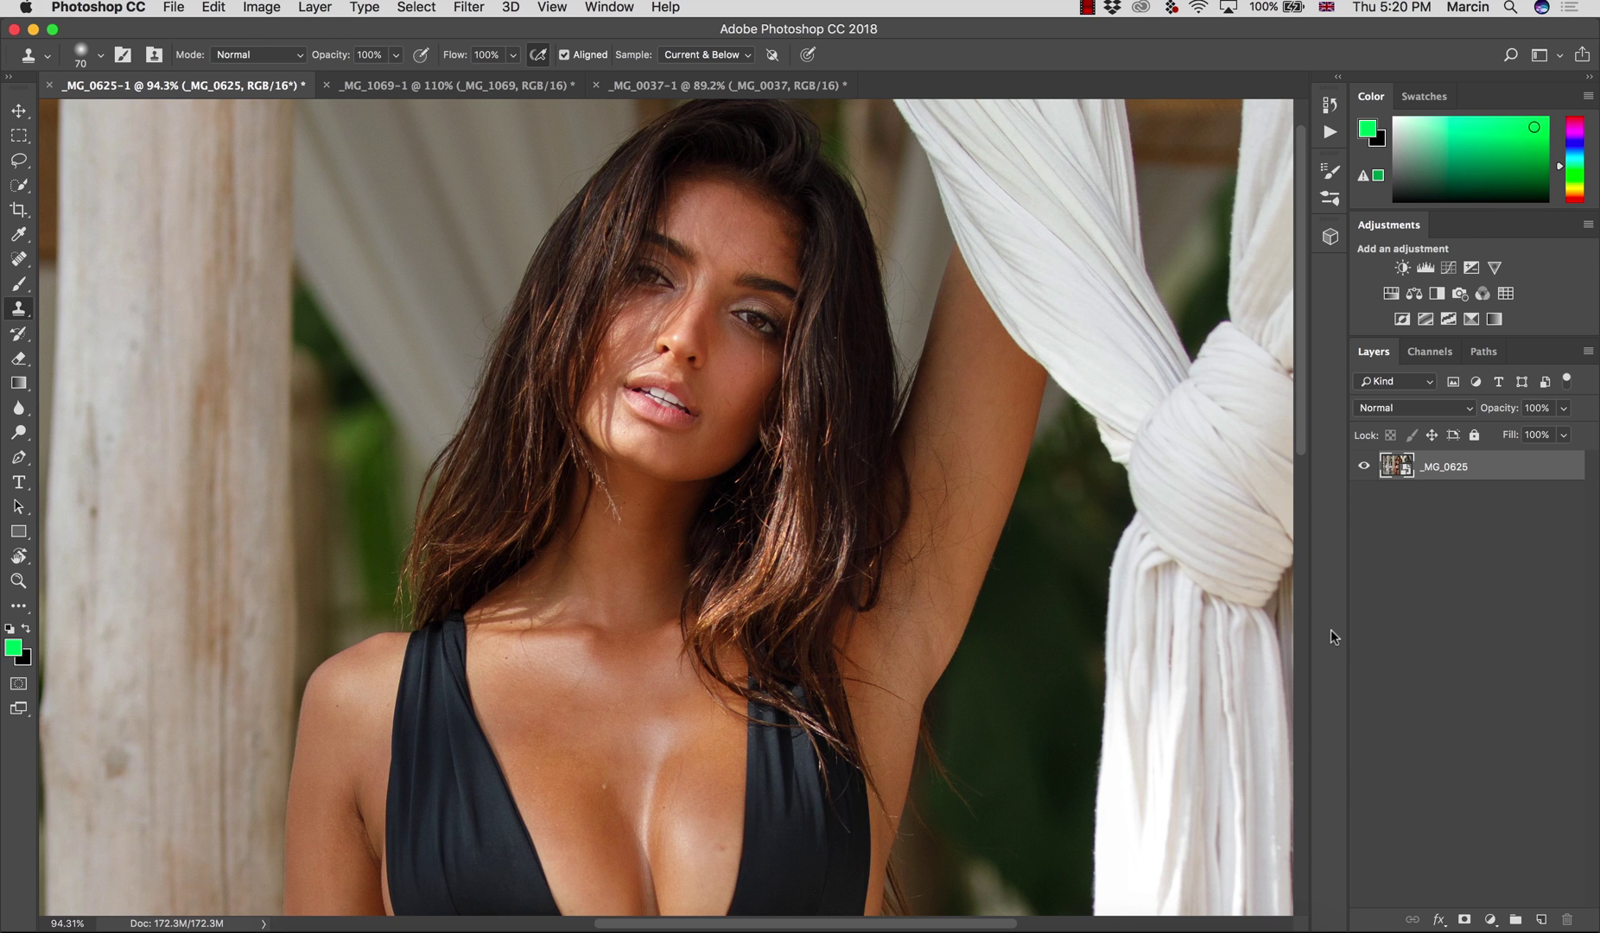
Step: Switch to the _MG_1069 photo and activate the Healing Brush tool
{"action": "left_click", "coordinate": [724, 86]}
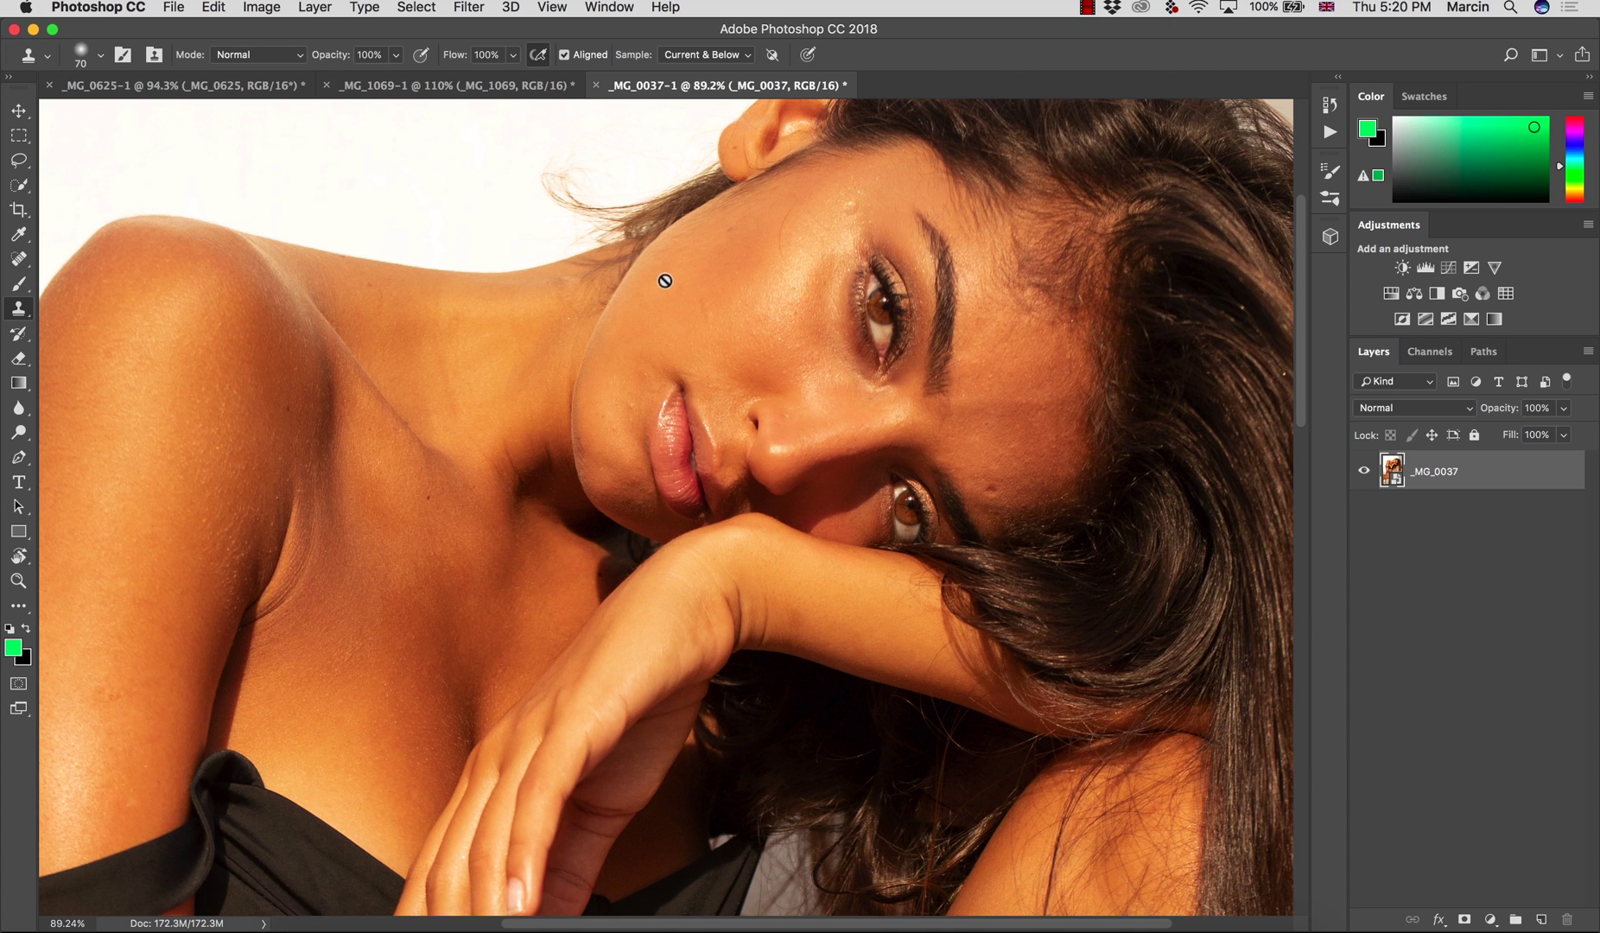
{"action": "left_click", "coordinate": [498, 86]}
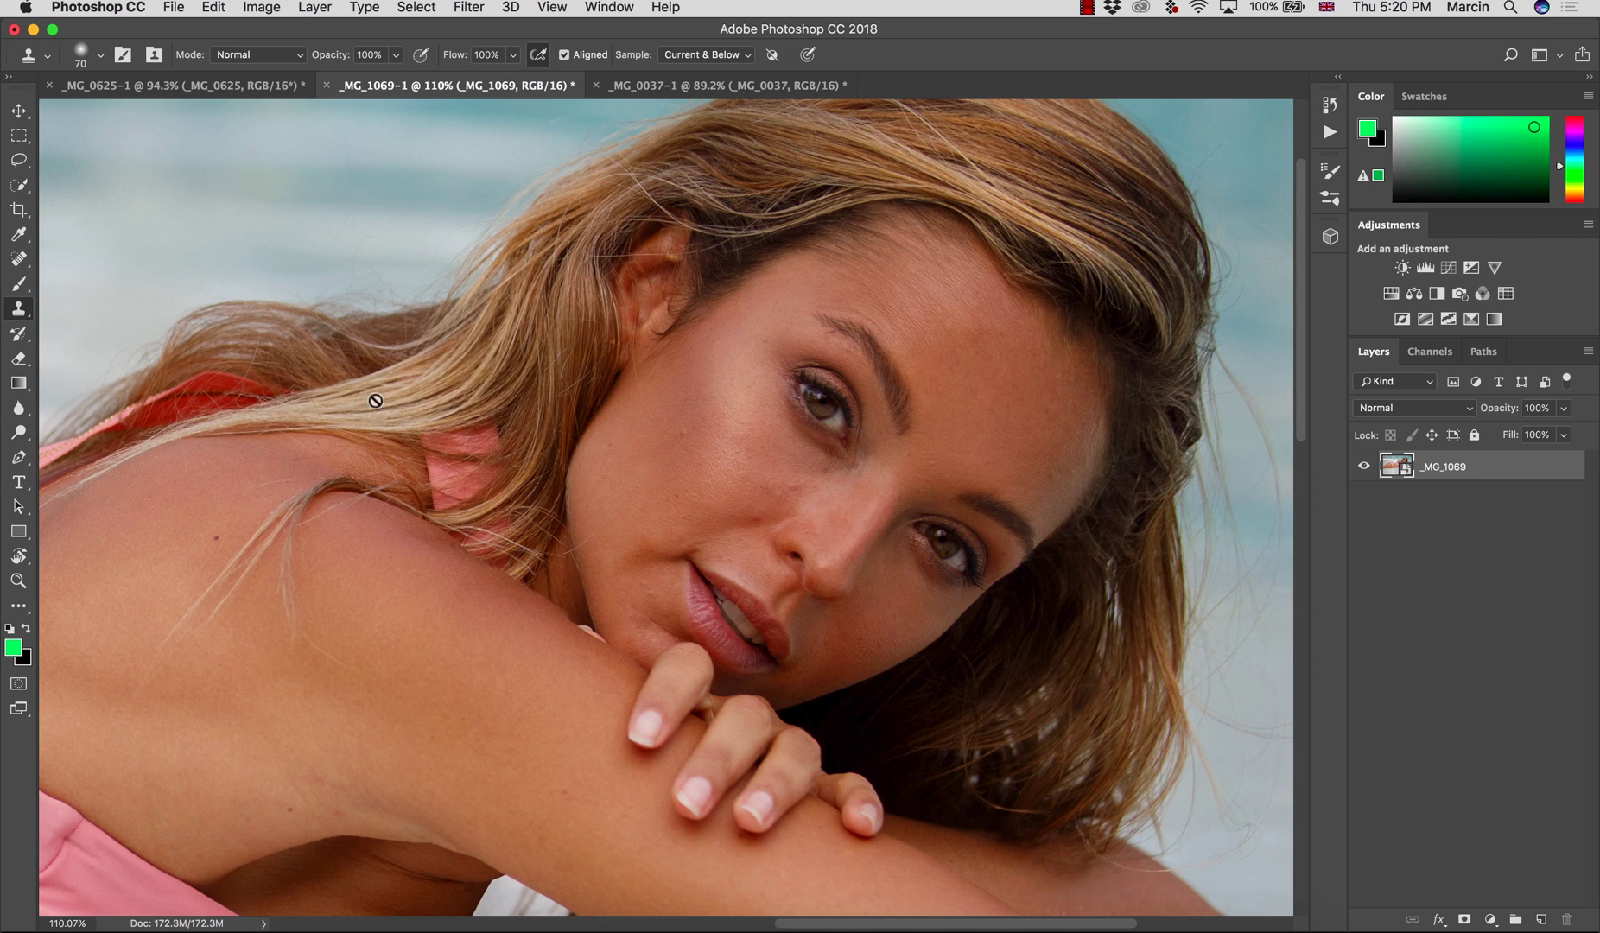
{"action": "left_click", "coordinate": [20, 260]}
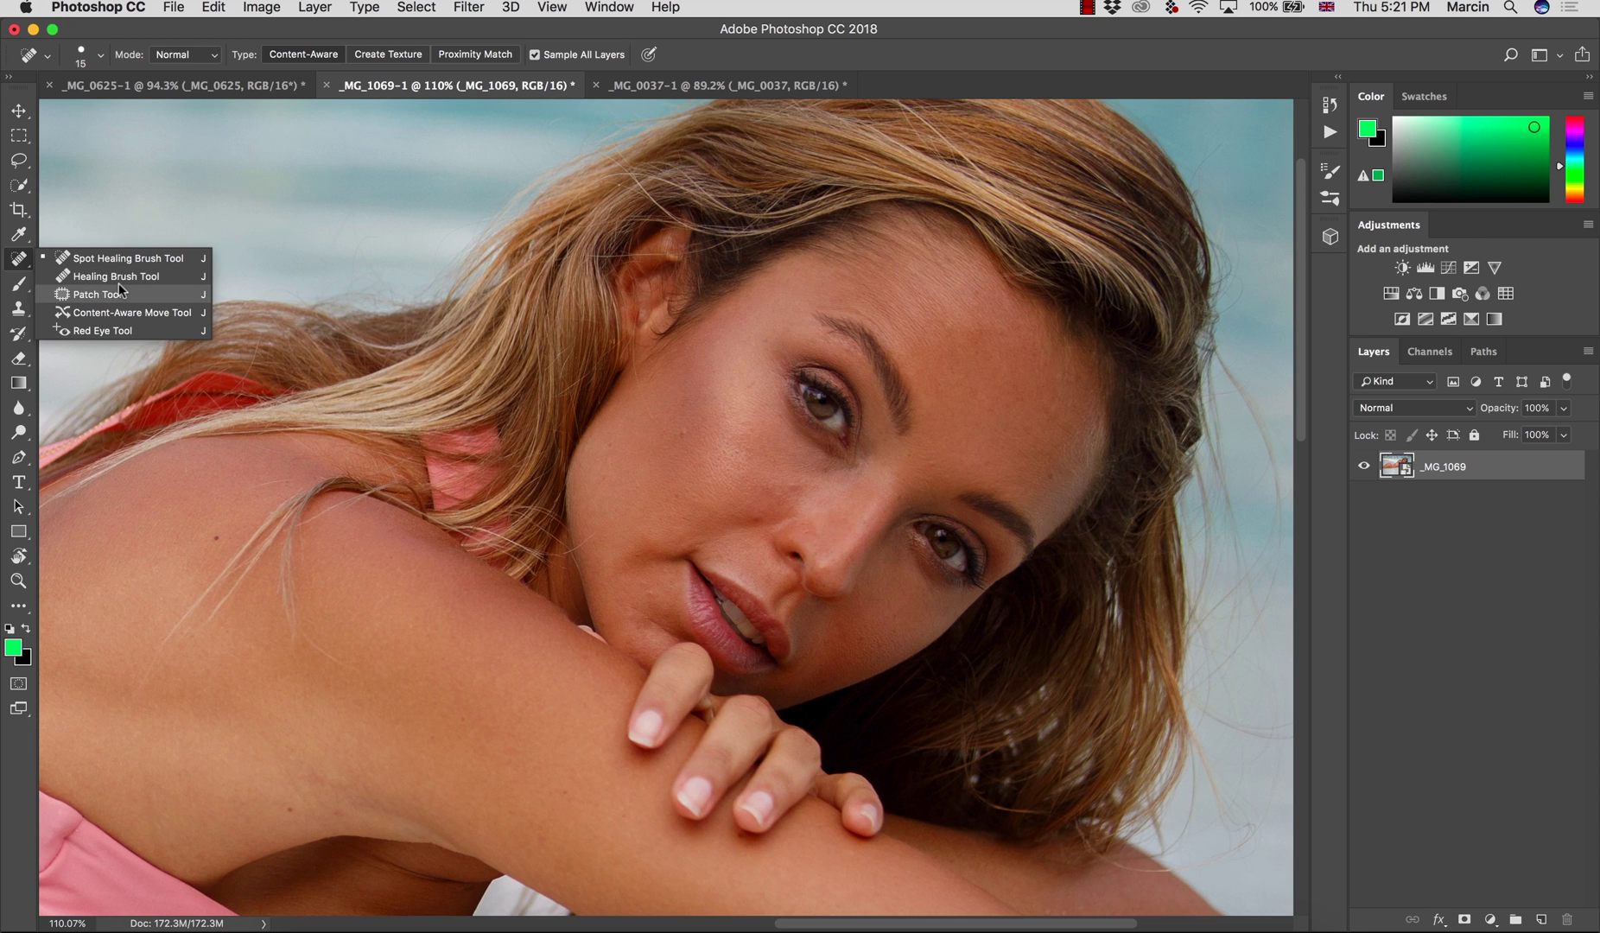
{"action": "left_click", "coordinate": [20, 310]}
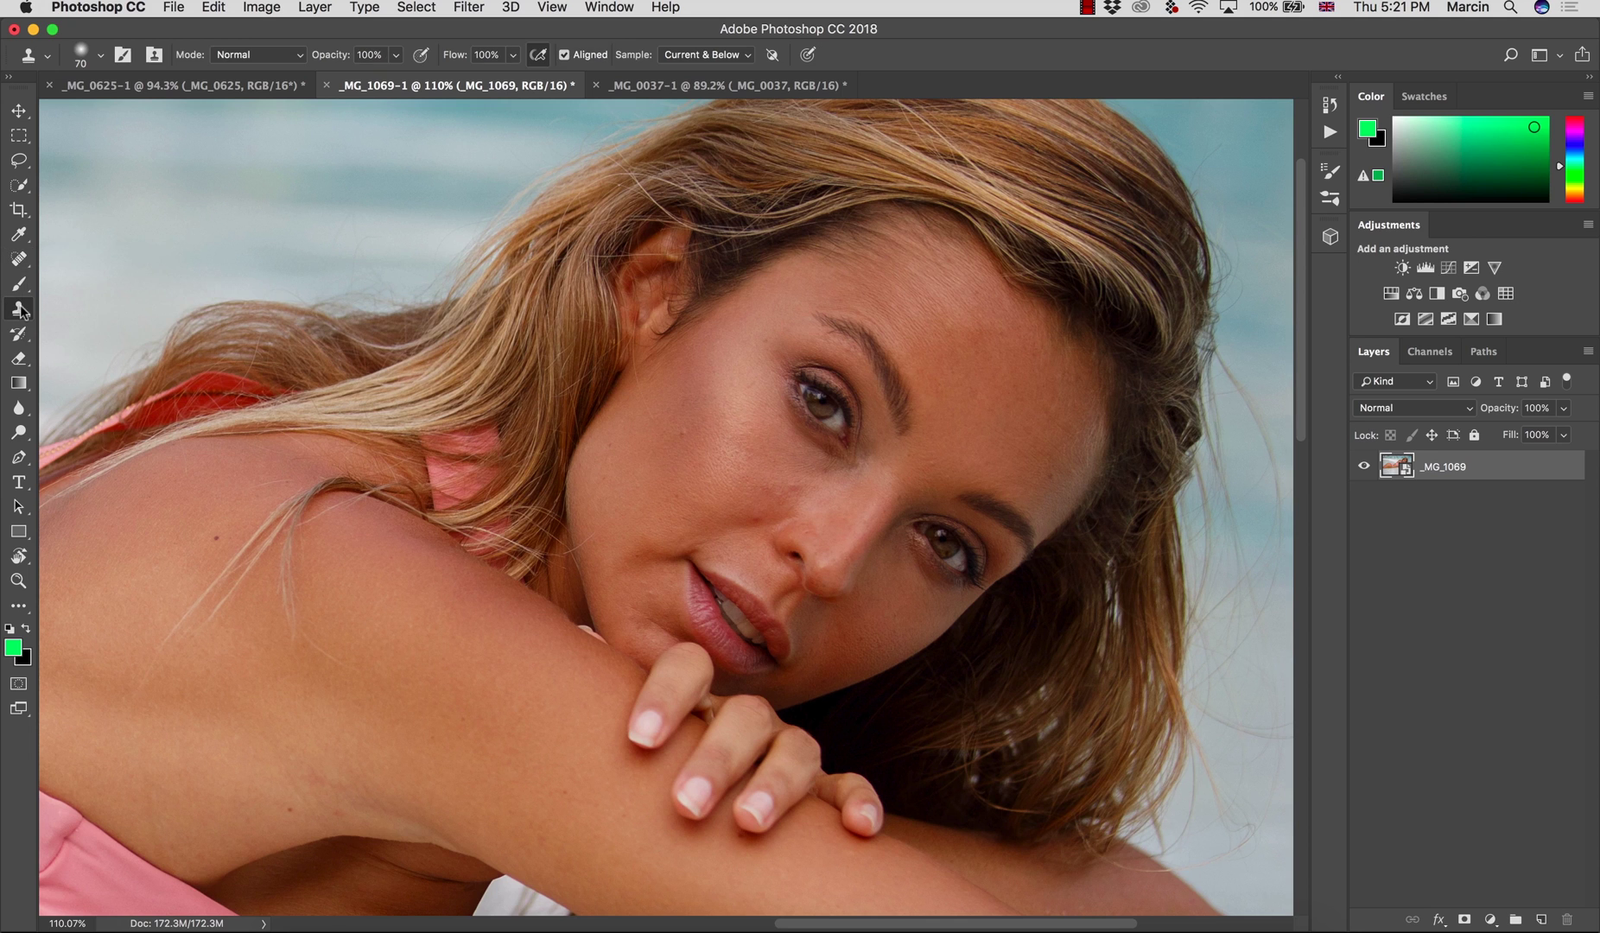
{"action": "right_click", "coordinate": [21, 310]}
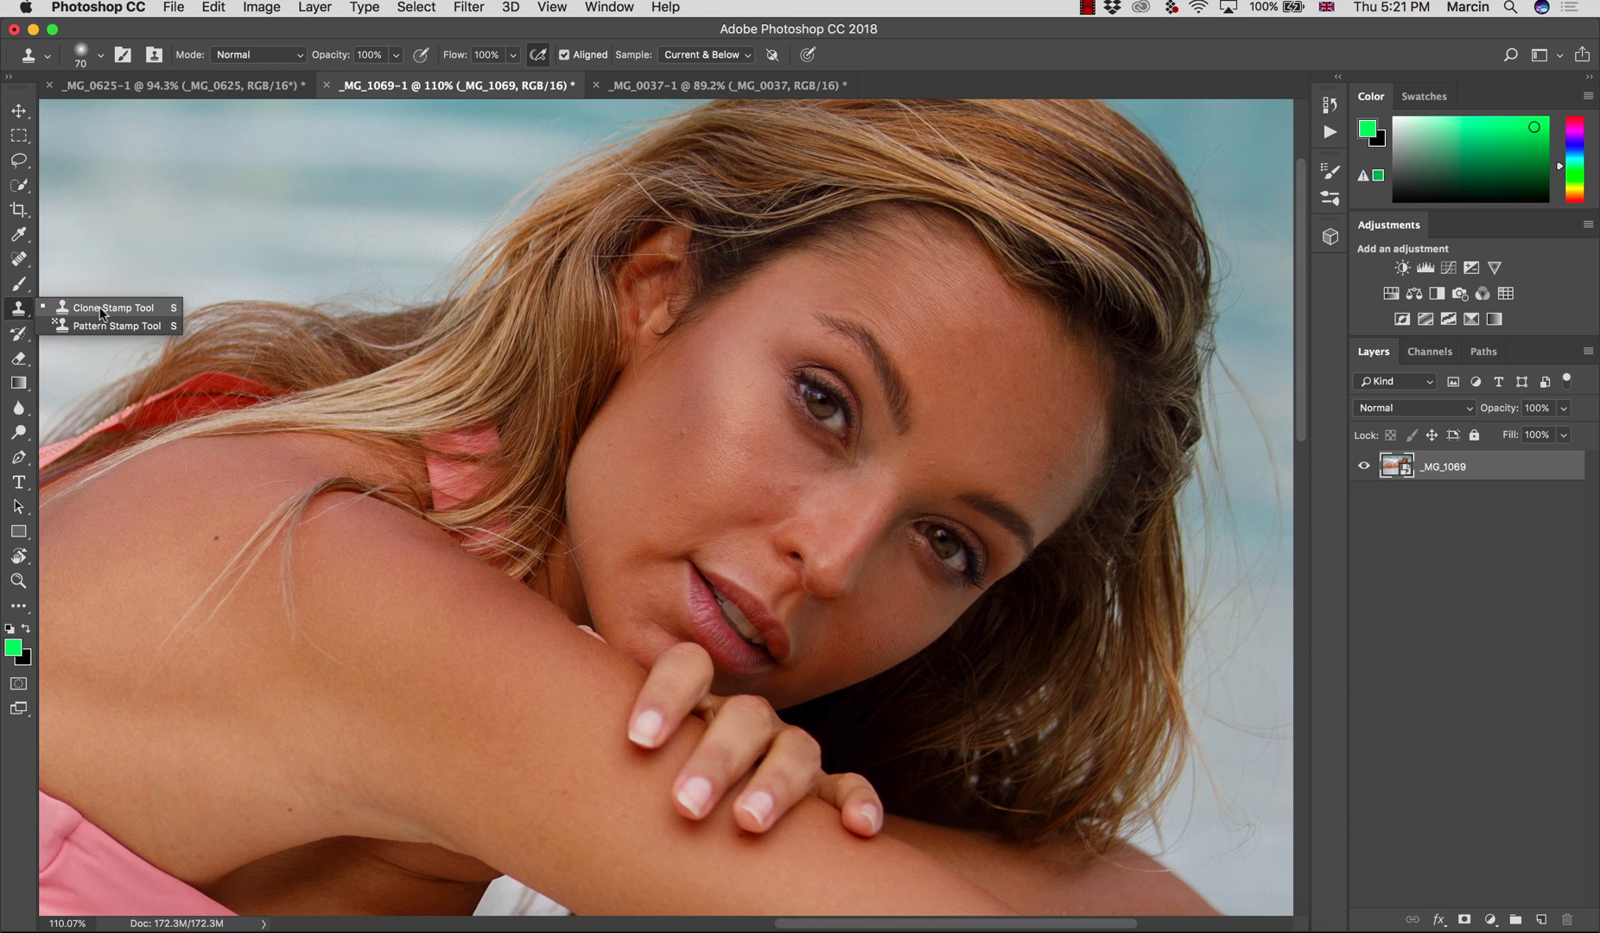
{"action": "left_click", "coordinate": [20, 260]}
{"action": "right_click", "coordinate": [22, 261]}
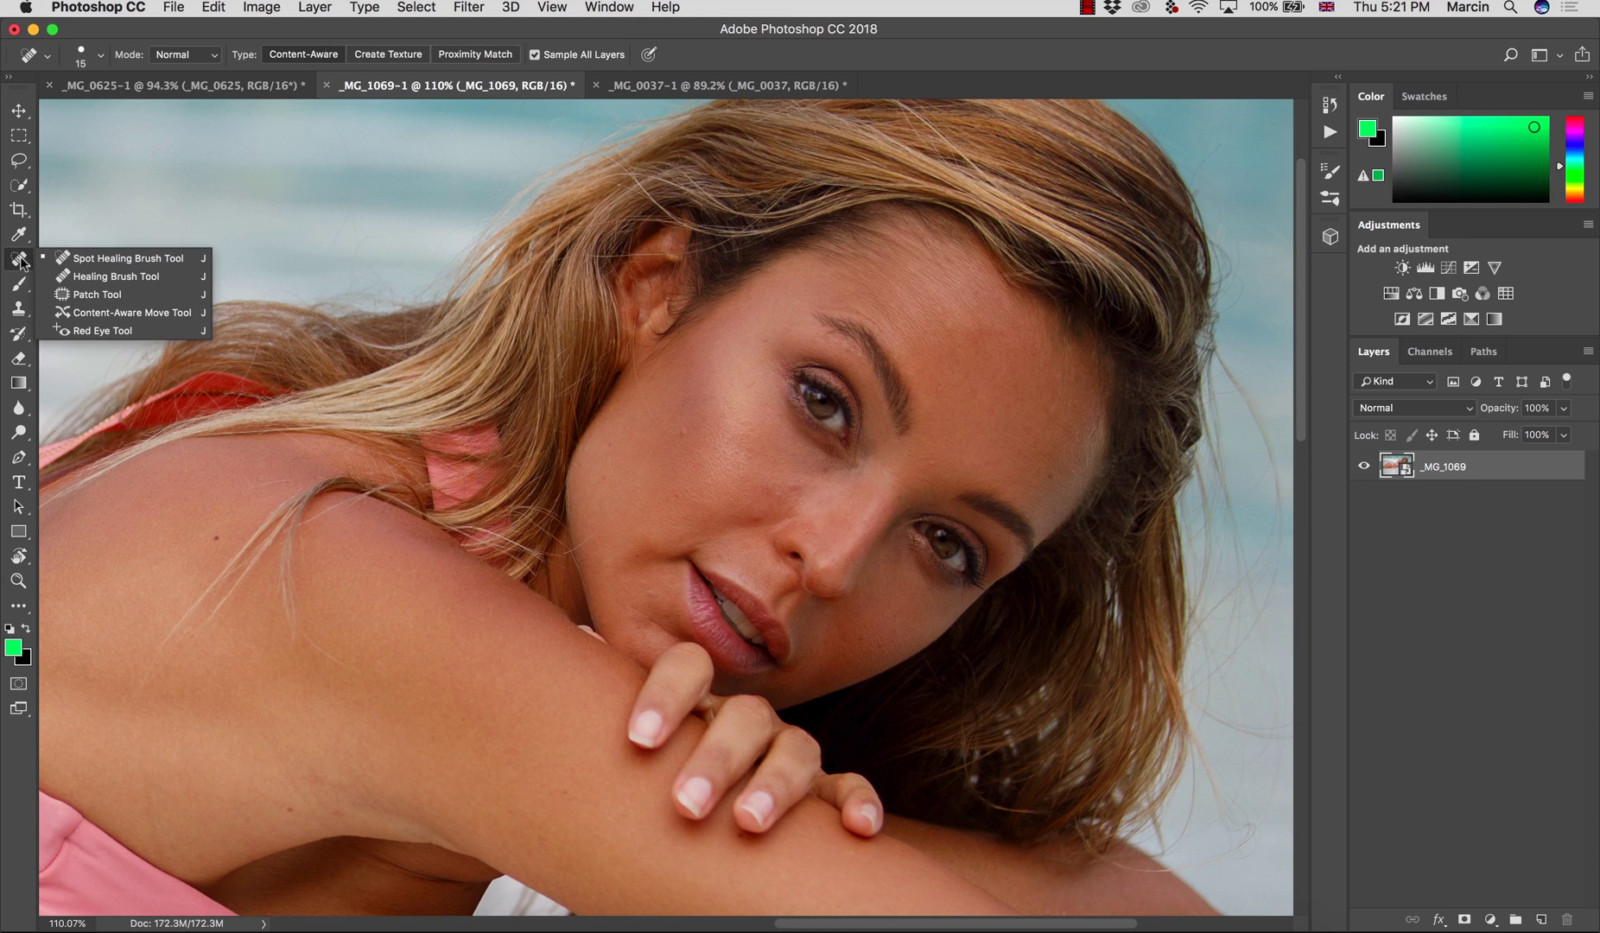
{"action": "left_click", "coordinate": [120, 277]}
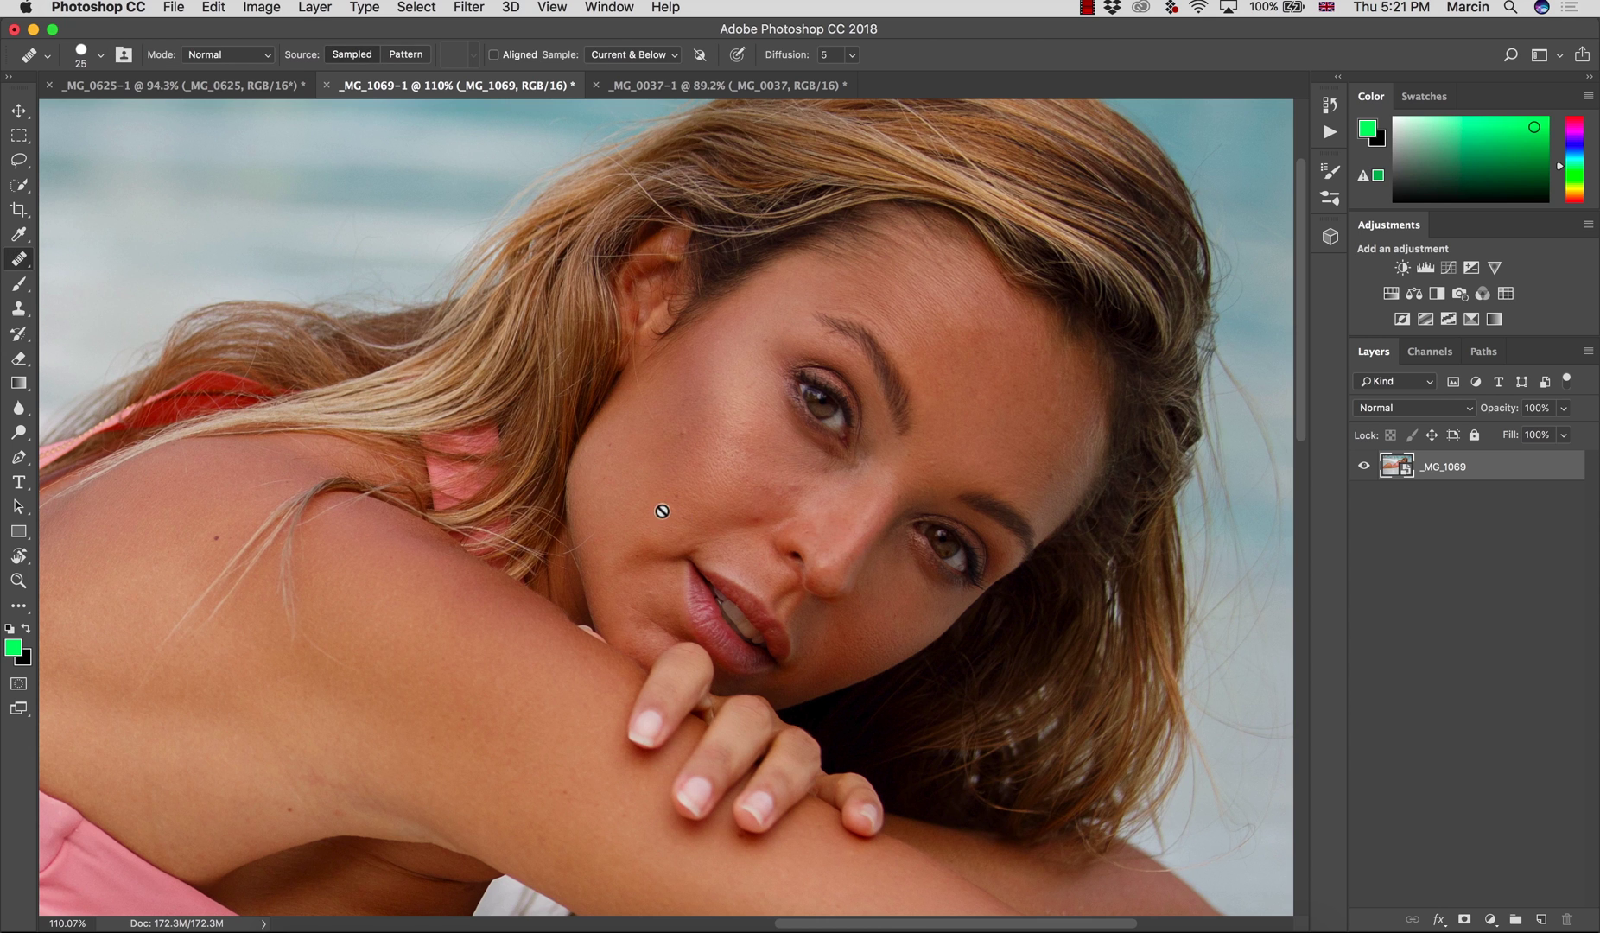
Step: Add a new empty layer above the _MG_1069 layer and name it "clean up"
{"action": "scroll", "coordinate": [689, 514], "scroll_direction": "up", "scroll_amount": 3}
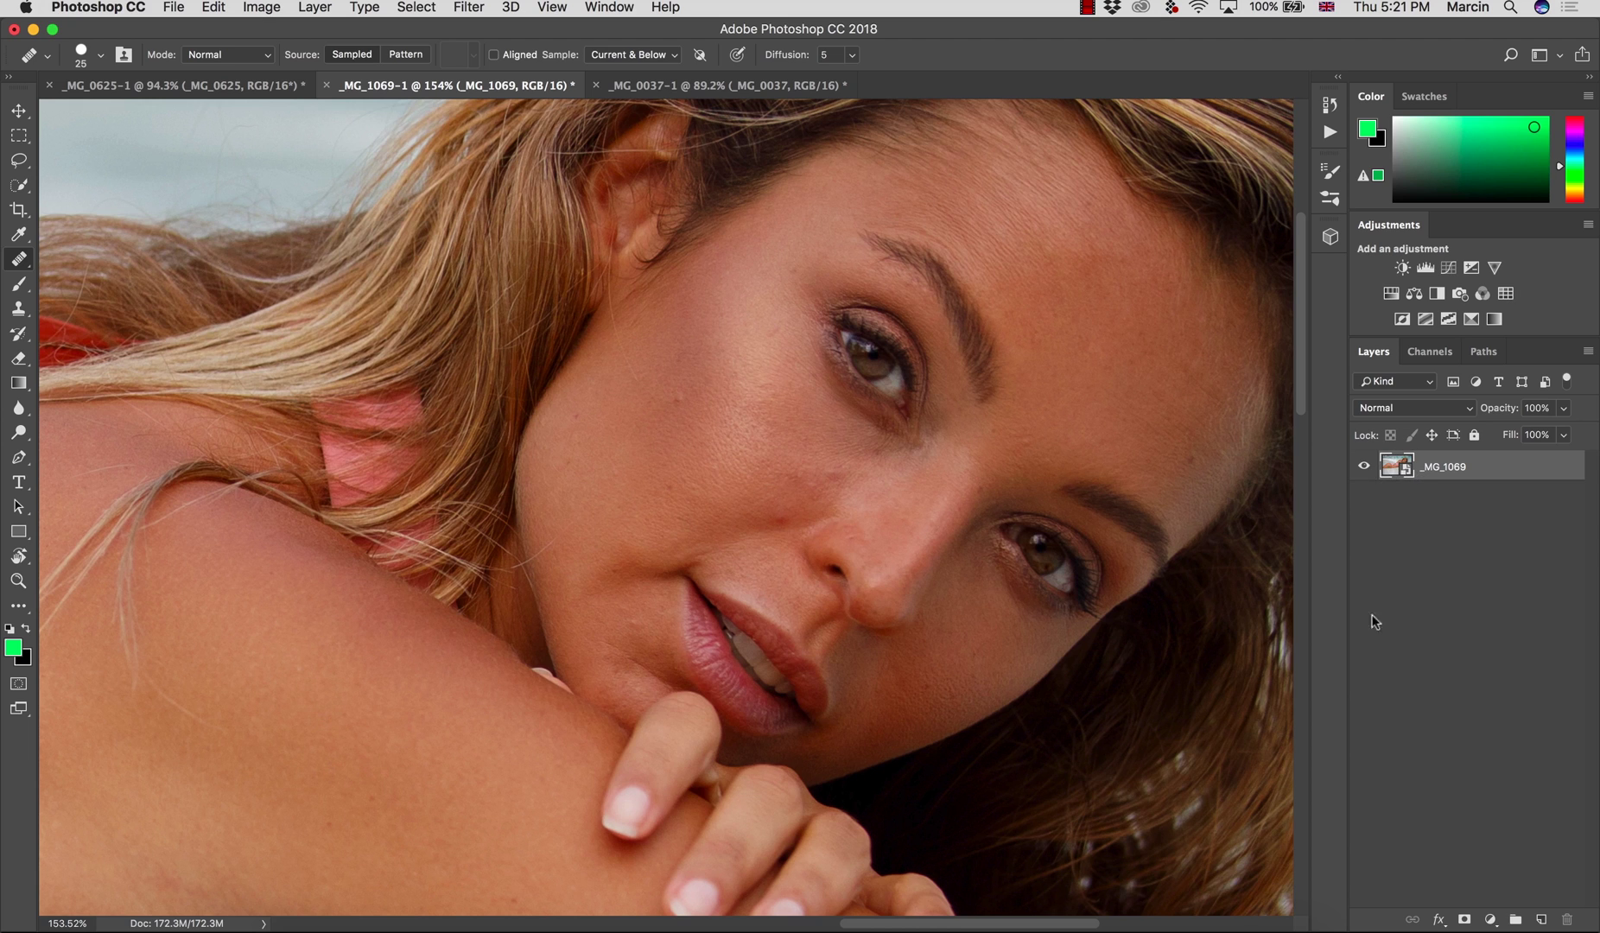
{"action": "left_click", "coordinate": [1540, 920]}
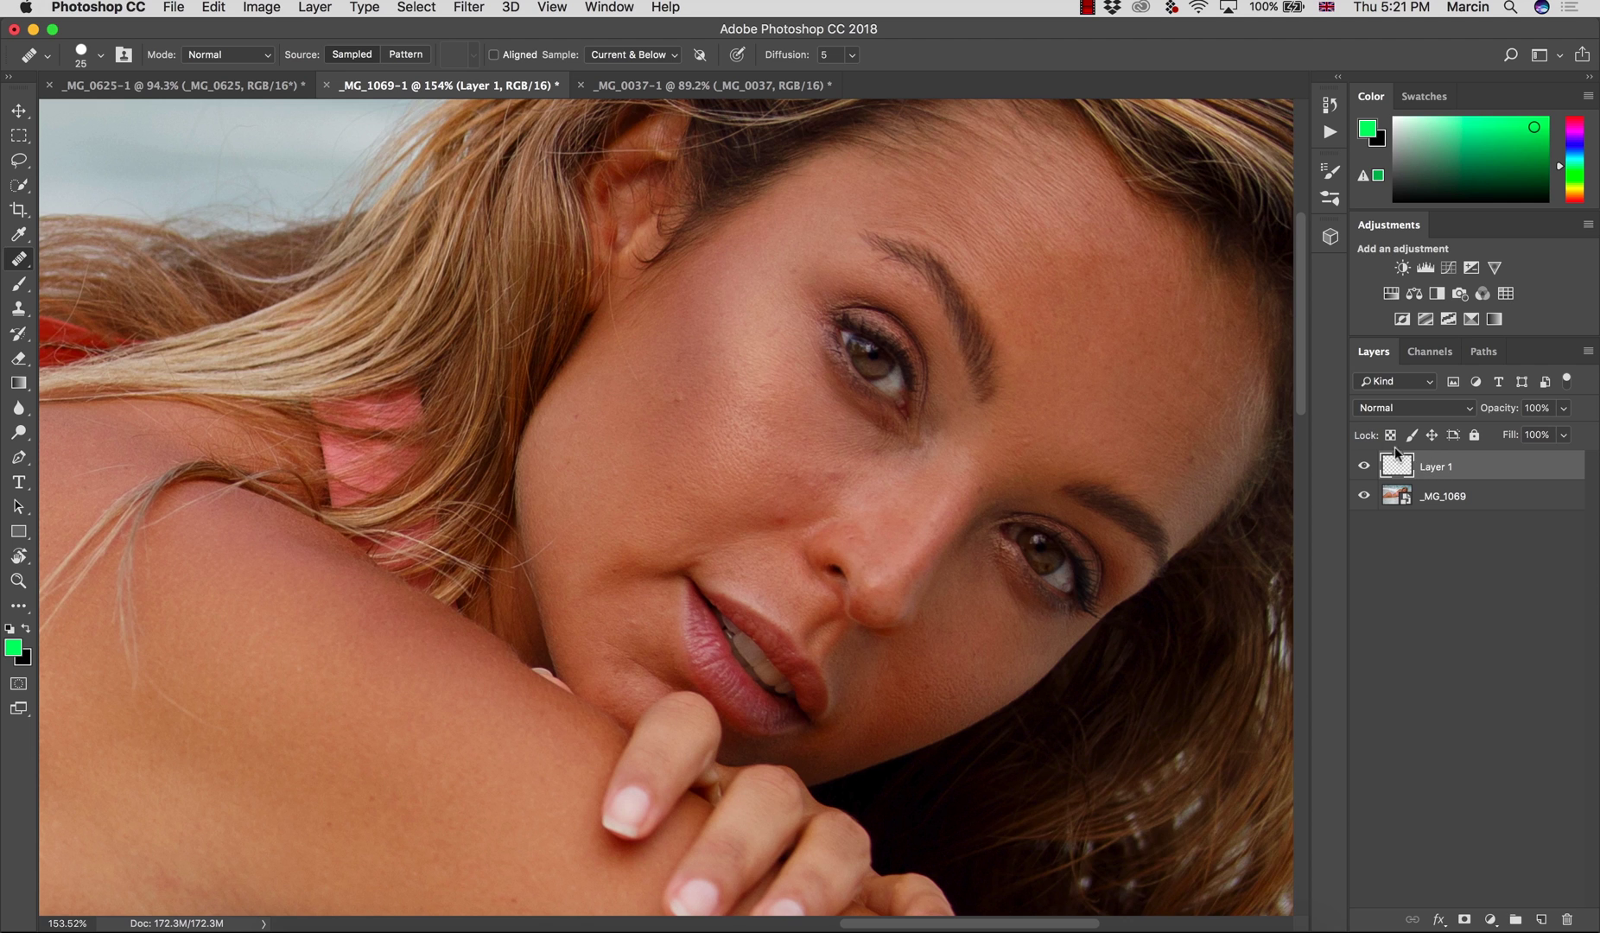
{"action": "double_click", "coordinate": [1432, 468]}
{"action": "type", "text": "clean up"}
{"action": "key", "text": "Return"}
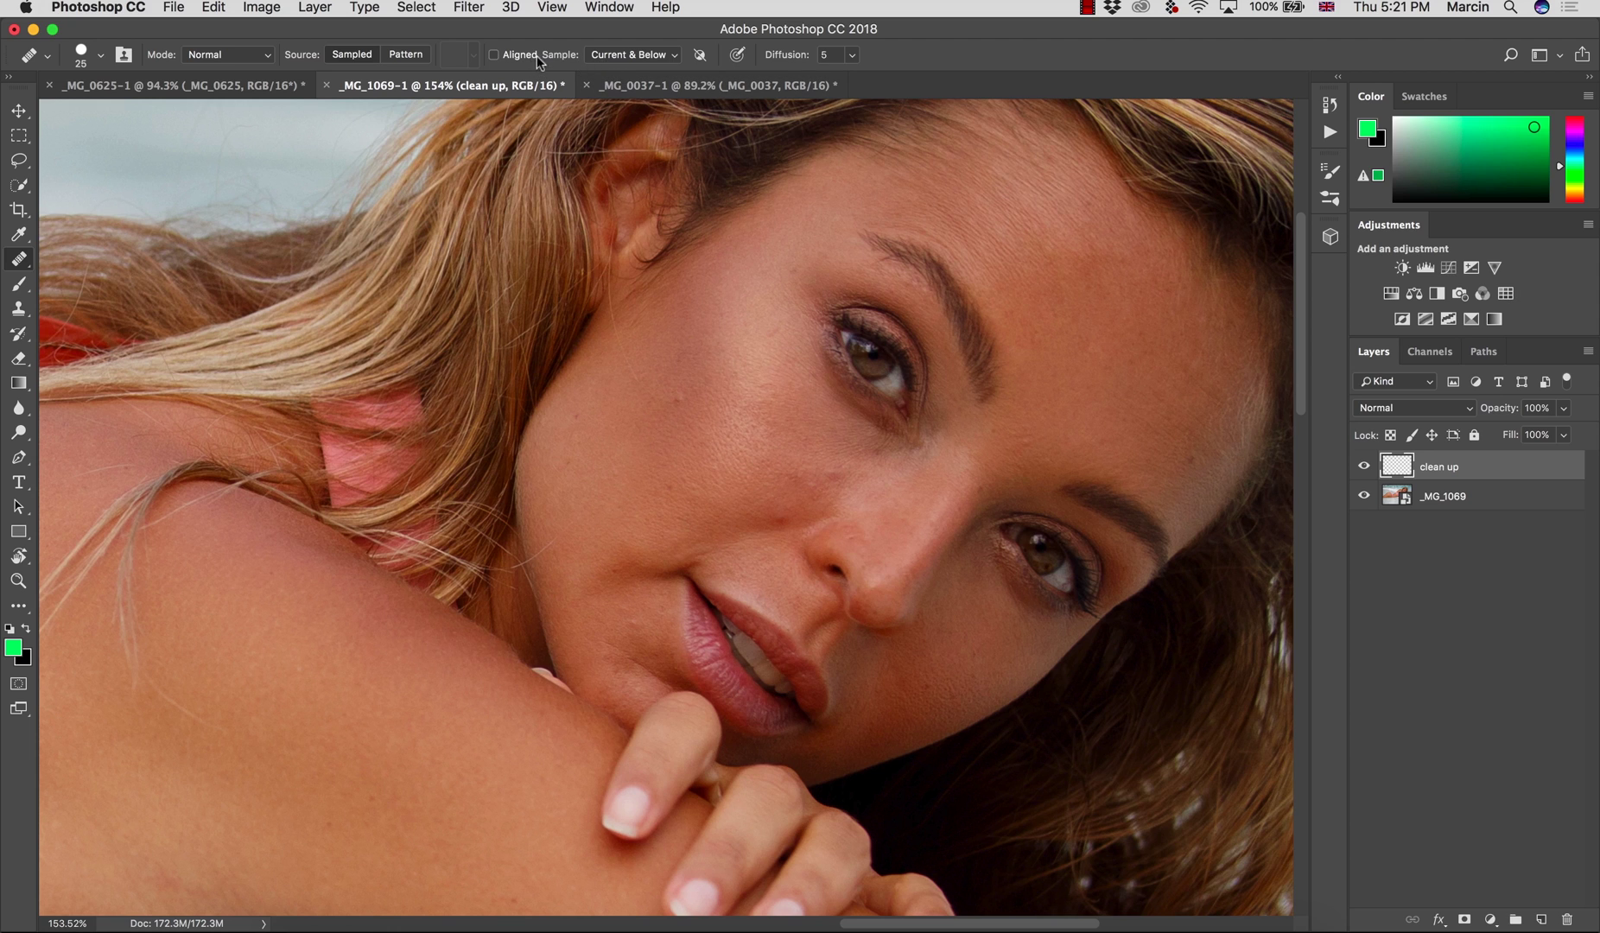
Step: Set the Healing Brush to sample Current & Below and check its brush size and hardness settings
{"action": "left_click", "coordinate": [618, 55]}
{"action": "left_click", "coordinate": [618, 56]}
{"action": "left_click", "coordinate": [617, 55]}
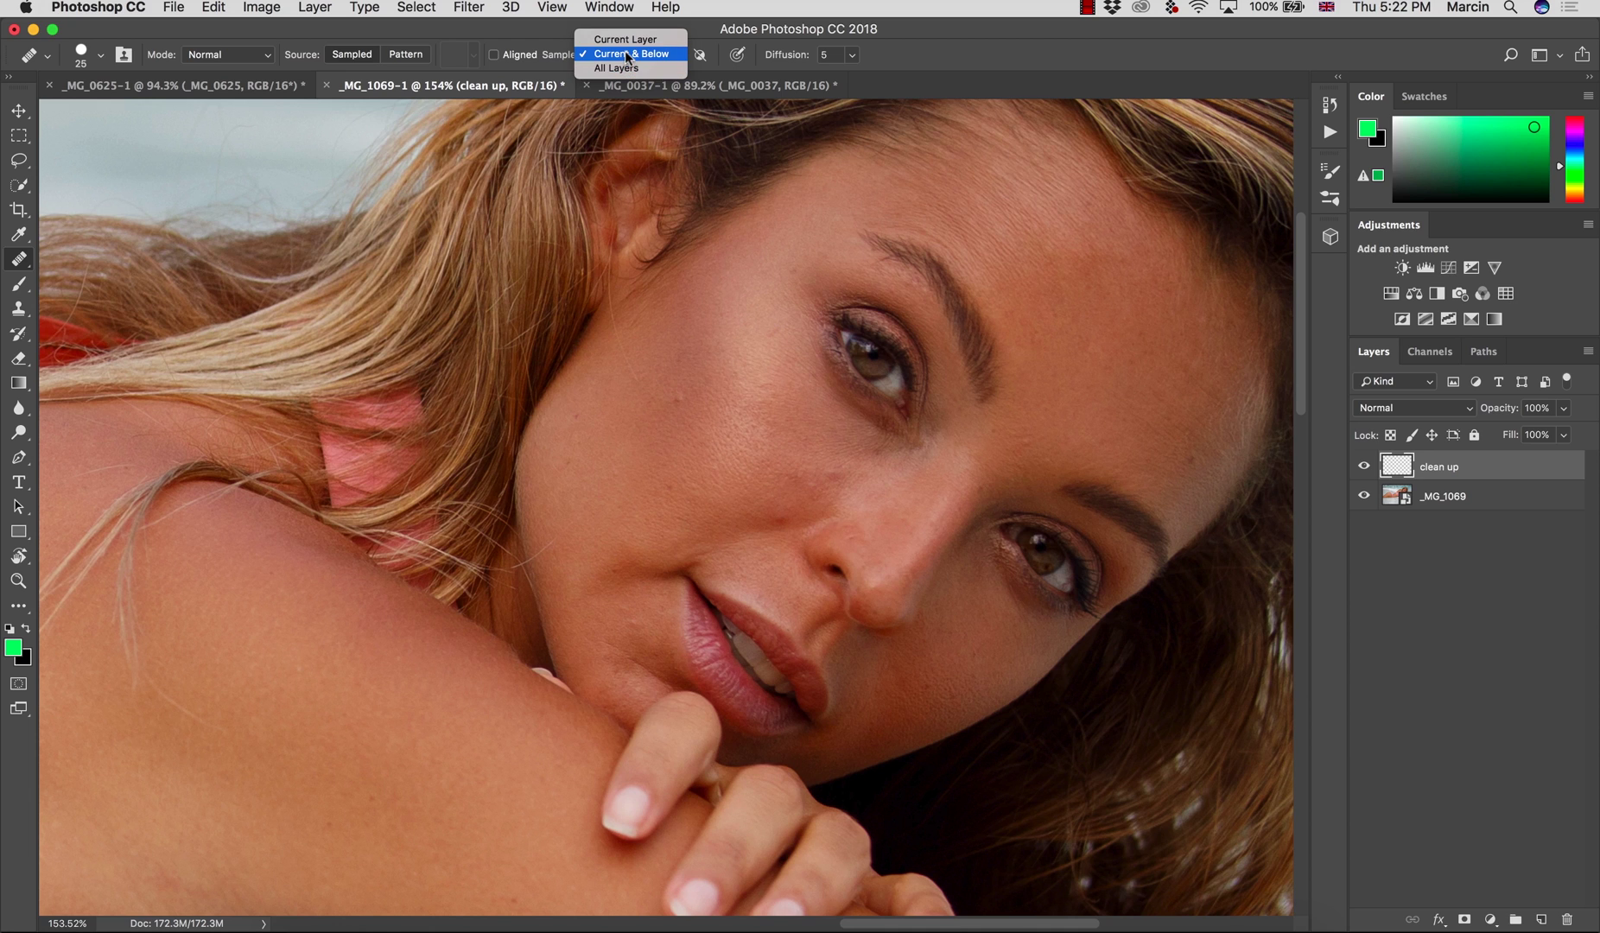
{"action": "left_click", "coordinate": [625, 50]}
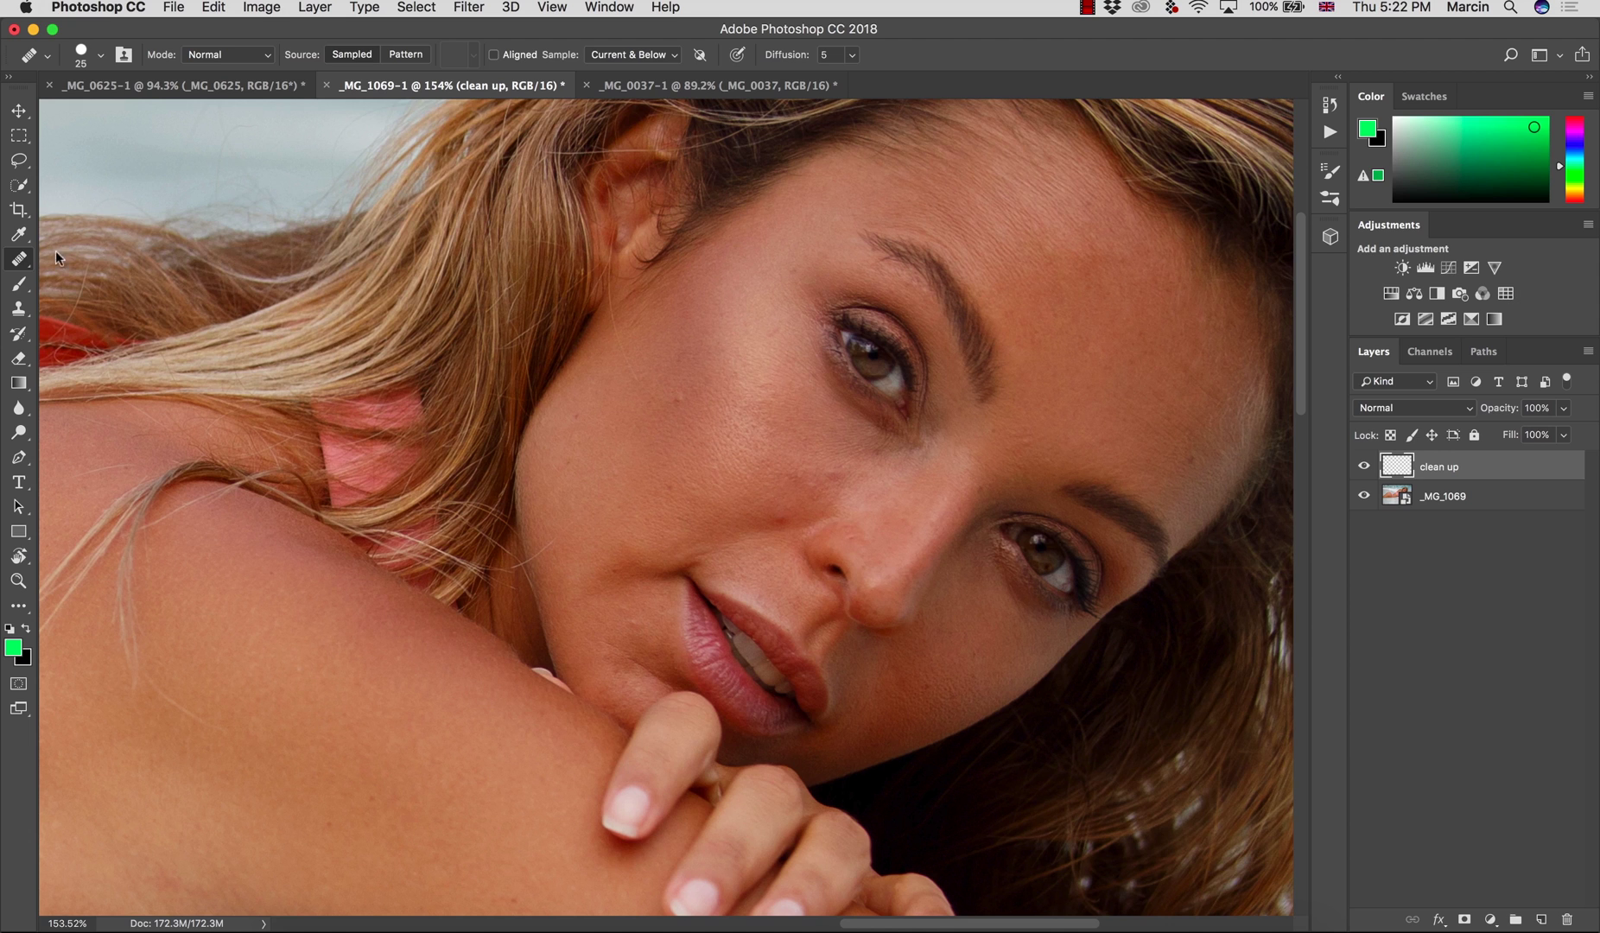
{"action": "left_click", "coordinate": [26, 261]}
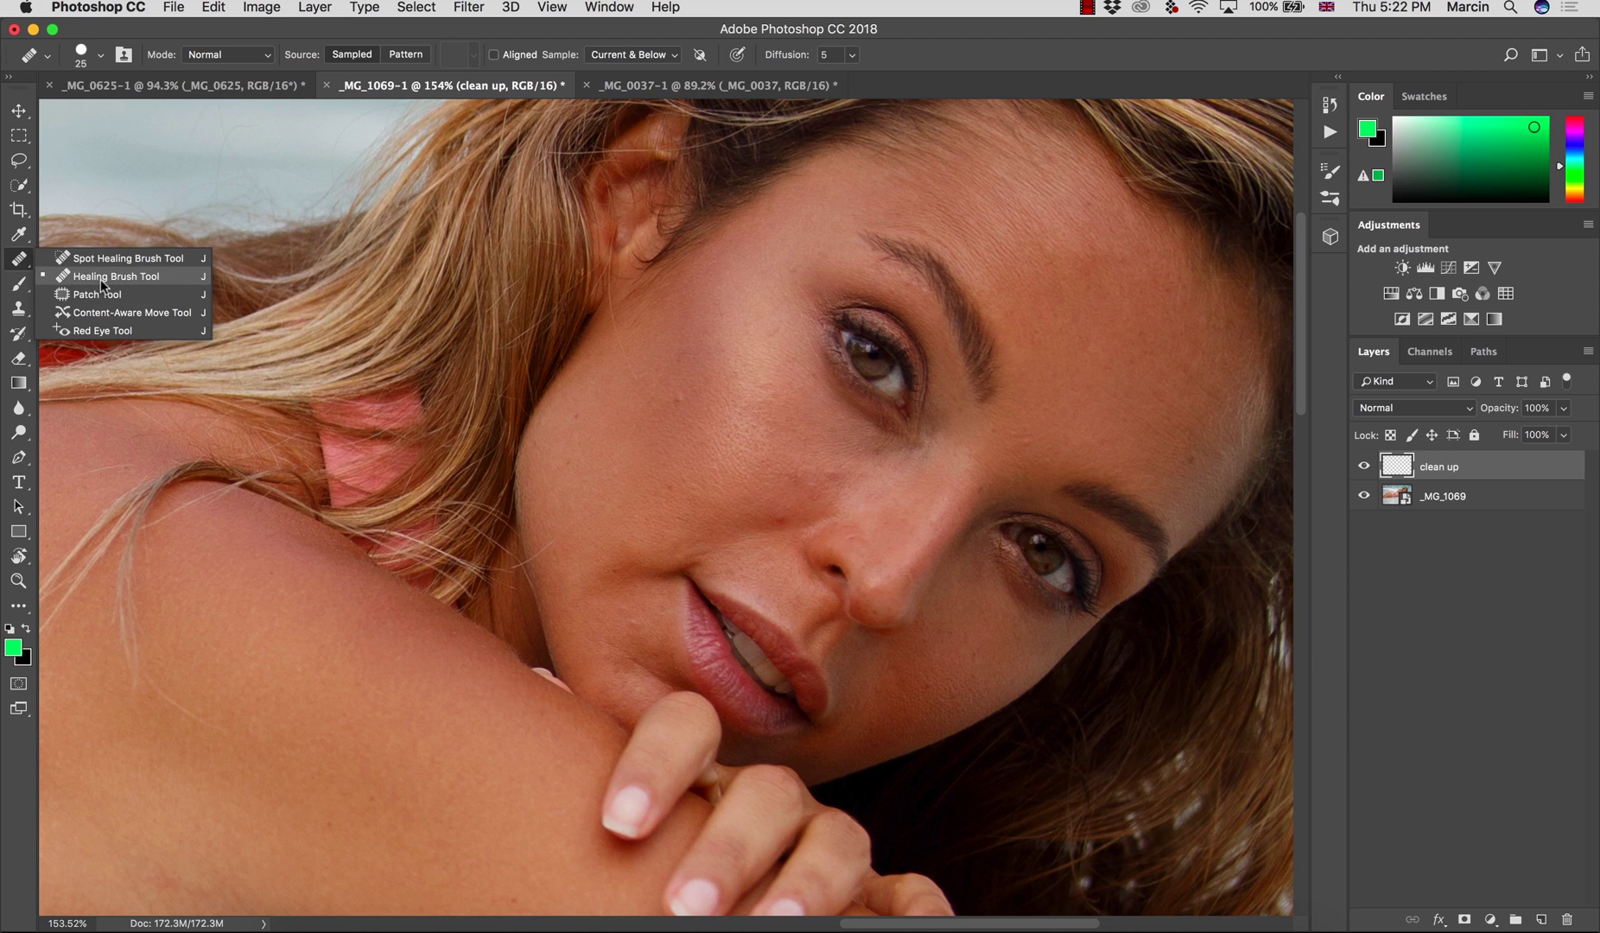
{"action": "left_click", "coordinate": [100, 55]}
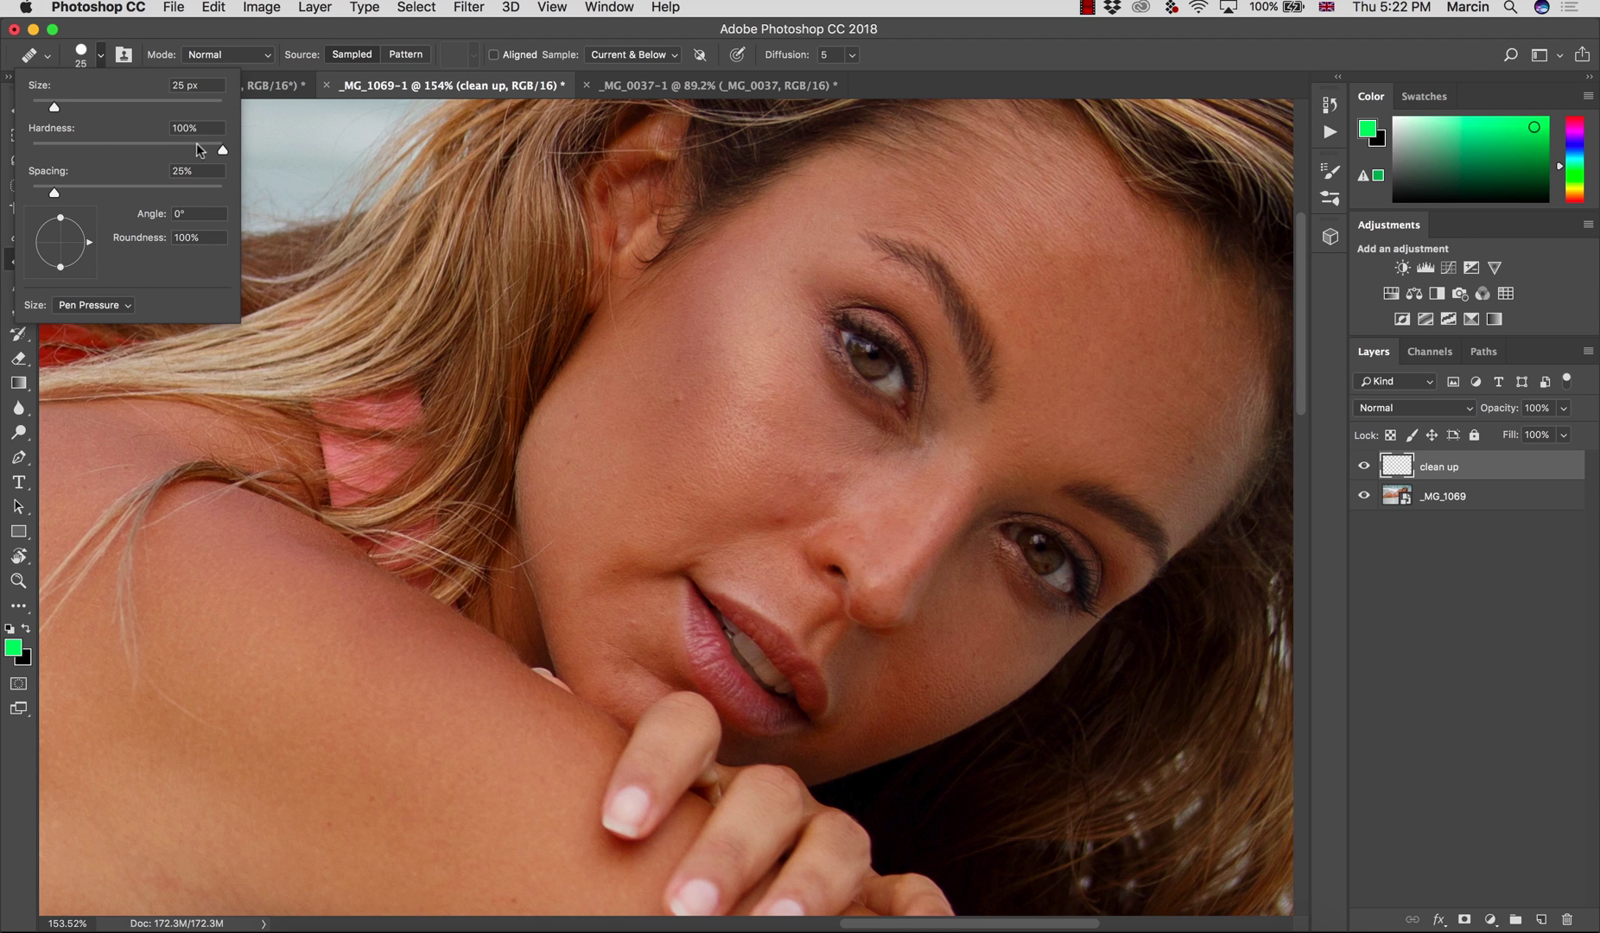
{"action": "left_click", "coordinate": [270, 33]}
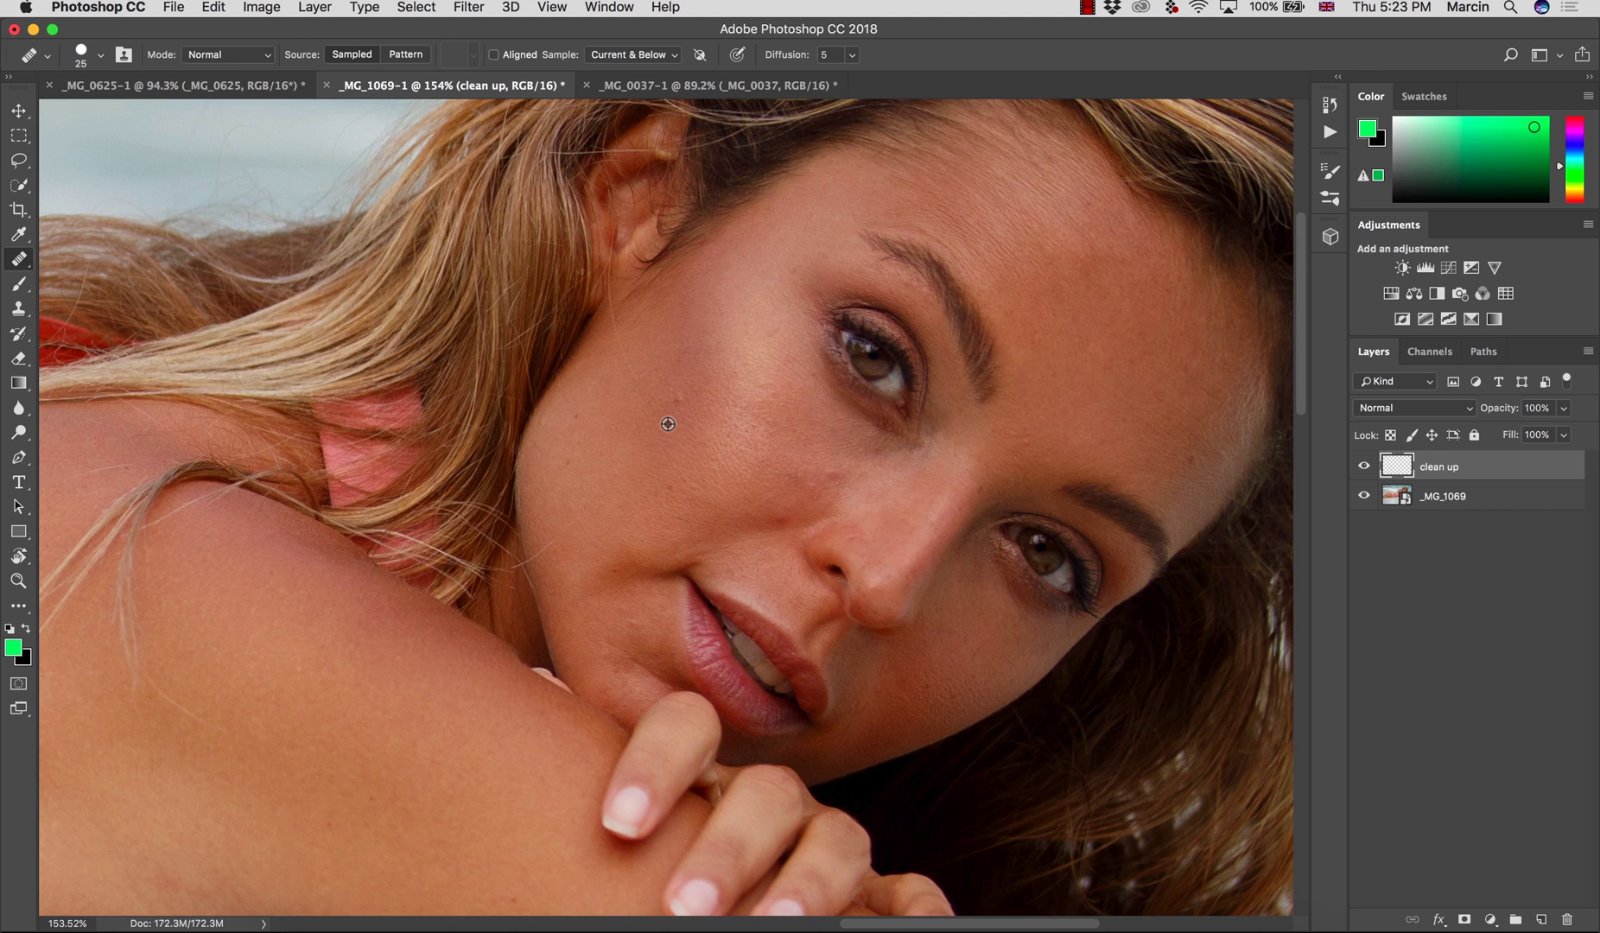
Step: Heal the small blemishes on the cheek, beside the nose and on the forehead using nearby sampled skin
{"action": "left_click", "coordinate": [672, 419], "text": "alt"}
{"action": "left_click", "coordinate": [677, 400]}
{"action": "left_click", "coordinate": [677, 449]}
{"action": "left_click", "coordinate": [869, 536], "text": "alt"}
{"action": "left_click_drag", "start_coordinate": [848, 534], "coordinate": [850, 537]}
{"action": "left_click", "coordinate": [1056, 451]}
{"action": "left_click", "coordinate": [1029, 444]}
{"action": "left_click", "coordinate": [750, 360]}
Step: Remove the spots on the lower and middle cheek with the Spot Healing Brush
{"action": "left_click", "coordinate": [19, 258]}
{"action": "left_click", "coordinate": [127, 260]}
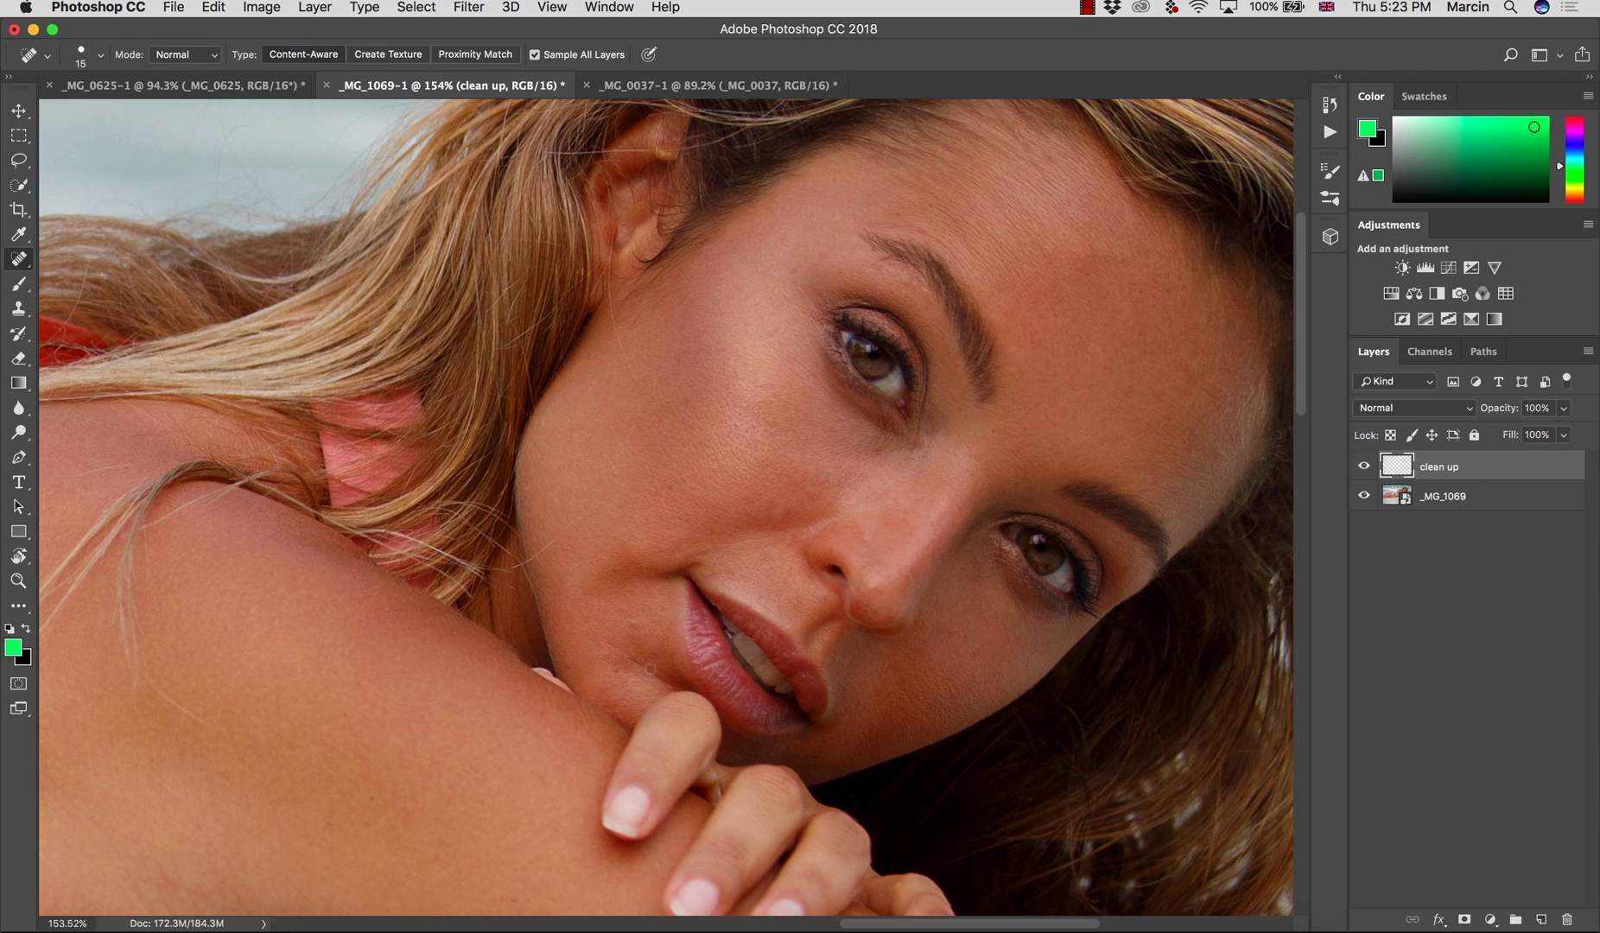
{"action": "key", "text": "z"}
{"action": "left_click_drag", "start_coordinate": [650, 670], "coordinate": [667, 669]}
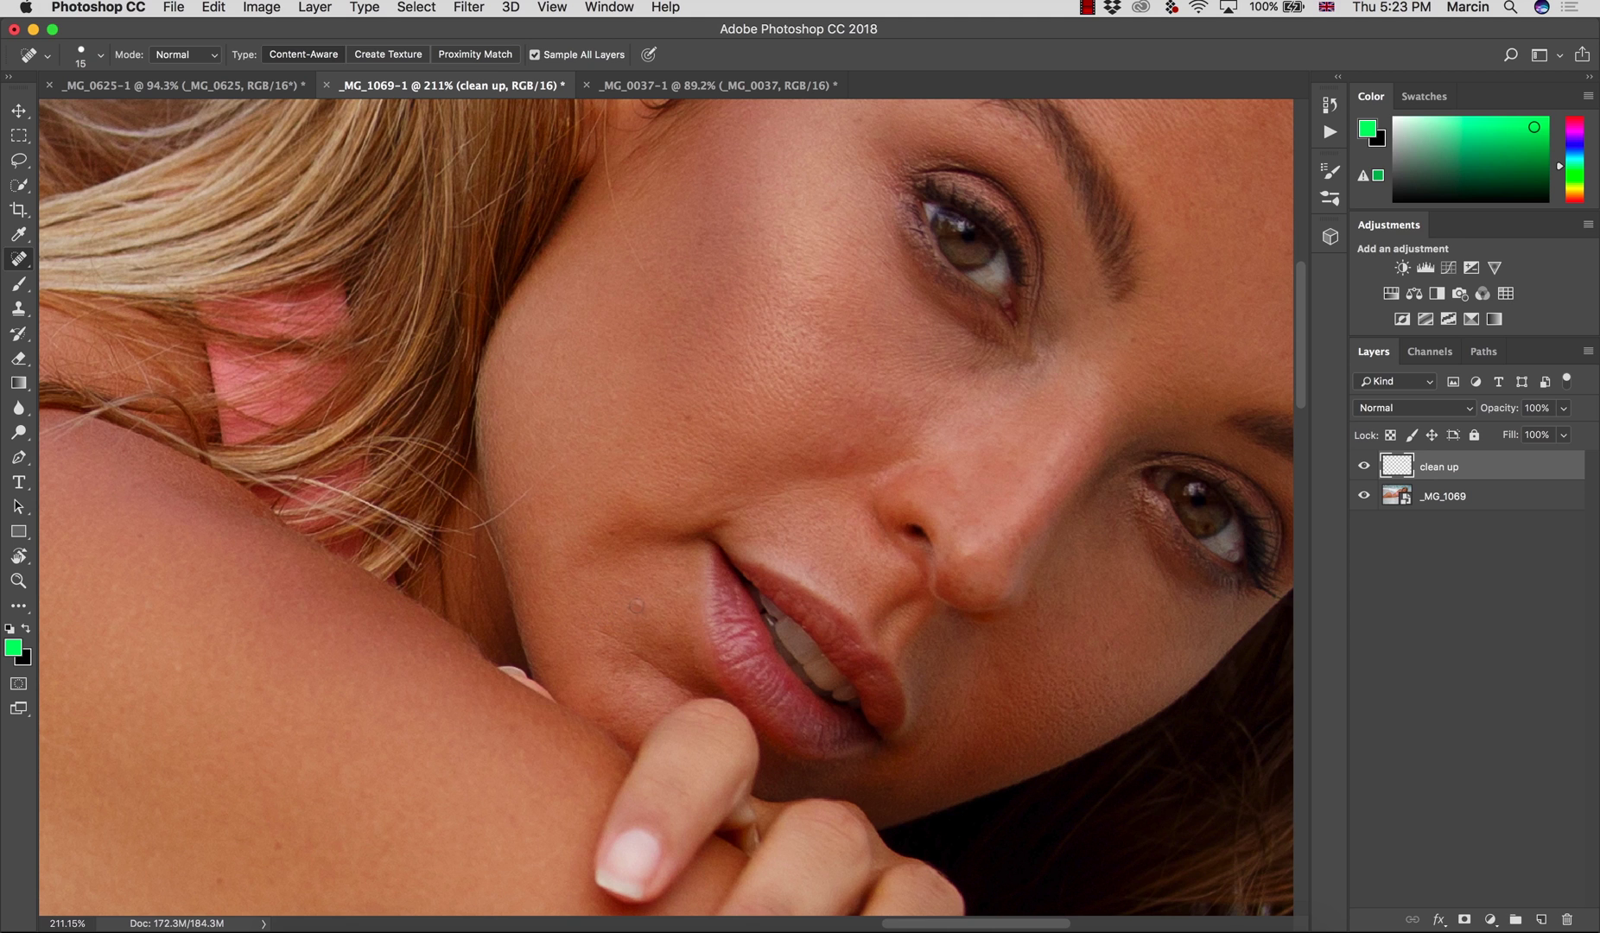
{"action": "left_click", "coordinate": [638, 606]}
{"action": "left_click", "coordinate": [619, 581]}
{"action": "left_click", "coordinate": [611, 529]}
{"action": "left_click", "coordinate": [719, 418]}
{"action": "left_click", "coordinate": [706, 406]}
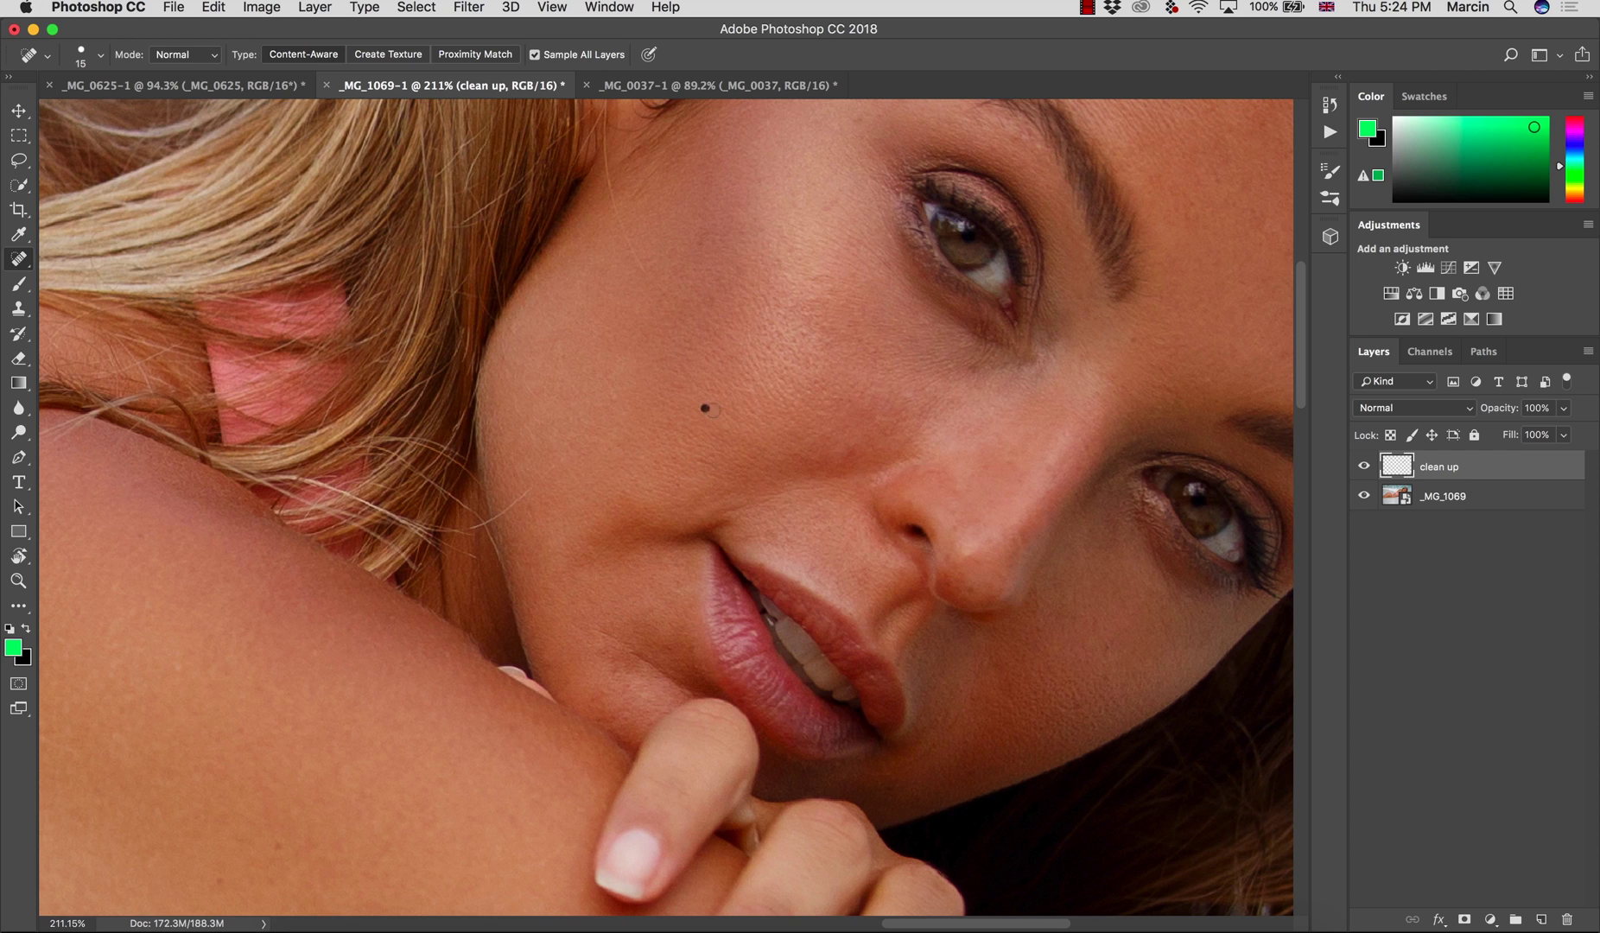
{"action": "left_click", "coordinate": [614, 398]}
Step: Spot-heal the remaining blemishes on the chin and around the corner of the mouth
{"action": "left_click", "coordinate": [604, 635]}
{"action": "left_click", "coordinate": [612, 670]}
{"action": "left_click", "coordinate": [687, 650]}
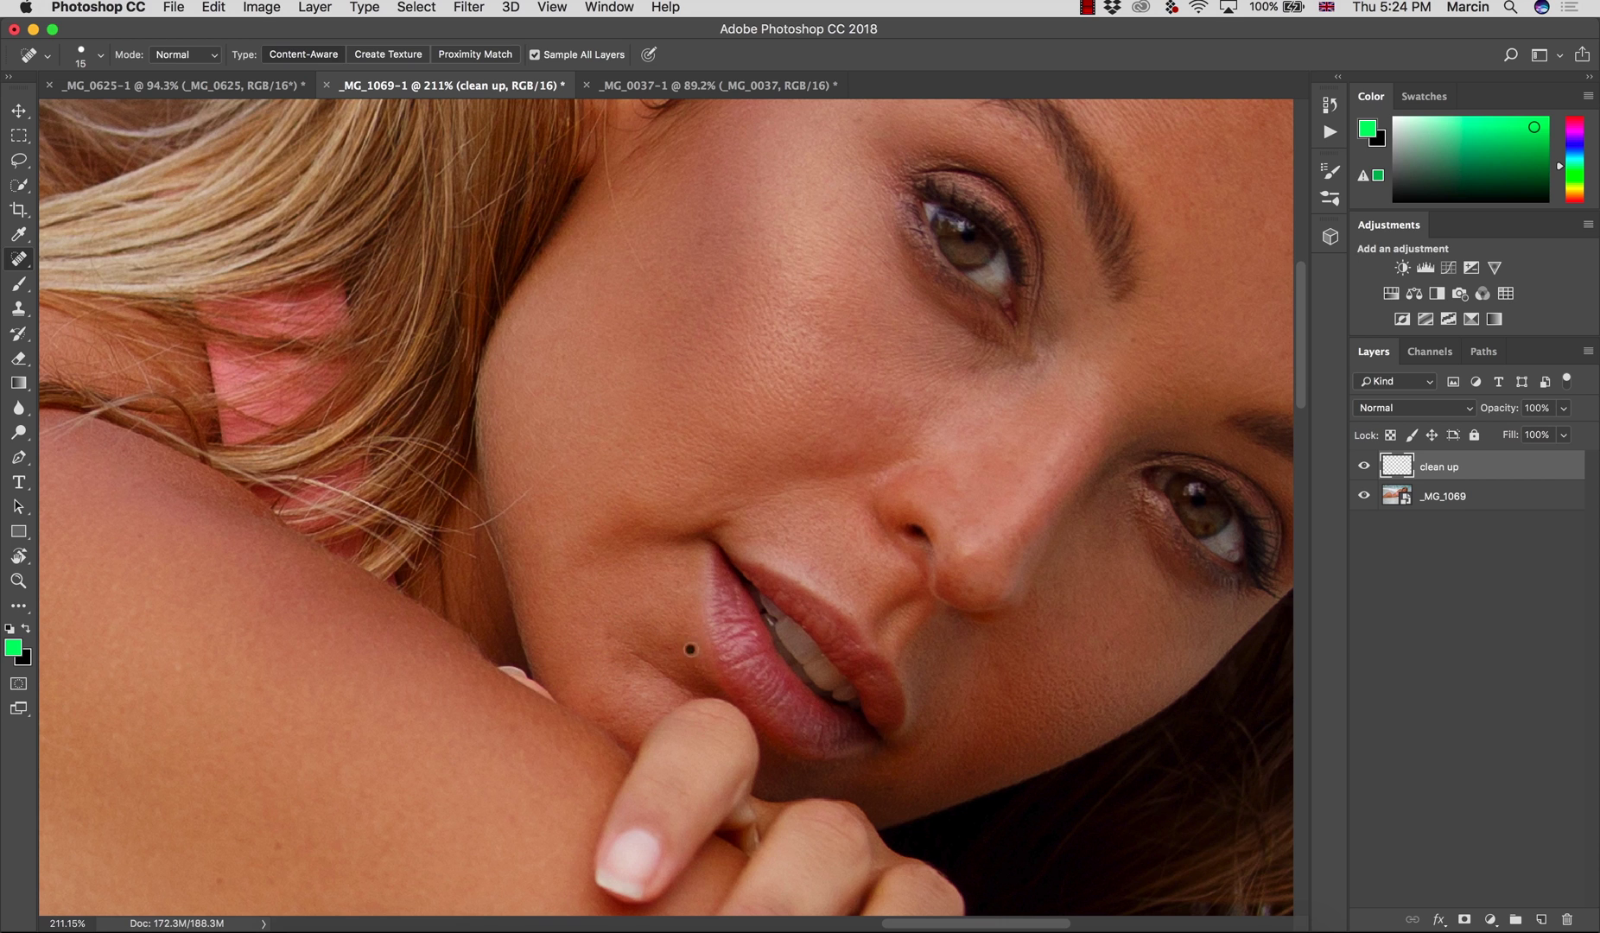
{"action": "left_click", "coordinate": [674, 585]}
{"action": "left_click", "coordinate": [679, 565]}
{"action": "left_click", "coordinate": [601, 692]}
{"action": "left_click", "coordinate": [625, 686]}
{"action": "left_click", "coordinate": [648, 699]}
{"action": "left_click", "coordinate": [622, 719]}
Step: Spot-heal small marks on the far cheek, under the eye and on the forehead above the eyebrow
{"action": "left_click", "coordinate": [1102, 650]}
{"action": "left_click", "coordinate": [921, 322]}
{"action": "left_click_drag", "start_coordinate": [888, 324], "coordinate": [807, 444]}
{"action": "left_click_drag", "start_coordinate": [955, 395], "coordinate": [864, 483]}
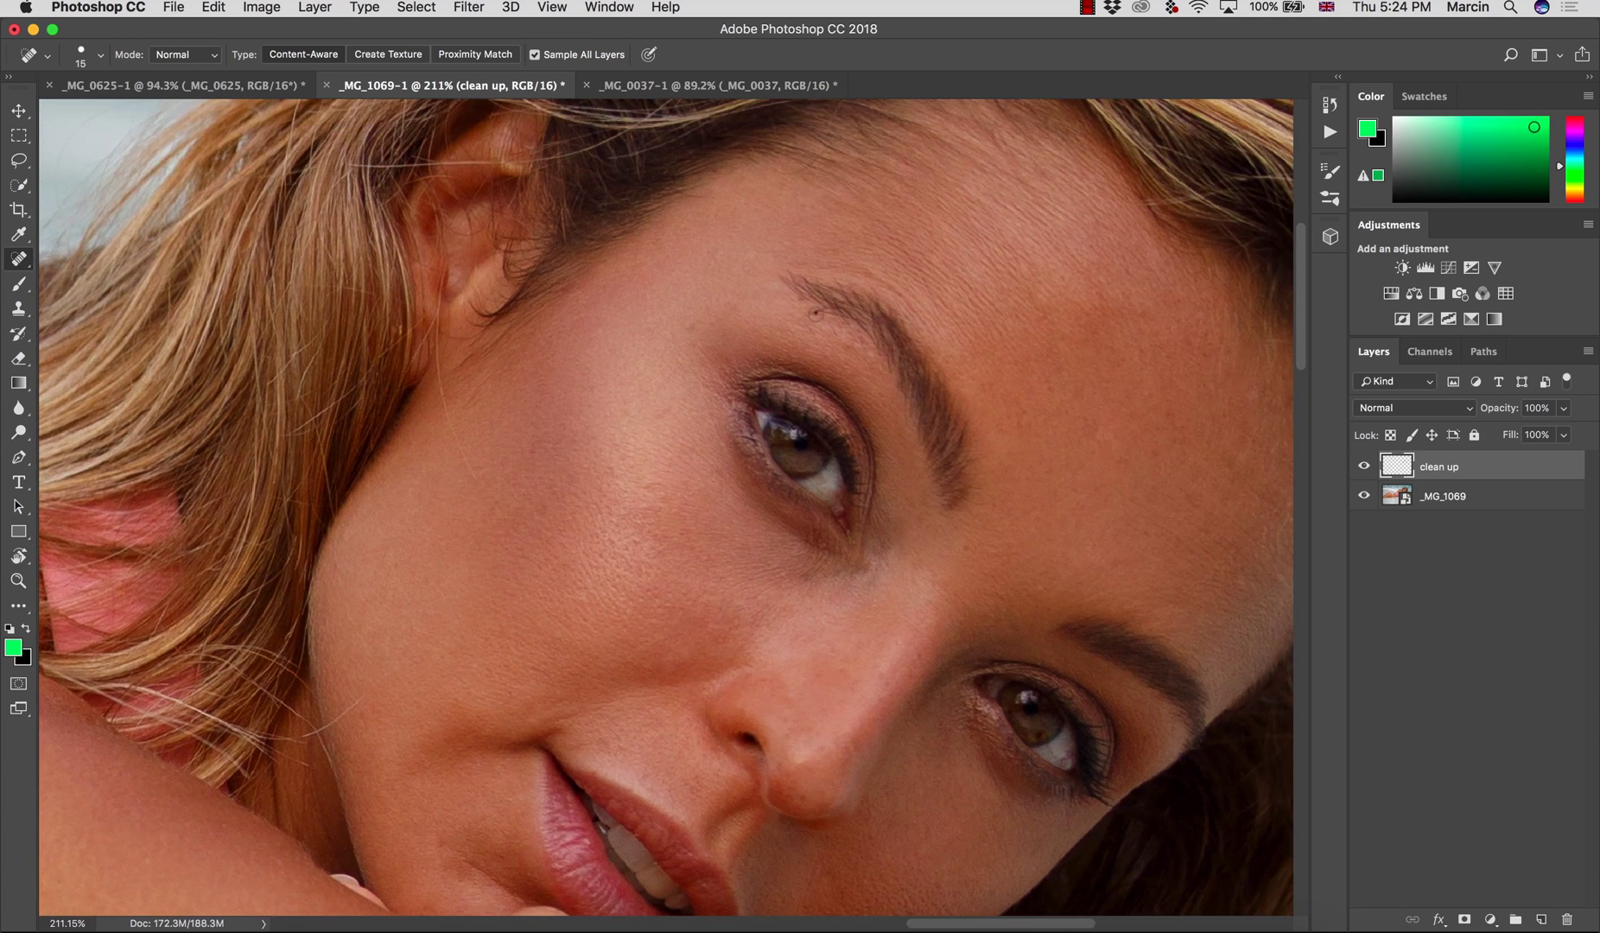
{"action": "left_click", "coordinate": [926, 281]}
Step: Examine the retouched face and the arm at several magnifications
{"action": "key", "text": "z"}
{"action": "mouse_move", "coordinate": [980, 609]}
{"action": "left_mouse_down"}
{"action": "mouse_move", "coordinate": [894, 619]}
{"action": "mouse_move", "coordinate": [982, 689]}
{"action": "mouse_move", "coordinate": [877, 642]}
{"action": "left_mouse_up"}
{"action": "key", "text": "z"}
{"action": "key", "text": "z"}
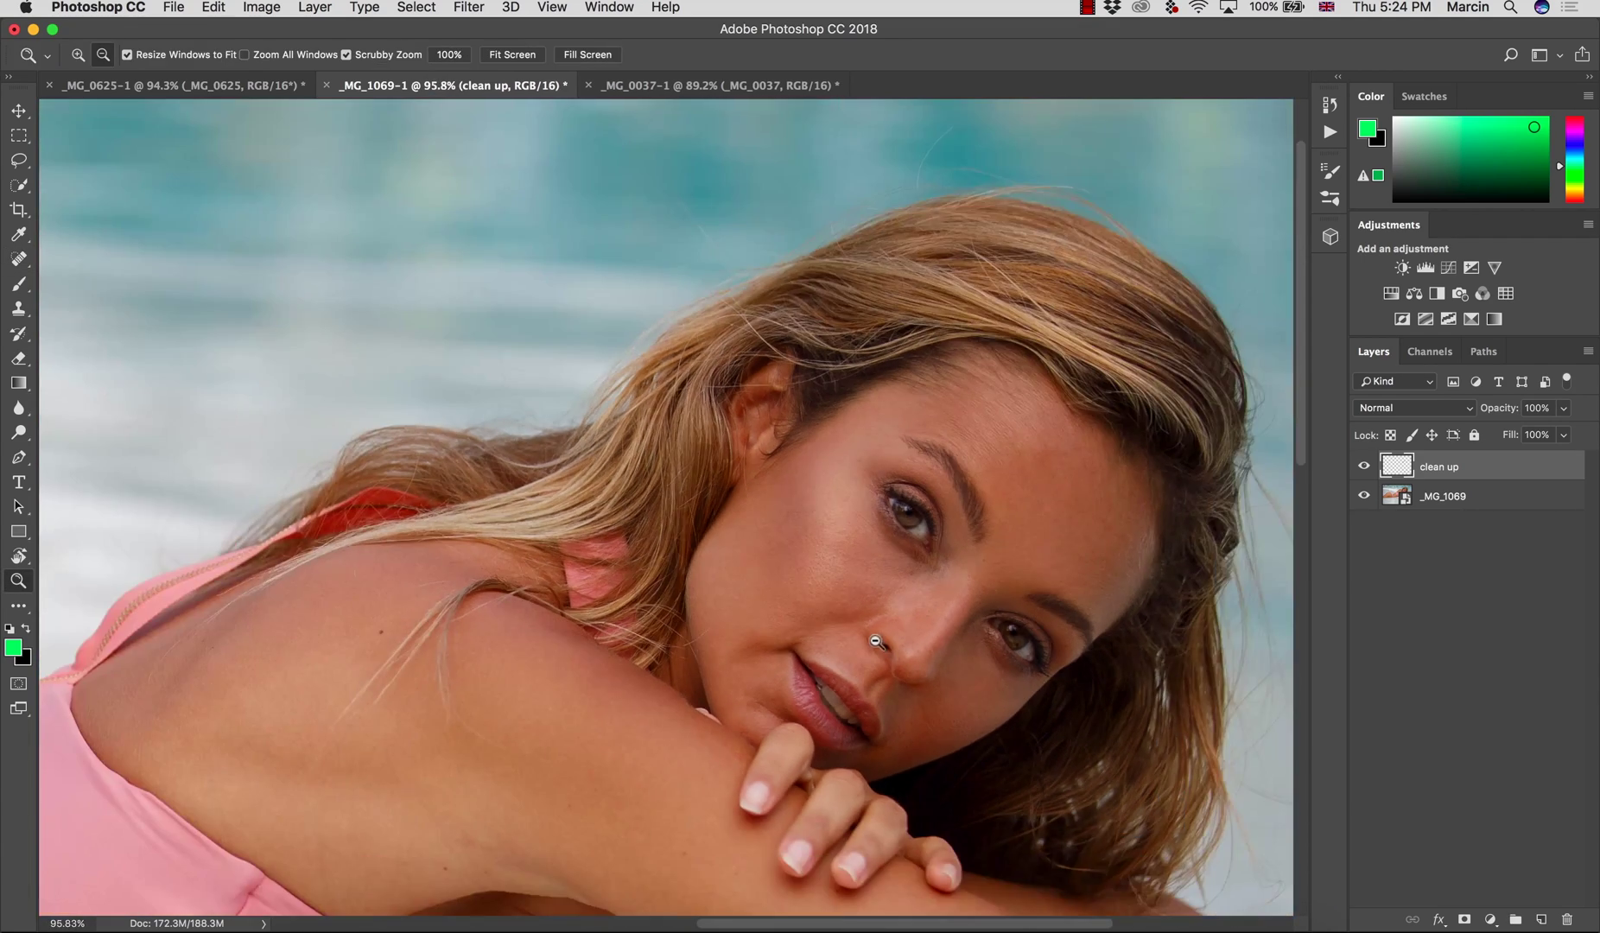
{"action": "left_click_drag", "start_coordinate": [784, 664], "coordinate": [856, 667]}
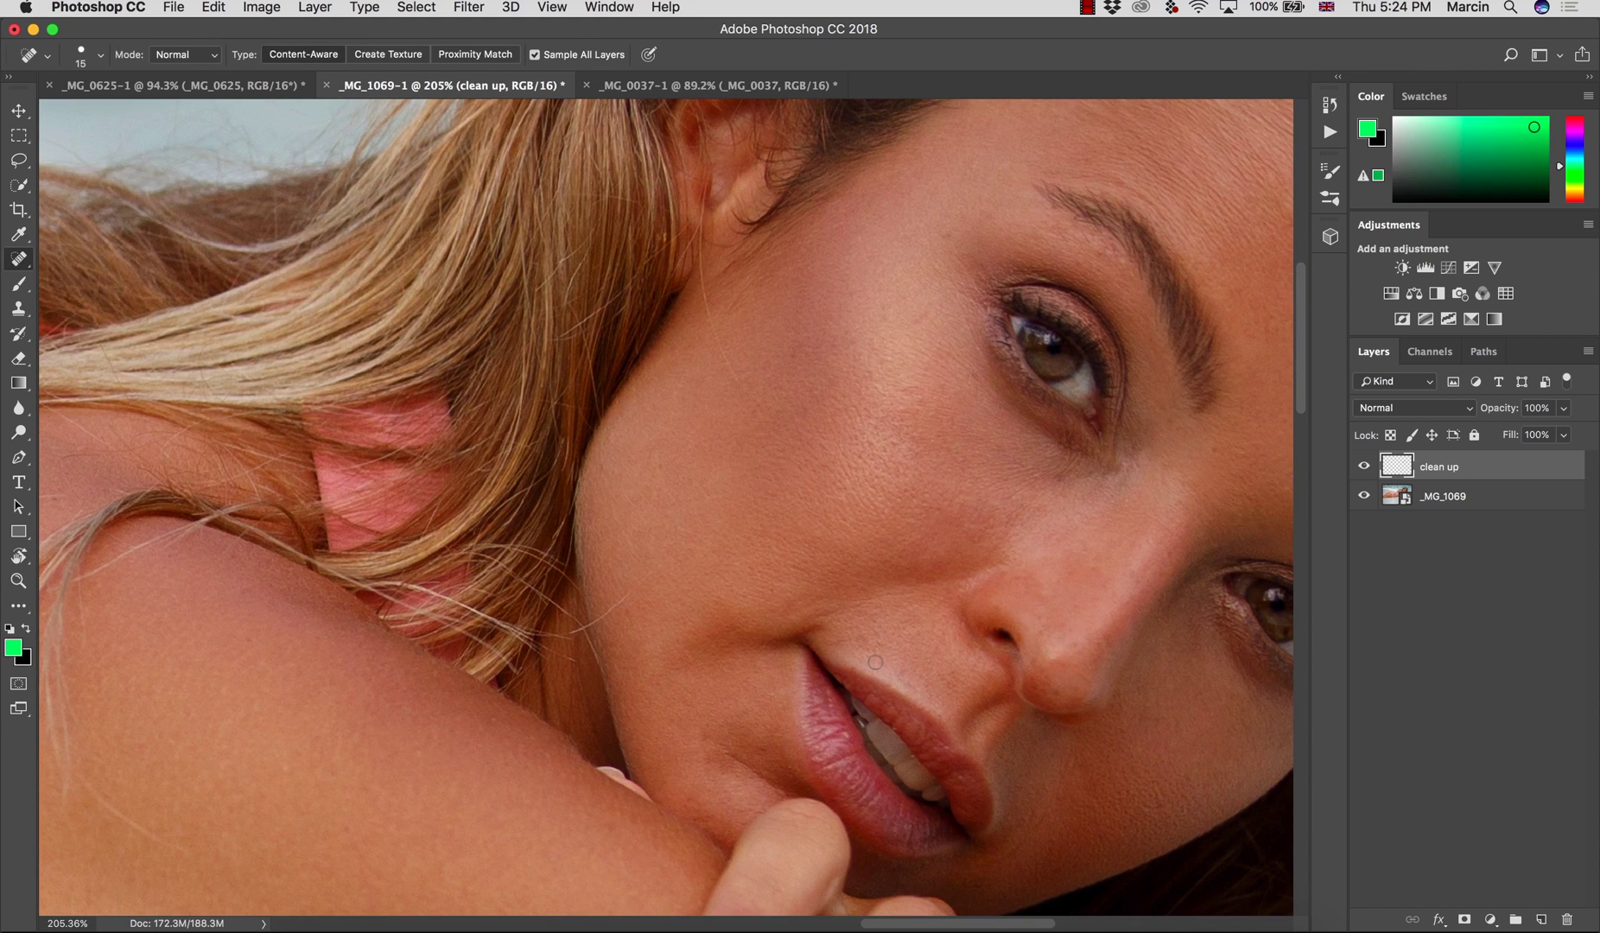
{"action": "key", "text": "z"}
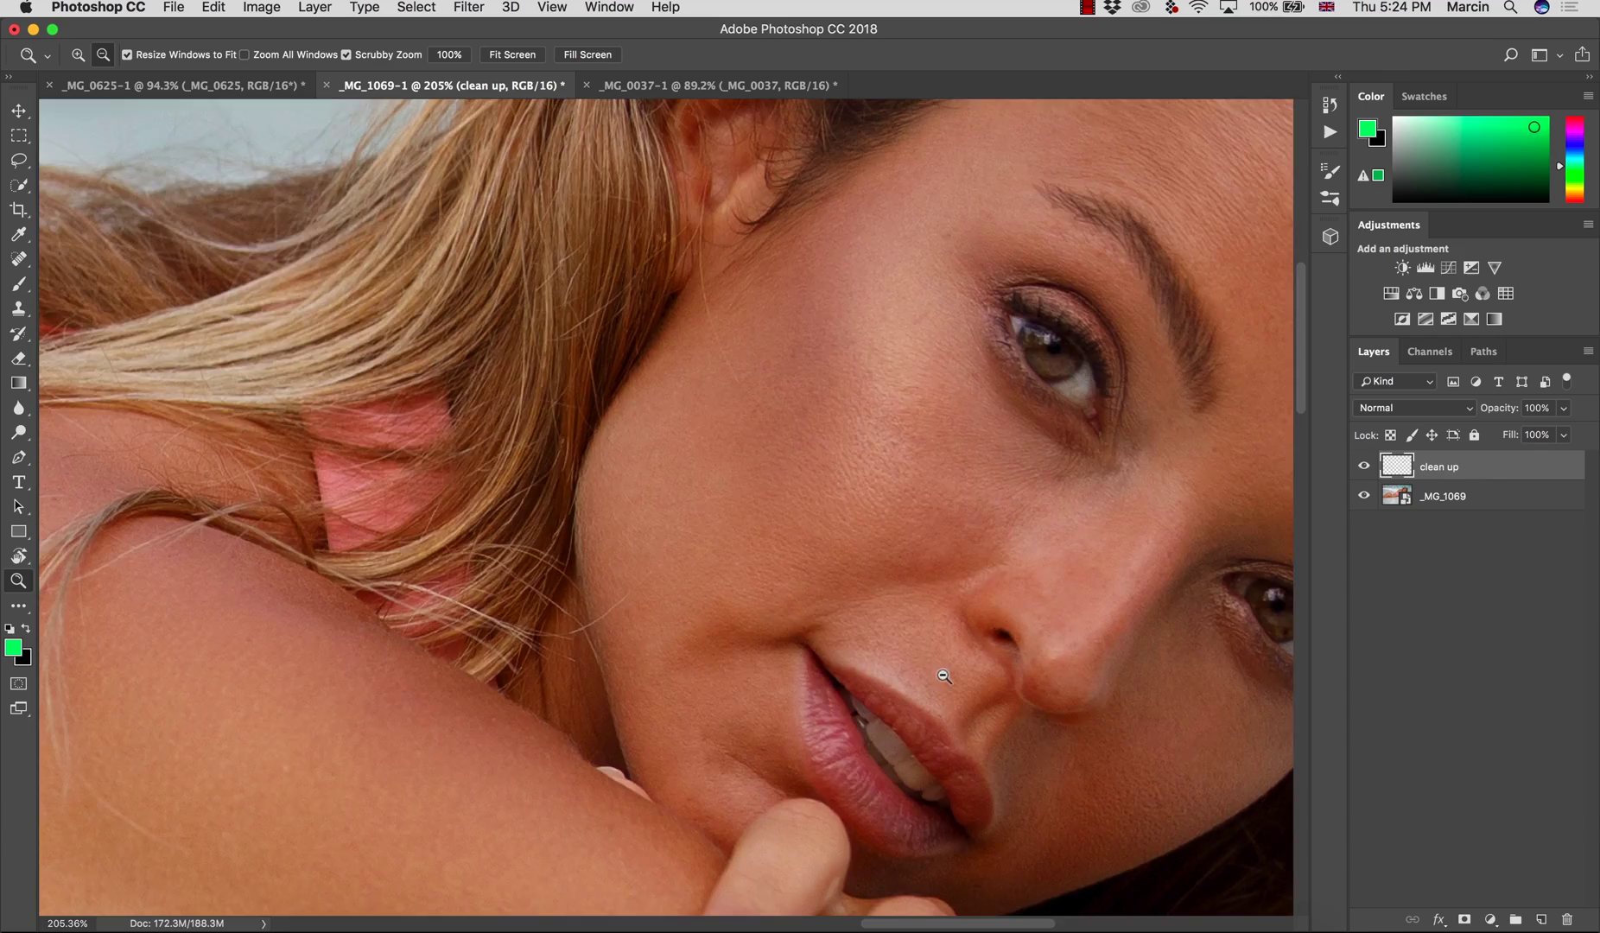
{"action": "left_click_drag", "start_coordinate": [943, 676], "coordinate": [890, 674]}
{"action": "key", "text": "j"}
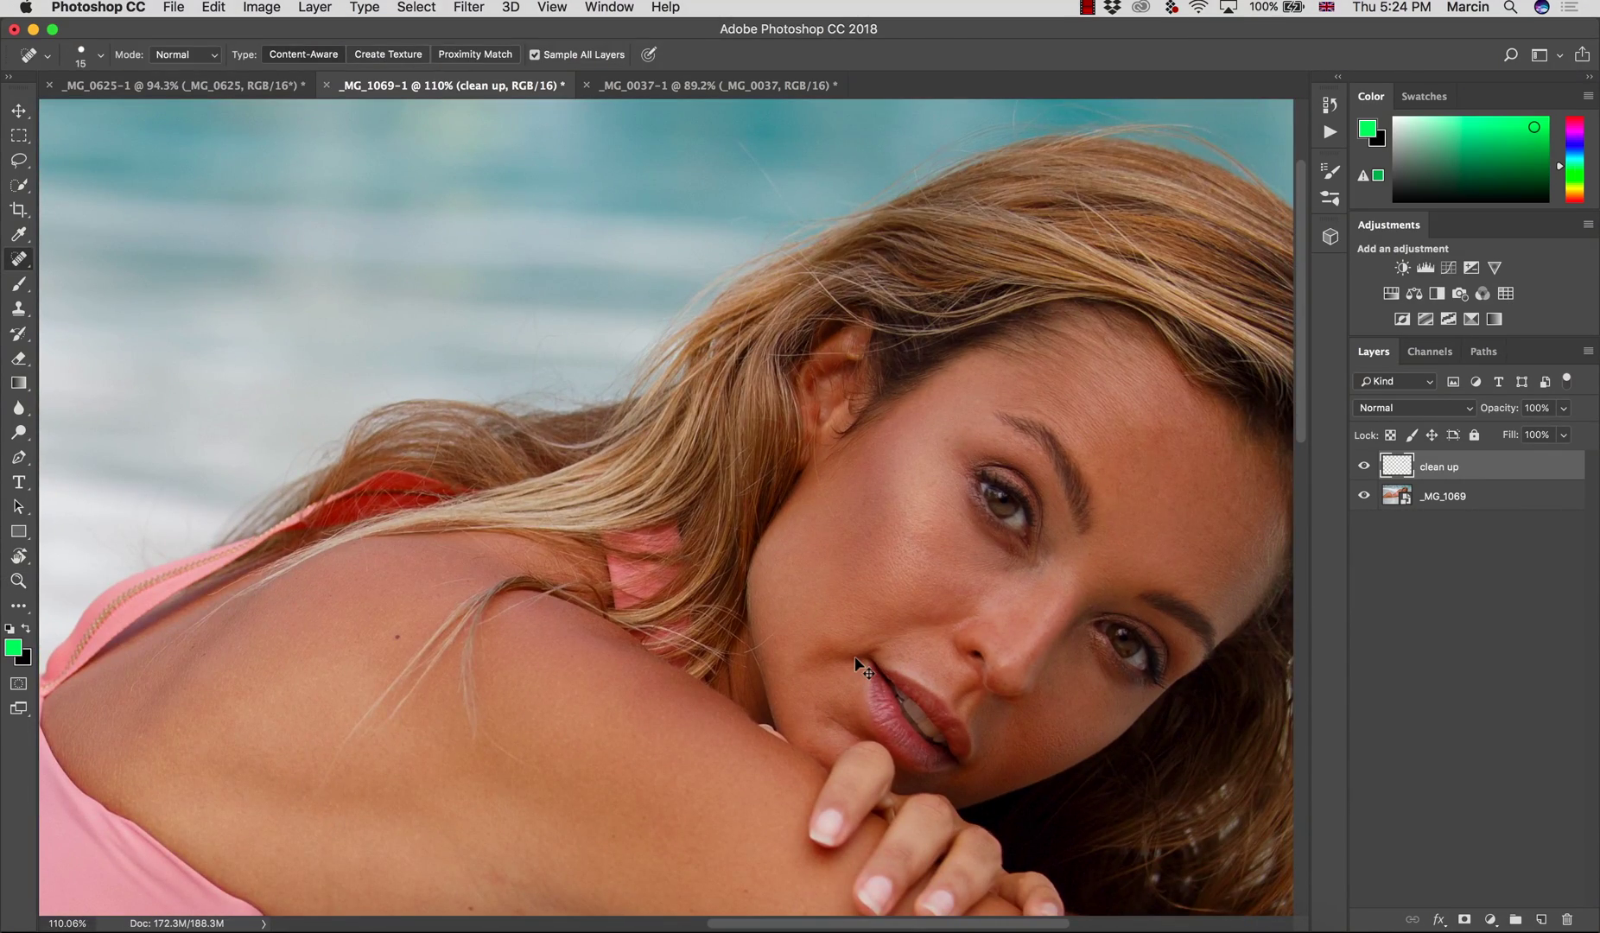
{"action": "key", "text": "super+equal"}
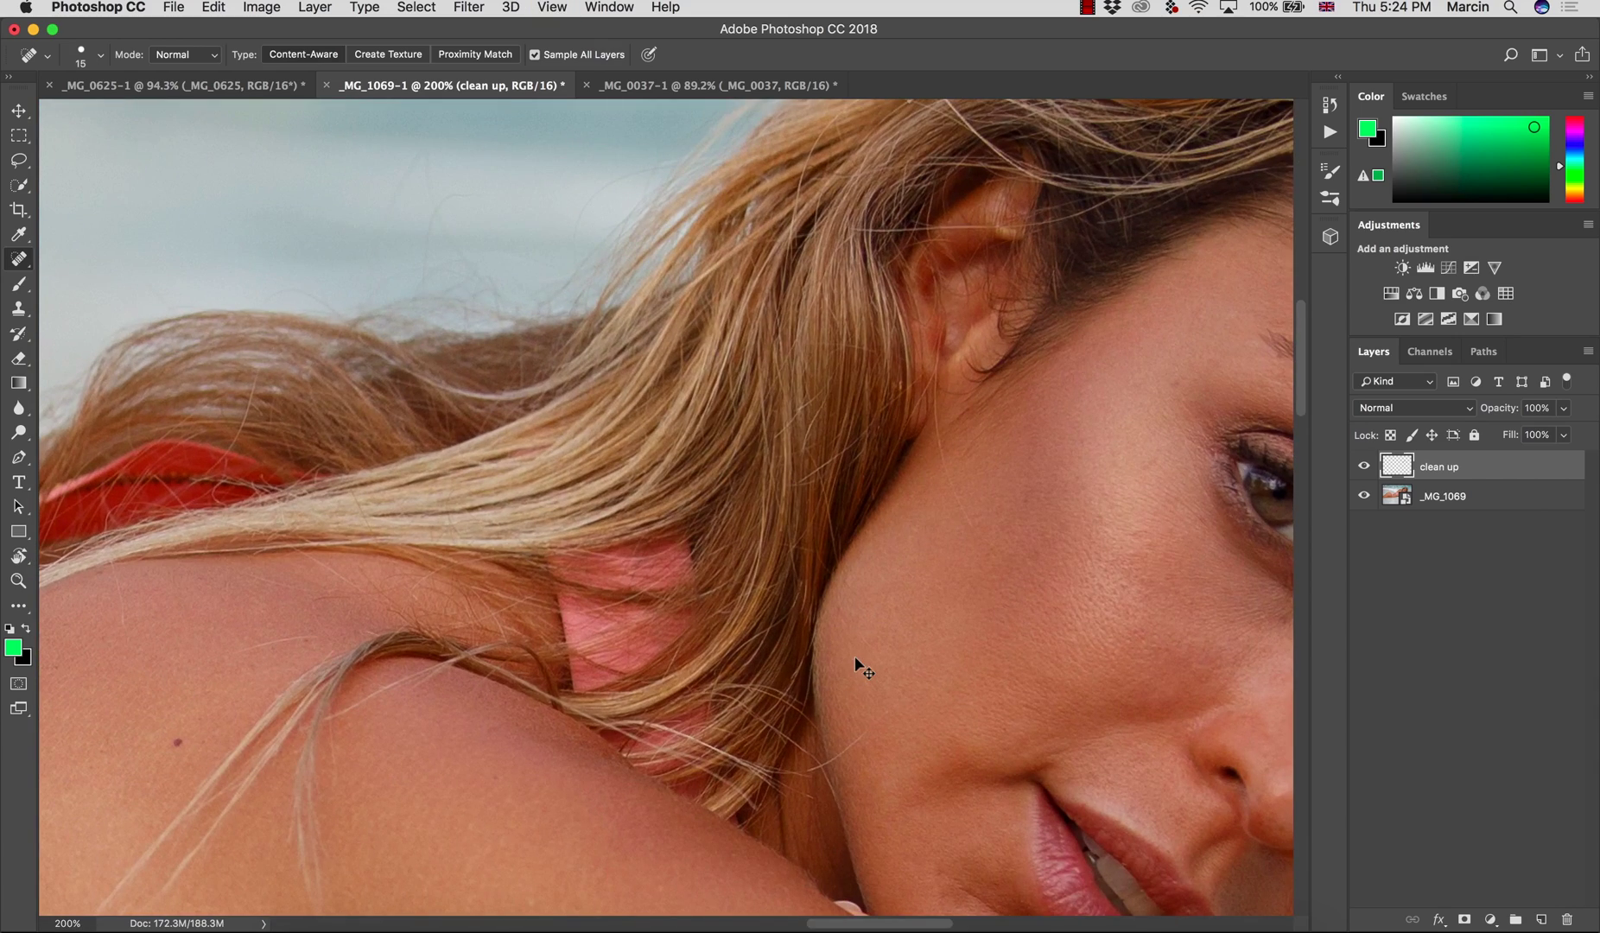
{"action": "key", "text": "super+minus"}
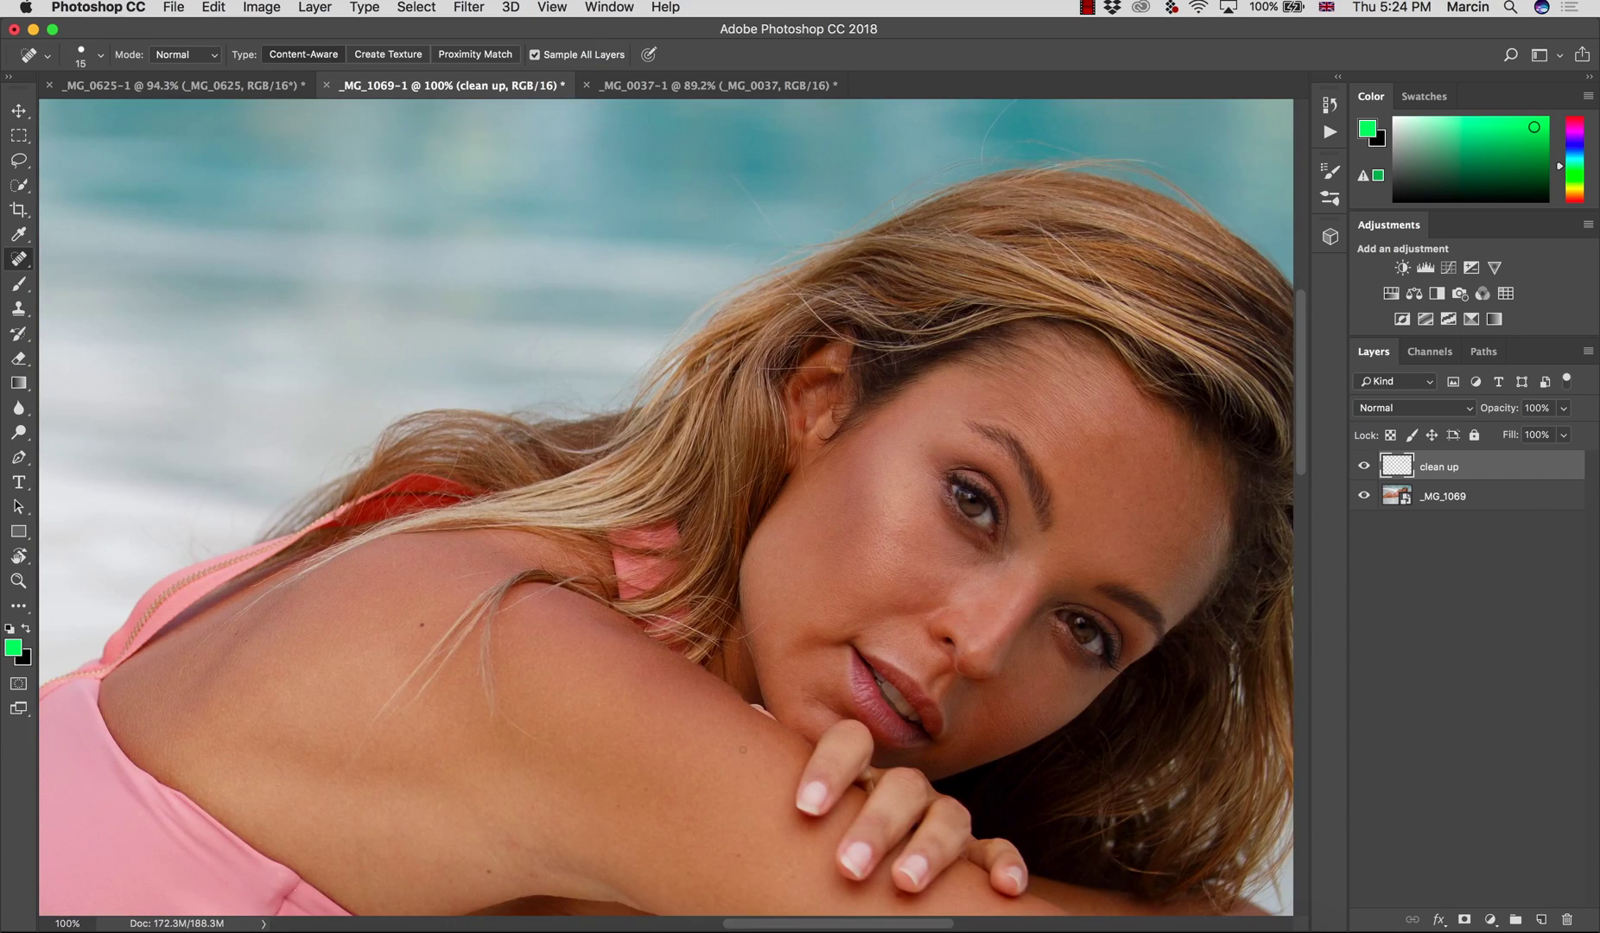
{"action": "mouse_move", "coordinate": [801, 790]}
{"action": "left_mouse_down"}
{"action": "mouse_move", "coordinate": [748, 733]}
{"action": "mouse_move", "coordinate": [682, 603]}
{"action": "left_mouse_up"}
{"action": "key", "text": "z"}
{"action": "left_click_drag", "start_coordinate": [691, 480], "coordinate": [713, 486]}
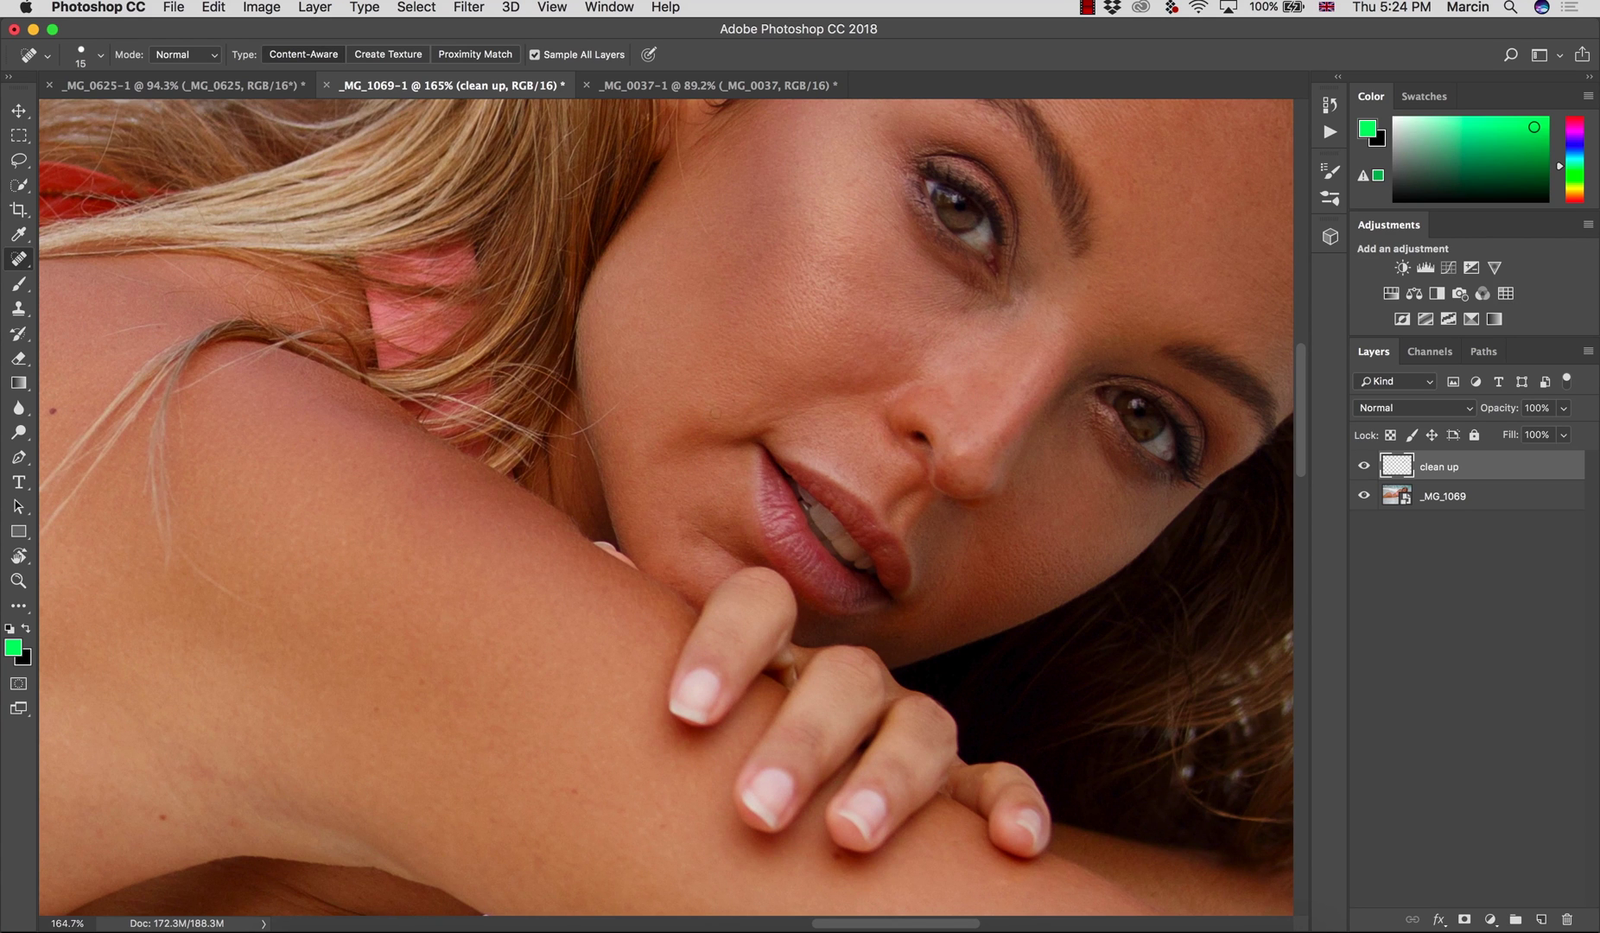
{"action": "left_click_drag", "start_coordinate": [735, 414], "coordinate": [781, 480]}
{"action": "key", "text": "z"}
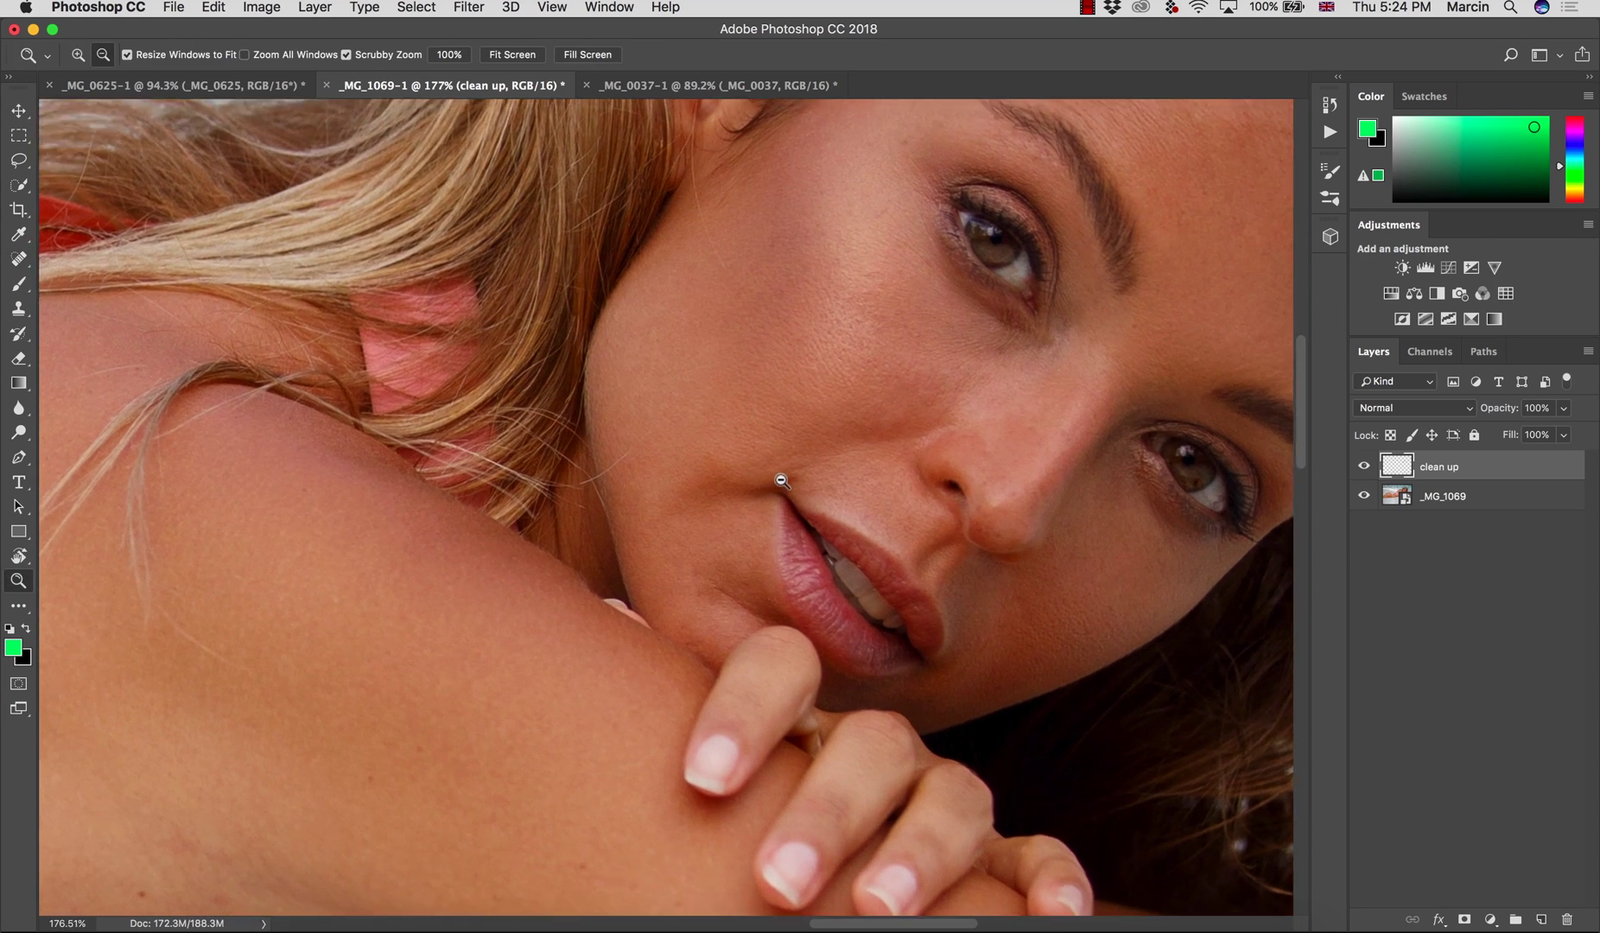
{"action": "scroll", "coordinate": [782, 481], "scroll_direction": "up", "scroll_amount": 1}
Step: Activate the Clone Stamp tool and check its brush size and hardness settings
{"action": "left_click", "coordinate": [19, 258]}
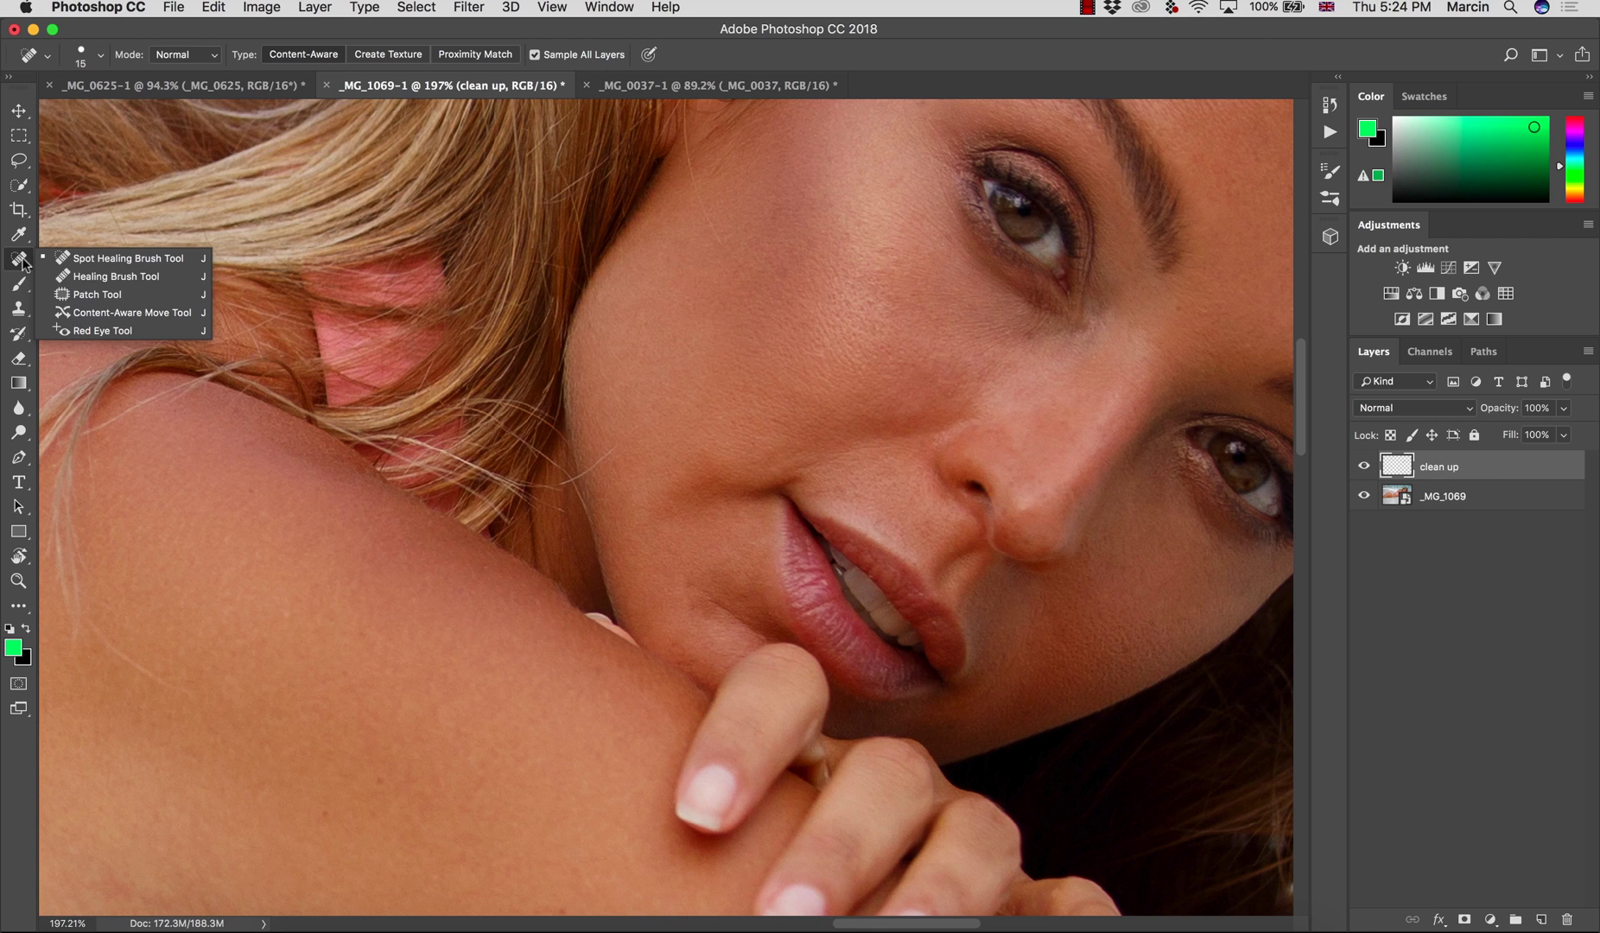
{"action": "left_click", "coordinate": [19, 308]}
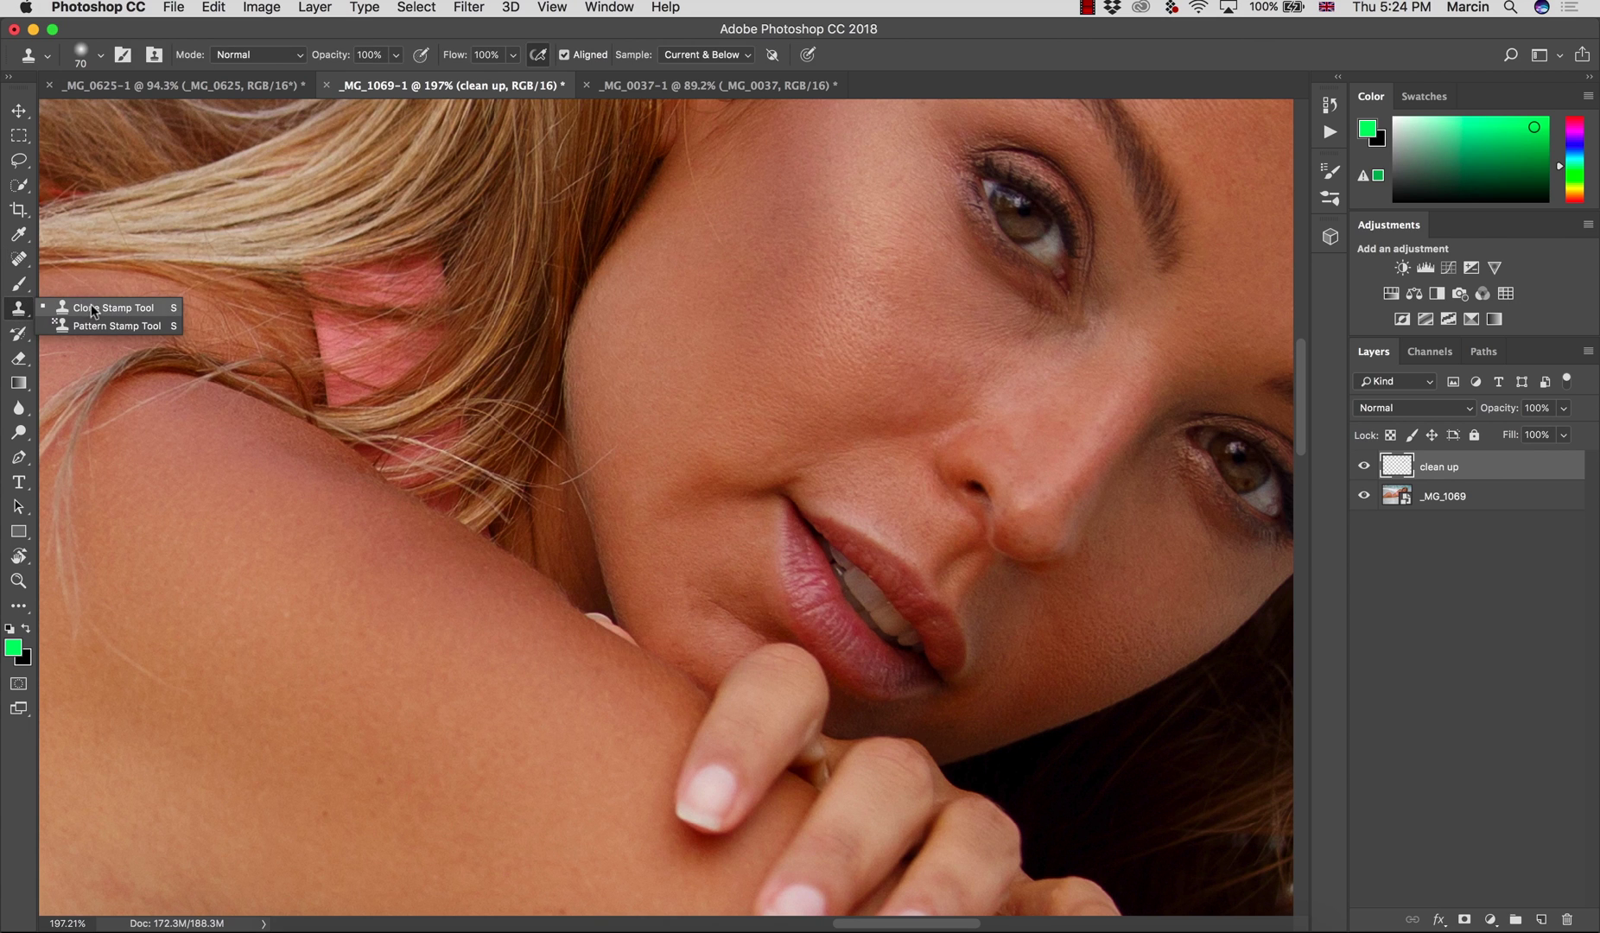
{"action": "left_click", "coordinate": [153, 309]}
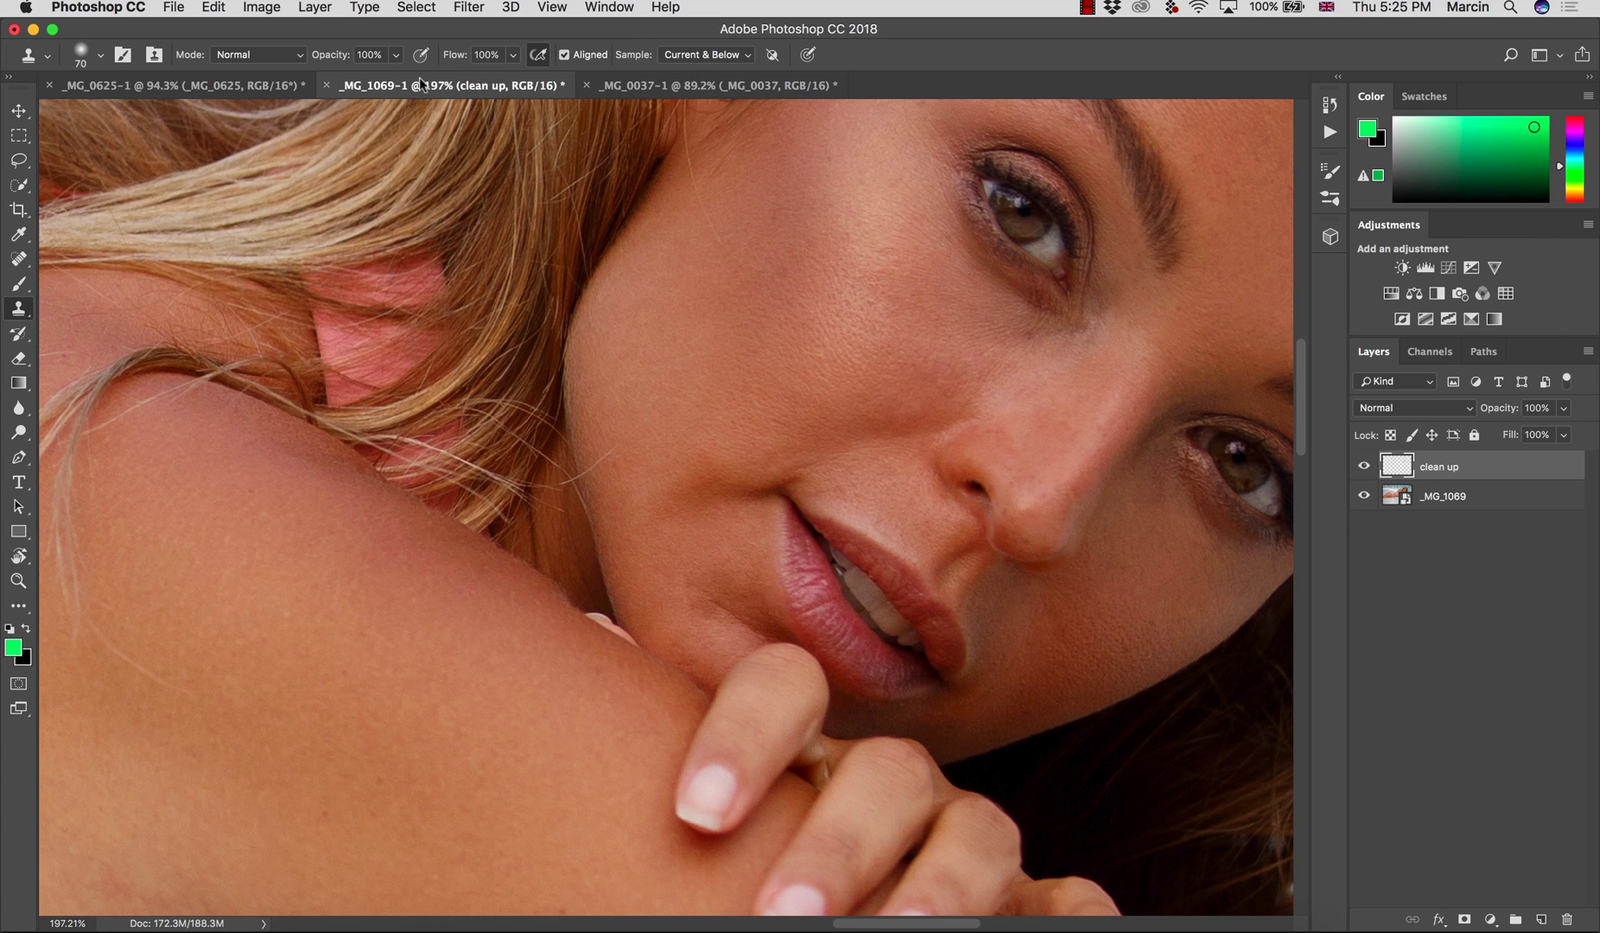
{"action": "left_click", "coordinate": [99, 55]}
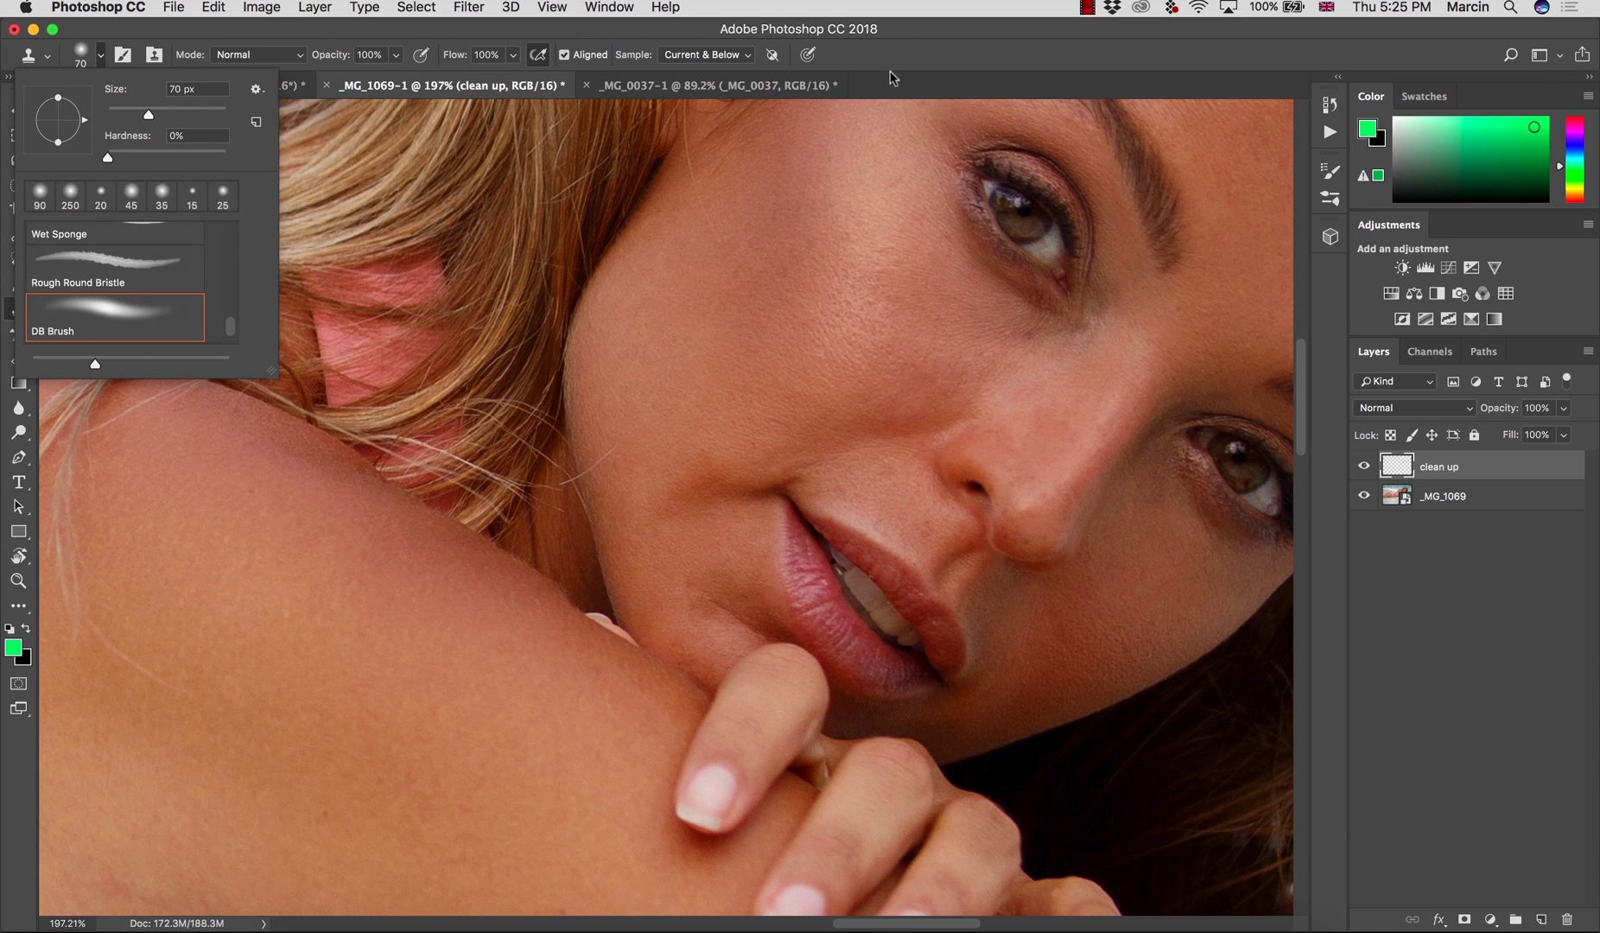
{"action": "left_click", "coordinate": [937, 33]}
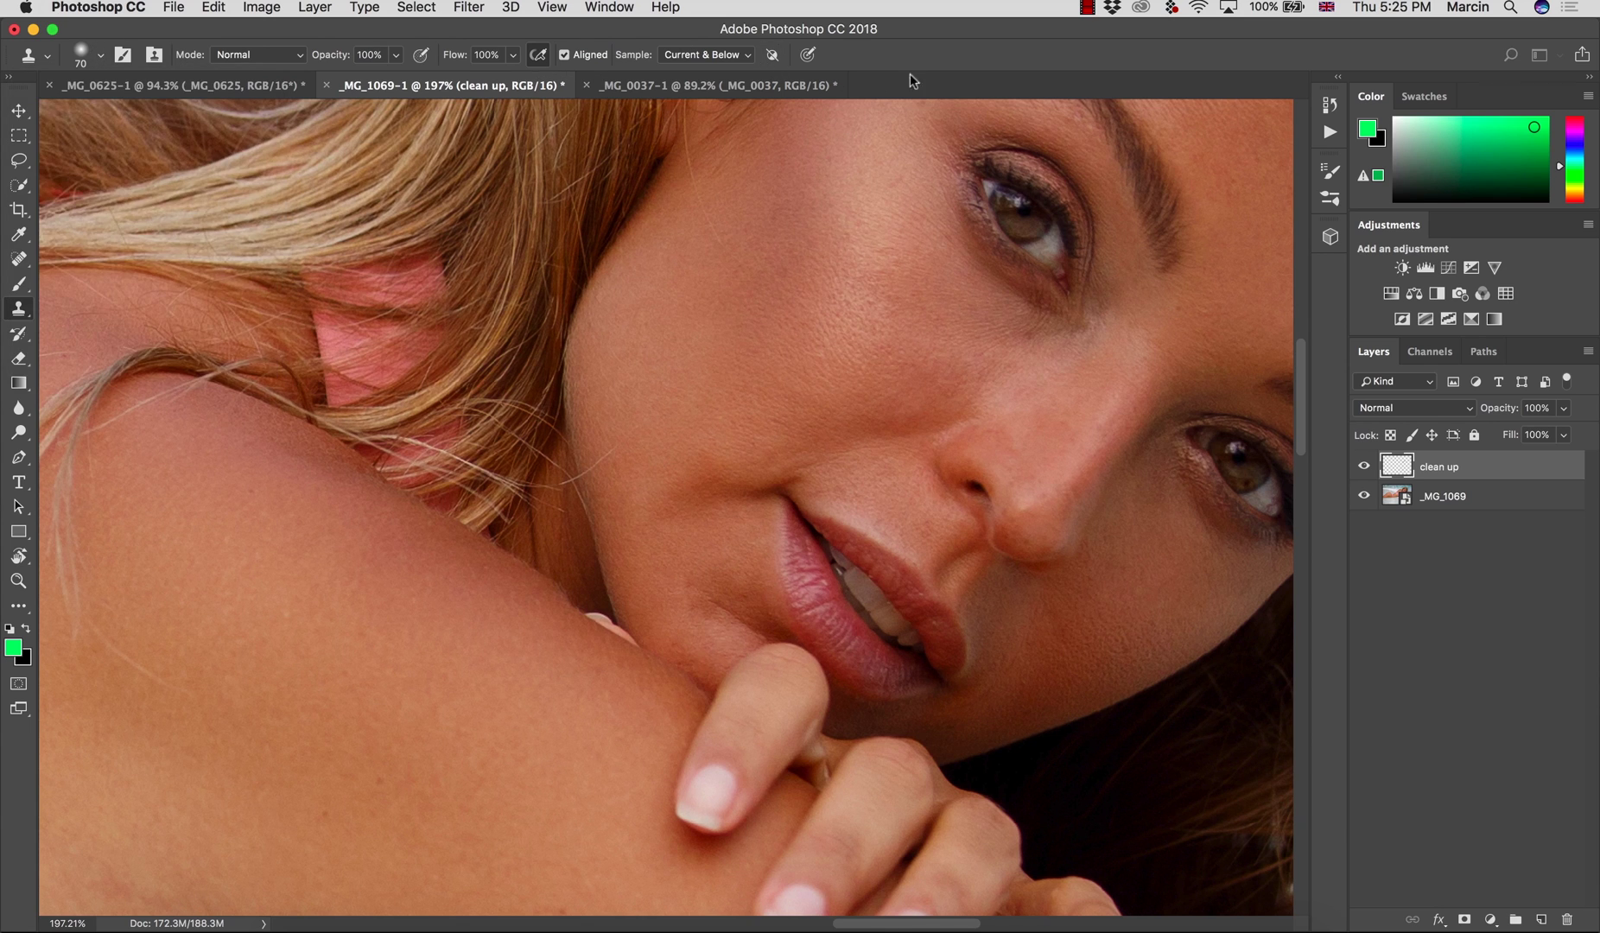
Step: Try cloning skin sampled from the lower cheek onto the upper cheek below the eye, and undo the stroke
{"action": "left_click", "coordinate": [709, 450]}
{"action": "left_click", "coordinate": [691, 436], "text": "alt"}
{"action": "left_click_drag", "start_coordinate": [863, 250], "coordinate": [851, 311]}
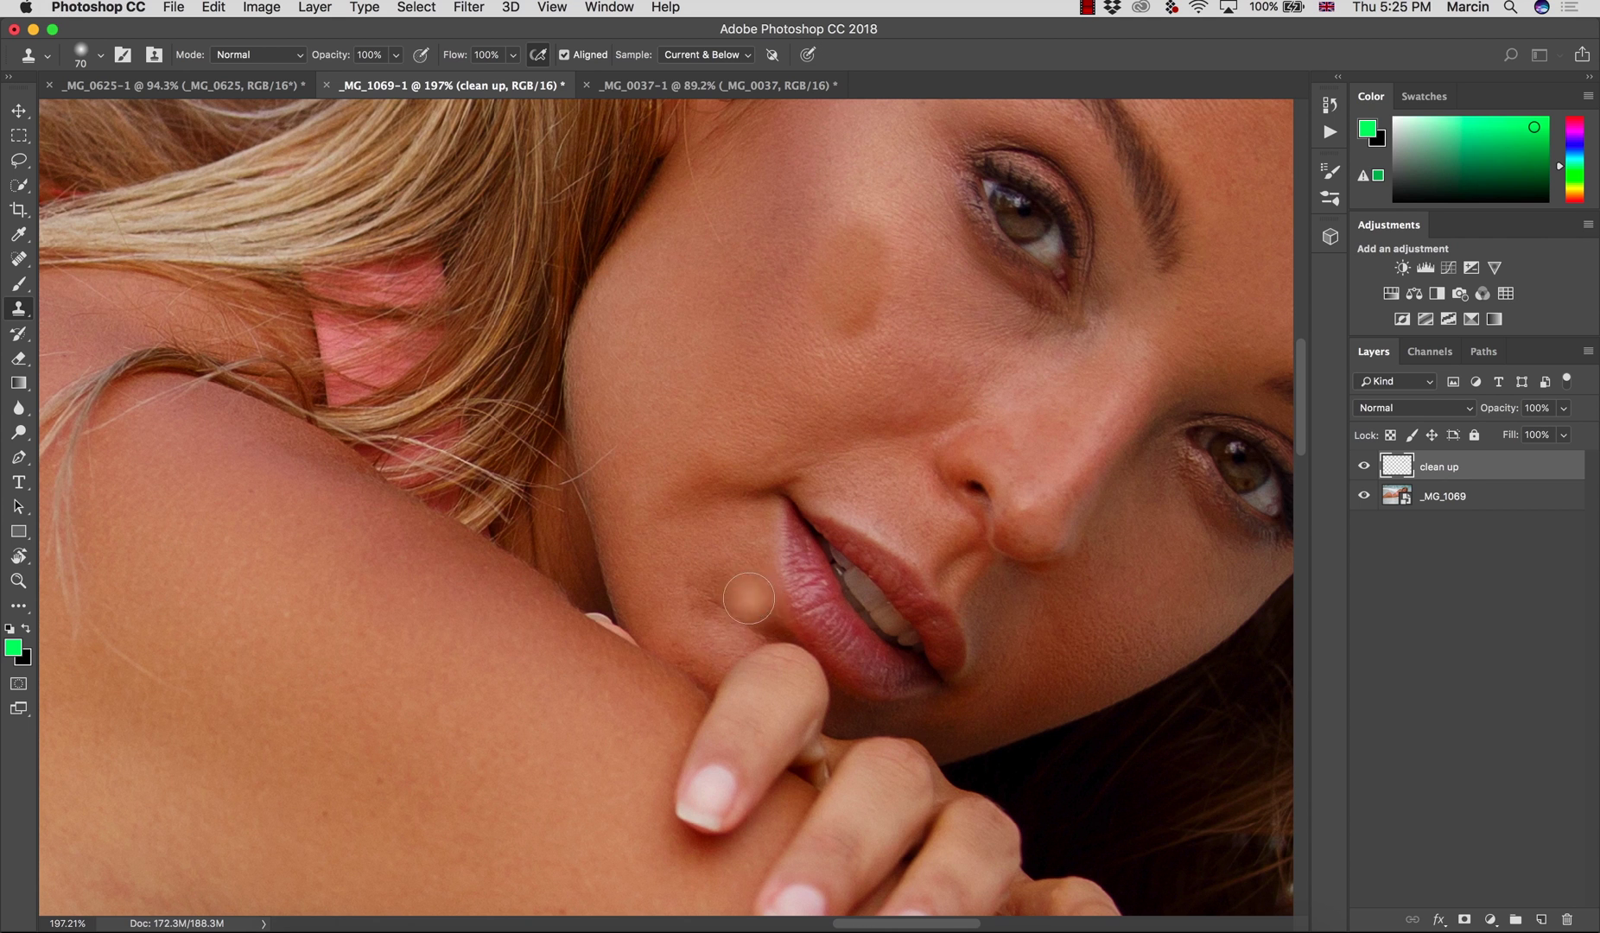
{"action": "key", "text": "super+z"}
Step: Clone sampled cheek skin over the crease beside the corner of the mouth with the Clone Stamp
{"action": "key", "text": "z"}
{"action": "left_click_drag", "start_coordinate": [707, 529], "coordinate": [732, 533]}
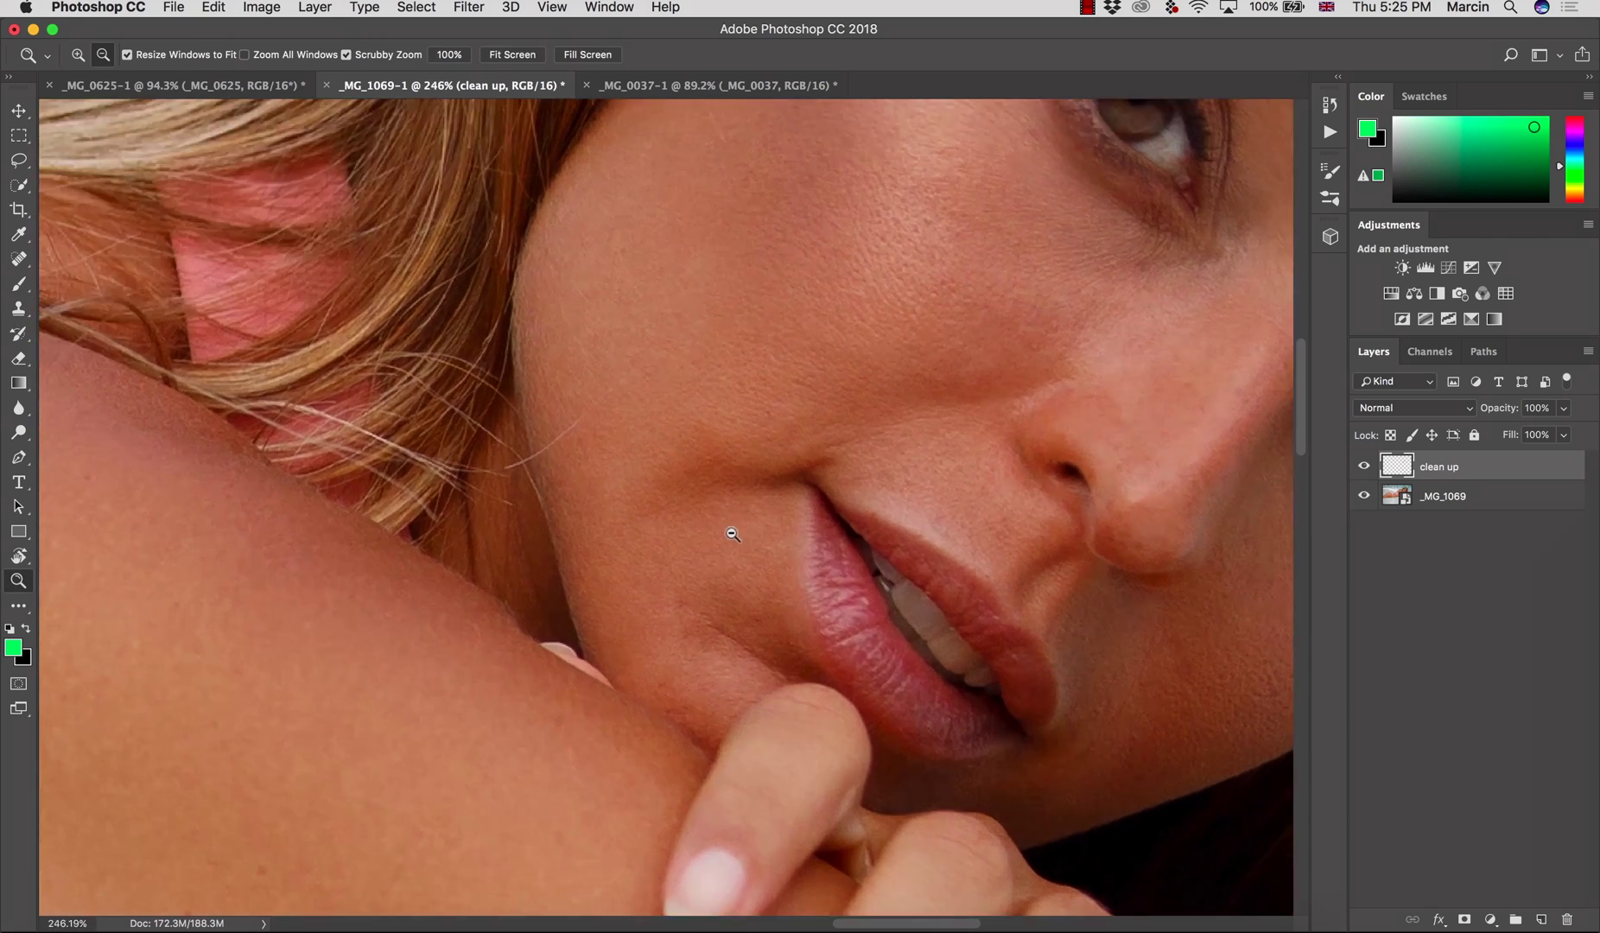
{"action": "left_click", "coordinate": [684, 397], "text": "alt"}
{"action": "left_click_drag", "start_coordinate": [707, 439], "coordinate": [705, 445]}
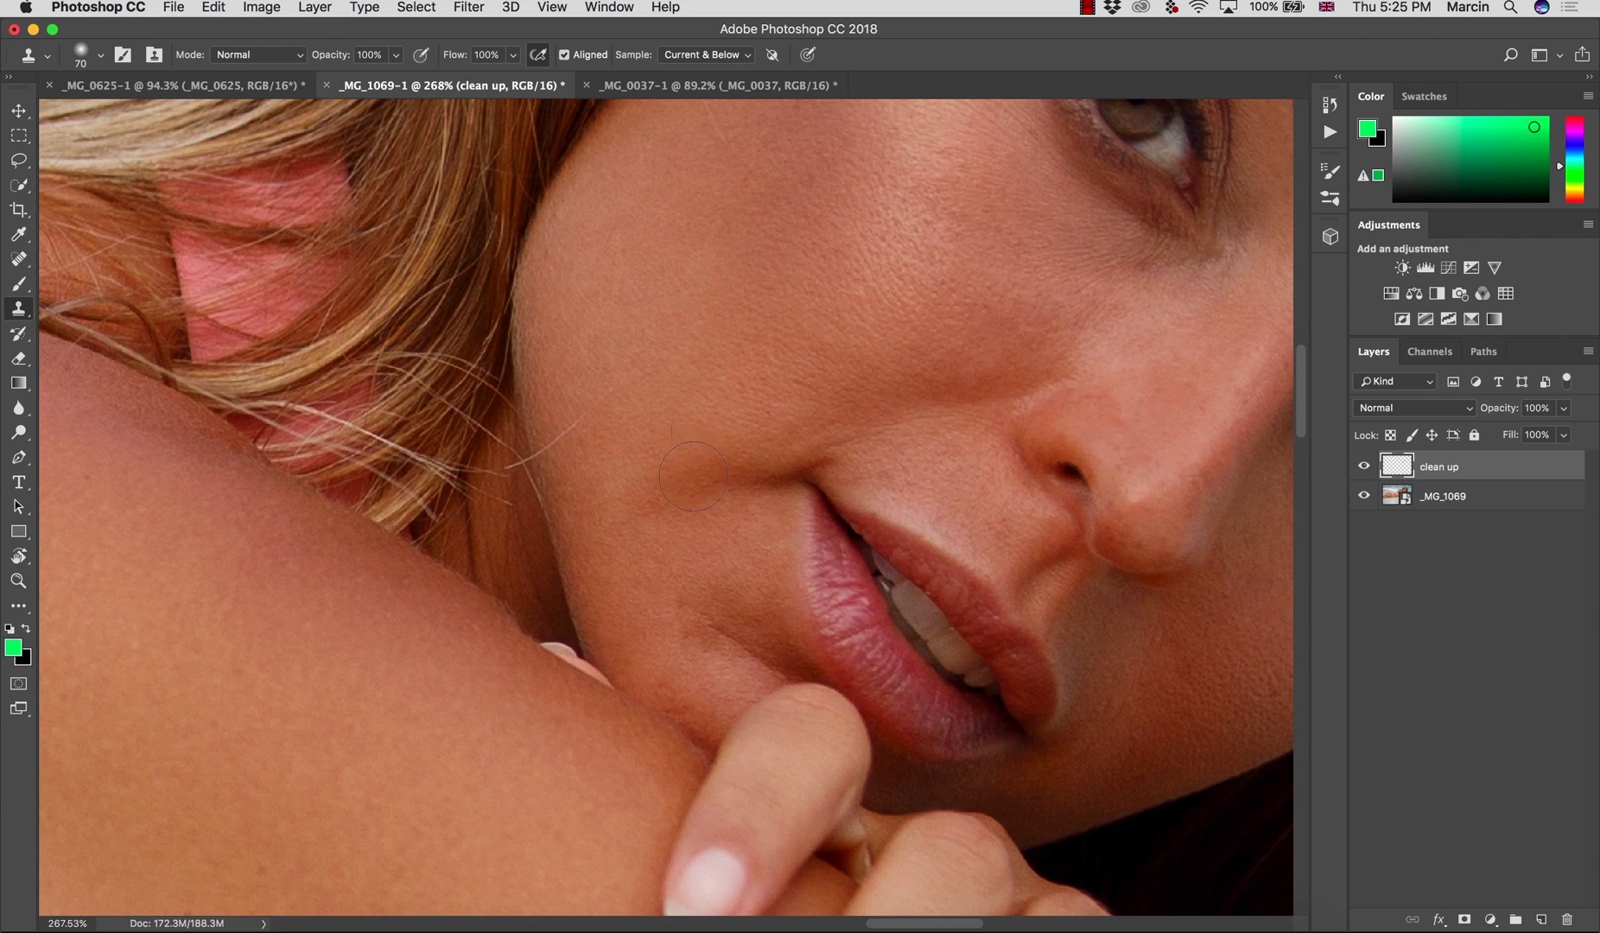
{"action": "left_click", "coordinate": [728, 428], "text": "alt"}
{"action": "left_click_drag", "start_coordinate": [726, 470], "coordinate": [747, 470]}
{"action": "left_click", "coordinate": [799, 397], "text": "alt"}
{"action": "key", "text": "j"}
{"action": "left_click", "coordinate": [536, 442], "text": "alt"}
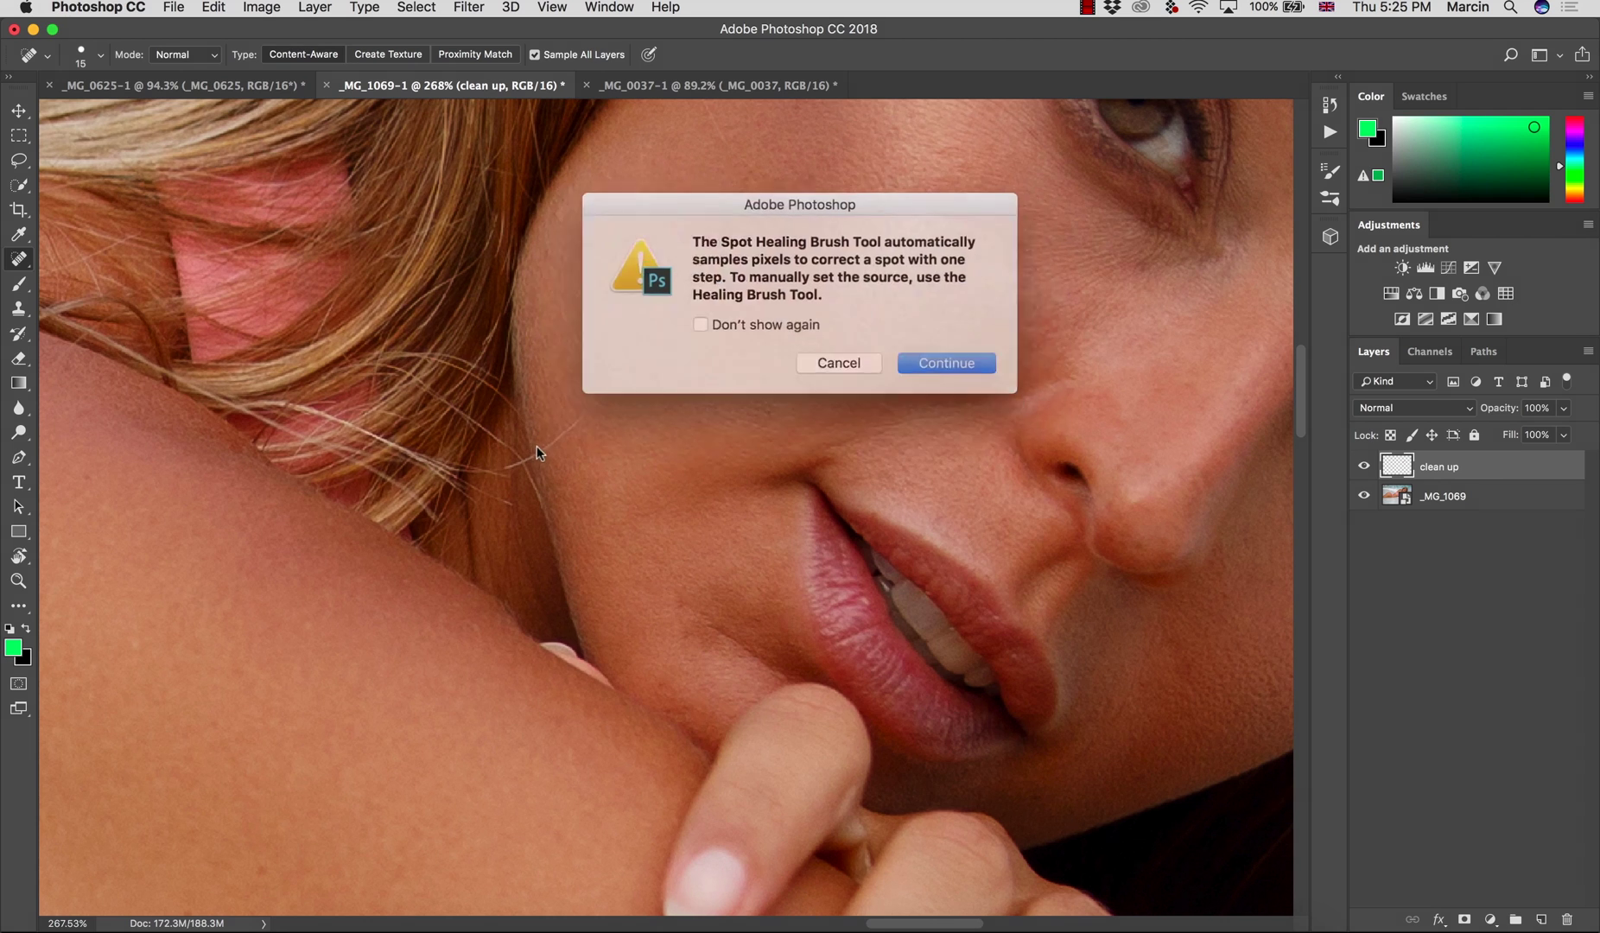
{"action": "left_click", "coordinate": [821, 355]}
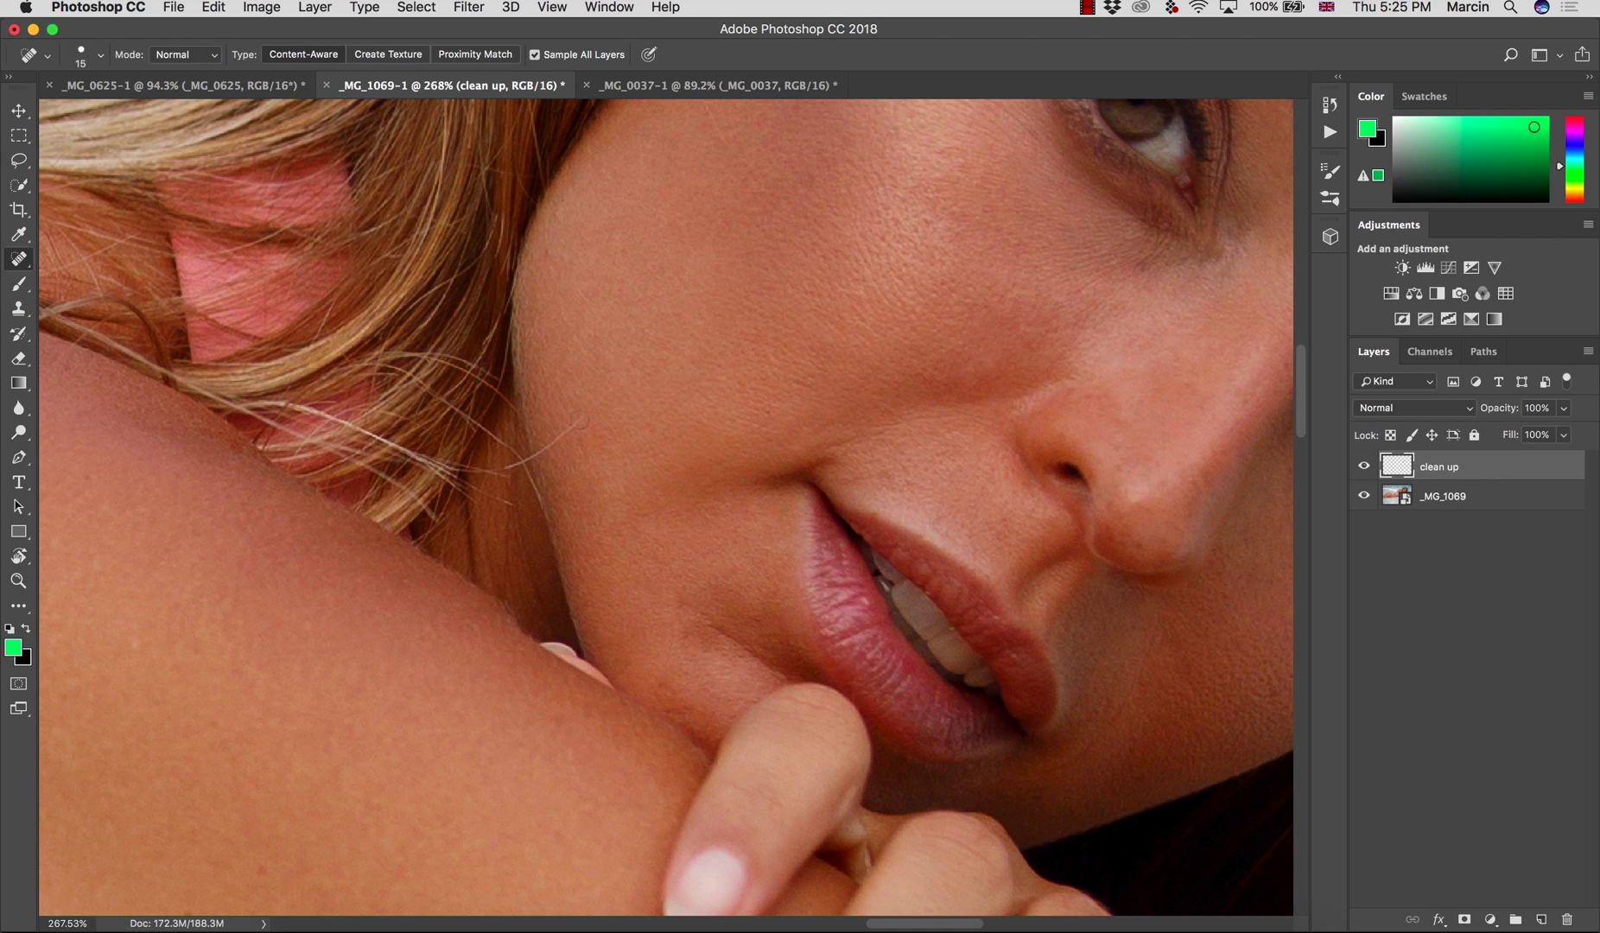
{"action": "left_click", "coordinate": [534, 441], "text": "alt"}
{"action": "left_click", "coordinate": [823, 350]}
Step: Switch to the Healing Brush Tool and try to heal the stray hair crossing the jawline
{"action": "right_click", "coordinate": [15, 261]}
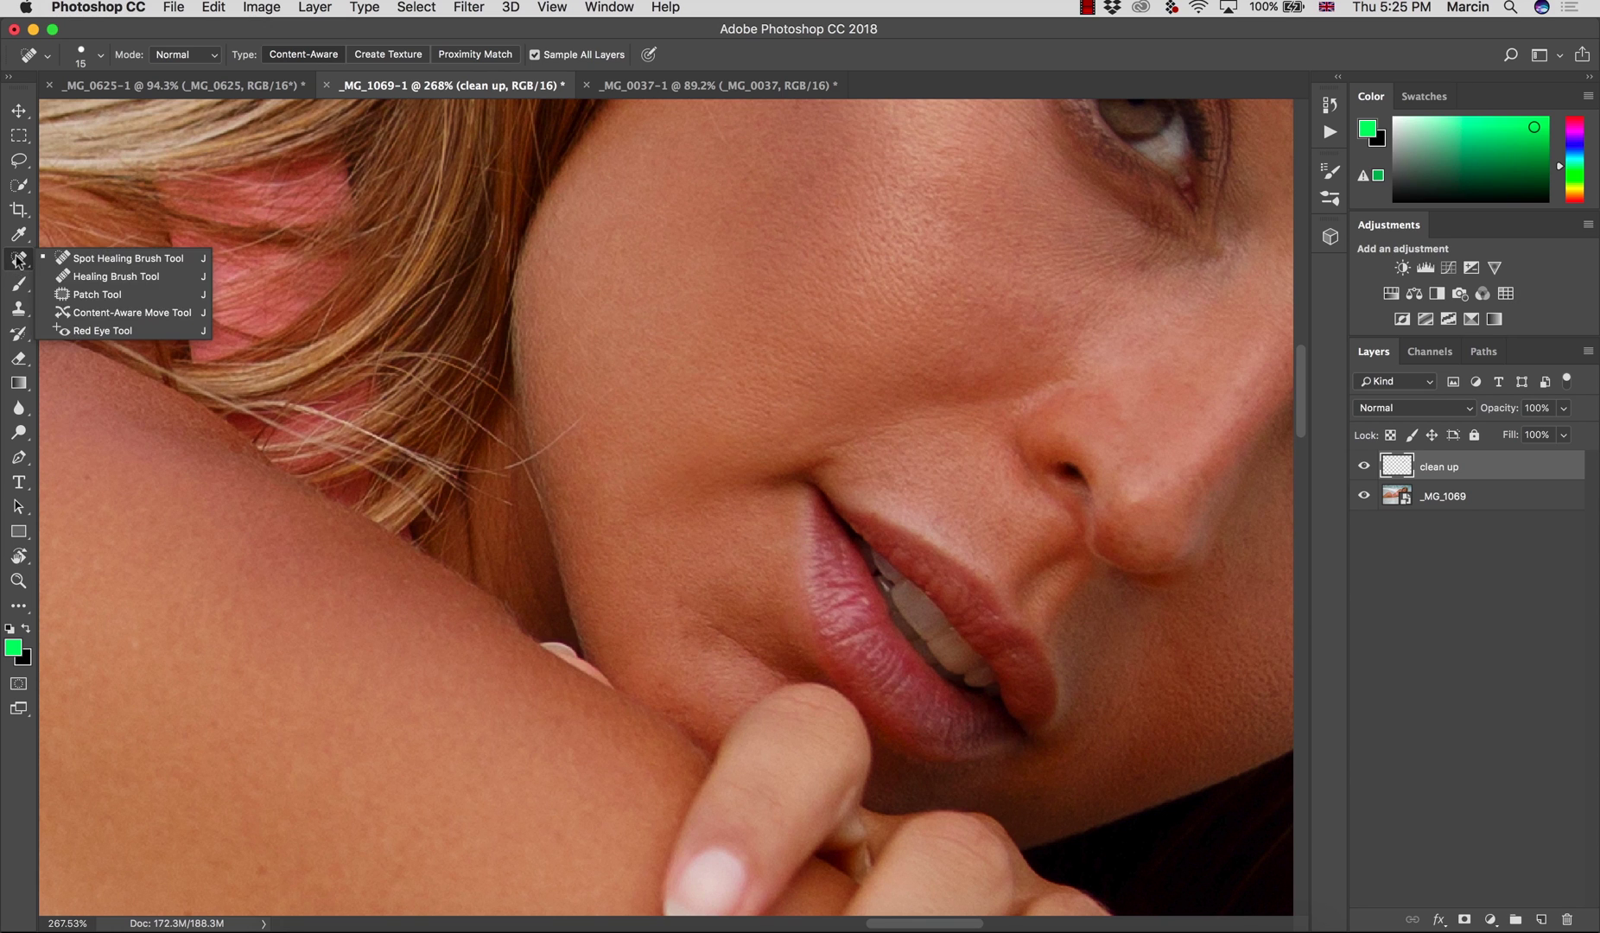
{"action": "left_click", "coordinate": [87, 287]}
{"action": "left_click", "coordinate": [536, 442]}
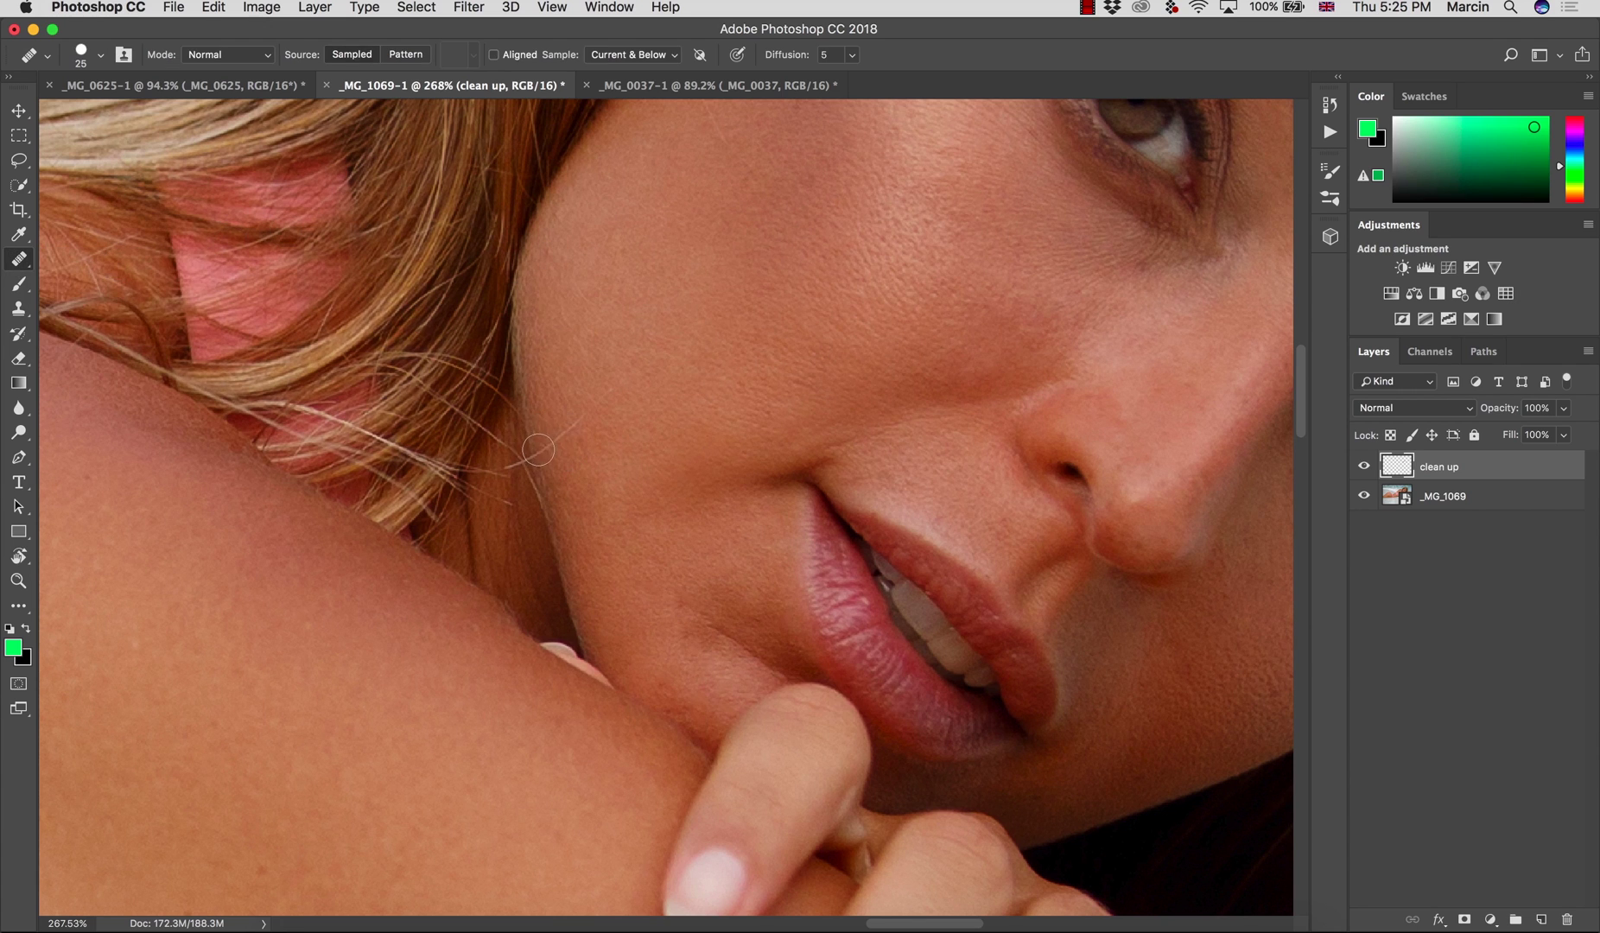
{"action": "left_click_drag", "start_coordinate": [538, 450], "coordinate": [578, 422]}
{"action": "left_click", "coordinate": [524, 437], "text": "alt"}
{"action": "left_click", "coordinate": [532, 461]}
{"action": "left_click", "coordinate": [592, 573]}
Step: Try cloning over the stray hair at the jaw edge with the Clone Stamp at brush size 40
{"action": "key", "text": "s"}
{"action": "key", "text": "bracketleft"}
{"action": "key", "text": "bracketleft"}
{"action": "key", "text": "bracketleft"}
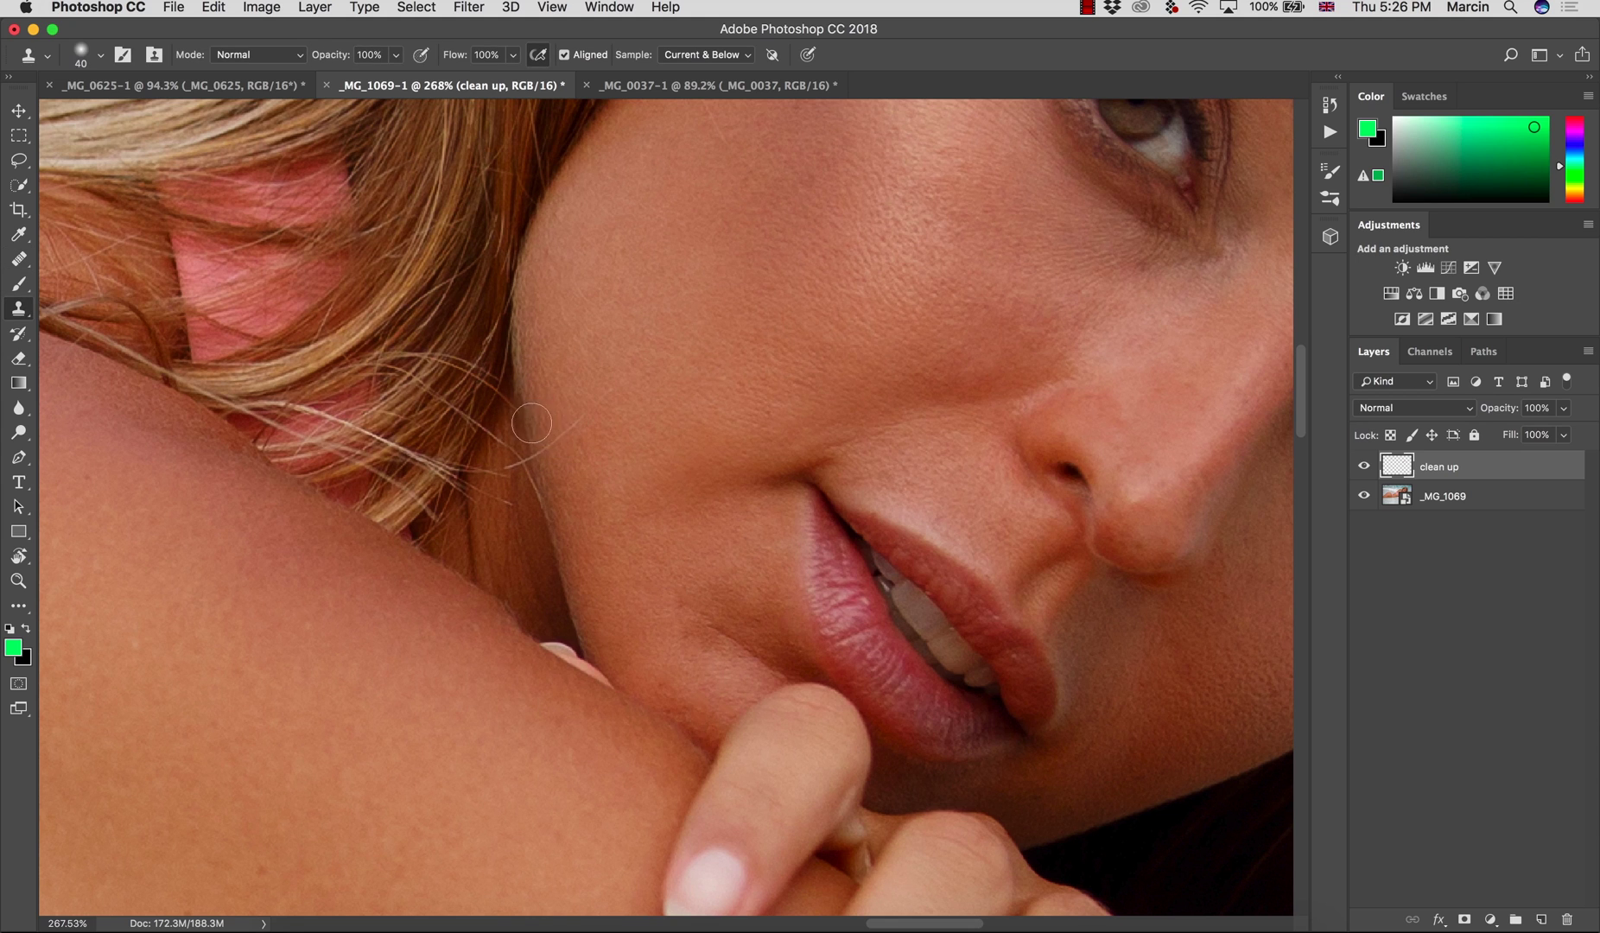
{"action": "left_click", "coordinate": [527, 425], "text": "alt"}
{"action": "left_click_drag", "start_coordinate": [532, 450], "coordinate": [529, 468]}
Step: Heal the stray hair lying over the cheek with the Healing Brush, sampling the skin just above it
{"action": "key", "text": "j"}
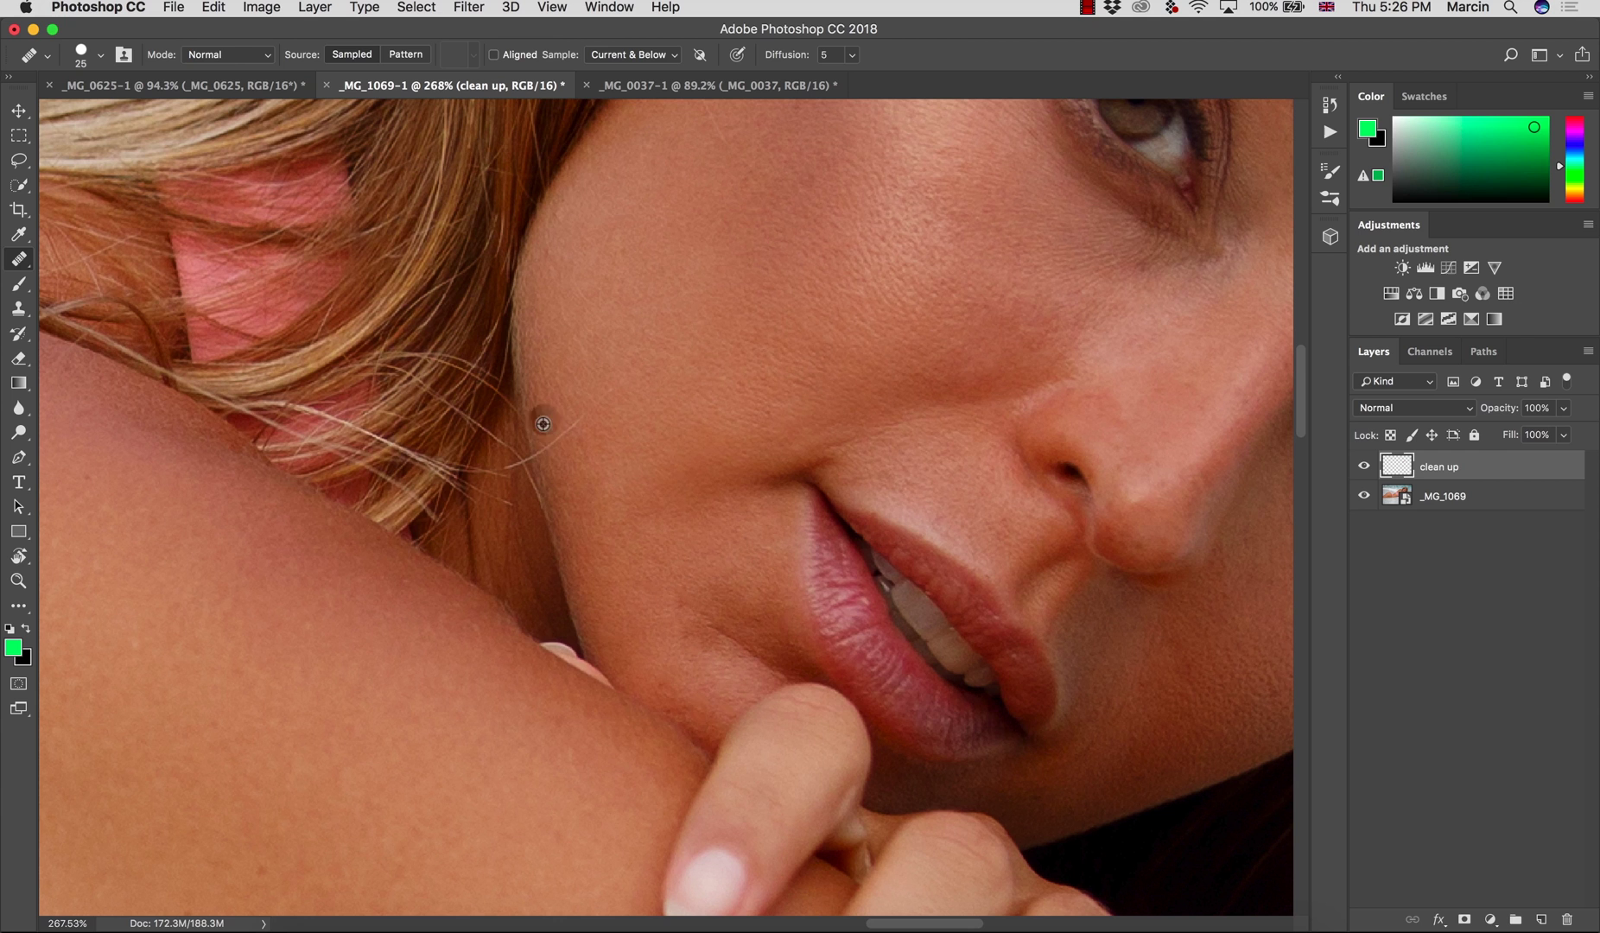
{"action": "left_click", "coordinate": [543, 423], "text": "alt"}
{"action": "left_click_drag", "start_coordinate": [543, 450], "coordinate": [583, 417]}
Step: Clone away the stray hairs along the jaw edge with the Clone Stamp at brush size 20, using several nearby samples
{"action": "key", "text": "z"}
{"action": "left_click_drag", "start_coordinate": [551, 492], "coordinate": [683, 493]}
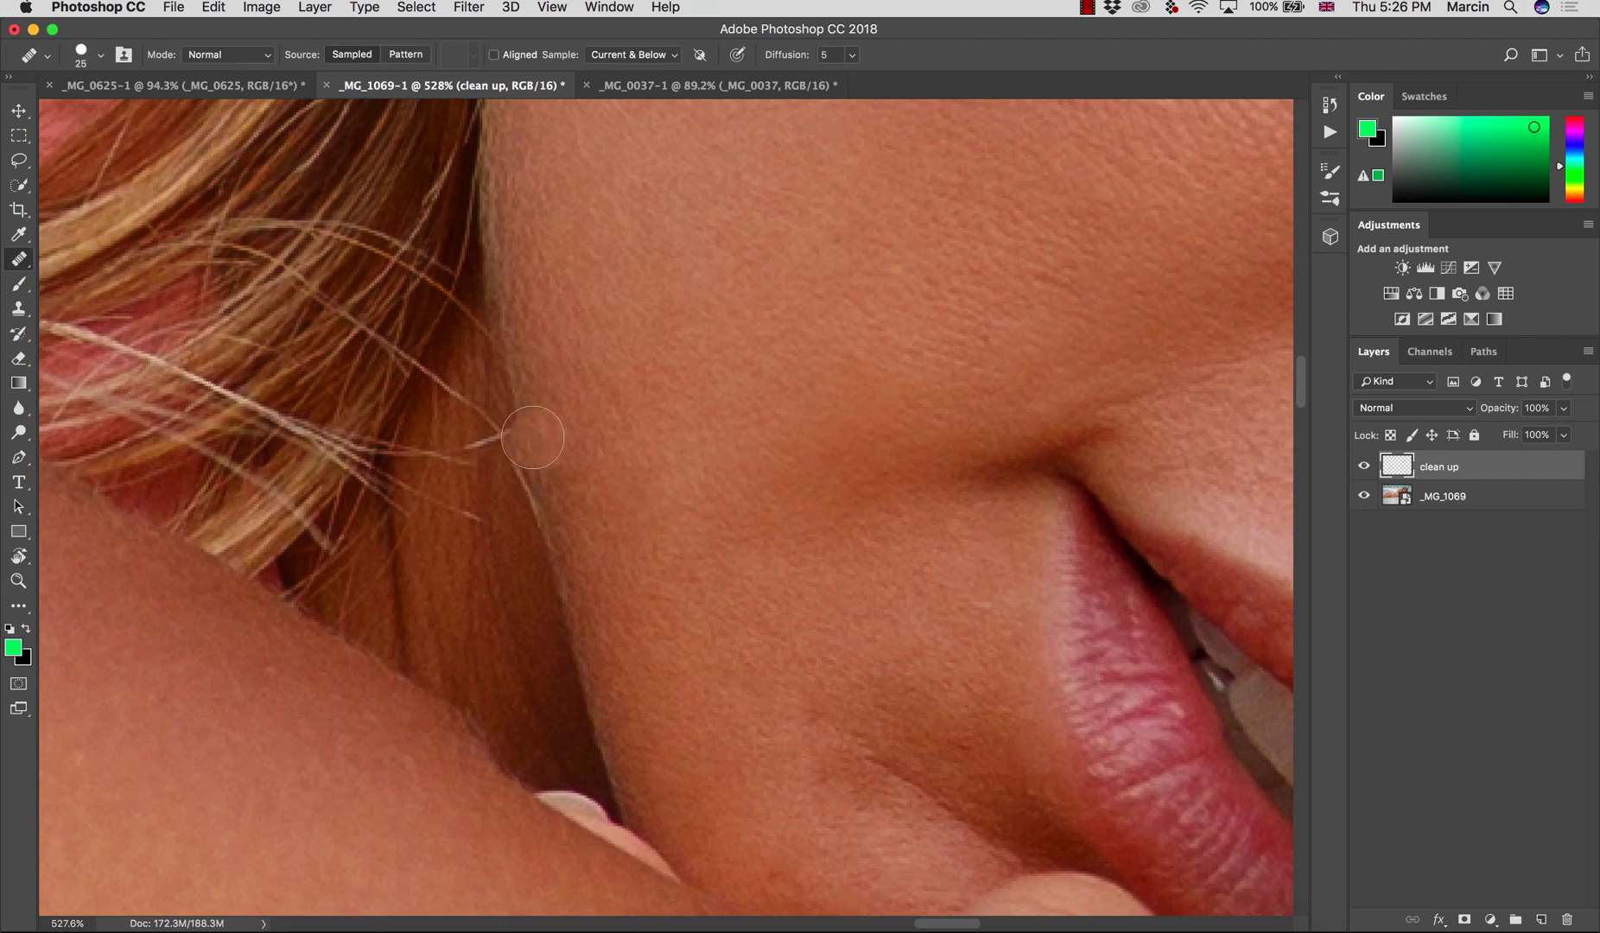
{"action": "key", "text": "s"}
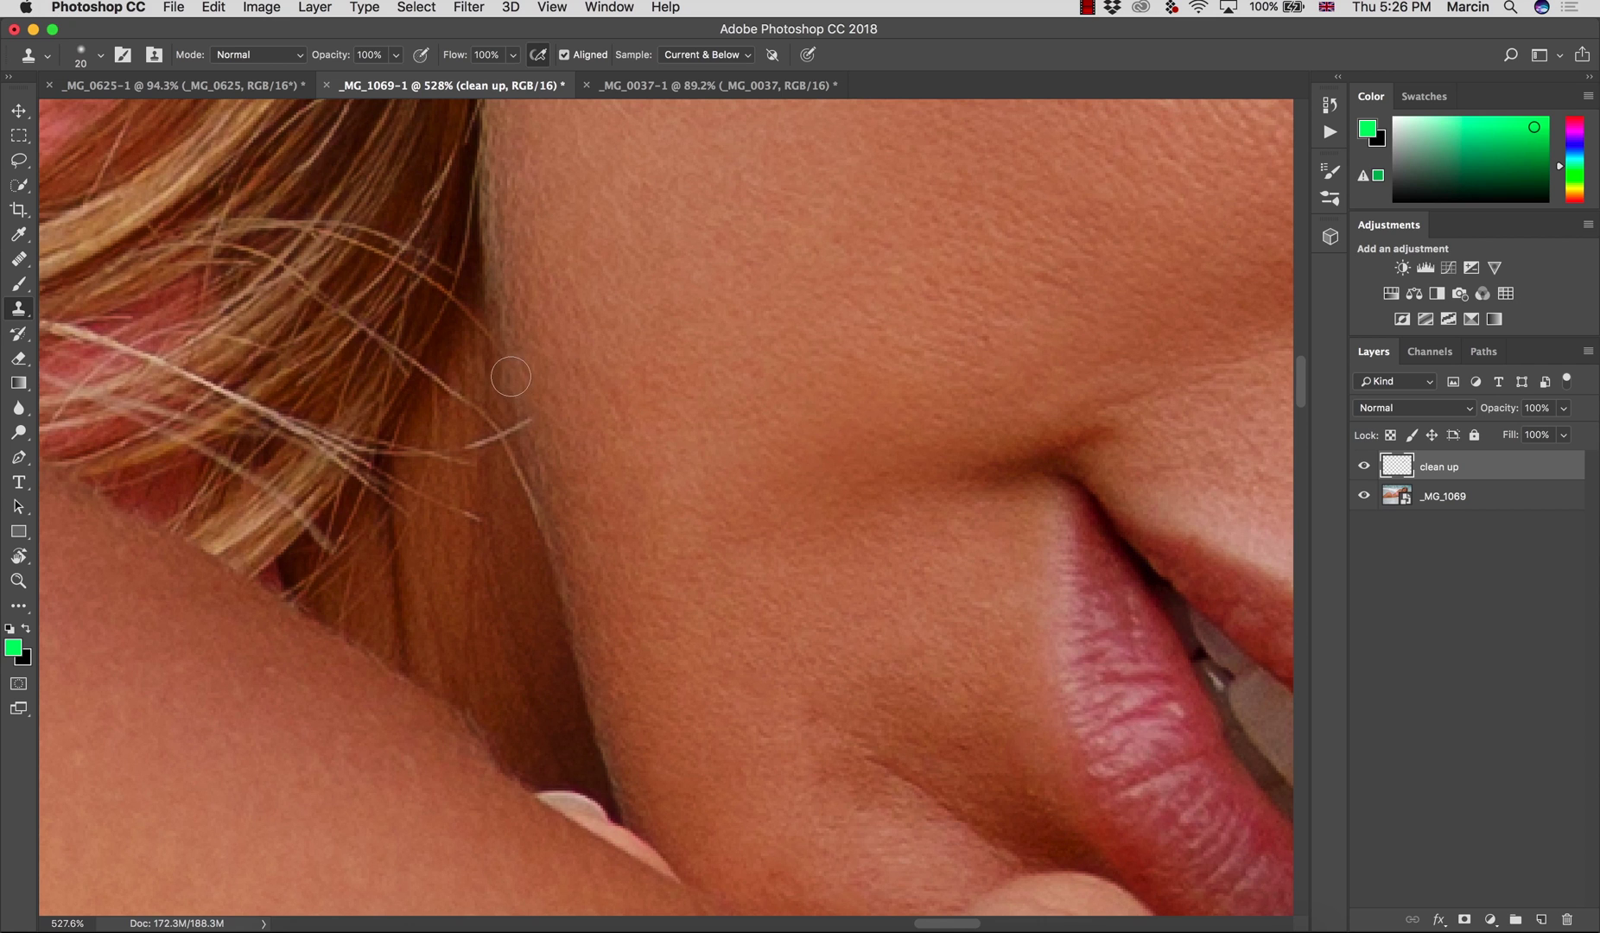
{"action": "left_click", "coordinate": [510, 376], "text": "alt"}
{"action": "left_click_drag", "start_coordinate": [517, 415], "coordinate": [521, 416]}
{"action": "left_click", "coordinate": [479, 386], "text": "alt"}
{"action": "left_click_drag", "start_coordinate": [486, 417], "coordinate": [481, 409]}
{"action": "left_click", "coordinate": [558, 568], "text": "alt"}
{"action": "mouse_move", "coordinate": [543, 525]}
{"action": "left_mouse_down"}
{"action": "mouse_move", "coordinate": [528, 464]}
{"action": "mouse_move", "coordinate": [509, 463]}
{"action": "left_mouse_up"}
{"action": "left_click", "coordinate": [515, 497], "text": "alt"}
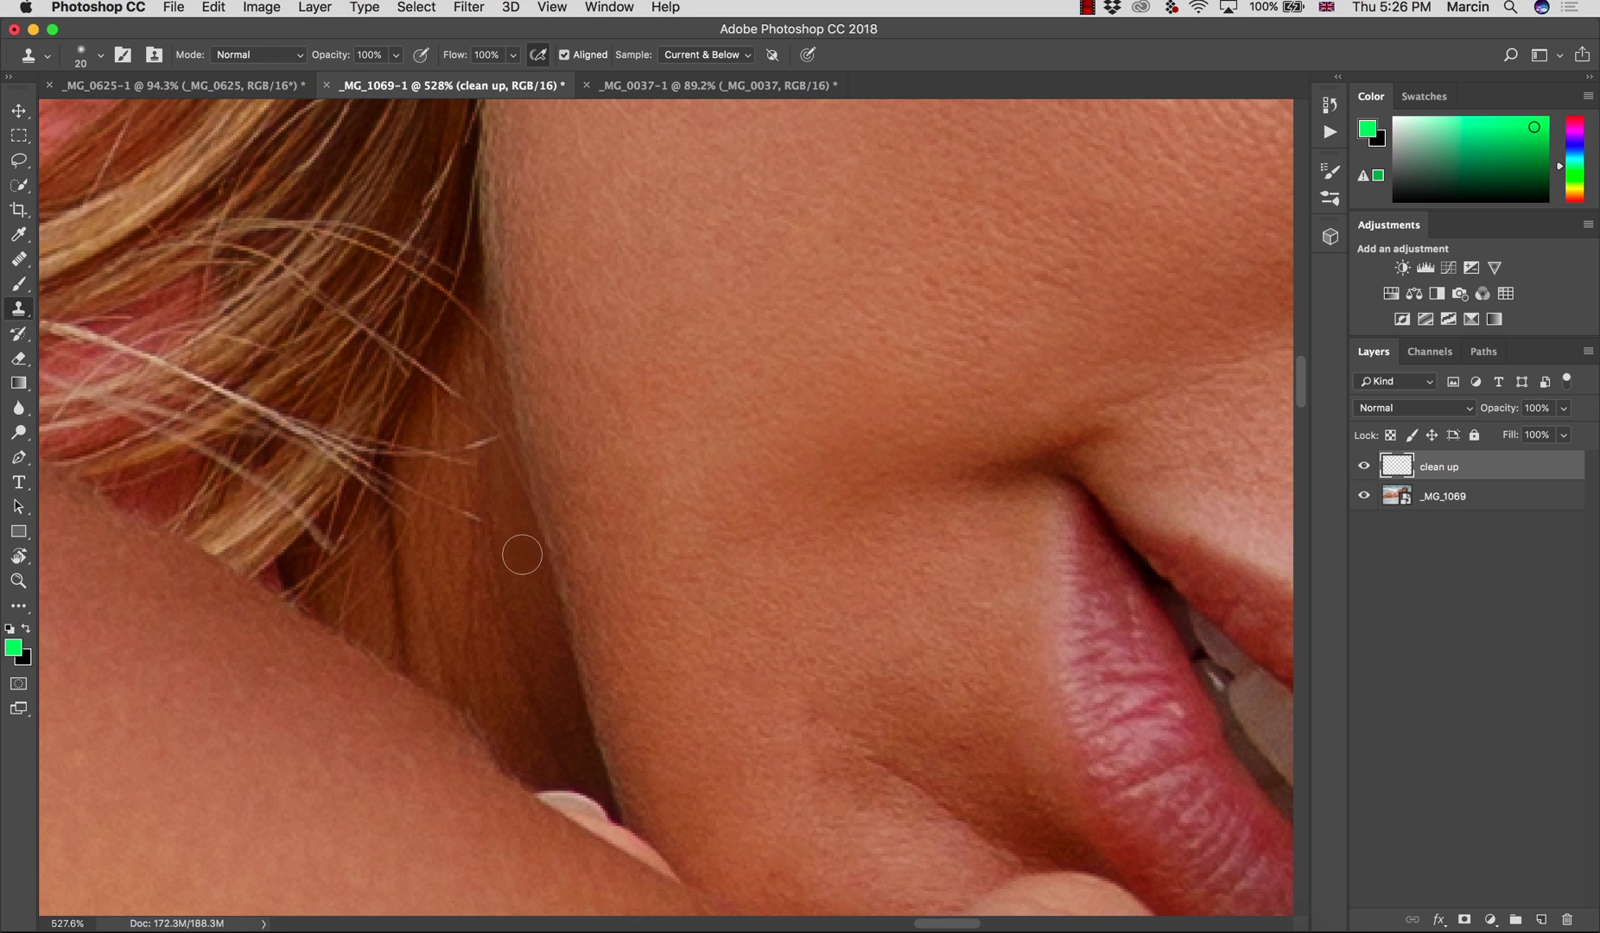
Step: Heal the leftover hair fragment beside the jaw edge with the Healing Brush at brush size 9
{"action": "key", "text": "j"}
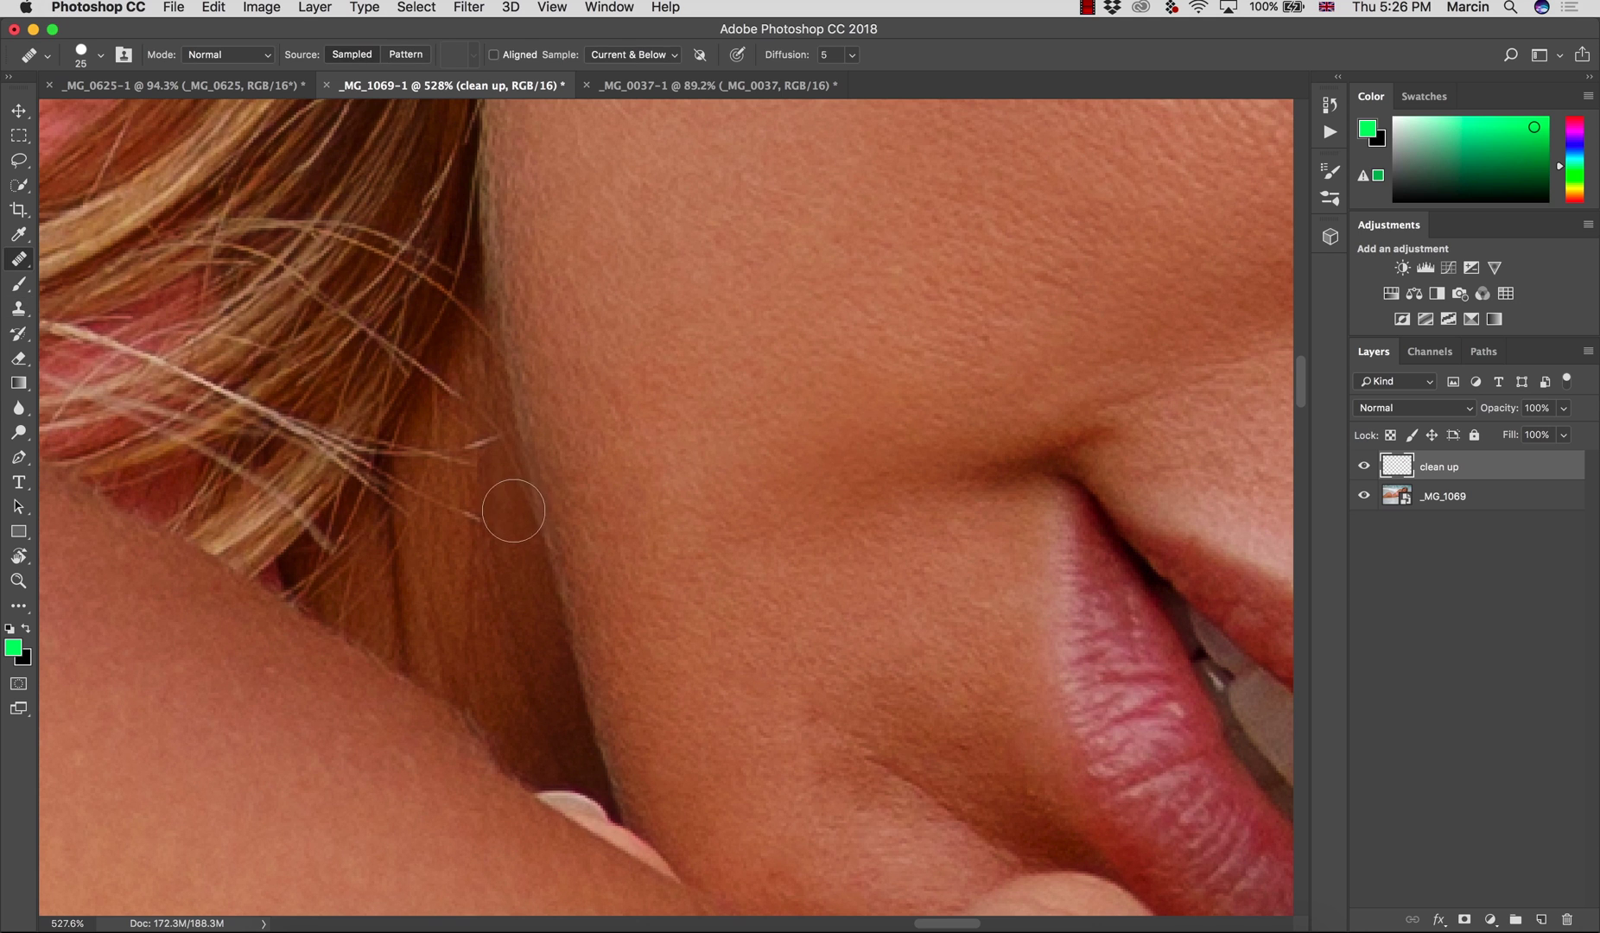
{"action": "key", "text": "bracketleft"}
{"action": "key", "text": "bracketleft"}
{"action": "key", "text": "bracketleft"}
{"action": "key", "text": "bracketleft"}
{"action": "left_click", "coordinate": [510, 483], "text": "alt"}
{"action": "left_click_drag", "start_coordinate": [499, 441], "coordinate": [484, 449]}
Step: Examine the skin around the corner of the mouth up close with the Healing Brush and Clone Stamp
{"action": "key", "text": "z"}
{"action": "left_click", "coordinate": [583, 513], "text": "alt"}
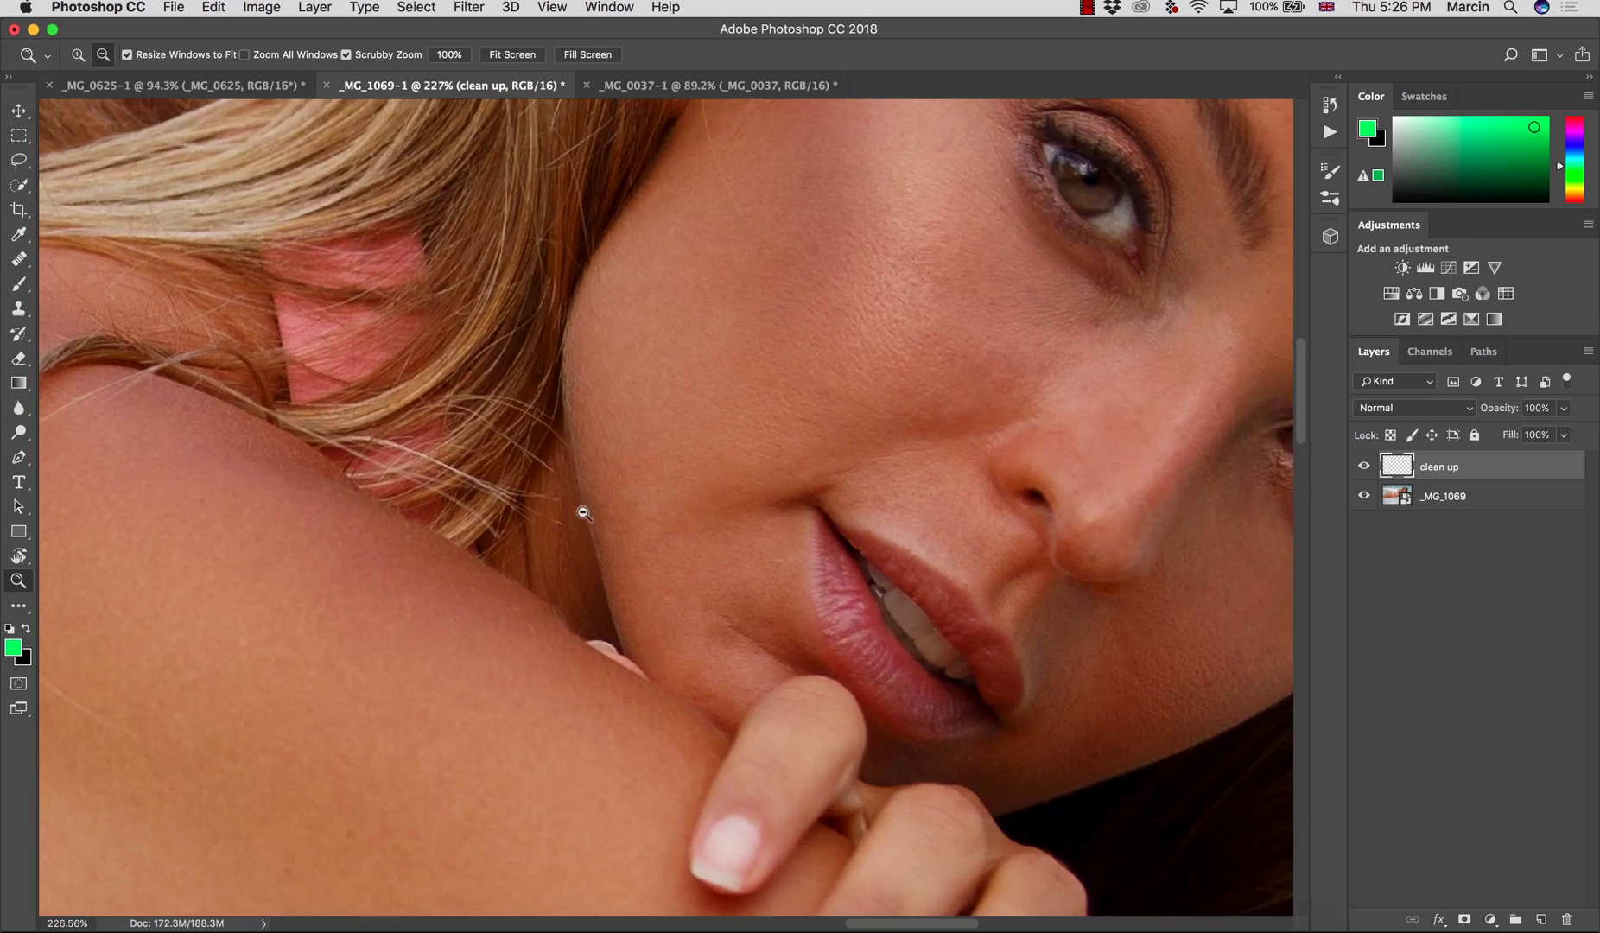
{"action": "left_click_drag", "start_coordinate": [829, 439], "coordinate": [849, 440]}
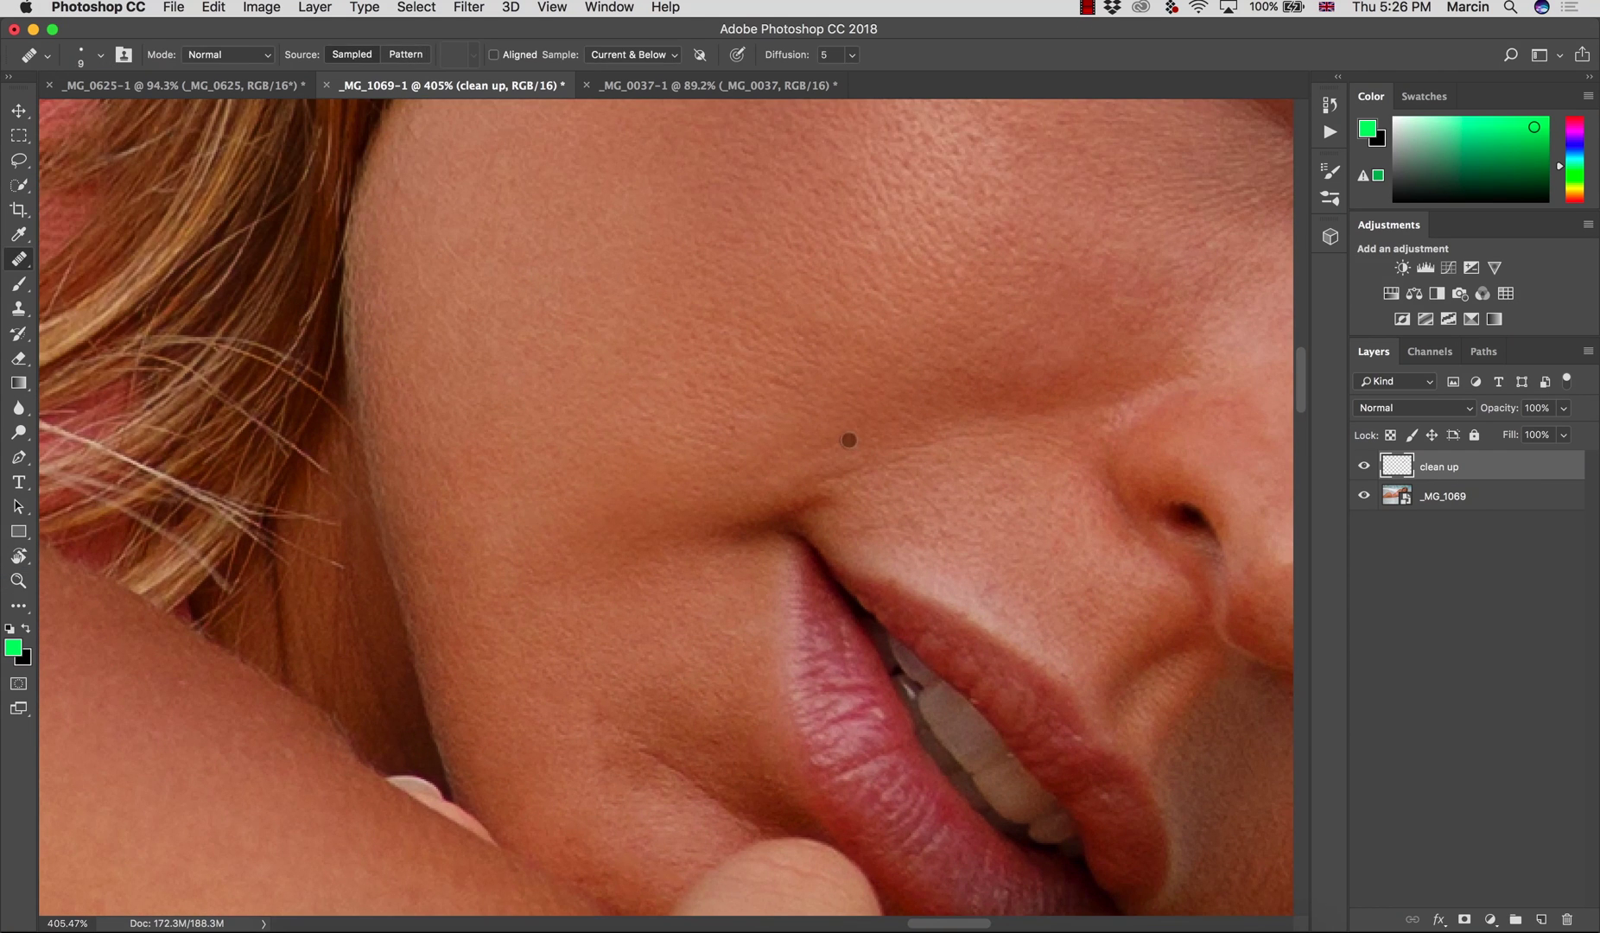
{"action": "key", "text": "s"}
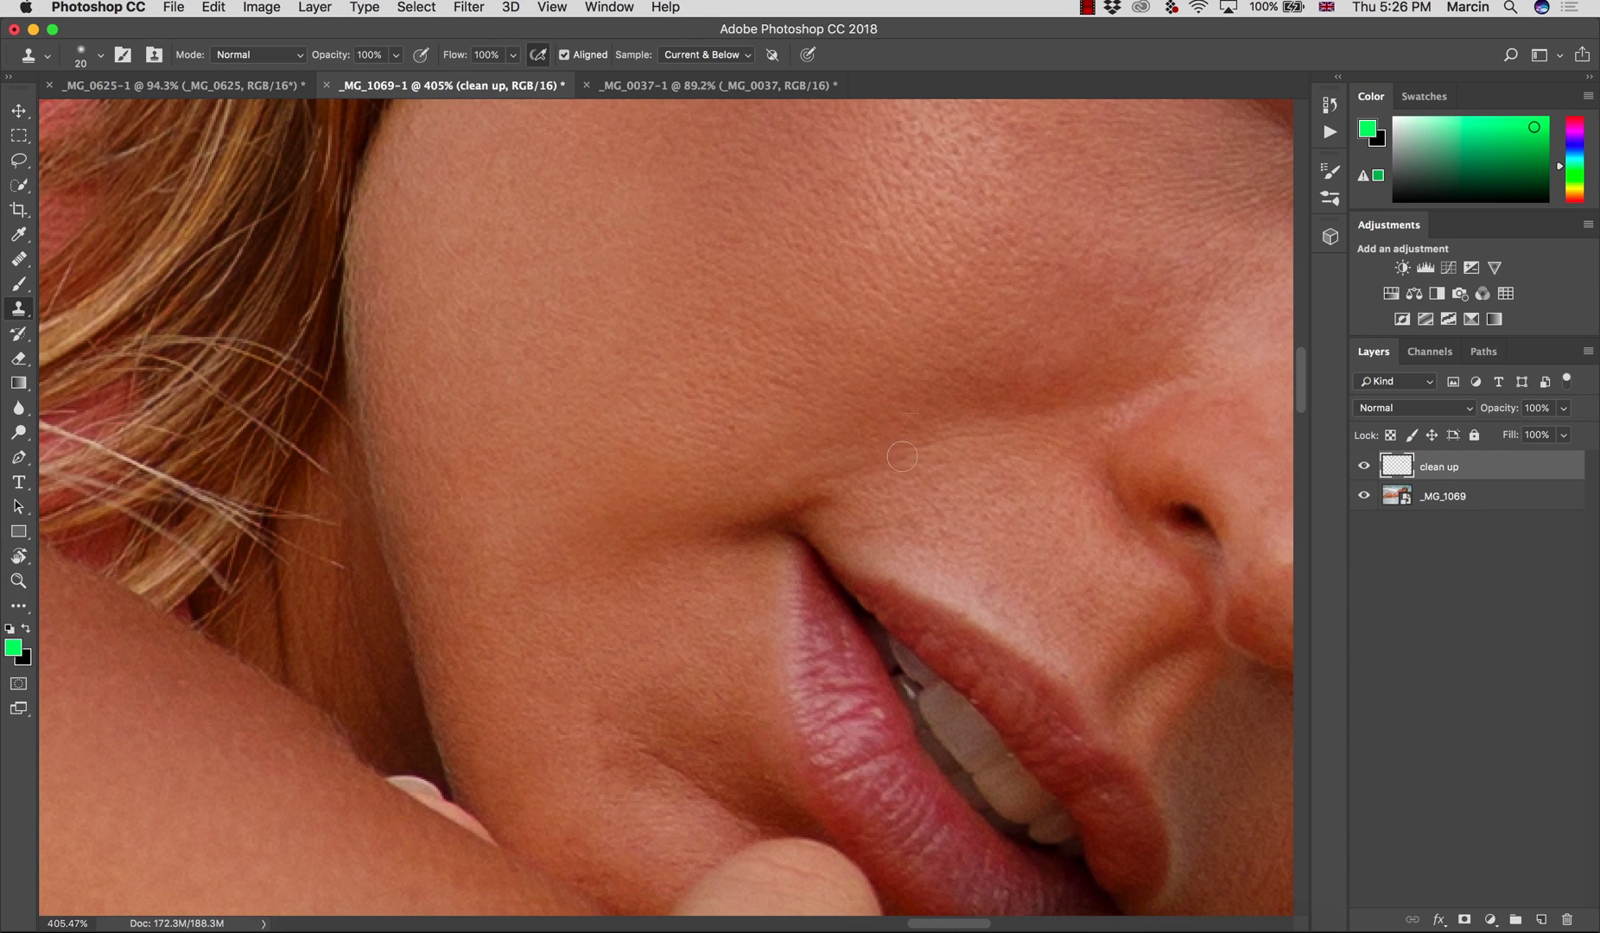
{"action": "key", "text": "j"}
{"action": "left_click", "coordinate": [950, 464]}
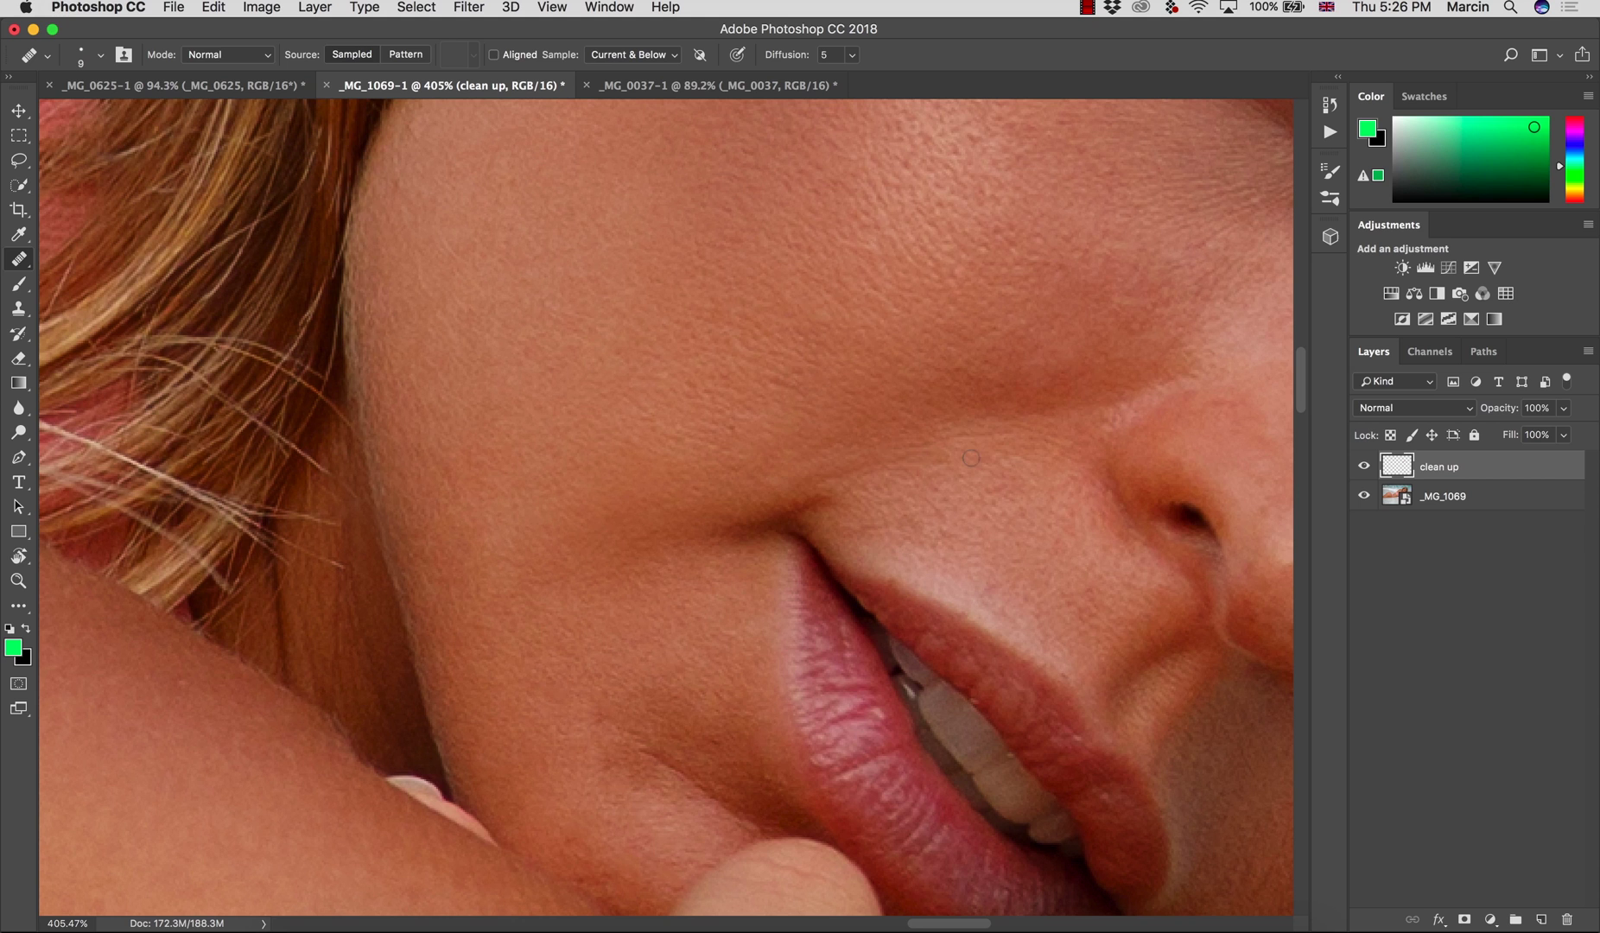
{"action": "left_click", "coordinate": [790, 487]}
{"action": "key", "text": "s"}
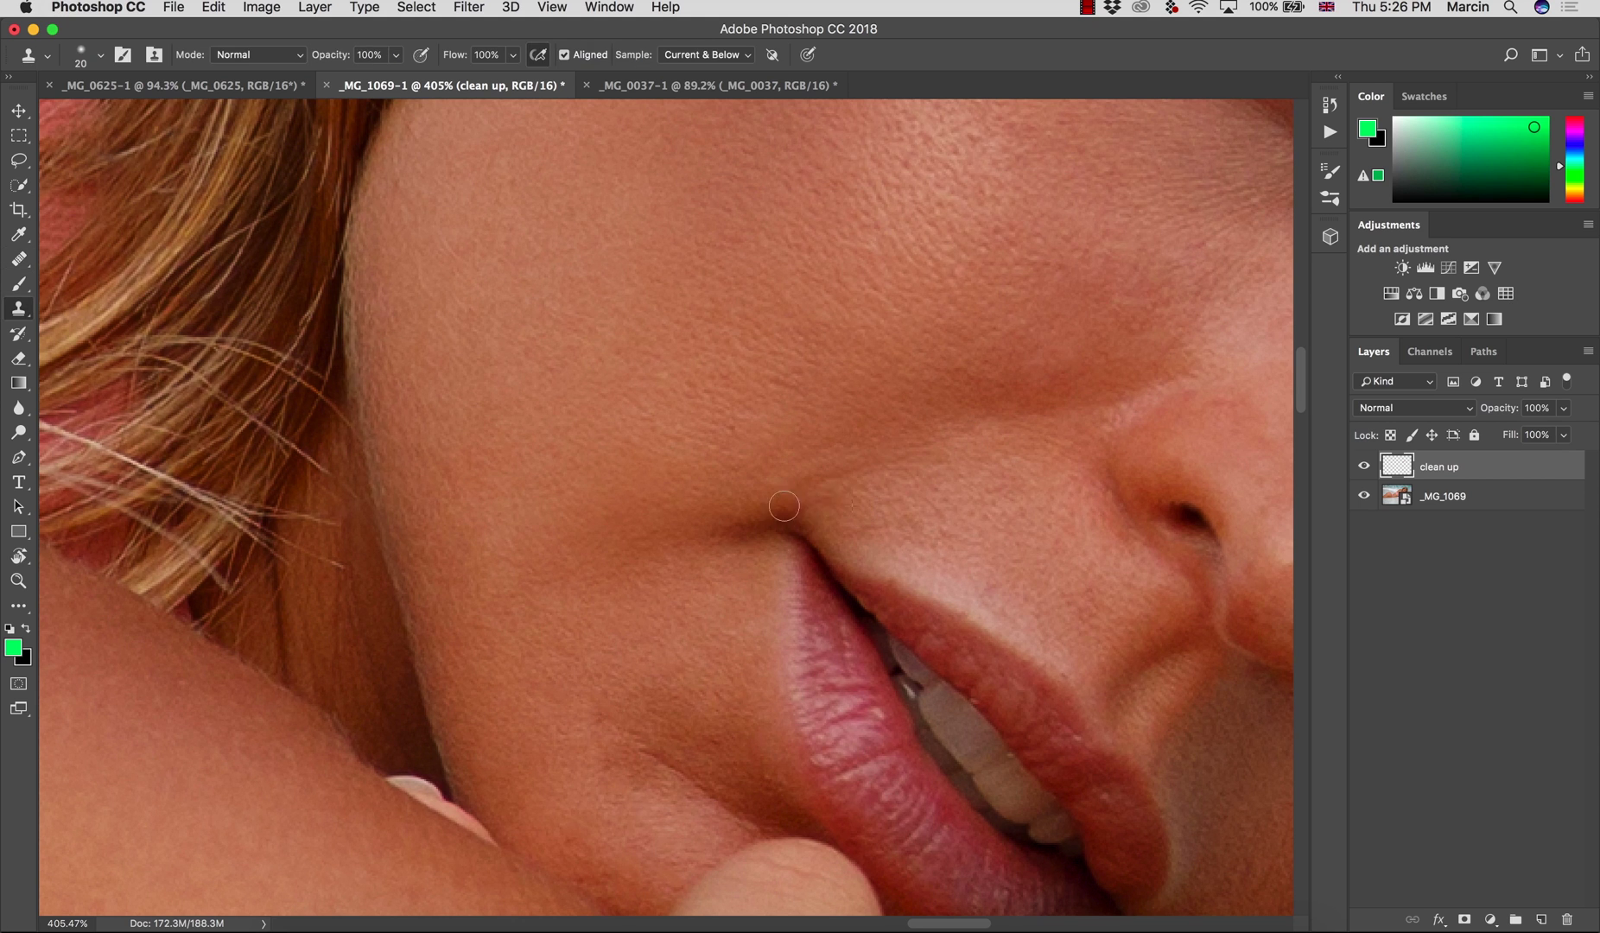
Step: Examine the face, arm, waist and legs at about 100% magnification for remaining blemishes
{"action": "key", "text": "z"}
{"action": "left_click", "coordinate": [878, 470], "text": "alt"}
{"action": "left_click_drag", "start_coordinate": [878, 471], "coordinate": [812, 469]}
{"action": "left_click_drag", "start_coordinate": [918, 490], "coordinate": [717, 461]}
{"action": "key", "text": "alt+space"}
{"action": "left_click_drag", "start_coordinate": [818, 509], "coordinate": [808, 515]}
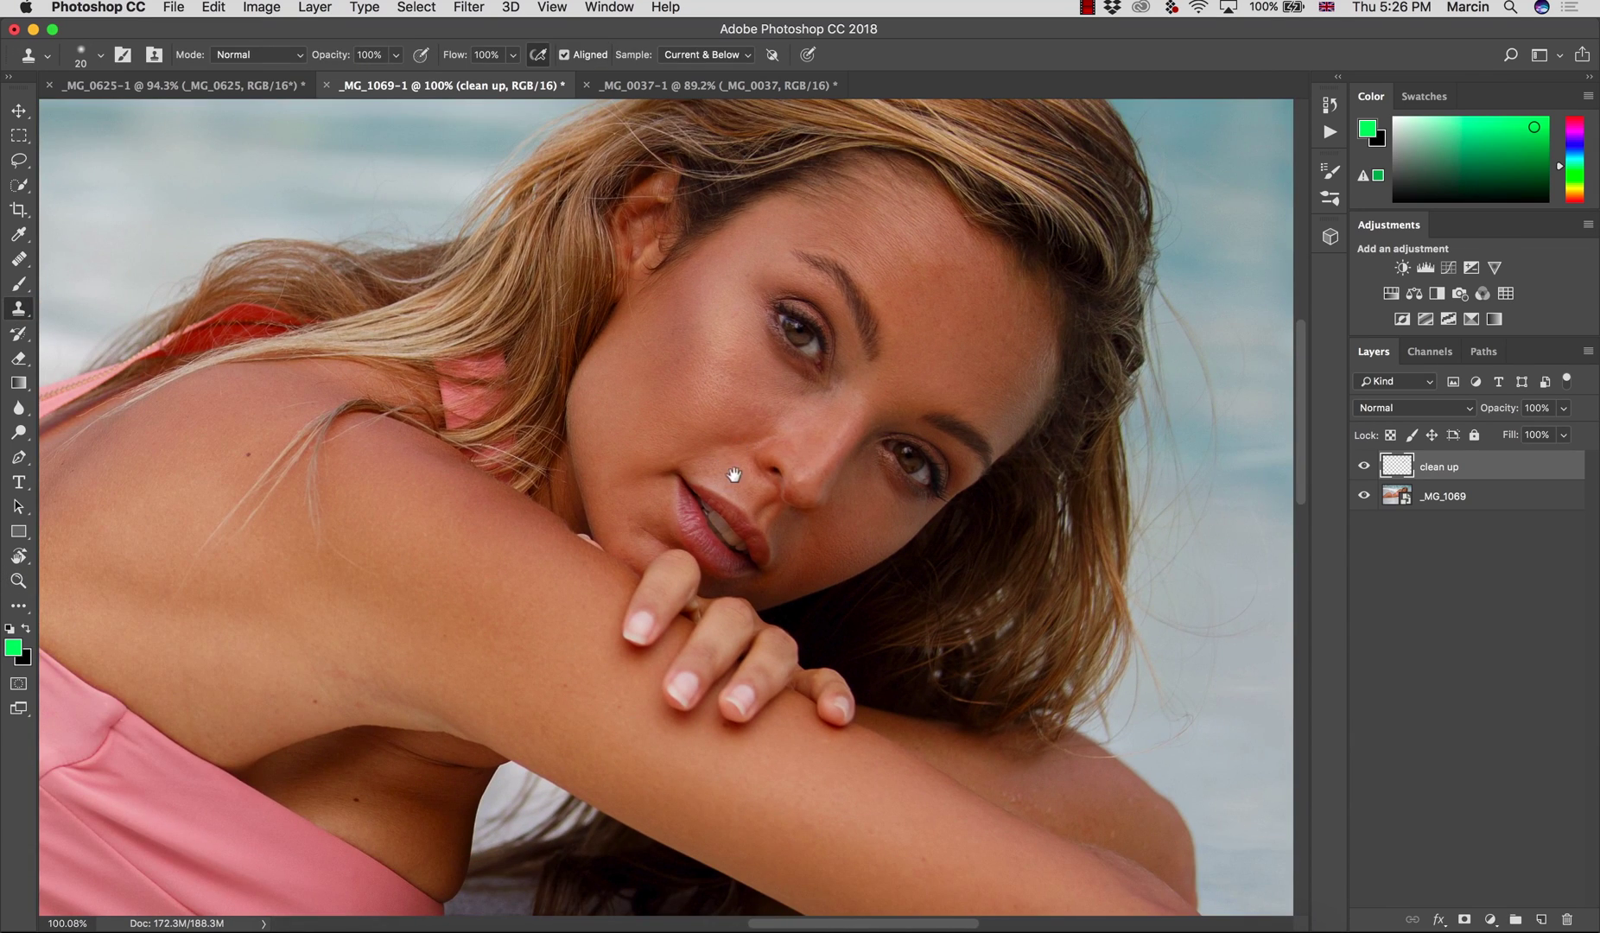
{"action": "scroll", "coordinate": [731, 467], "scroll_direction": "down", "scroll_amount": 5}
{"action": "scroll", "coordinate": [732, 468], "scroll_direction": "left", "scroll_amount": 4}
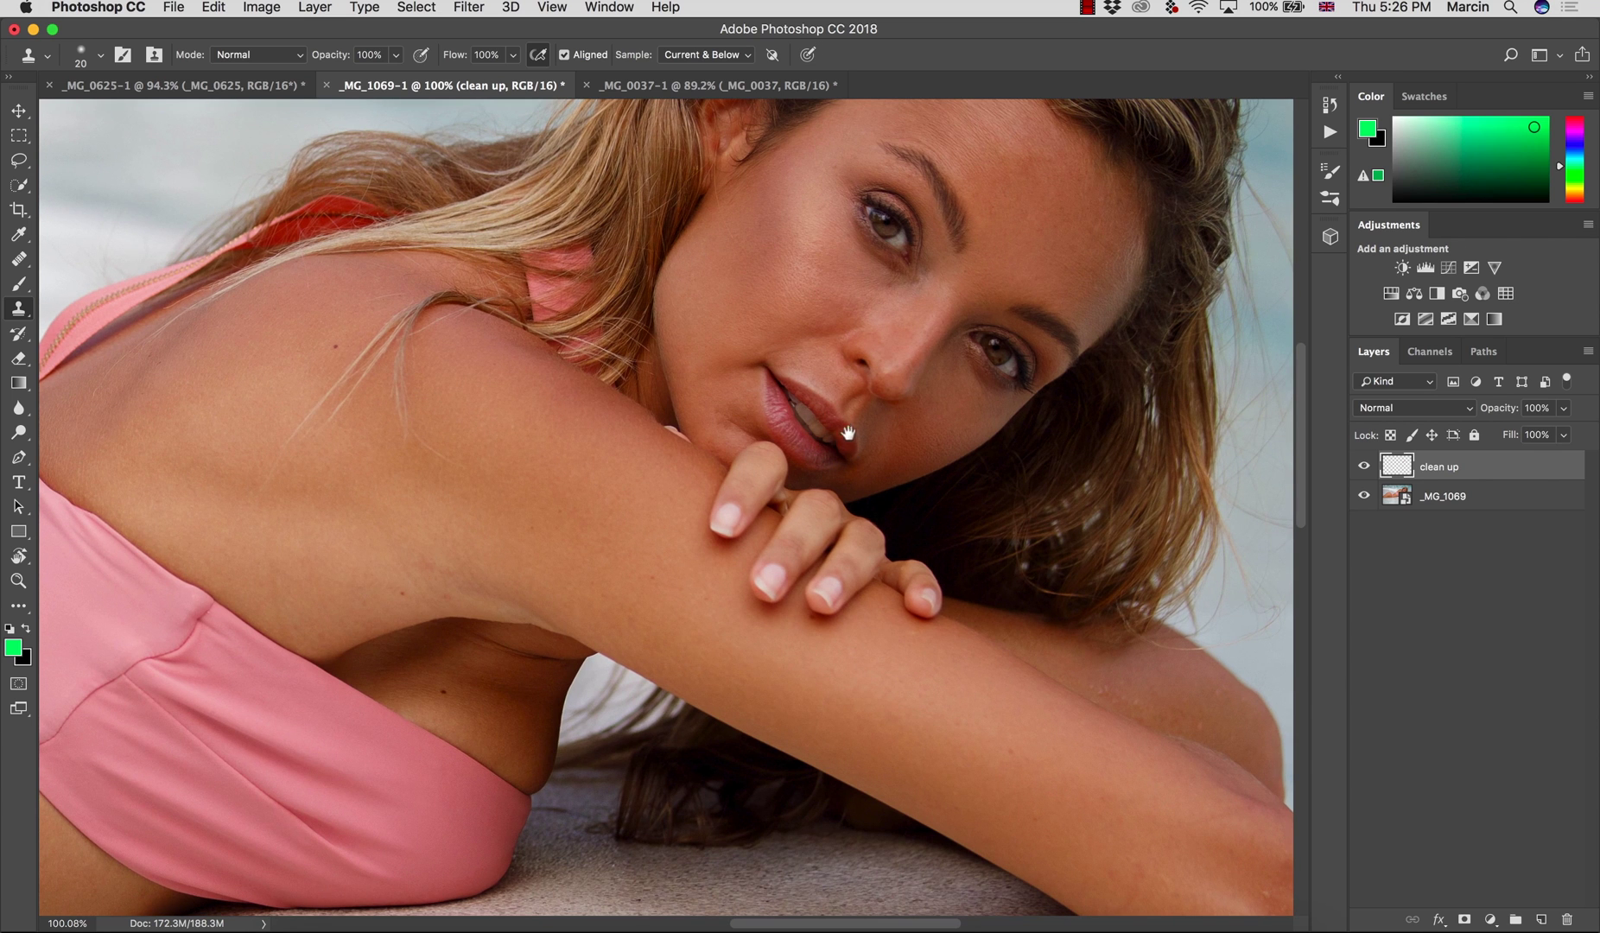
{"action": "scroll", "coordinate": [881, 381], "scroll_direction": "right", "scroll_amount": 4}
{"action": "scroll", "coordinate": [778, 365], "scroll_direction": "right", "scroll_amount": 2}
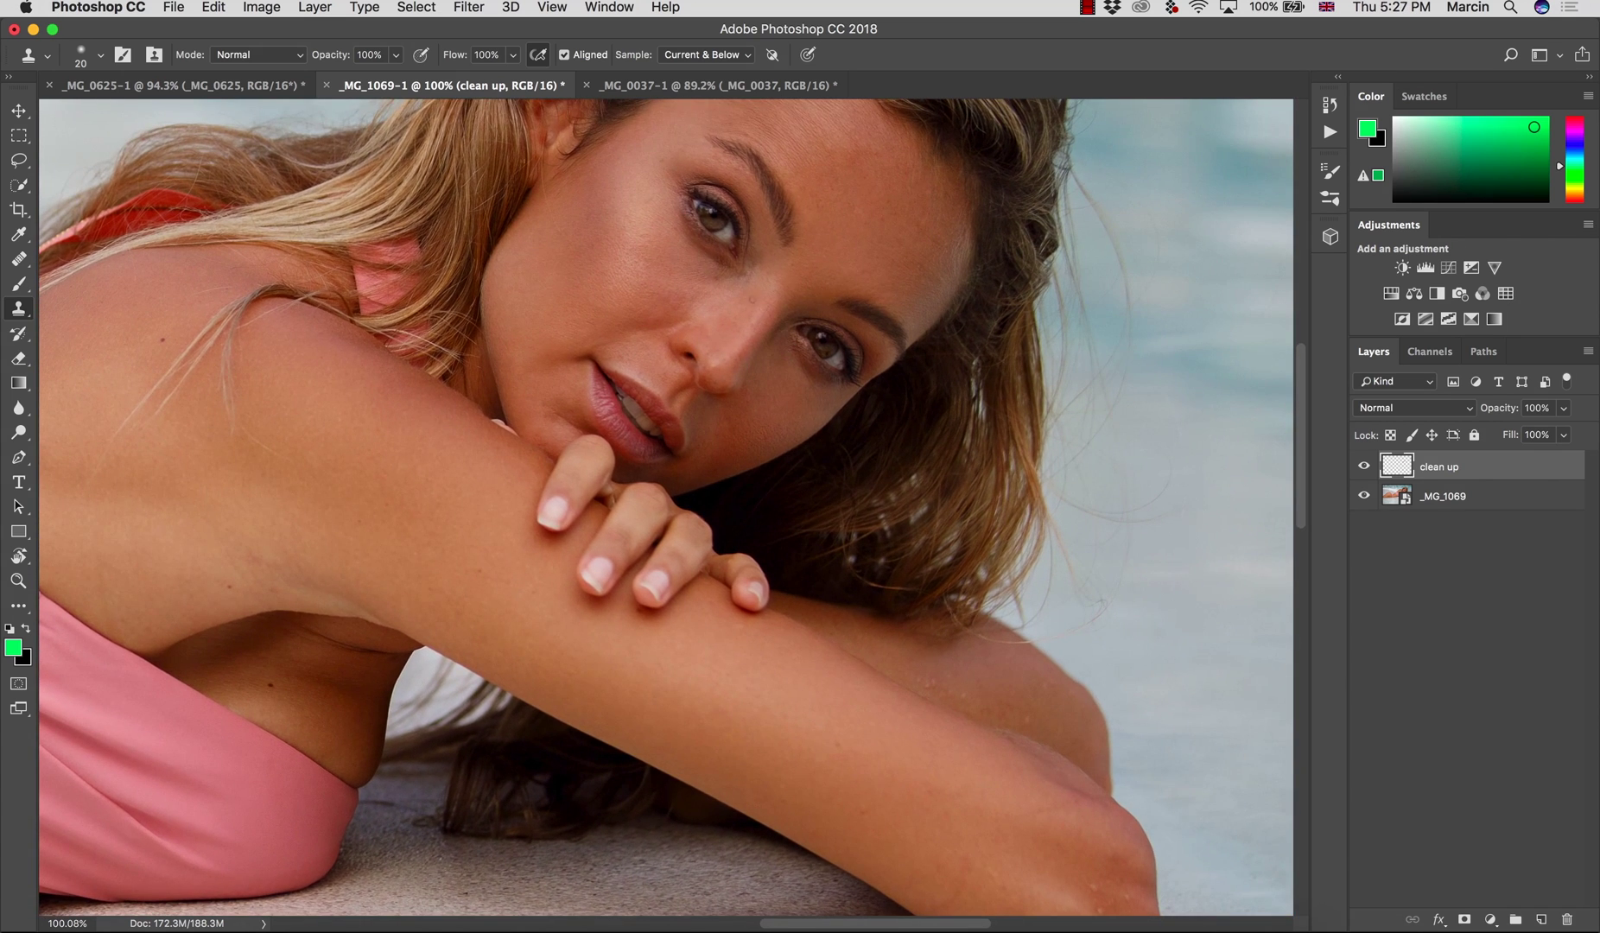
{"action": "scroll", "coordinate": [715, 447], "scroll_direction": "down", "scroll_amount": 10}
{"action": "scroll", "coordinate": [715, 446], "scroll_direction": "left", "scroll_amount": 18}
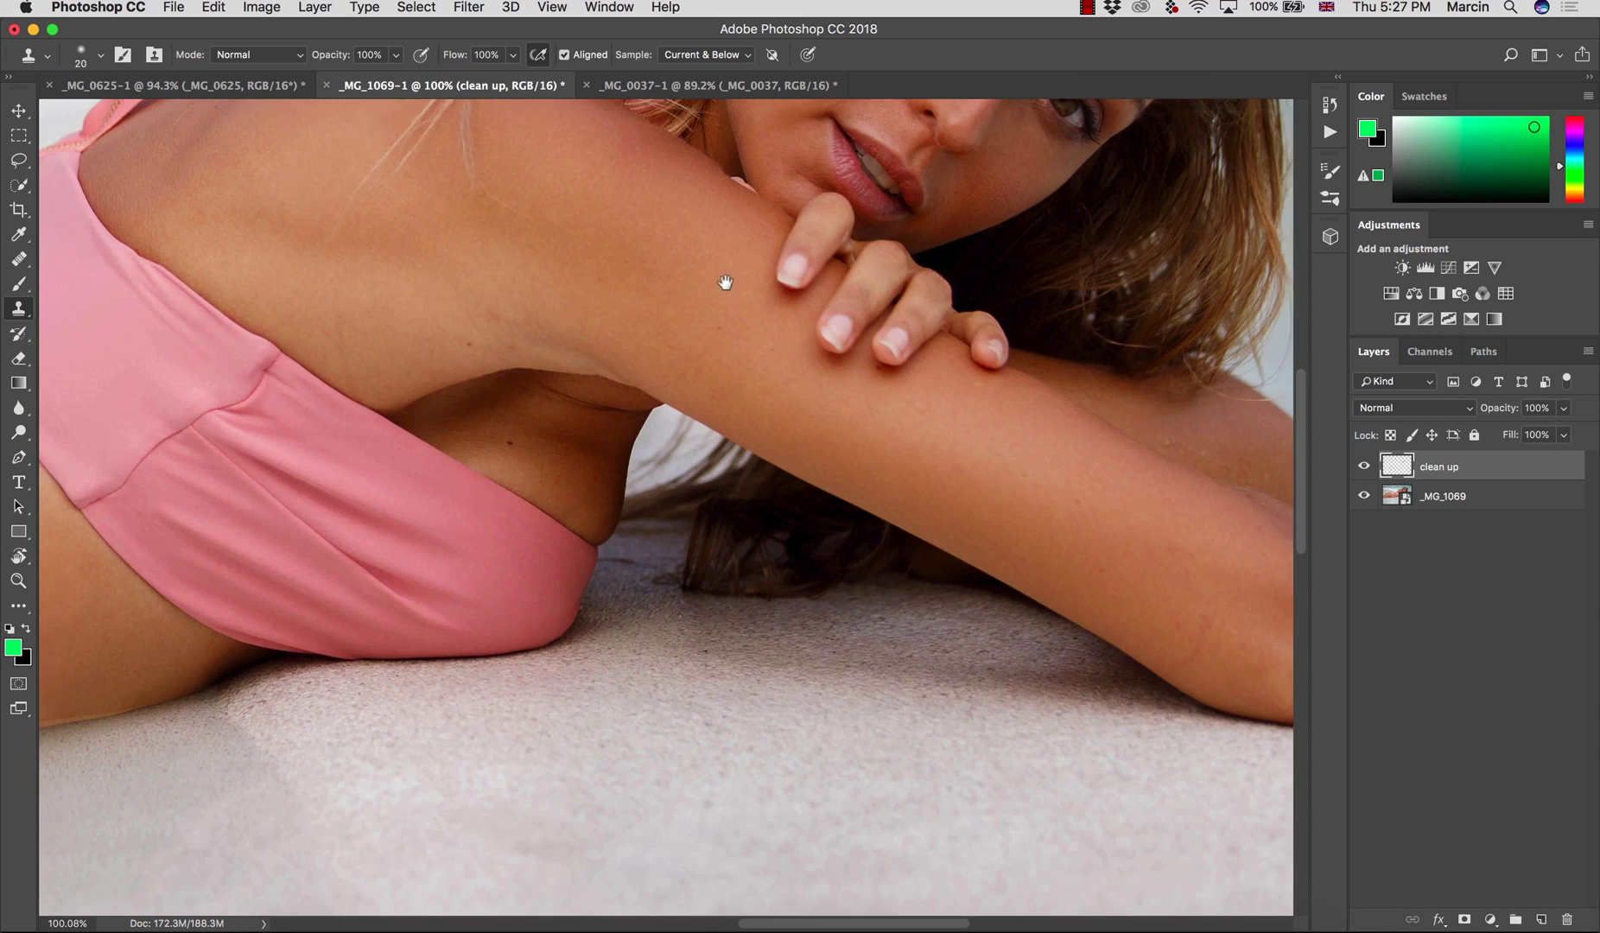
{"action": "scroll", "coordinate": [777, 328], "scroll_direction": "left", "scroll_amount": 20}
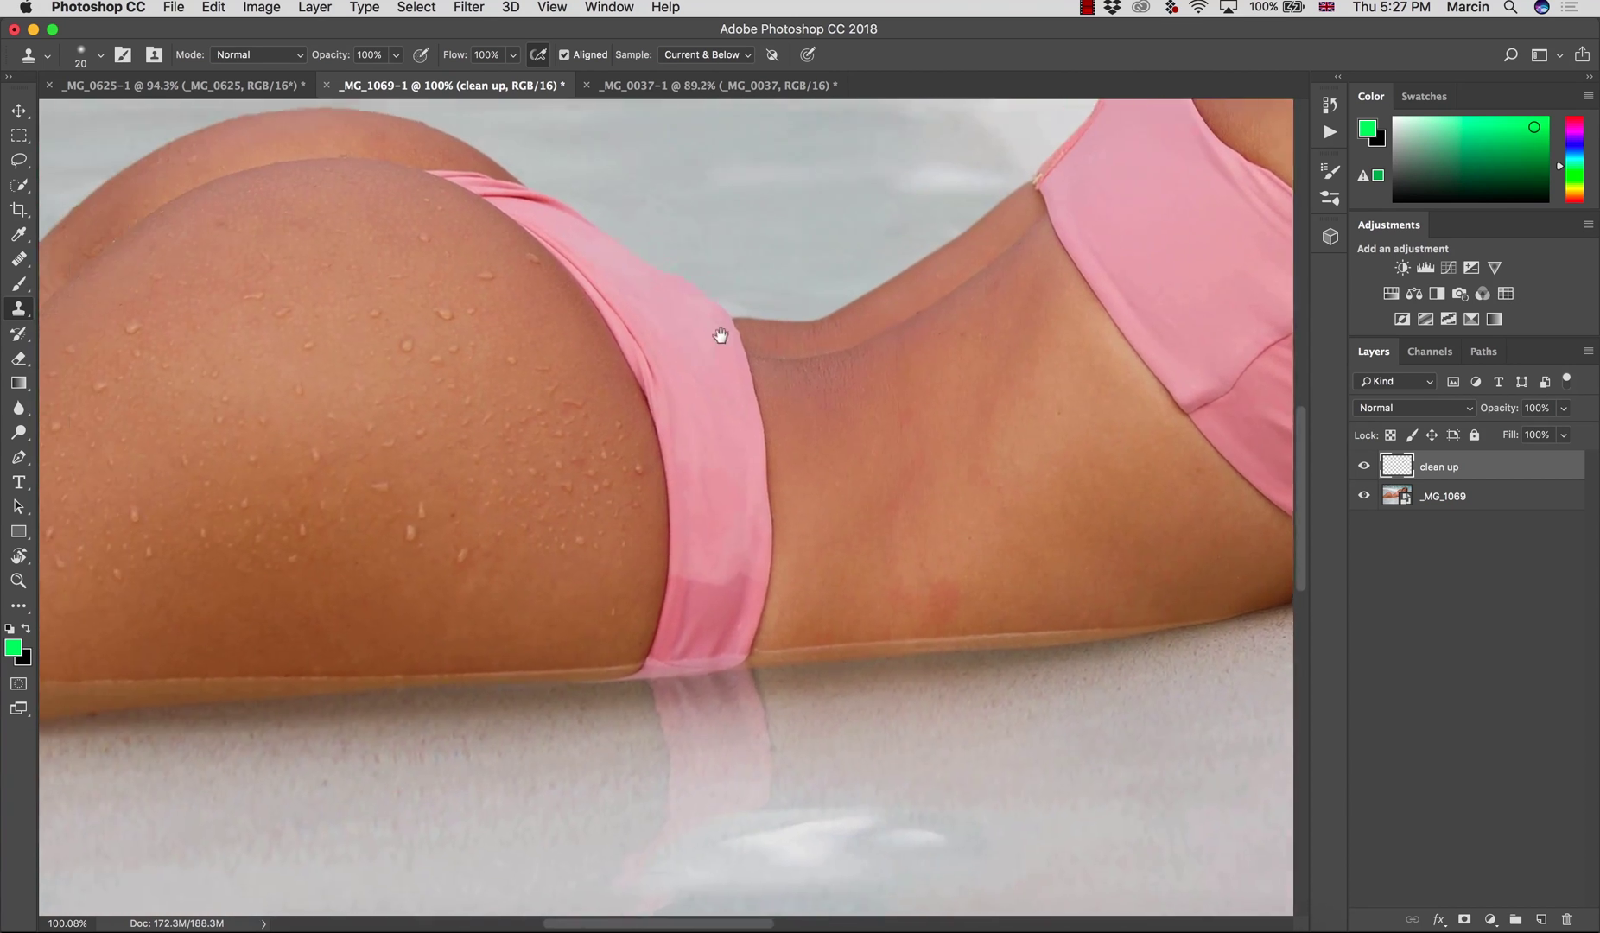
{"action": "scroll", "coordinate": [895, 370], "scroll_direction": "left", "scroll_amount": 12}
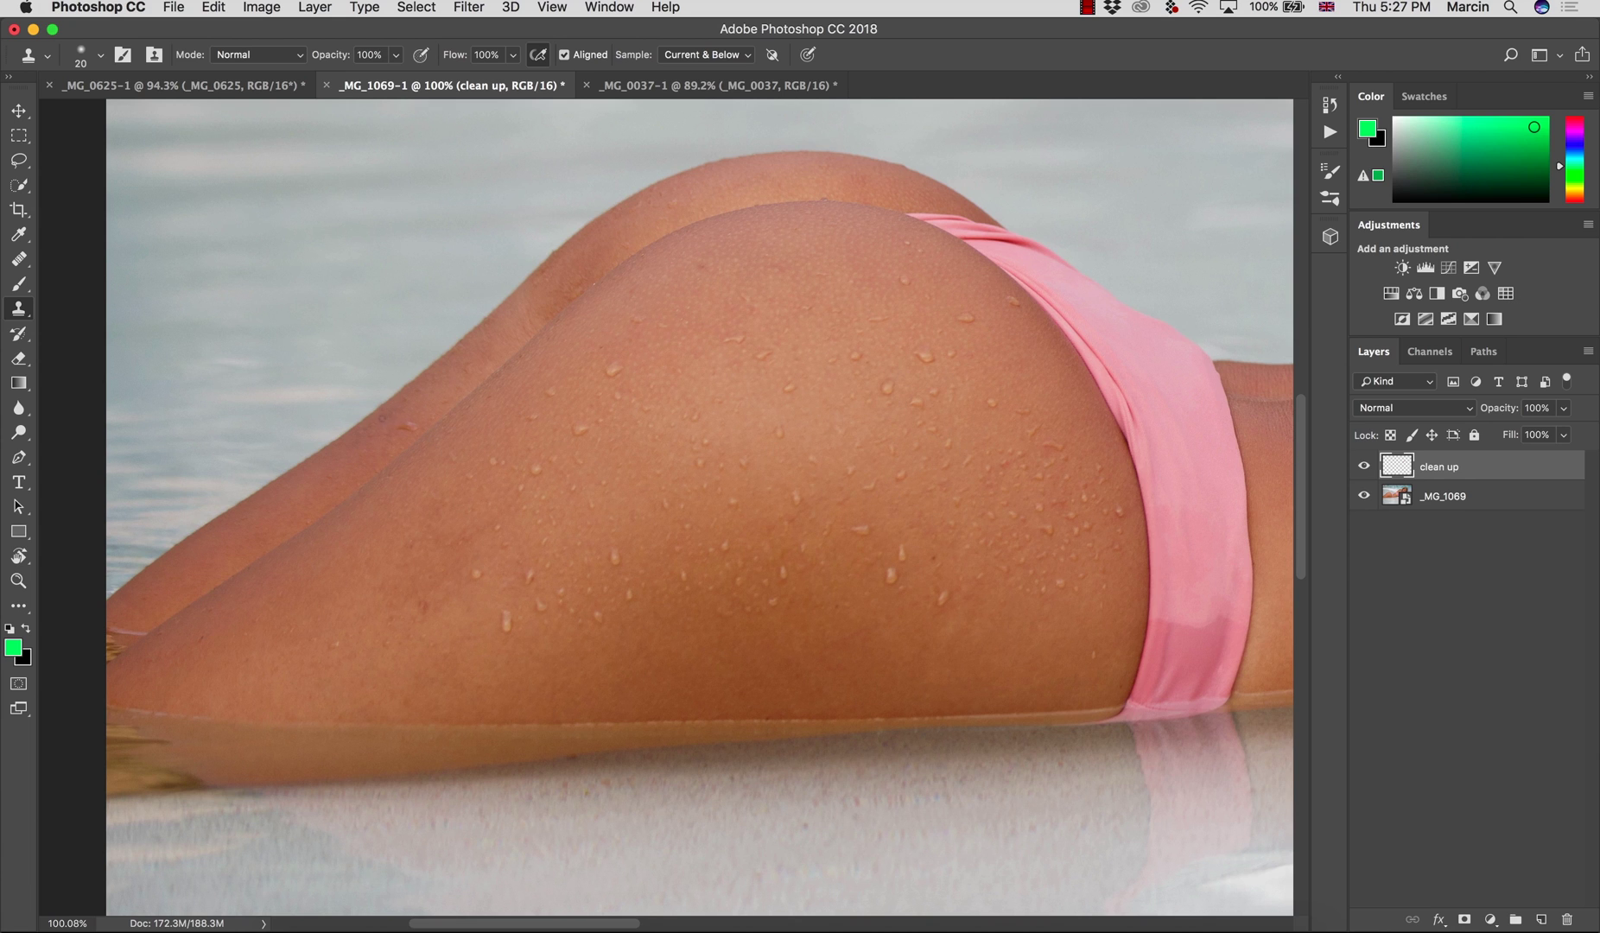
Step: Activate the Healing Brush, check the wet skin on the legs, and review the whole photo at about 37% magnification
{"action": "key", "text": "j"}
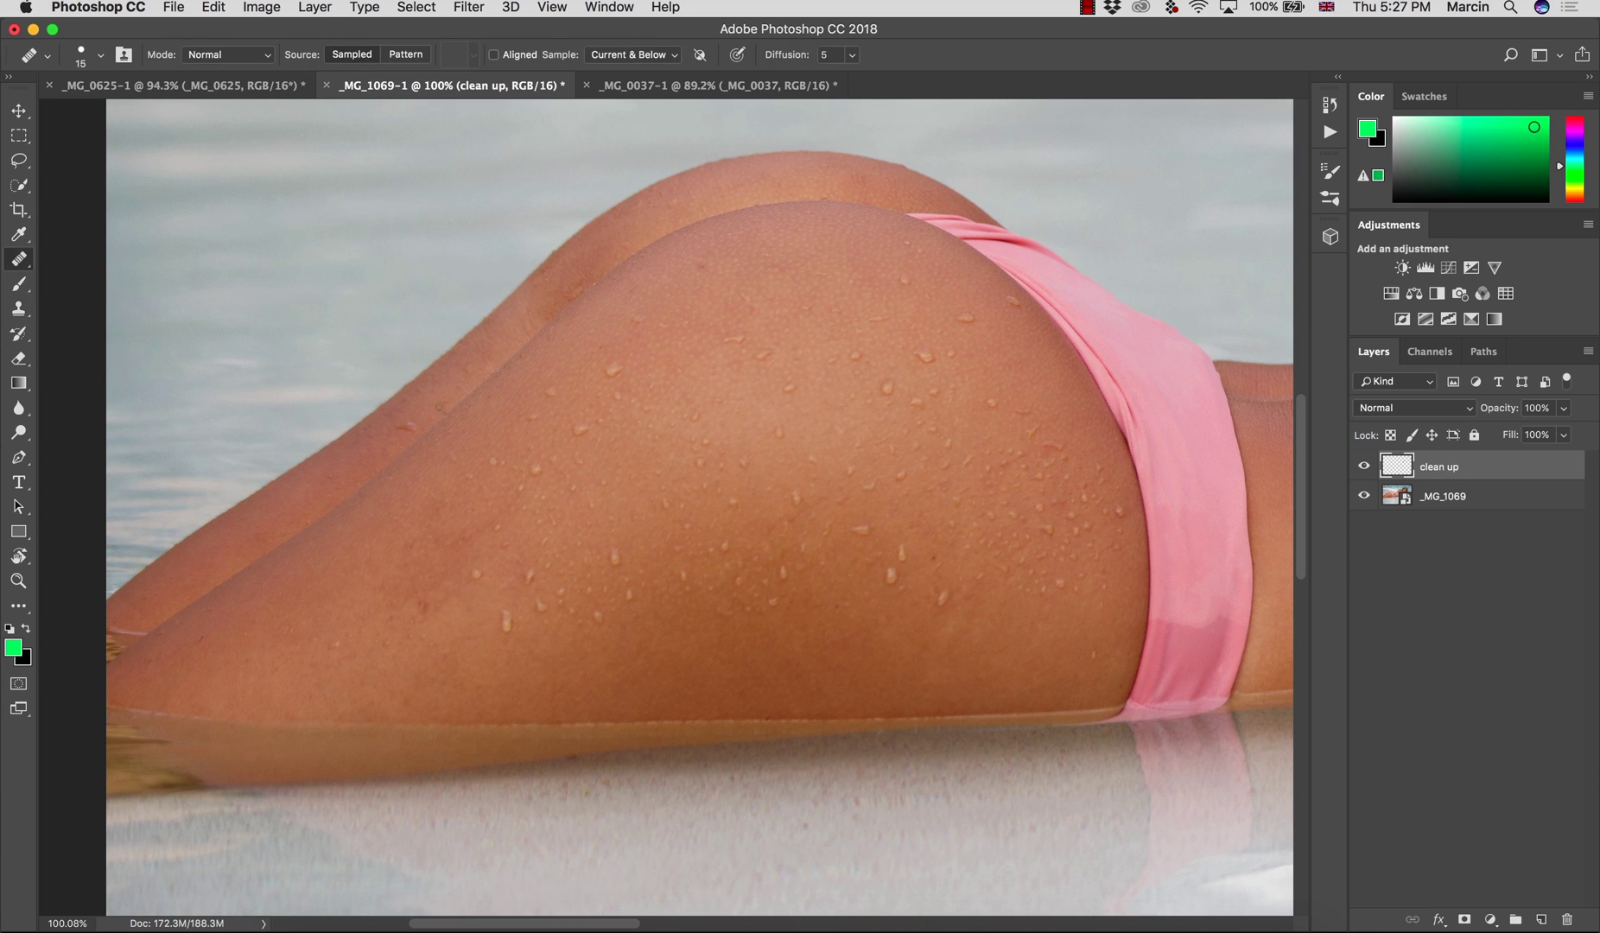
{"action": "left_click", "coordinate": [427, 396]}
{"action": "key", "text": "z"}
{"action": "mouse_move", "coordinate": [836, 423]}
{"action": "left_mouse_down"}
{"action": "mouse_move", "coordinate": [709, 420]}
{"action": "mouse_move", "coordinate": [704, 510]}
{"action": "mouse_move", "coordinate": [611, 557]}
{"action": "left_mouse_up"}
{"action": "key", "text": "space"}
{"action": "left_click_drag", "start_coordinate": [864, 438], "coordinate": [596, 452]}
{"action": "left_click_drag", "start_coordinate": [889, 581], "coordinate": [856, 397]}
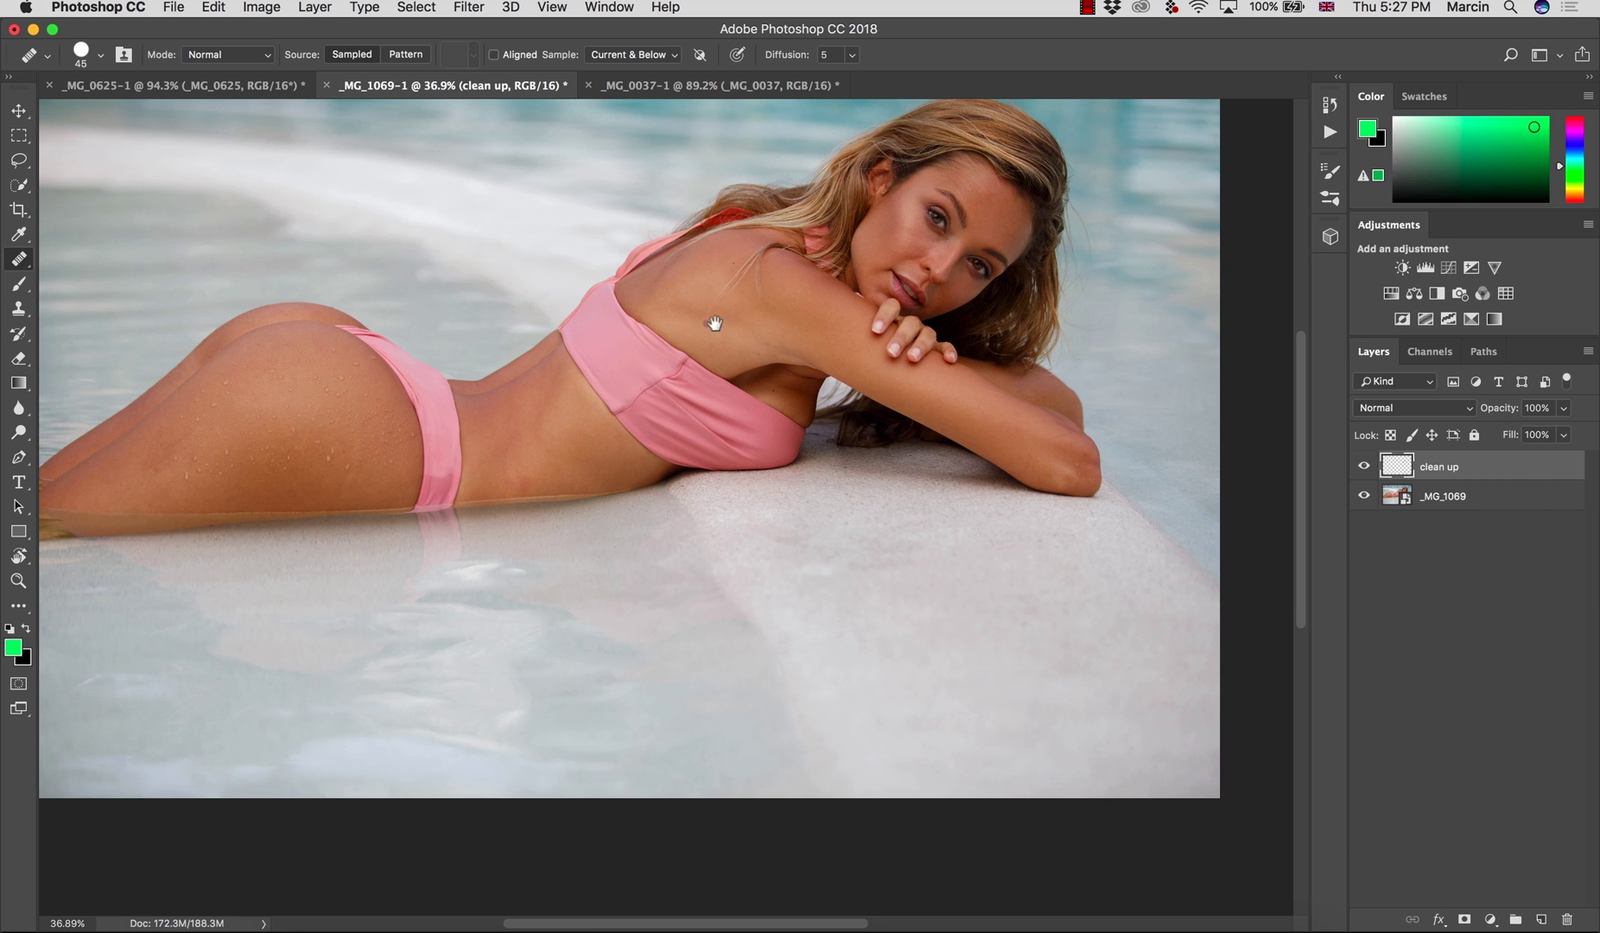
{"action": "mouse_move", "coordinate": [715, 323]}
{"action": "left_mouse_down"}
{"action": "mouse_move", "coordinate": [832, 314]}
{"action": "mouse_move", "coordinate": [901, 418]}
{"action": "mouse_move", "coordinate": [850, 425]}
{"action": "left_mouse_up"}
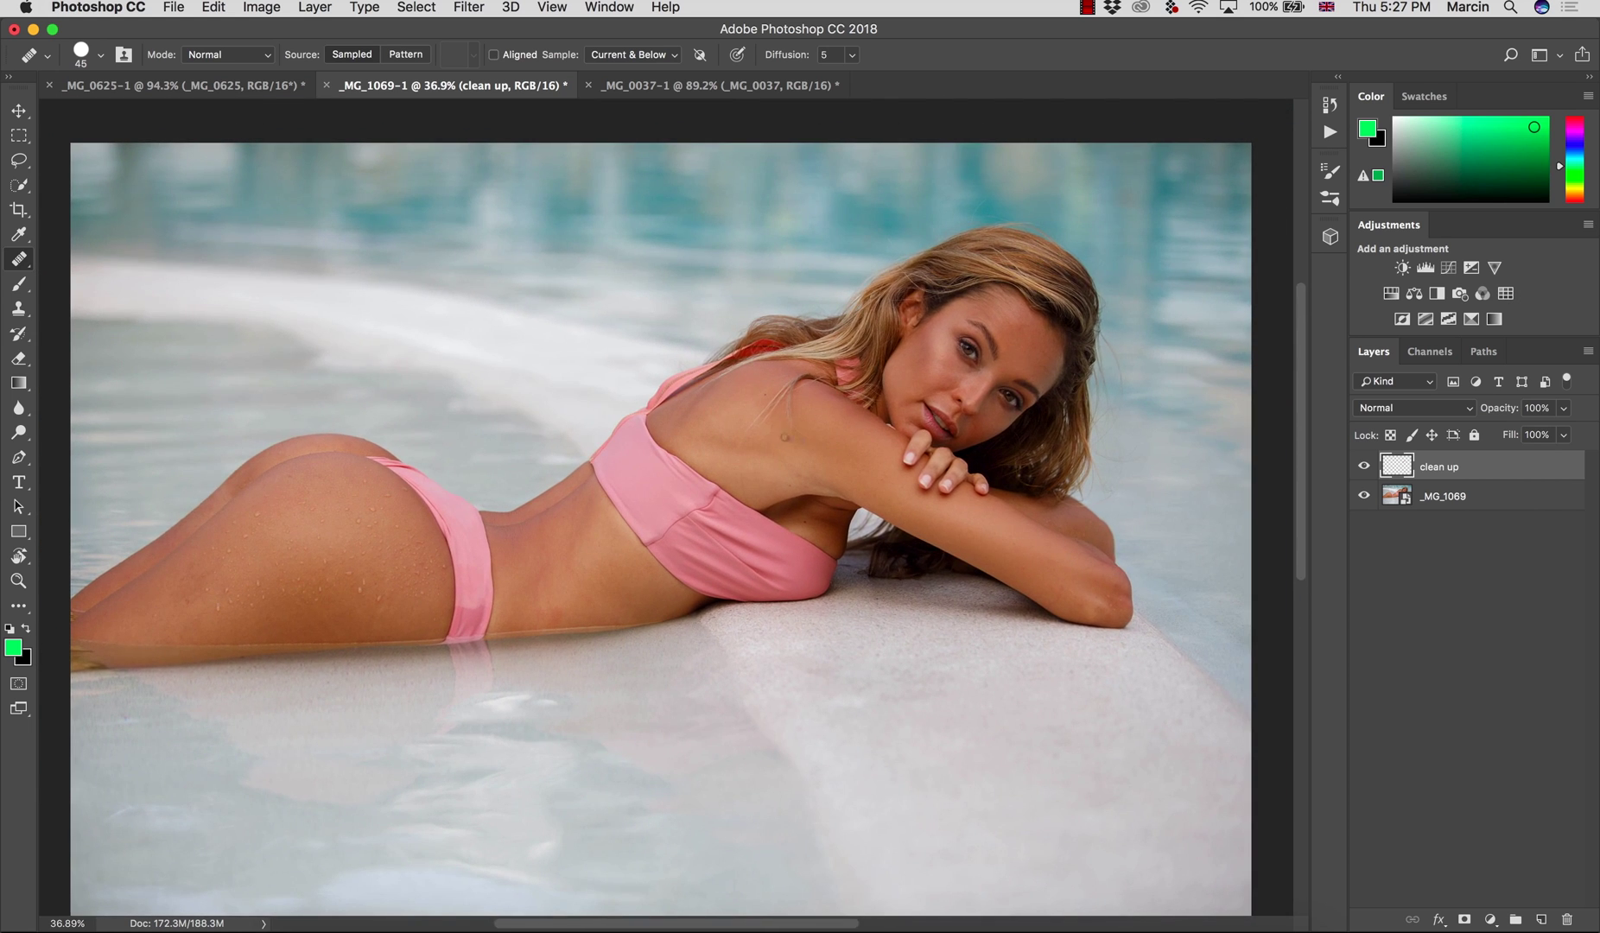
Step: In the _MG_0037 document, add a new layer and stamp all visible content into it
{"action": "left_click", "coordinate": [724, 85]}
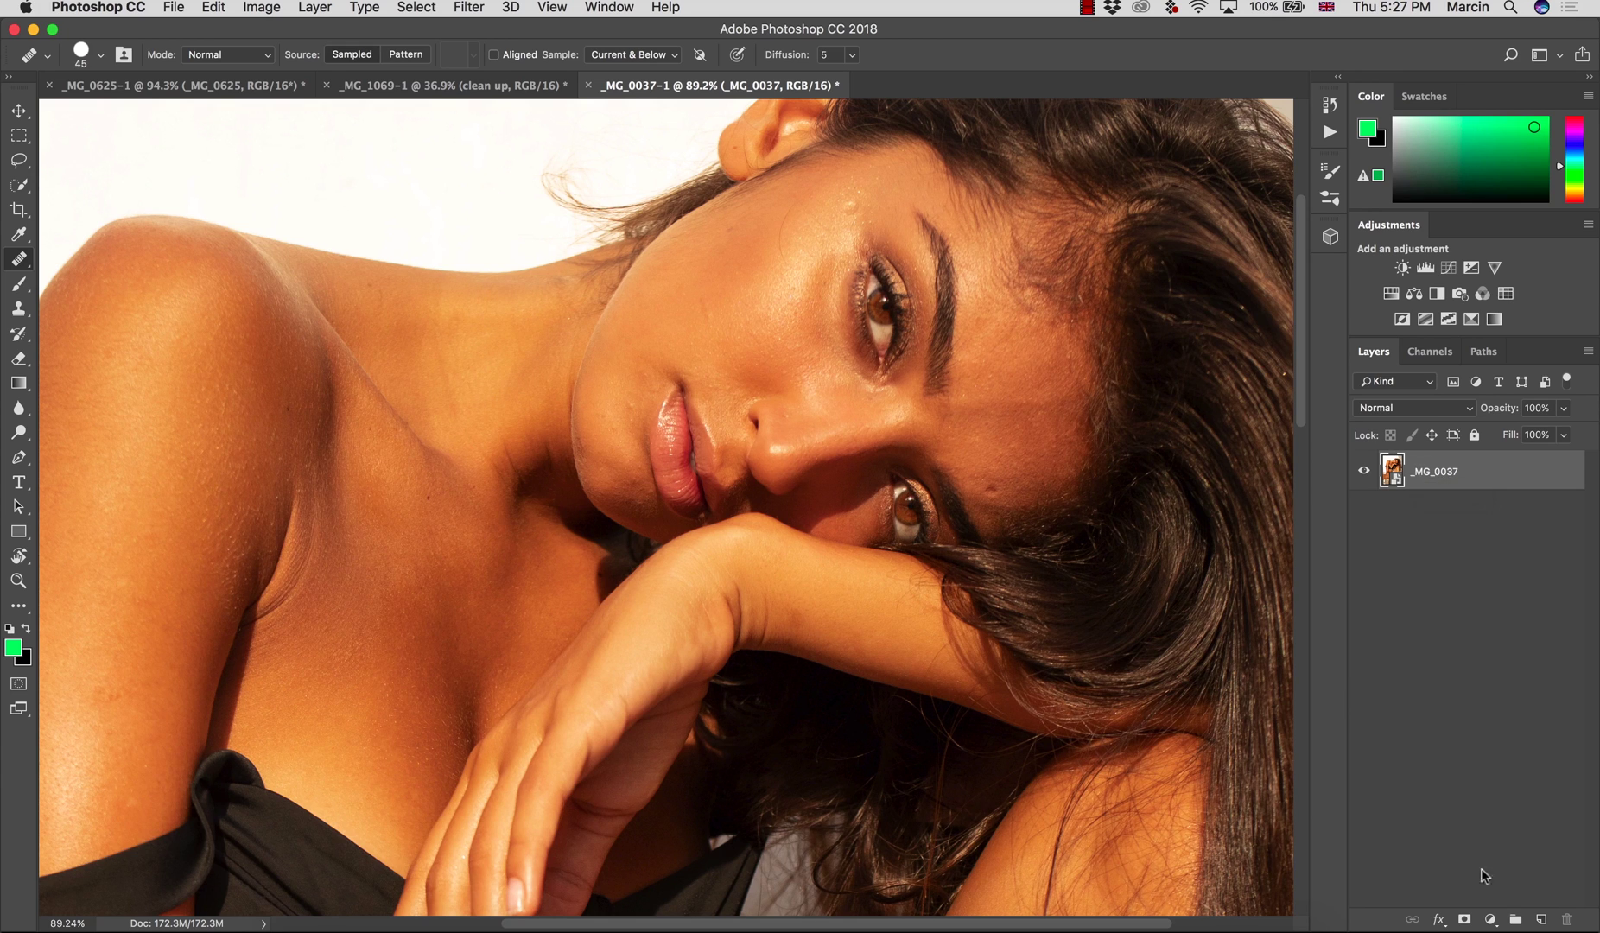
{"action": "left_click", "coordinate": [1542, 921]}
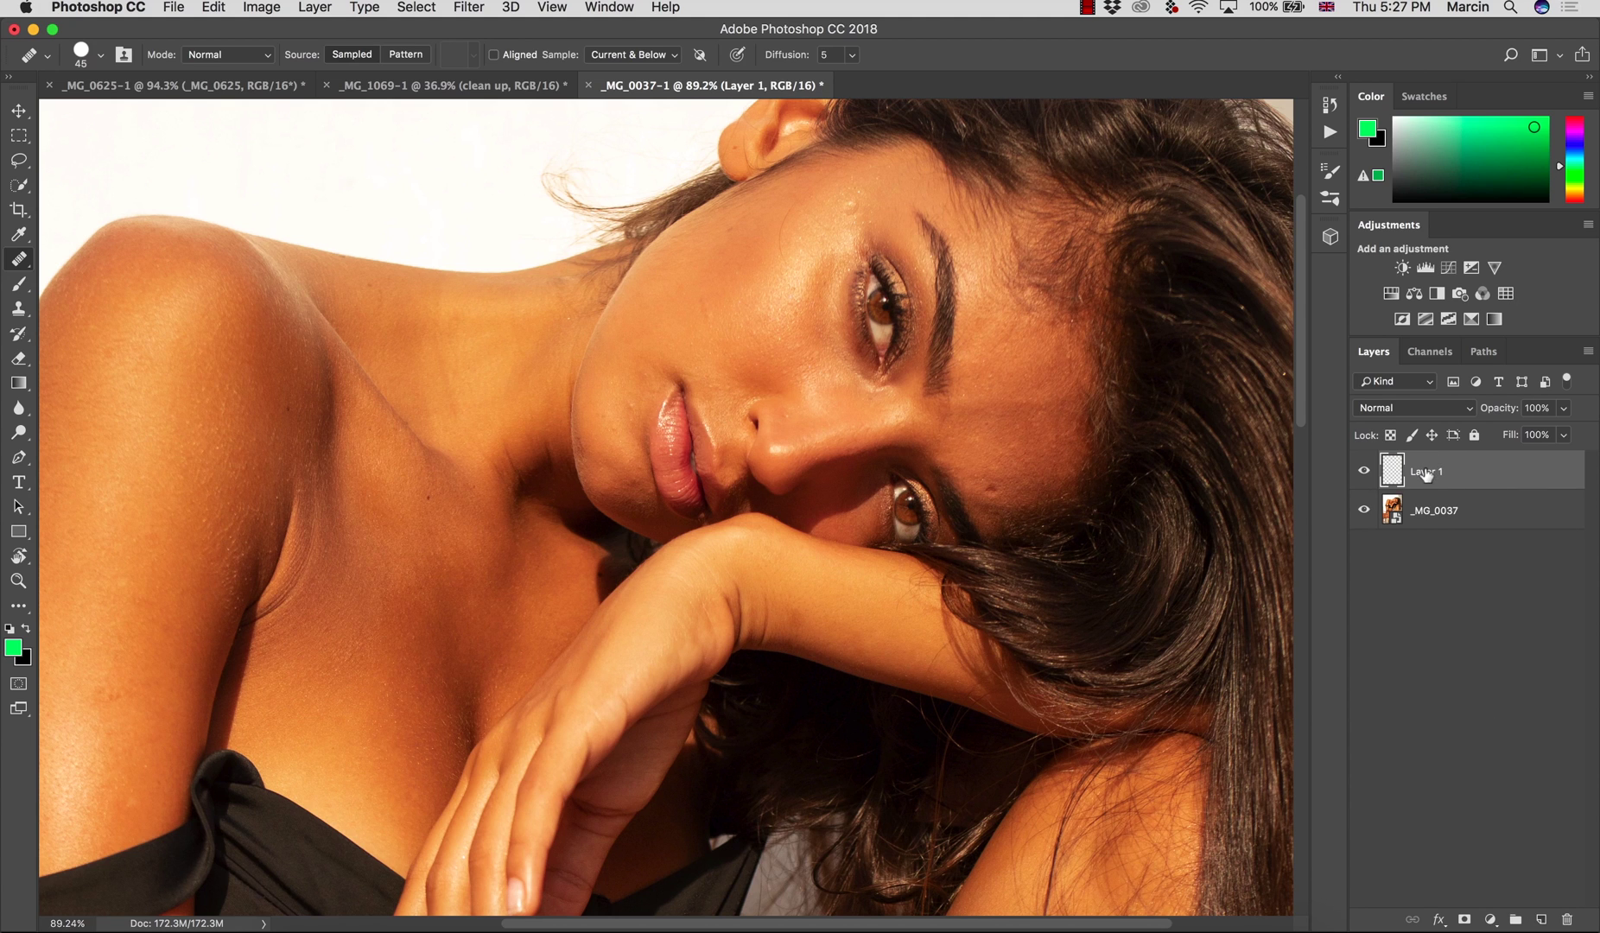
{"action": "left_click", "coordinate": [1364, 471]}
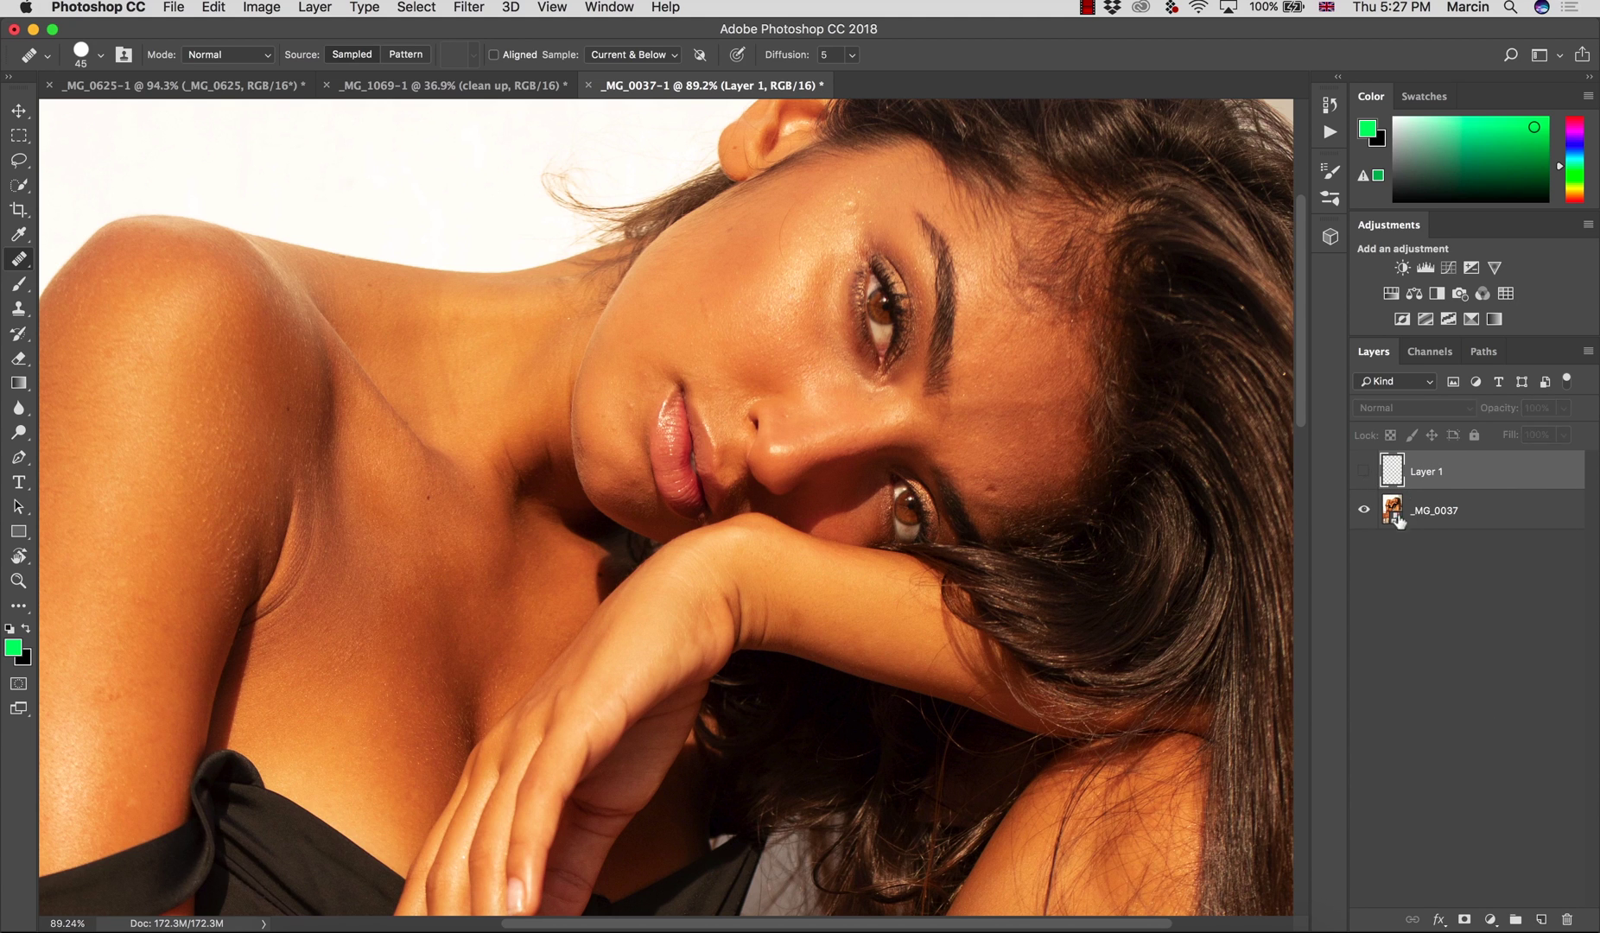
{"action": "left_click", "coordinate": [1363, 471]}
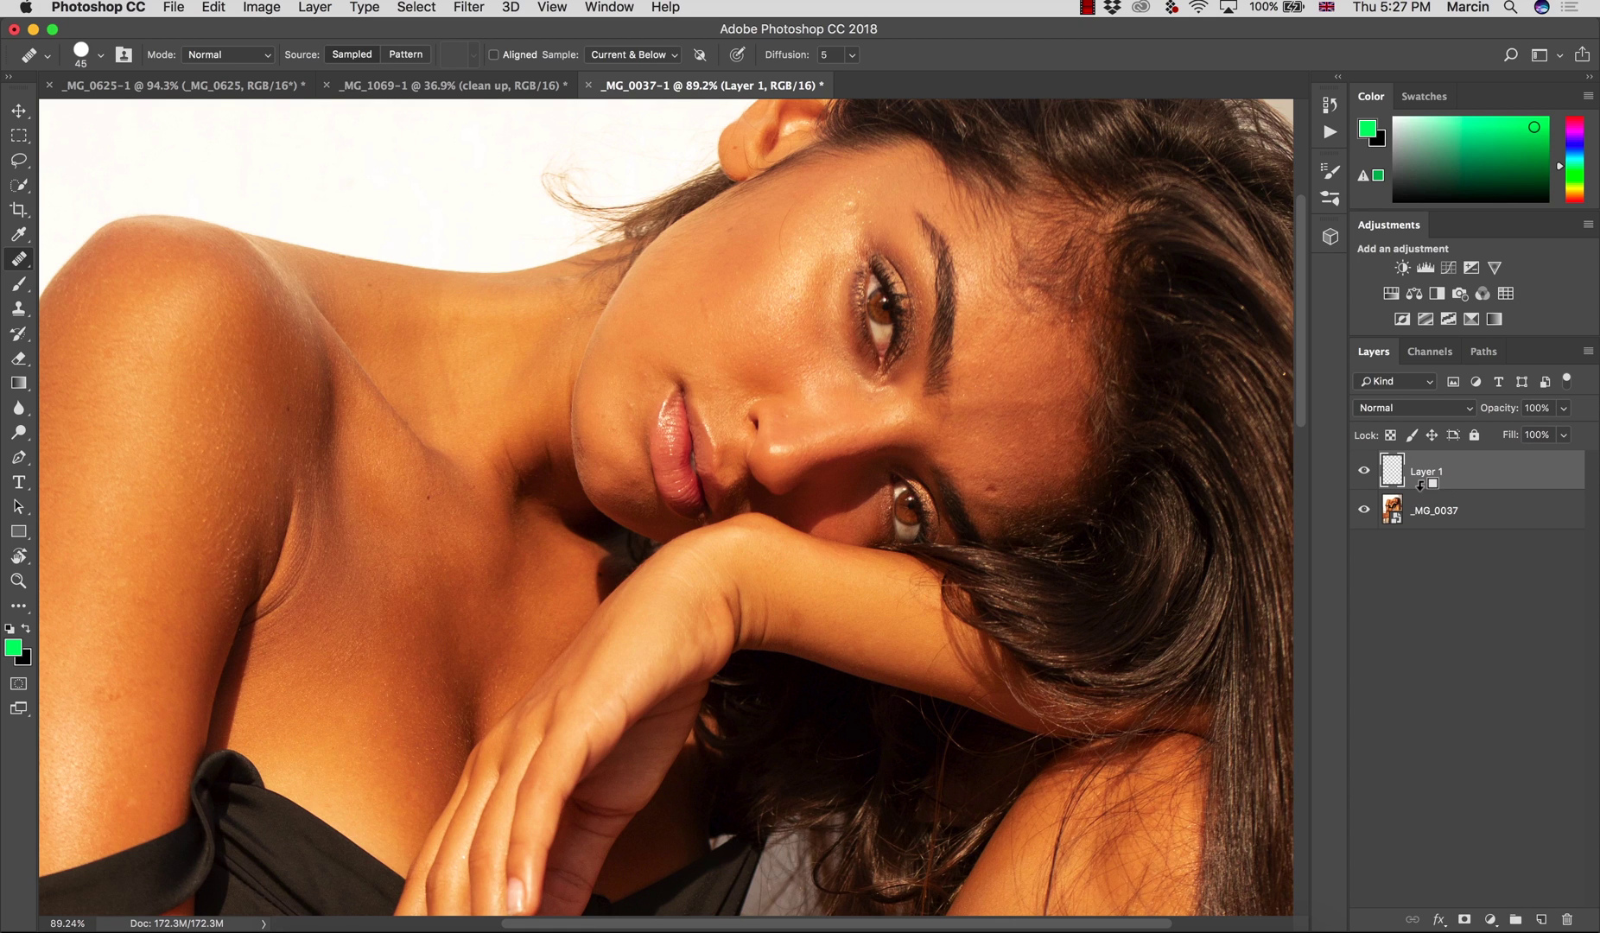
{"action": "key", "text": "super+alt+shift+e"}
Step: Compare the stamped layer with the original layer beneath it by hiding and showing it
{"action": "left_click", "coordinate": [1364, 472]}
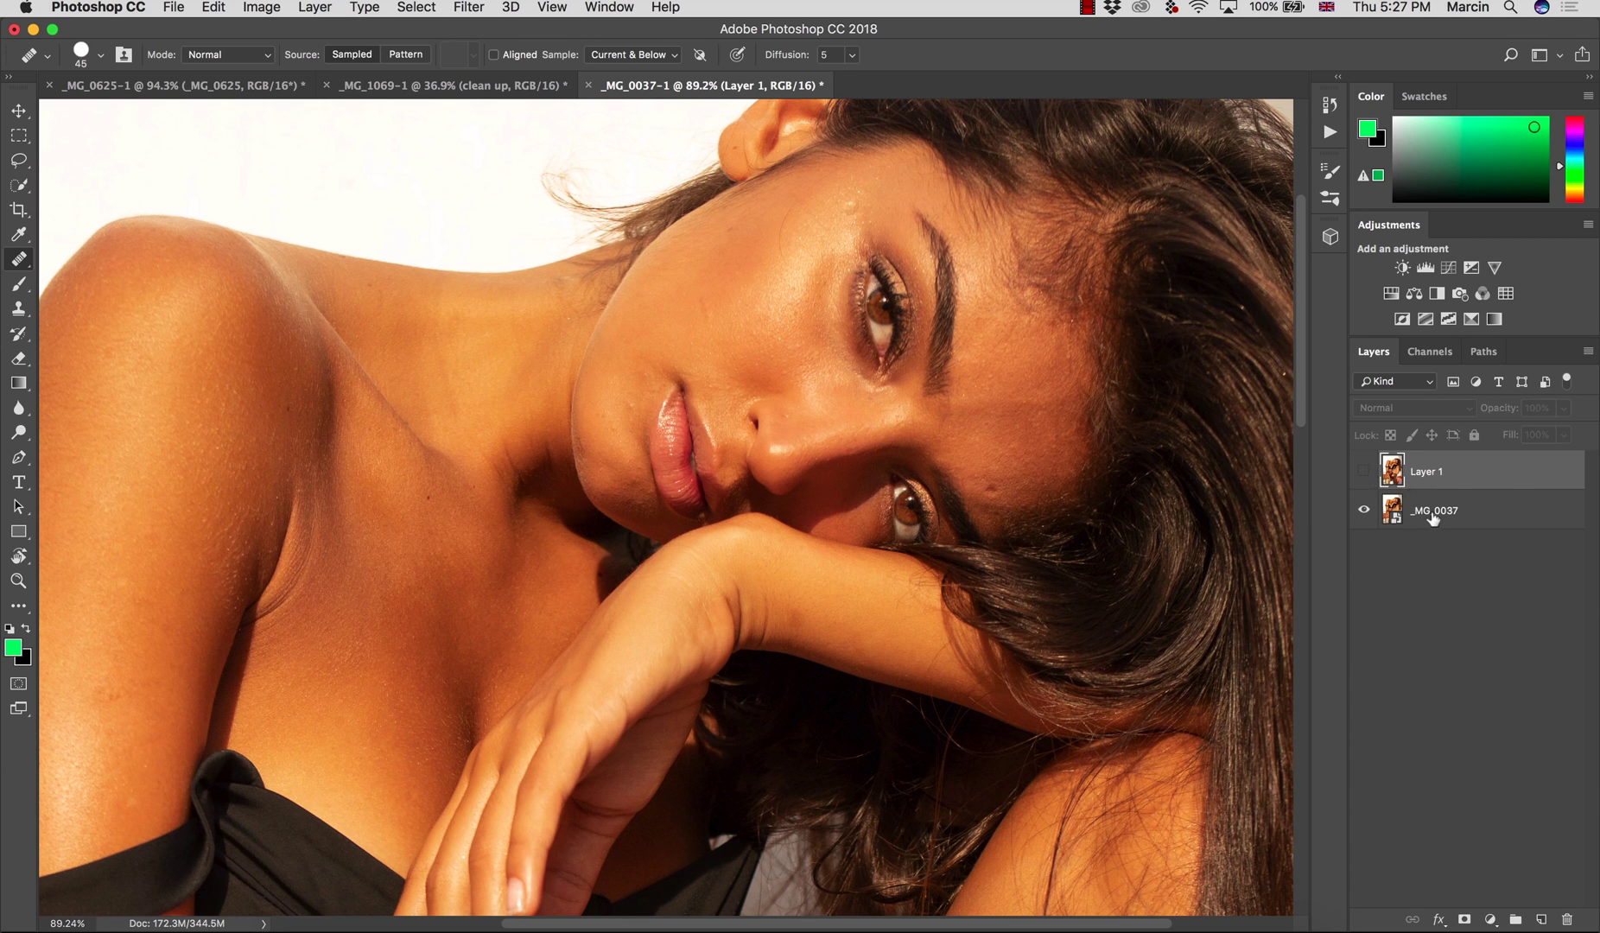
{"action": "left_click", "coordinate": [1433, 513]}
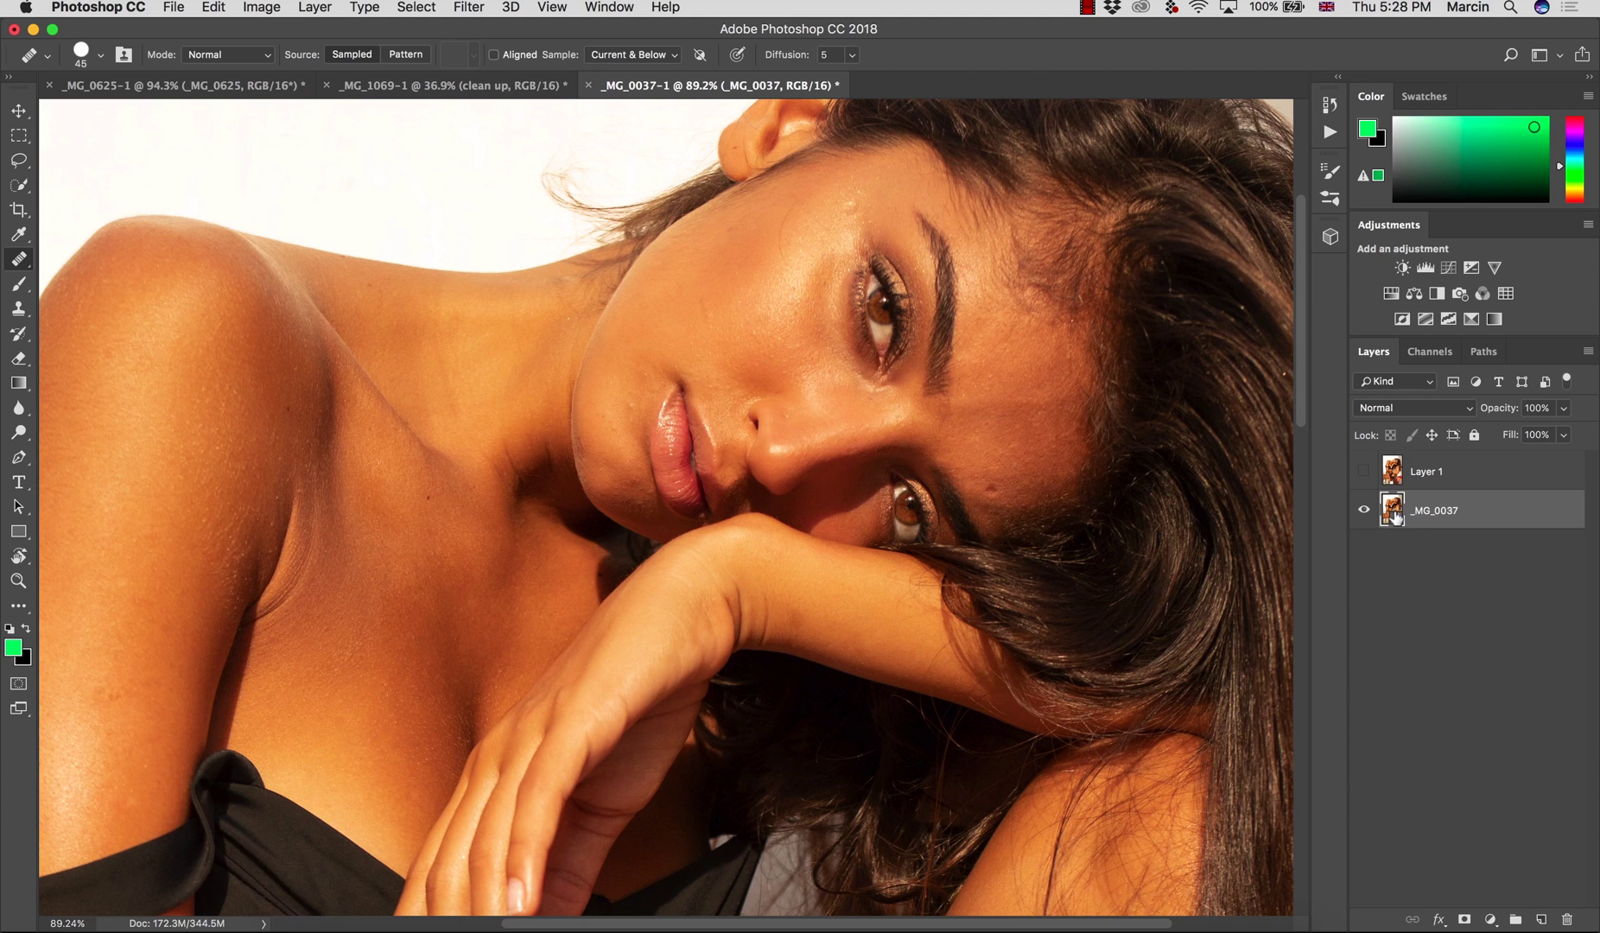
{"action": "left_click", "coordinate": [1364, 472]}
{"action": "left_click", "coordinate": [1424, 478]}
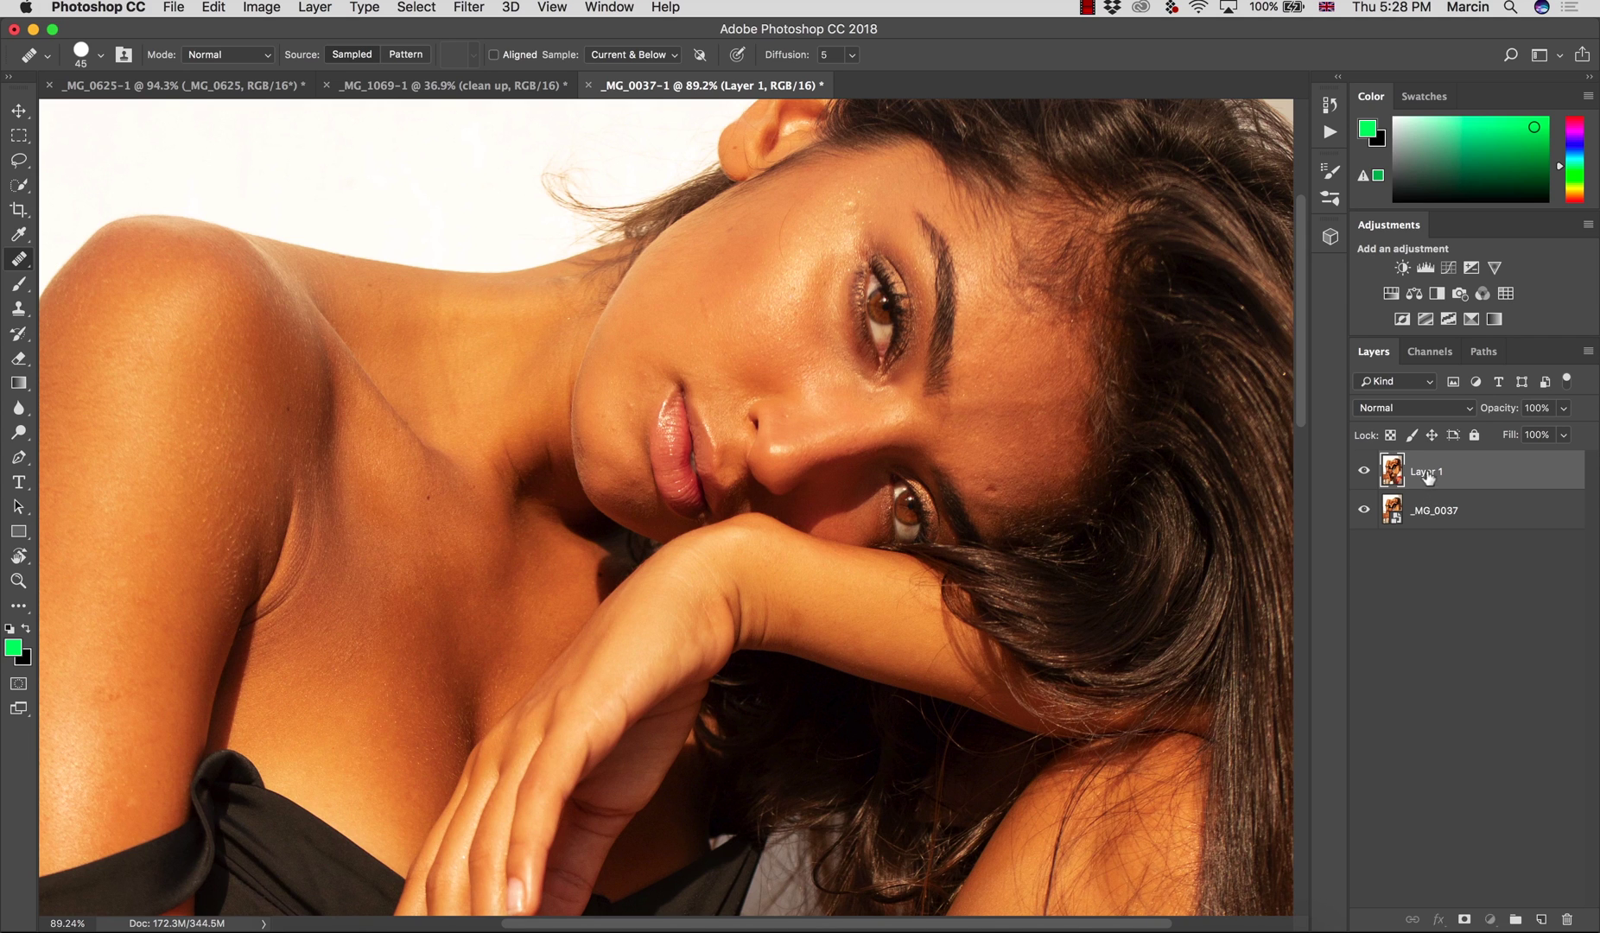
Step: Rename the stamped layer as "patch tool" and activate the Patch Tool
{"action": "double_click", "coordinate": [1429, 474]}
{"action": "type", "text": "patch tool"}
{"action": "key", "text": "Return"}
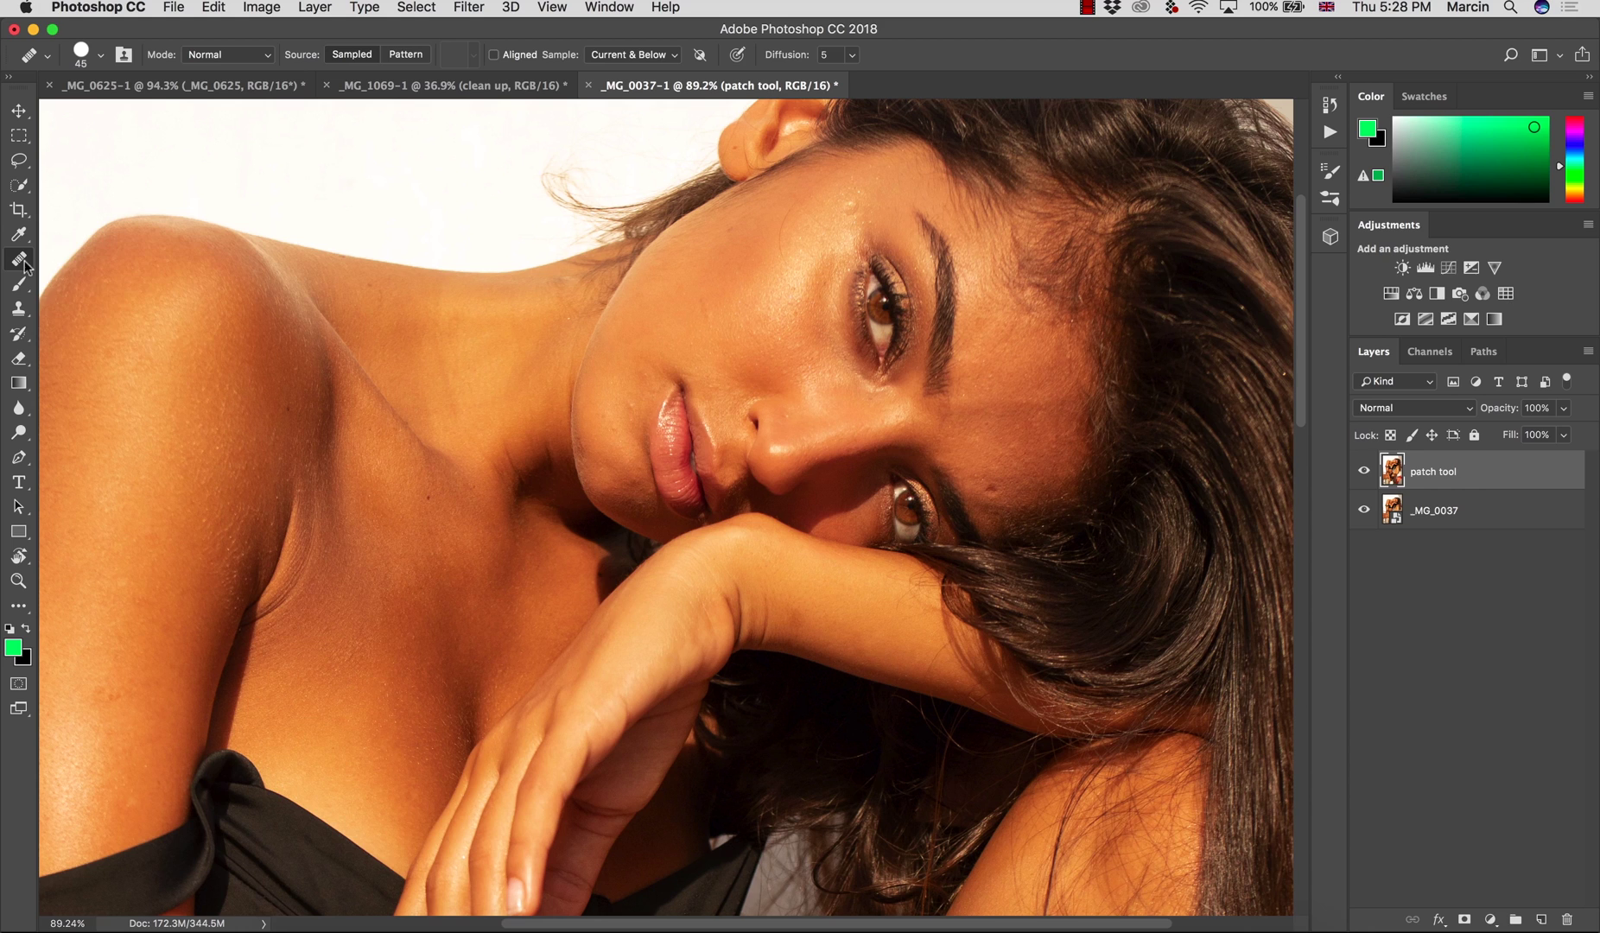
{"action": "left_click_drag", "start_coordinate": [25, 266], "coordinate": [71, 288]}
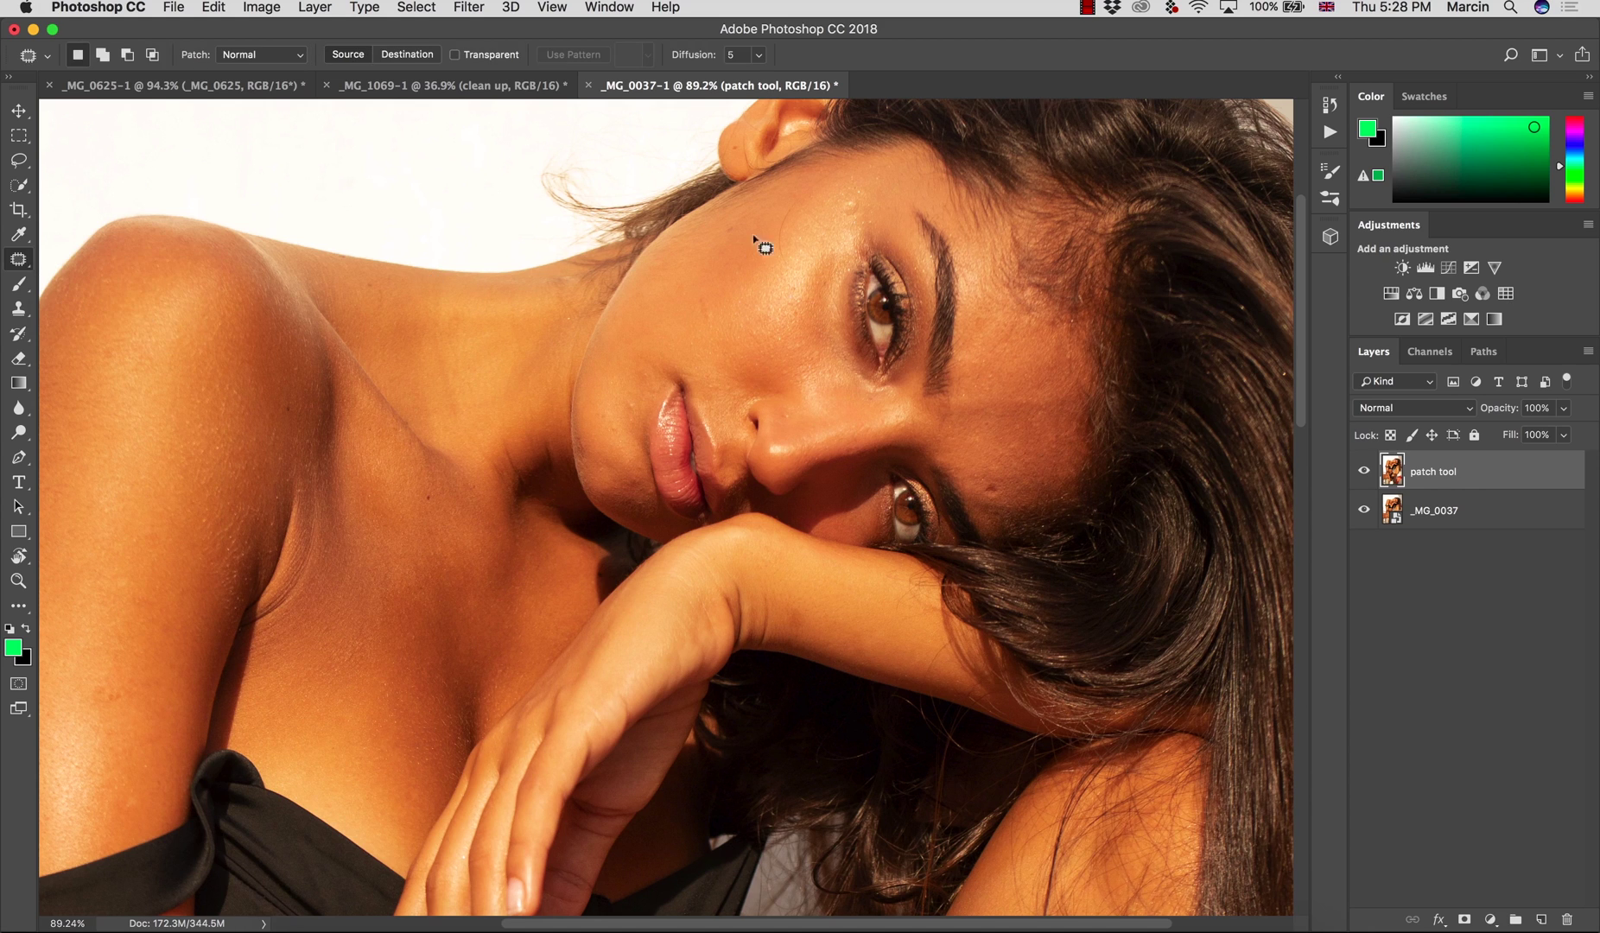
Step: Patch the bright raised specks on the temple beside the upper eye with clean neighbouring skin
{"action": "key", "text": "z"}
{"action": "left_click_drag", "start_coordinate": [863, 204], "coordinate": [940, 223]}
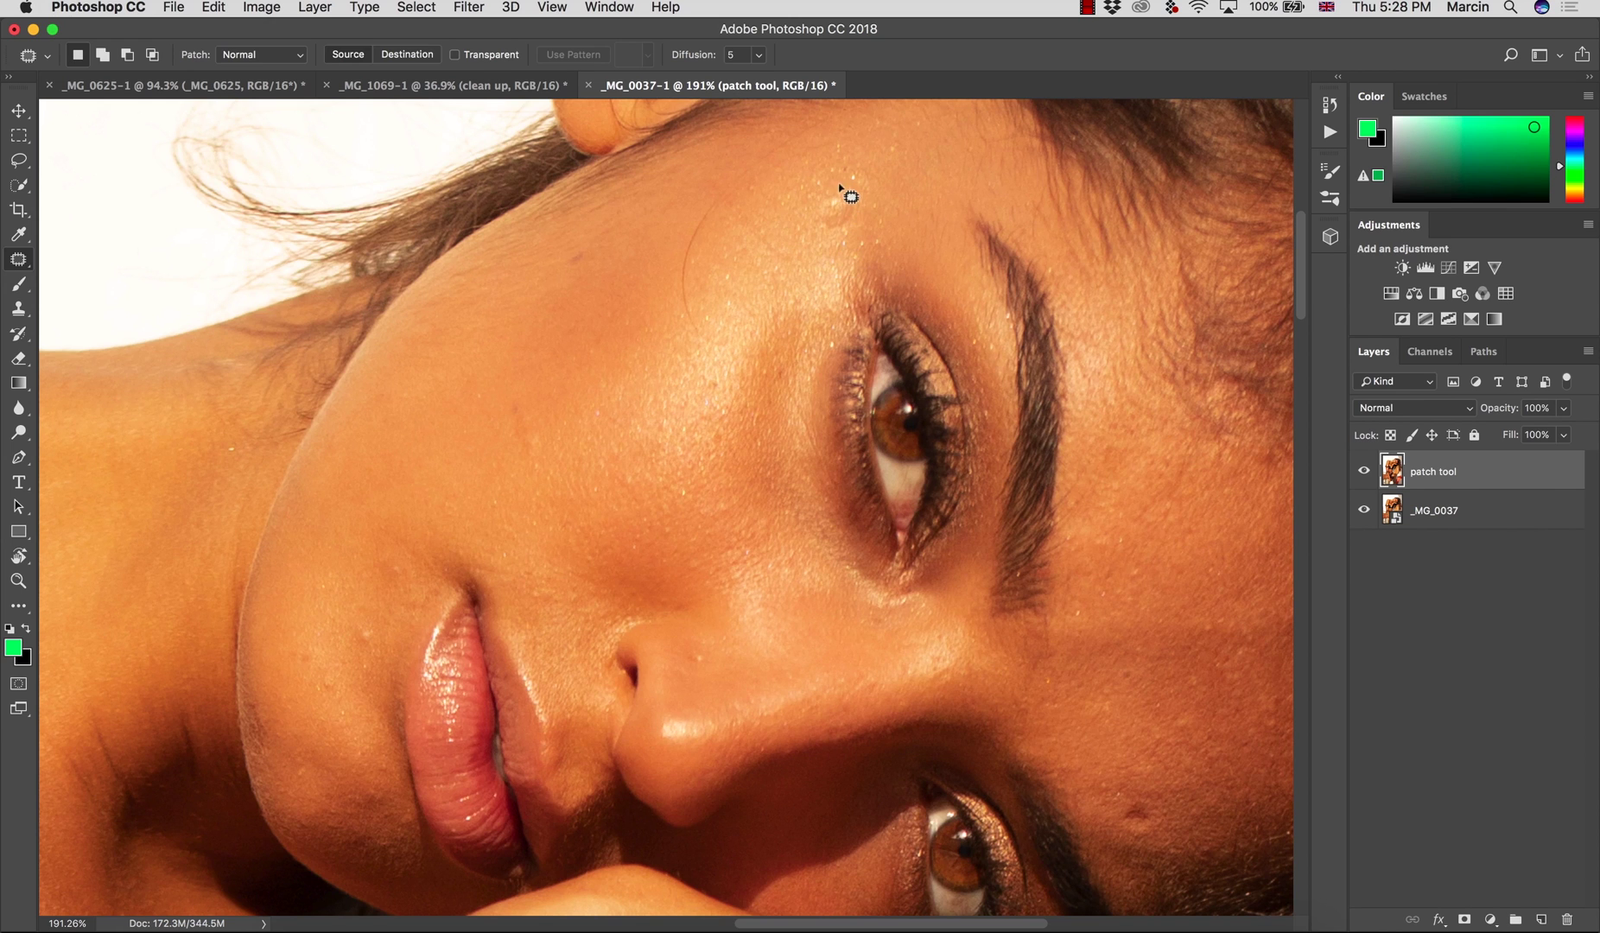
{"action": "mouse_move", "coordinate": [832, 184]}
{"action": "left_mouse_down"}
{"action": "mouse_move", "coordinate": [826, 241]}
{"action": "mouse_move", "coordinate": [850, 236]}
{"action": "mouse_move", "coordinate": [861, 182]}
{"action": "mouse_move", "coordinate": [832, 183]}
{"action": "mouse_move", "coordinate": [844, 204]}
{"action": "mouse_move", "coordinate": [874, 157]}
{"action": "mouse_move", "coordinate": [860, 212]}
{"action": "mouse_move", "coordinate": [864, 157]}
{"action": "mouse_move", "coordinate": [804, 248]}
{"action": "mouse_move", "coordinate": [817, 191]}
{"action": "mouse_move", "coordinate": [792, 247]}
{"action": "left_mouse_up"}
{"action": "key", "text": "super+d"}
{"action": "key", "text": "ctrl+d"}
{"action": "key", "text": "ctrl+d"}
Step: Patch the blemish on the forehead above the lower eyebrow and the highlight at the tip of the nose
{"action": "scroll", "coordinate": [964, 666], "scroll_direction": "down", "scroll_amount": 5}
{"action": "scroll", "coordinate": [964, 665], "scroll_direction": "right", "scroll_amount": 5}
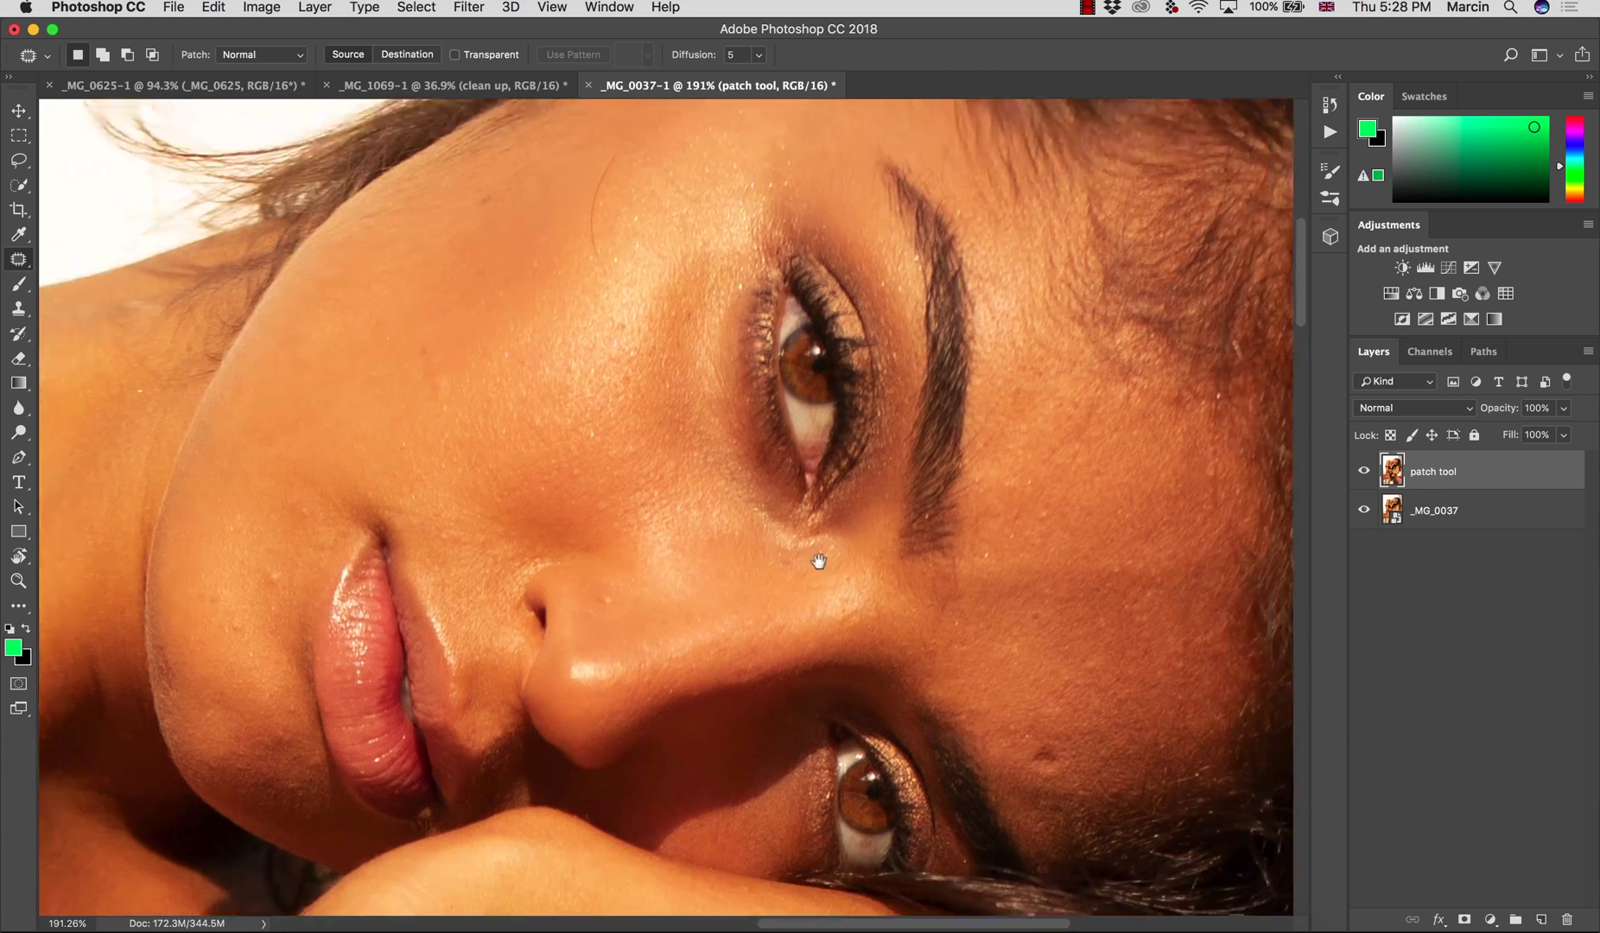
{"action": "left_click_drag", "start_coordinate": [942, 641], "coordinate": [877, 584]}
{"action": "key", "text": "ctrl+d"}
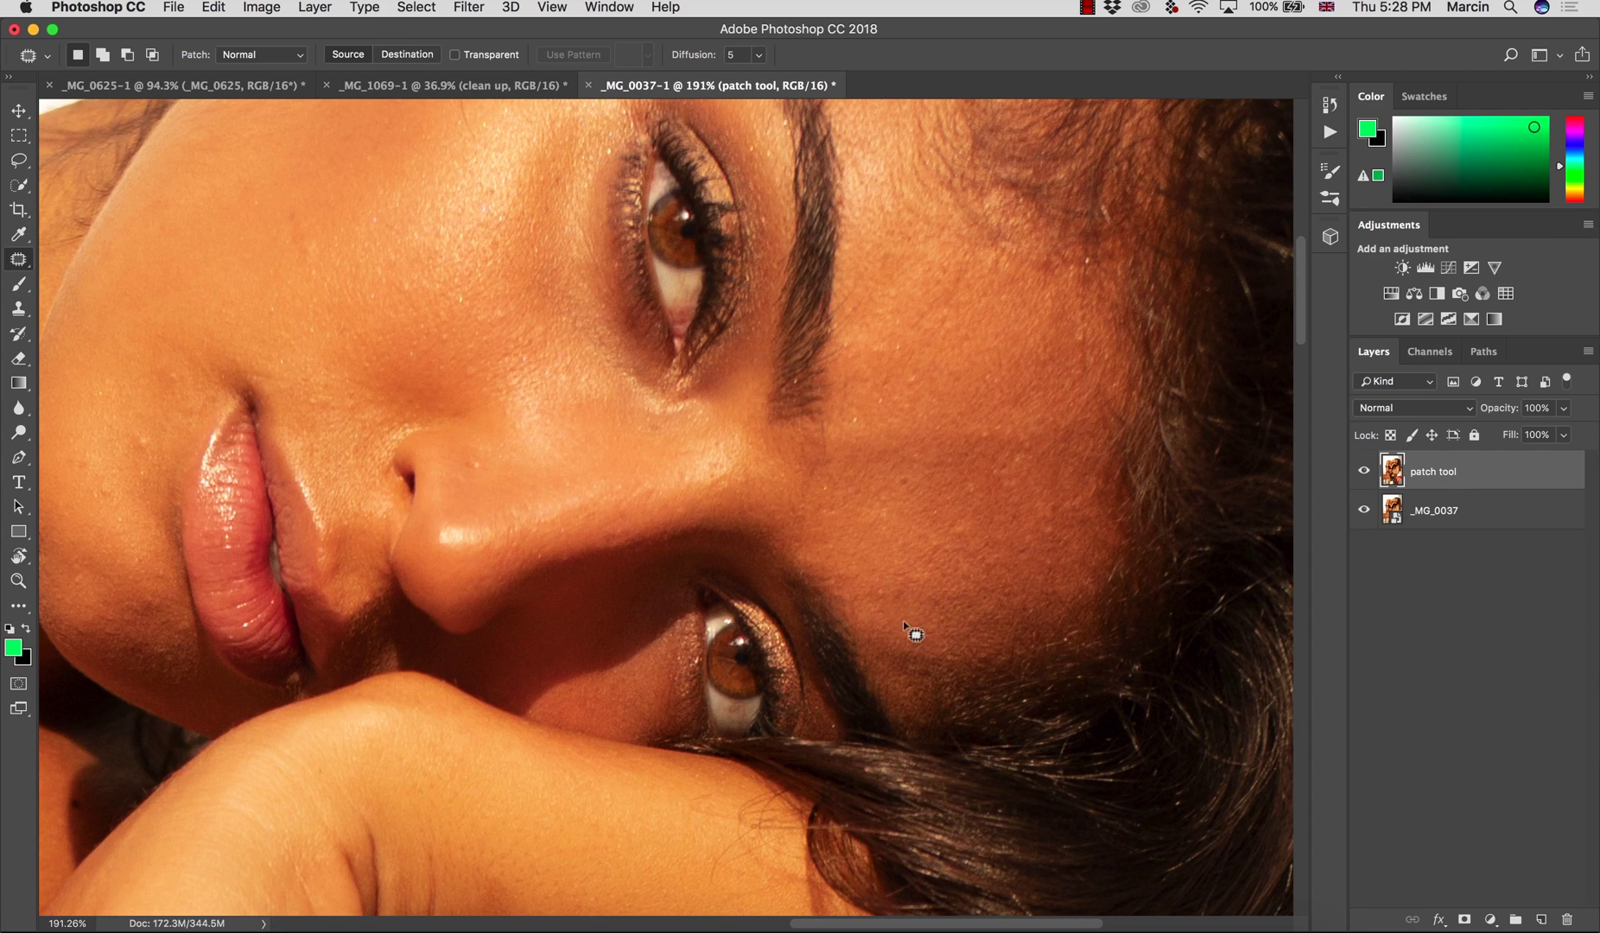
{"action": "left_click_drag", "start_coordinate": [897, 593], "coordinate": [893, 561]}
{"action": "key", "text": "ctrl+d"}
{"action": "left_click_drag", "start_coordinate": [460, 459], "coordinate": [523, 458]}
{"action": "key", "text": "super+d"}
Step: Add a new layer named "clean up" above the patch tool layer
{"action": "key", "text": "z"}
{"action": "left_click", "coordinate": [751, 458], "text": "alt"}
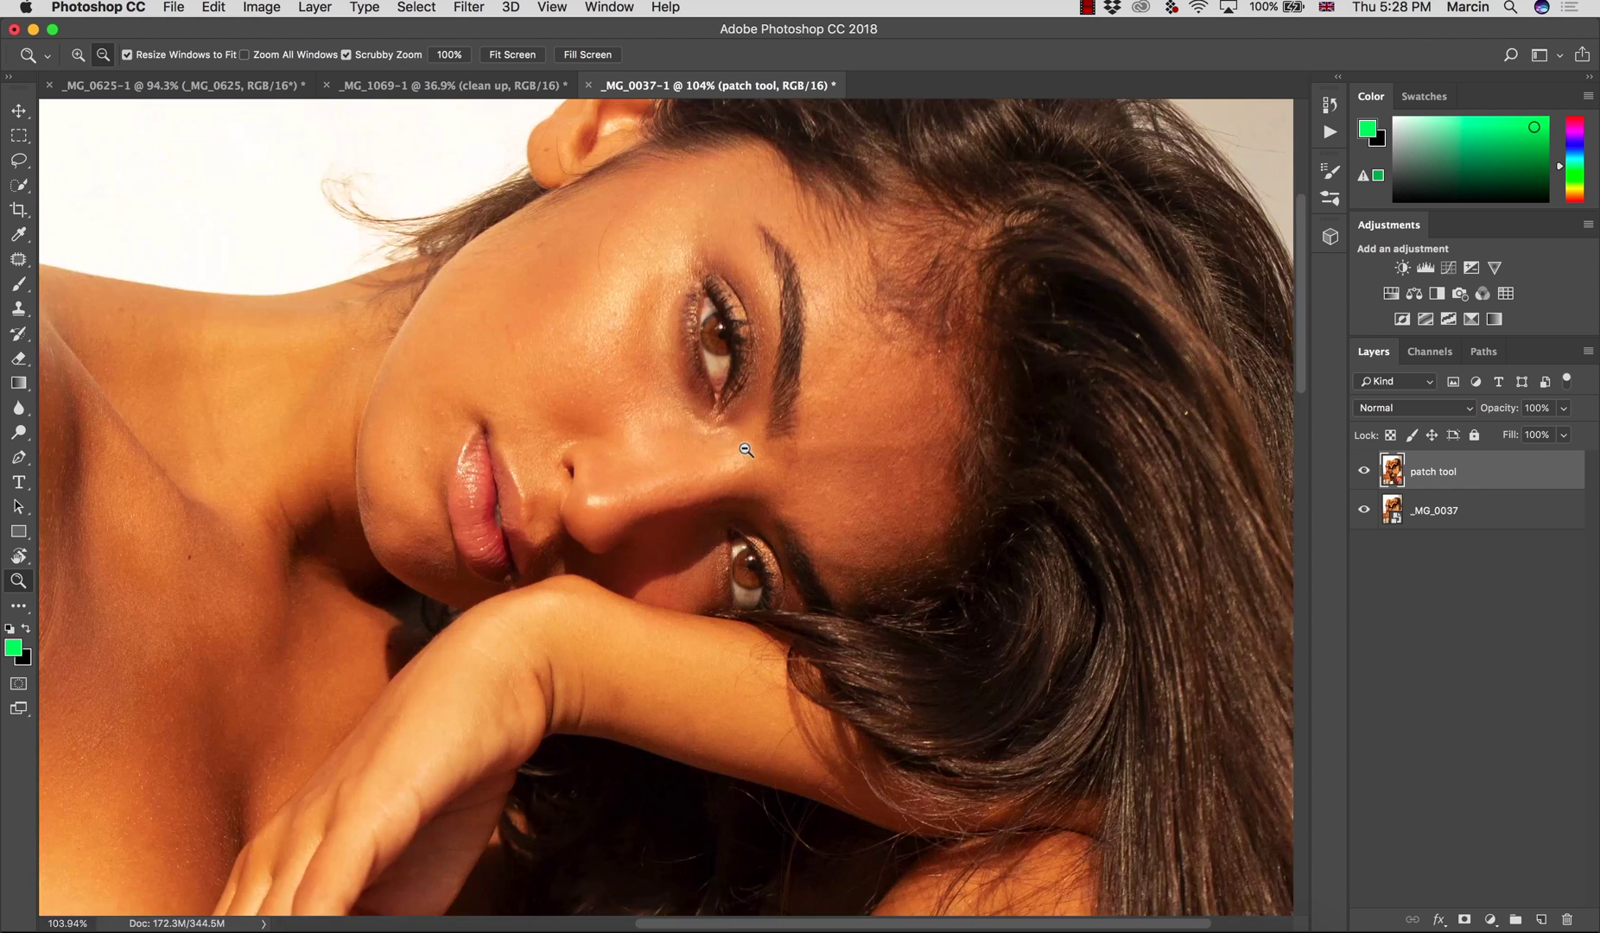
{"action": "left_click", "coordinate": [744, 448], "text": "alt"}
{"action": "key", "text": "j"}
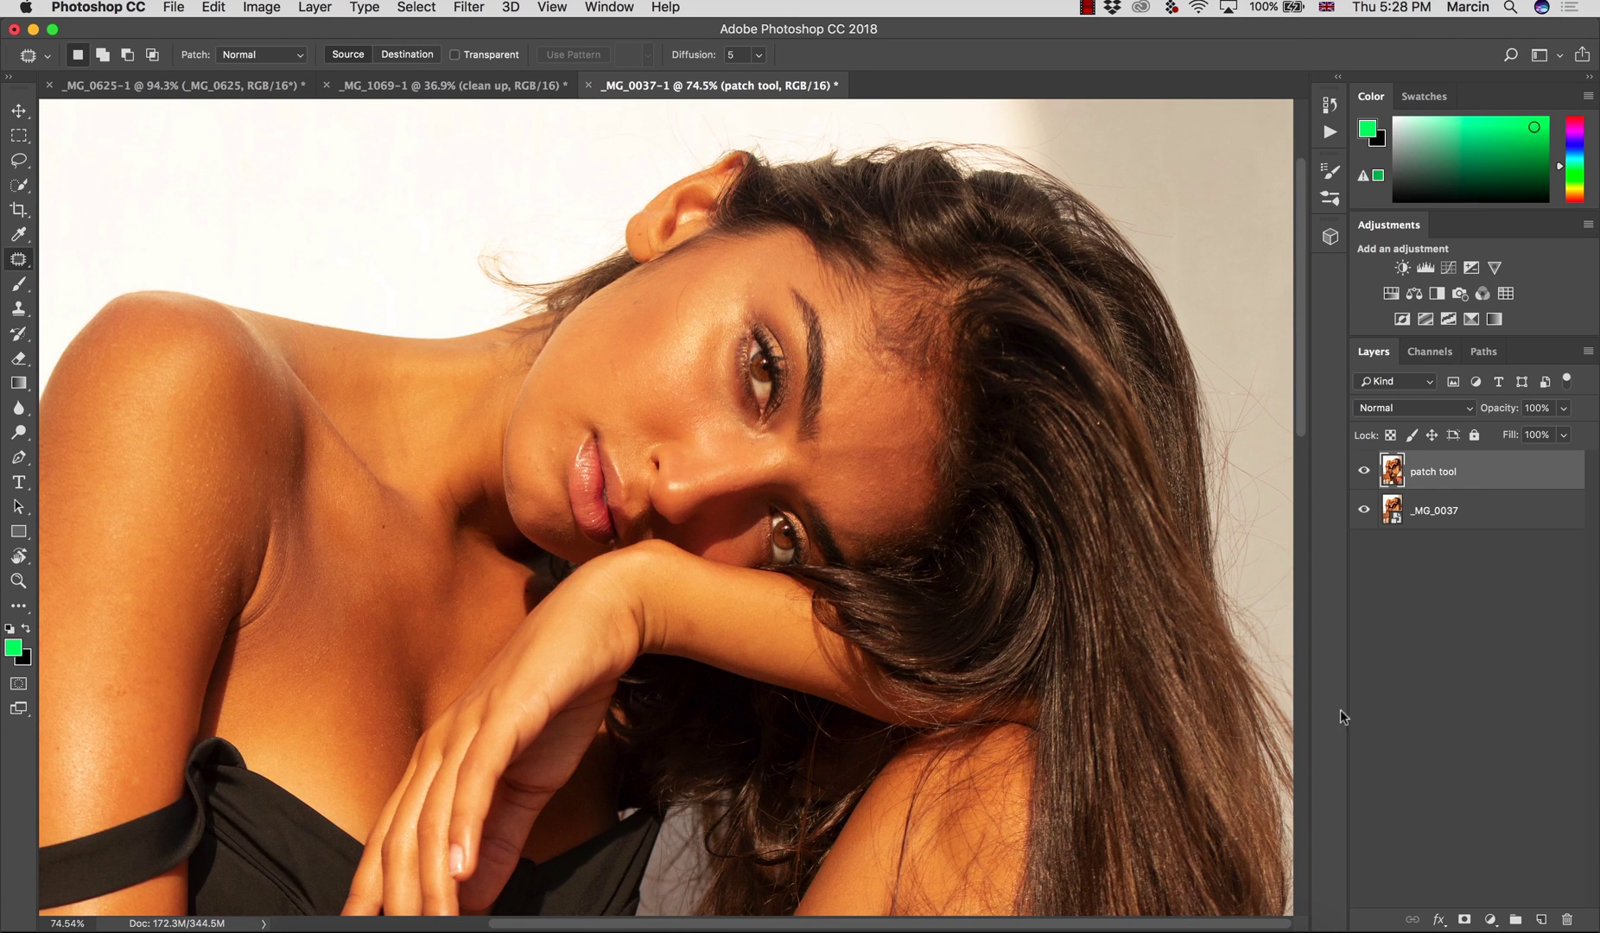
{"action": "left_click", "coordinate": [1542, 919]}
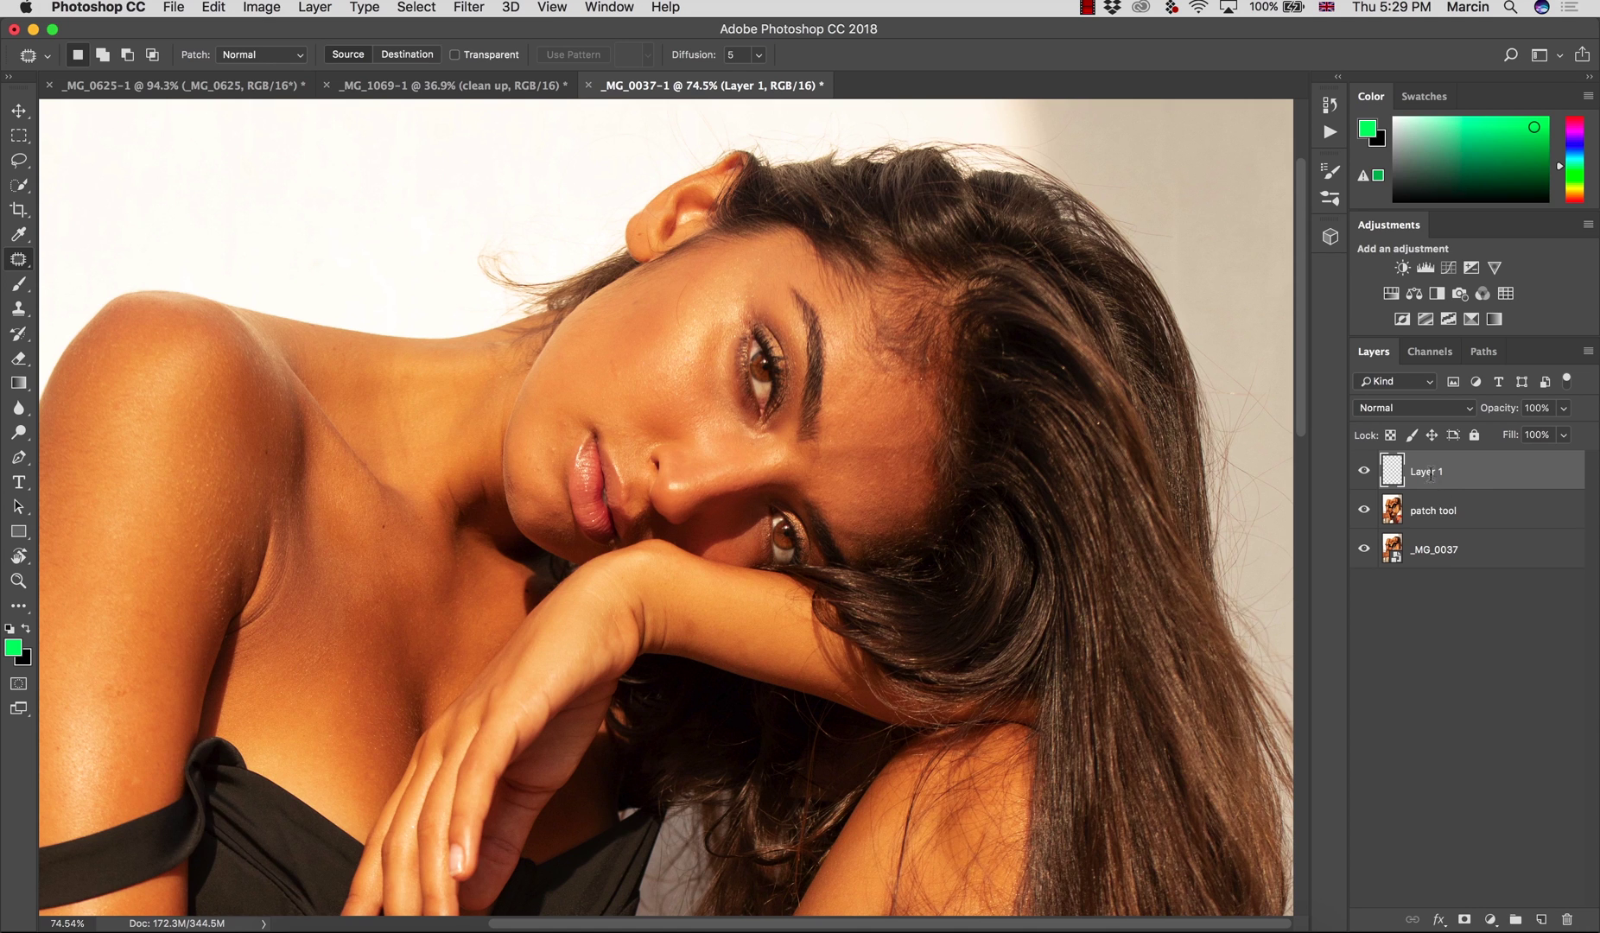
{"action": "type", "text": "clean up"}
{"action": "key", "text": "Return"}
Step: With the Healing Brush at size 30, heal the fine stray hair crossing the cheek beside the upper eye
{"action": "key", "text": "z"}
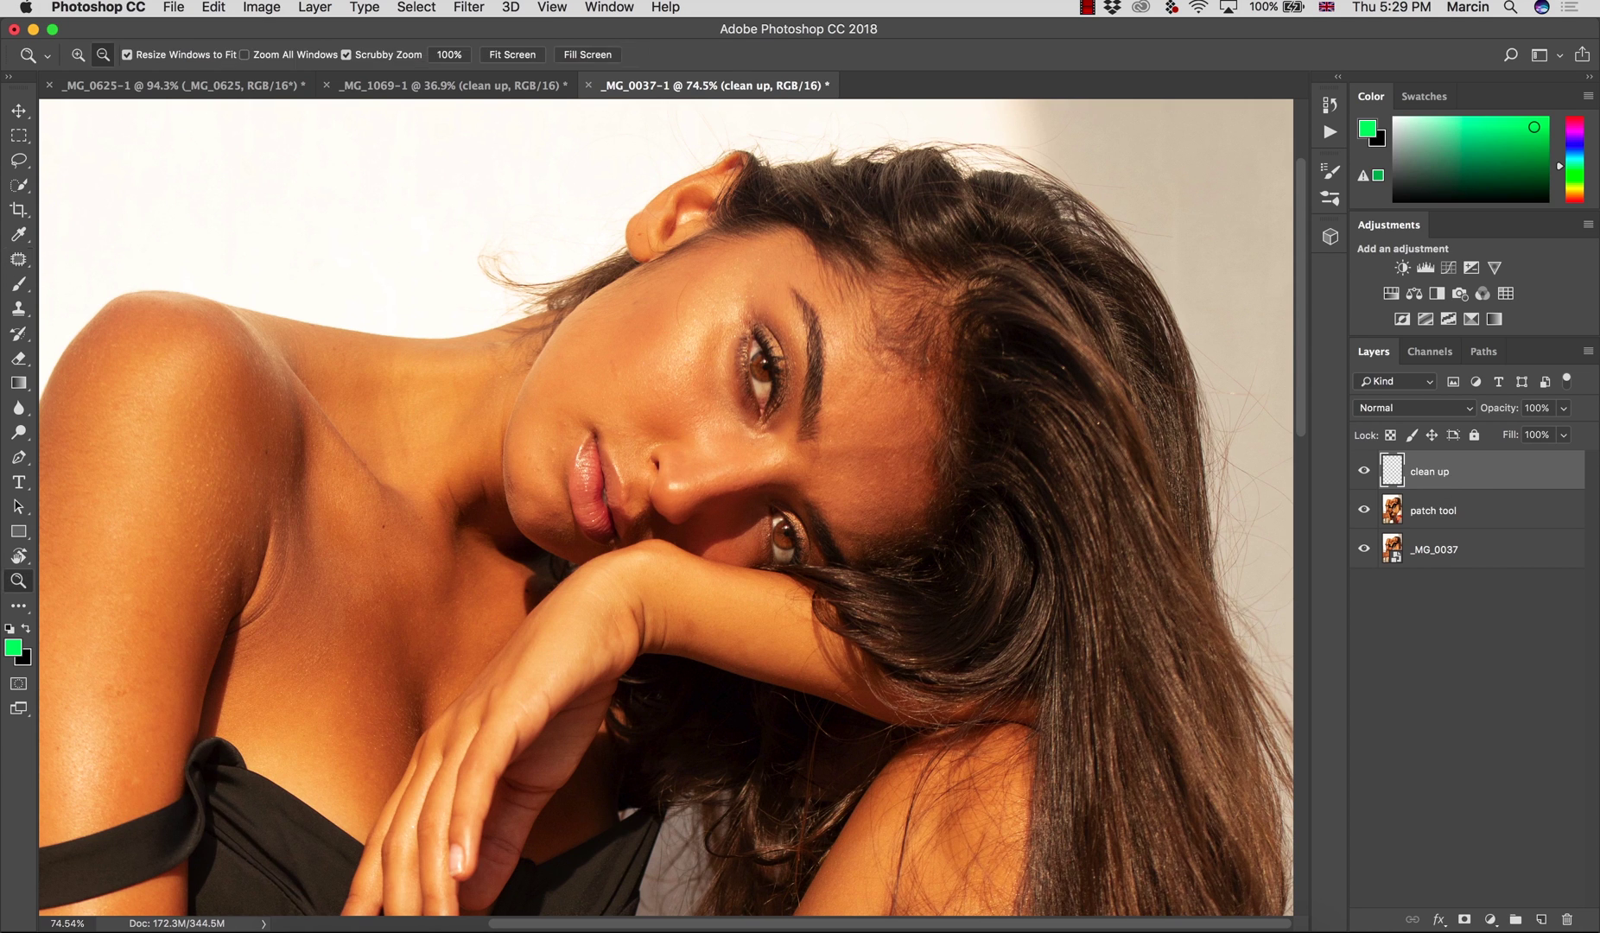
{"action": "left_click_drag", "start_coordinate": [715, 347], "coordinate": [700, 365]}
{"action": "key", "text": "j"}
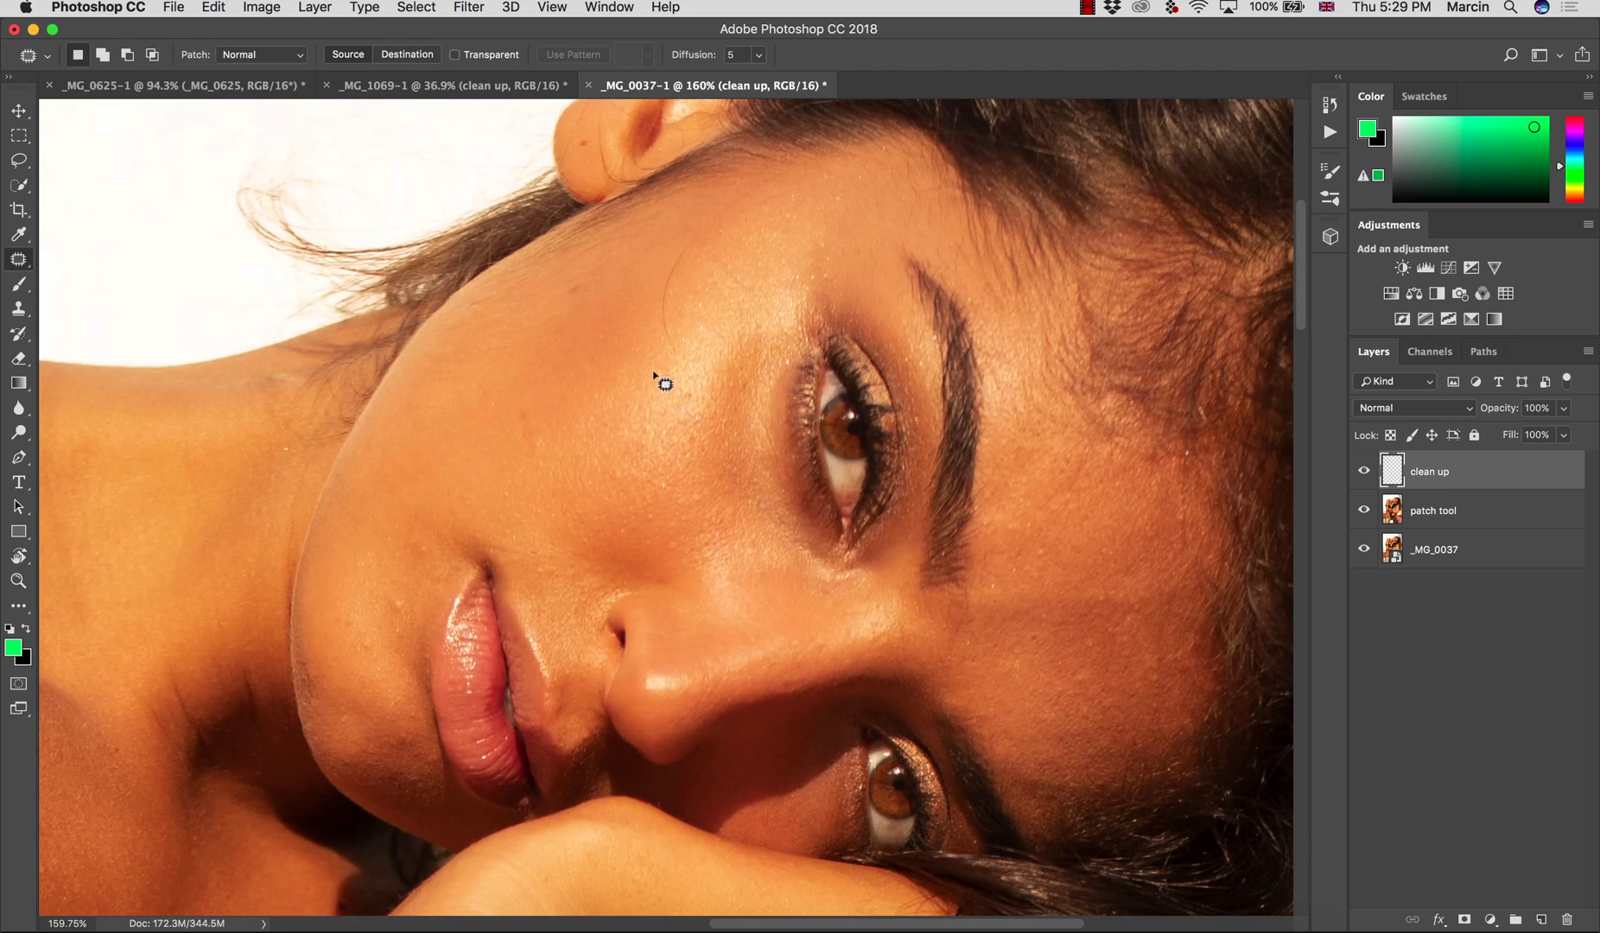
{"action": "left_click_drag", "start_coordinate": [24, 261], "coordinate": [86, 276]}
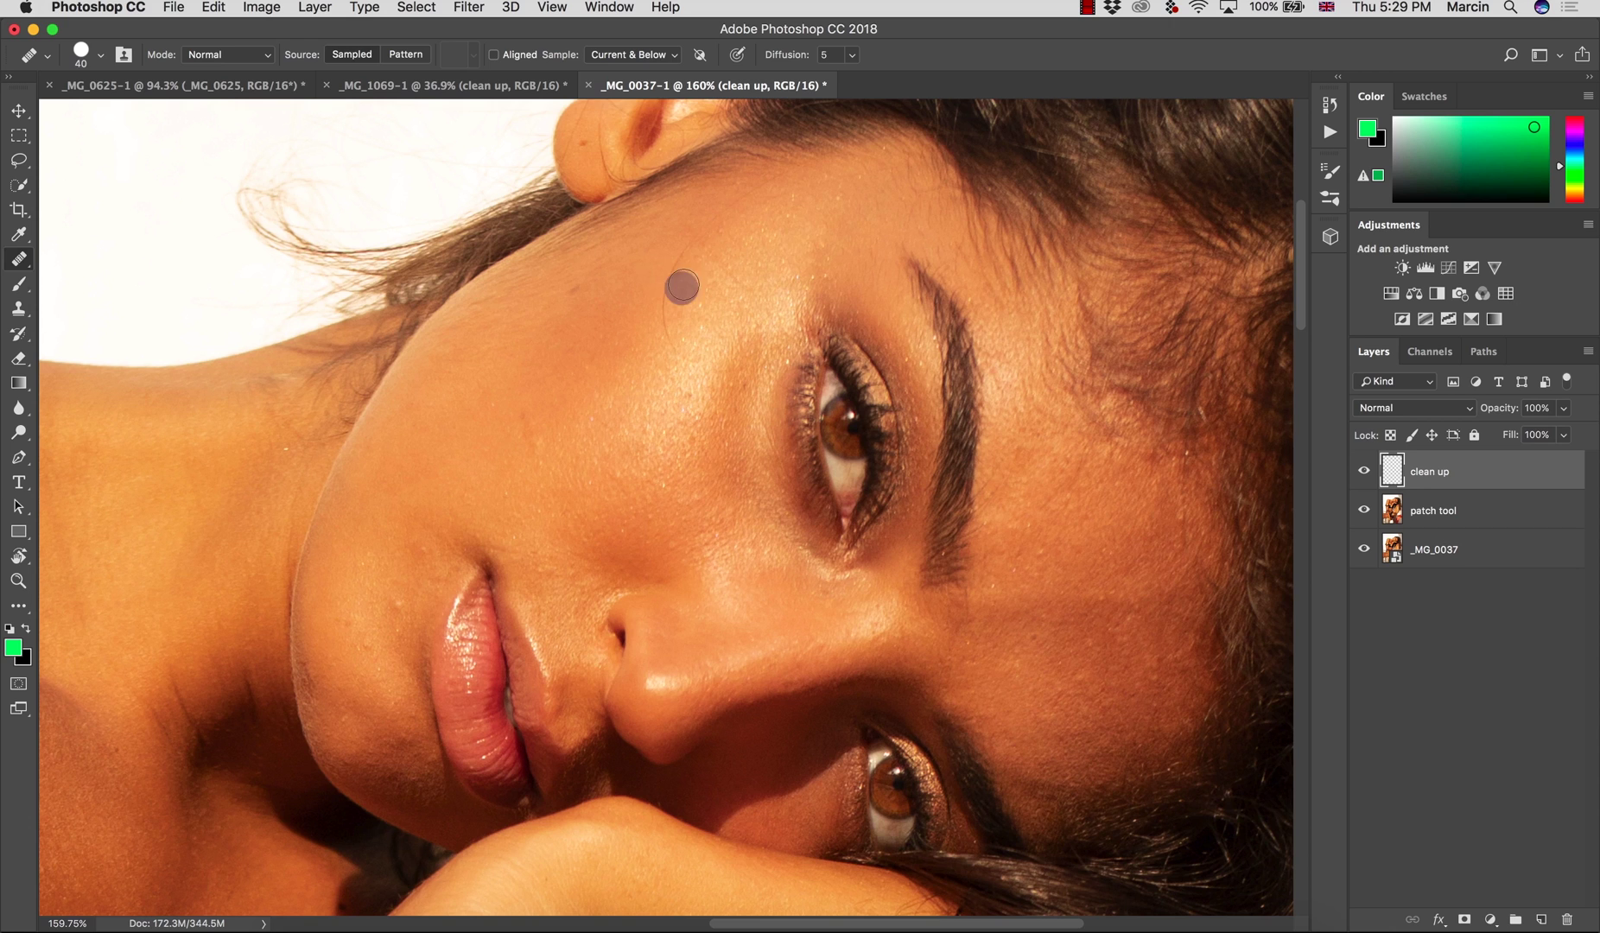
{"action": "key", "text": "bracketleft"}
{"action": "key", "text": "bracketleft"}
{"action": "key", "text": "bracketleft"}
{"action": "left_click_drag", "start_coordinate": [679, 260], "coordinate": [672, 335]}
{"action": "left_click", "coordinate": [636, 325], "text": "alt"}
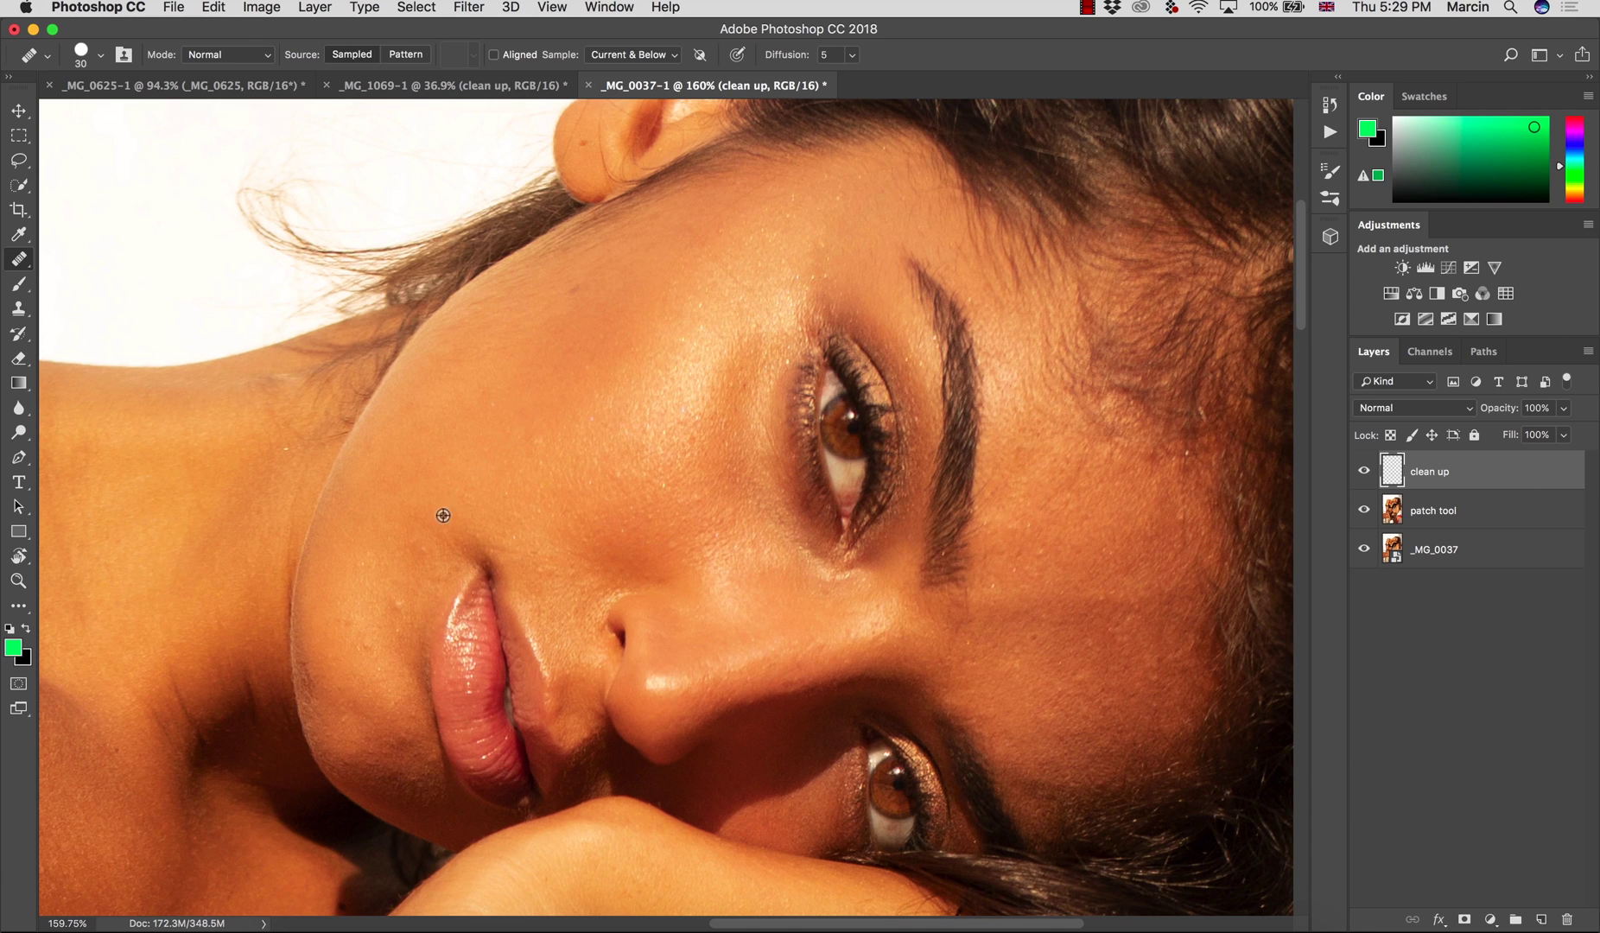
Step: Heal the small spots around the mouth and chin, on the bridge of the nose, and on the upper lip area
{"action": "left_click", "coordinate": [387, 595]}
{"action": "left_click", "coordinate": [381, 659], "text": "alt"}
{"action": "left_click", "coordinate": [368, 644]}
{"action": "left_click", "coordinate": [365, 641], "text": "alt"}
{"action": "left_click", "coordinate": [347, 619]}
{"action": "left_click_drag", "start_coordinate": [960, 639], "coordinate": [878, 492]}
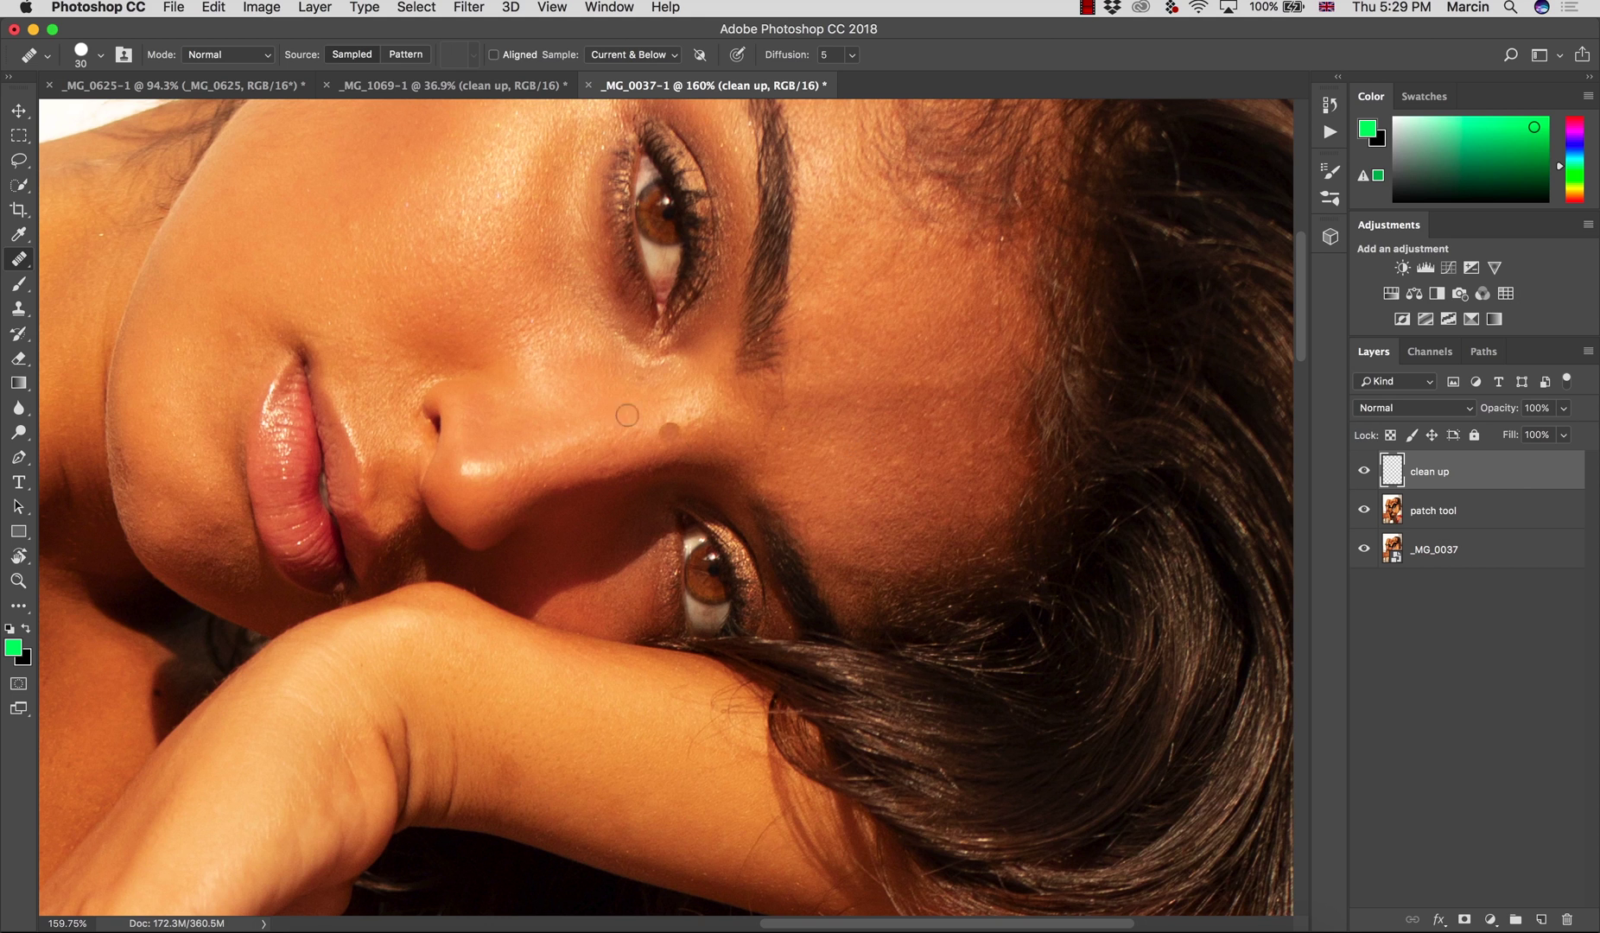
{"action": "left_click", "coordinate": [373, 355]}
Step: Heal the remaining specks near the outer corner of the upper eye and on the cheek, and review the whole photo
{"action": "key", "text": "z"}
{"action": "left_click_drag", "start_coordinate": [536, 389], "coordinate": [381, 401]}
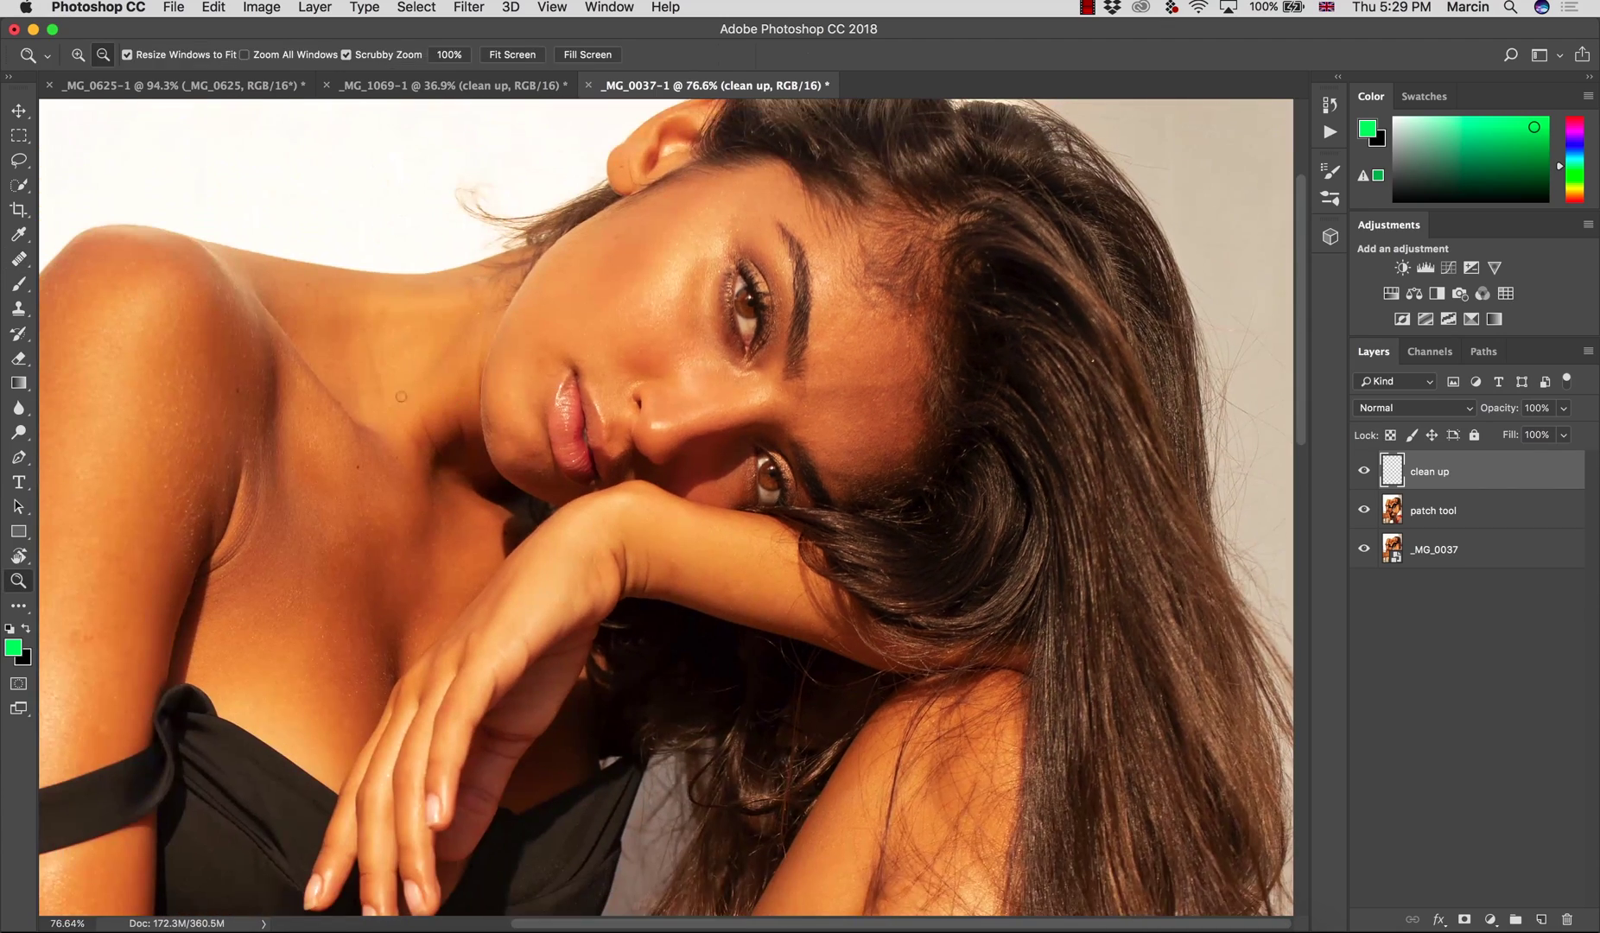
{"action": "scroll", "coordinate": [709, 246], "scroll_direction": "up", "scroll_amount": 5}
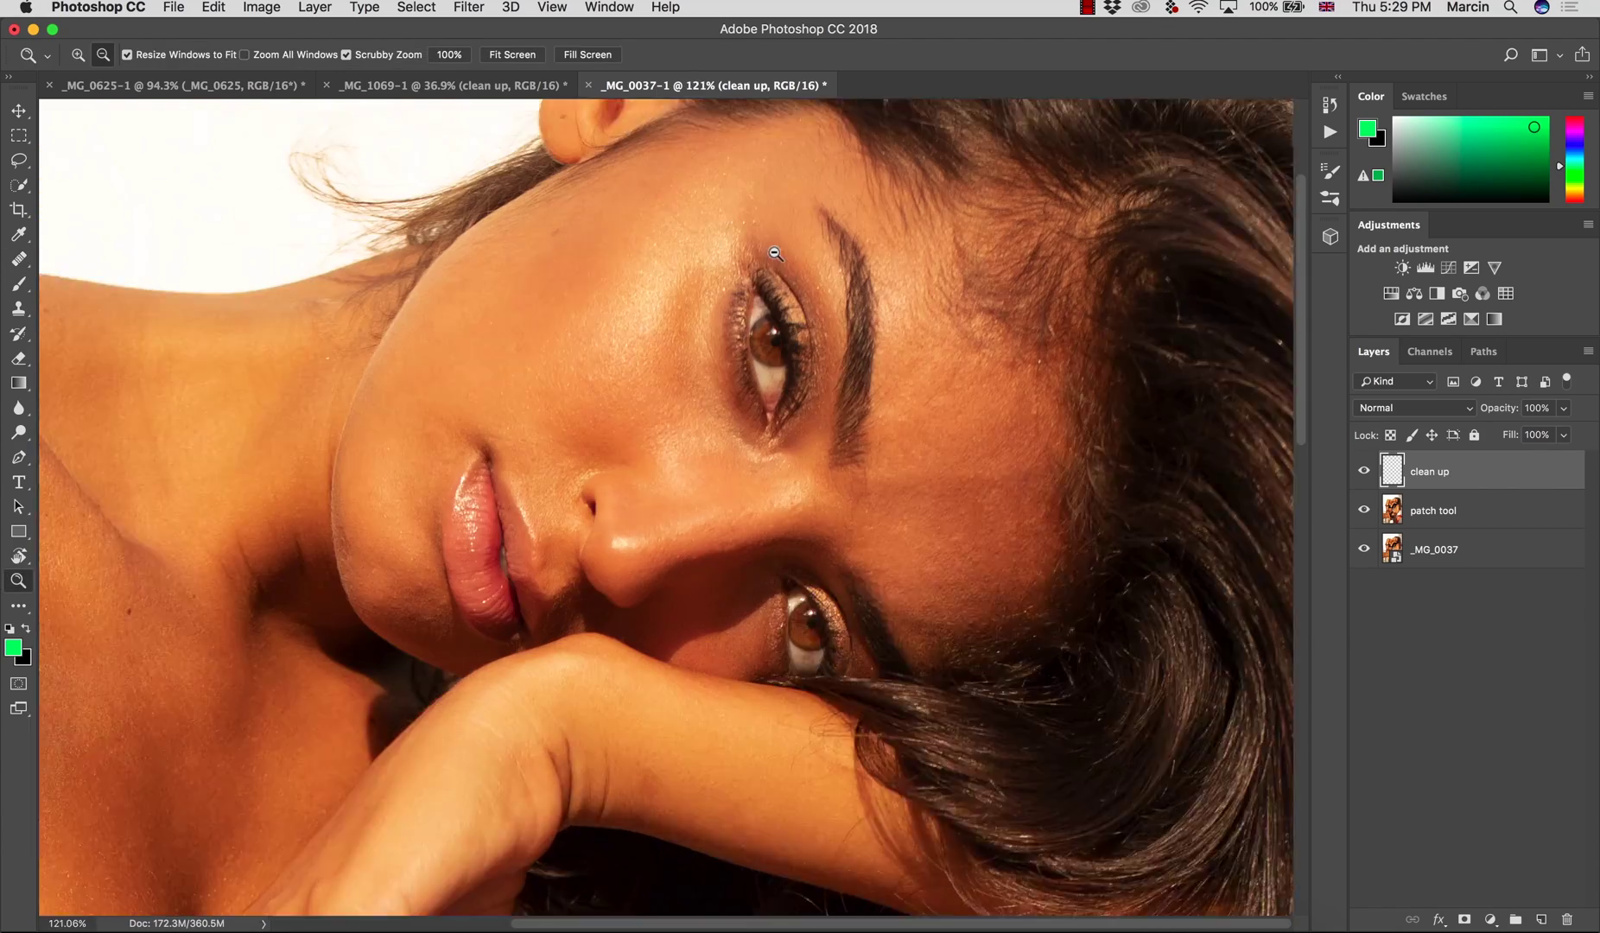
{"action": "left_click", "coordinate": [772, 185], "text": "alt"}
{"action": "left_click_drag", "start_coordinate": [756, 212], "coordinate": [765, 213]}
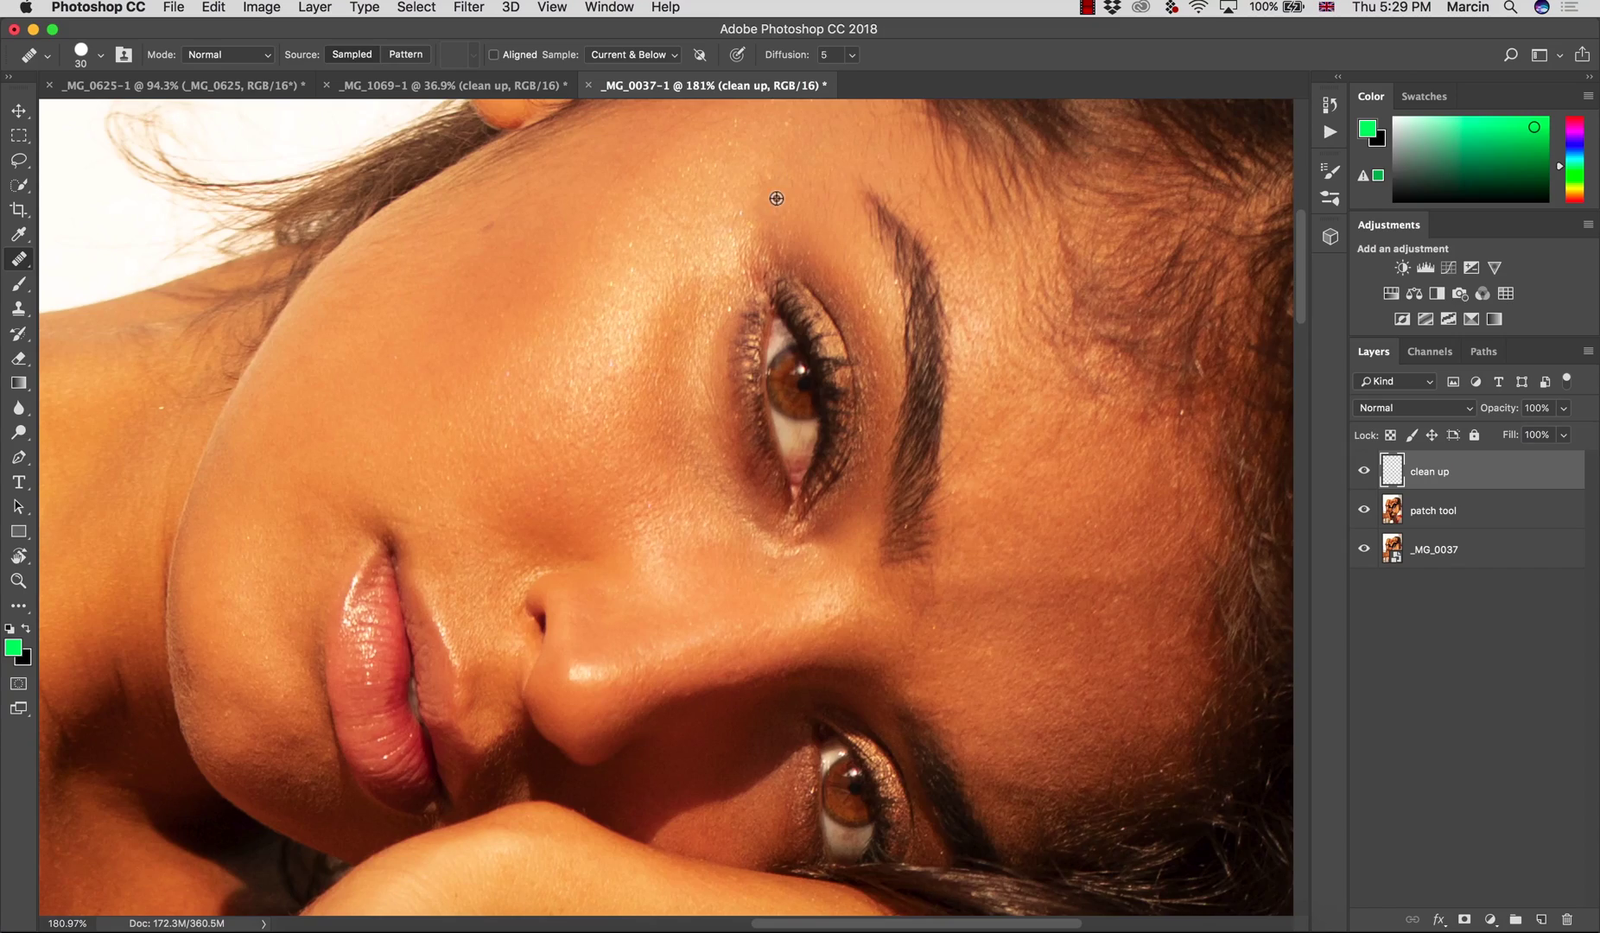
{"action": "scroll", "coordinate": [683, 234], "scroll_direction": "down", "scroll_amount": 5}
{"action": "scroll", "coordinate": [639, 255], "scroll_direction": "up", "scroll_amount": 6}
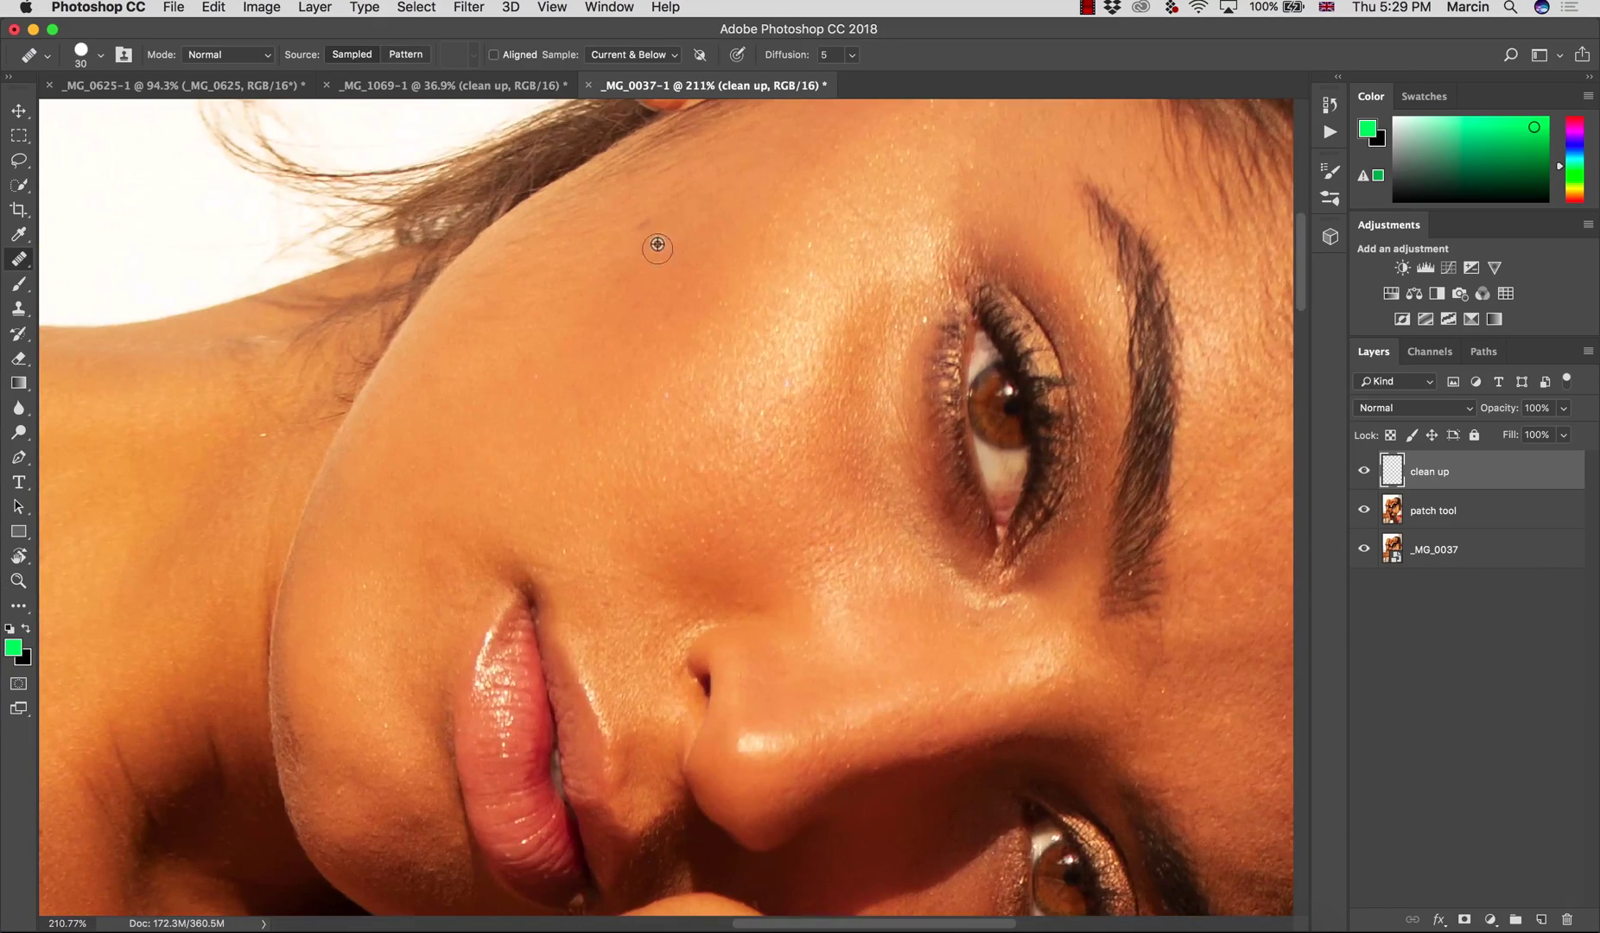
{"action": "scroll", "coordinate": [728, 322], "scroll_direction": "down", "scroll_amount": 8}
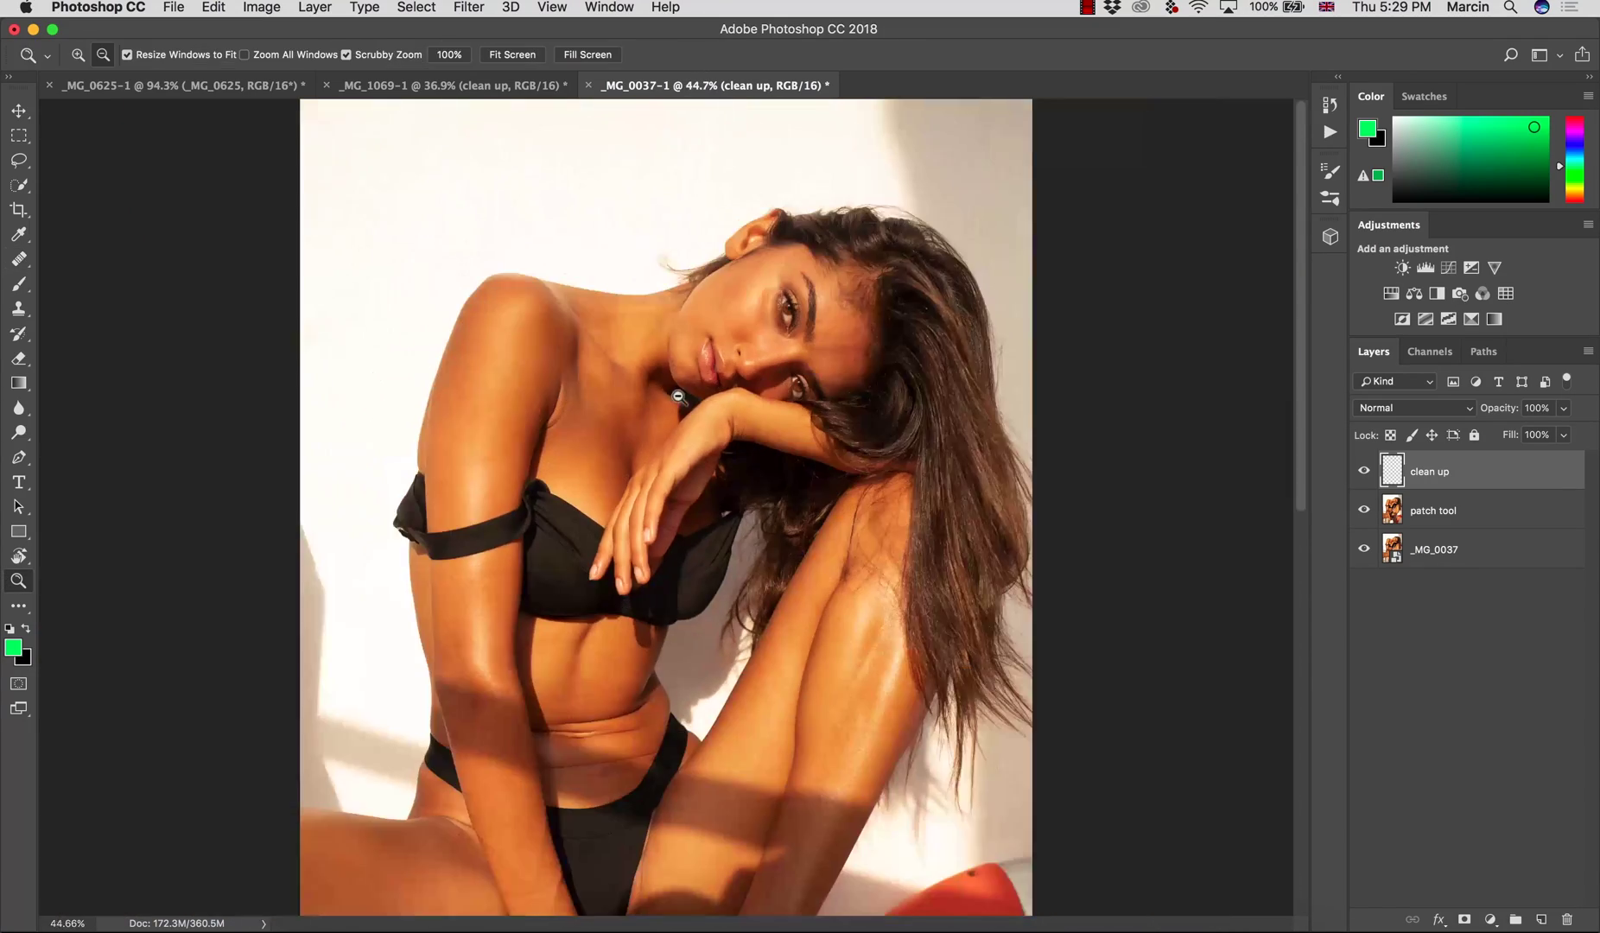
{"action": "left_click_drag", "start_coordinate": [724, 670], "coordinate": [734, 509]}
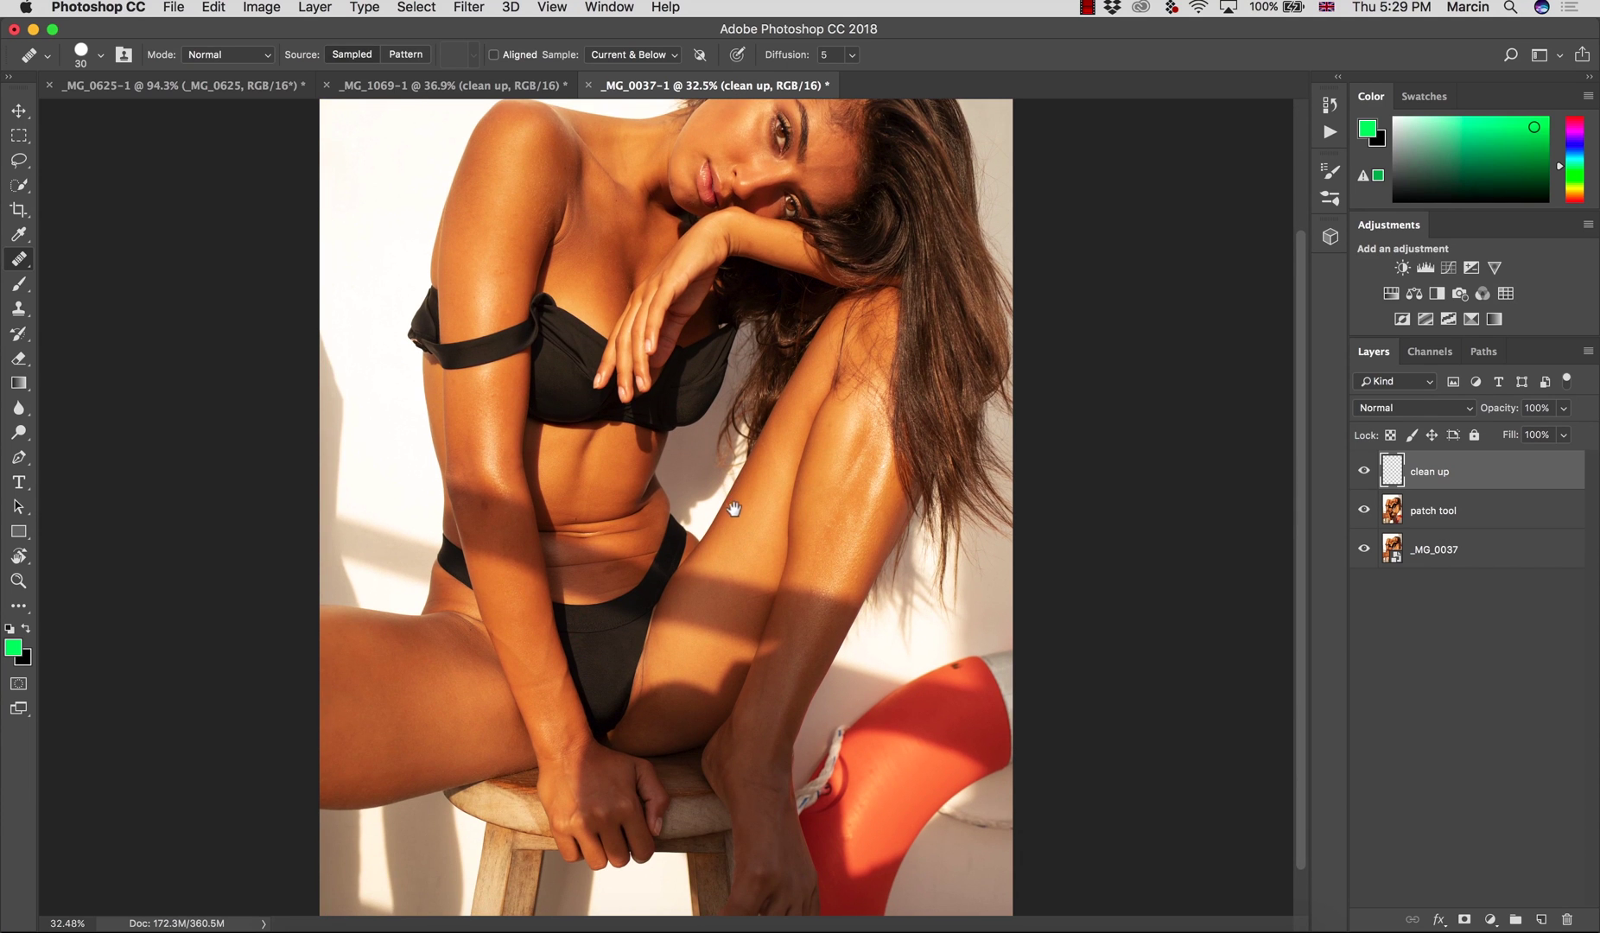
{"action": "left_click_drag", "start_coordinate": [696, 414], "coordinate": [790, 447]}
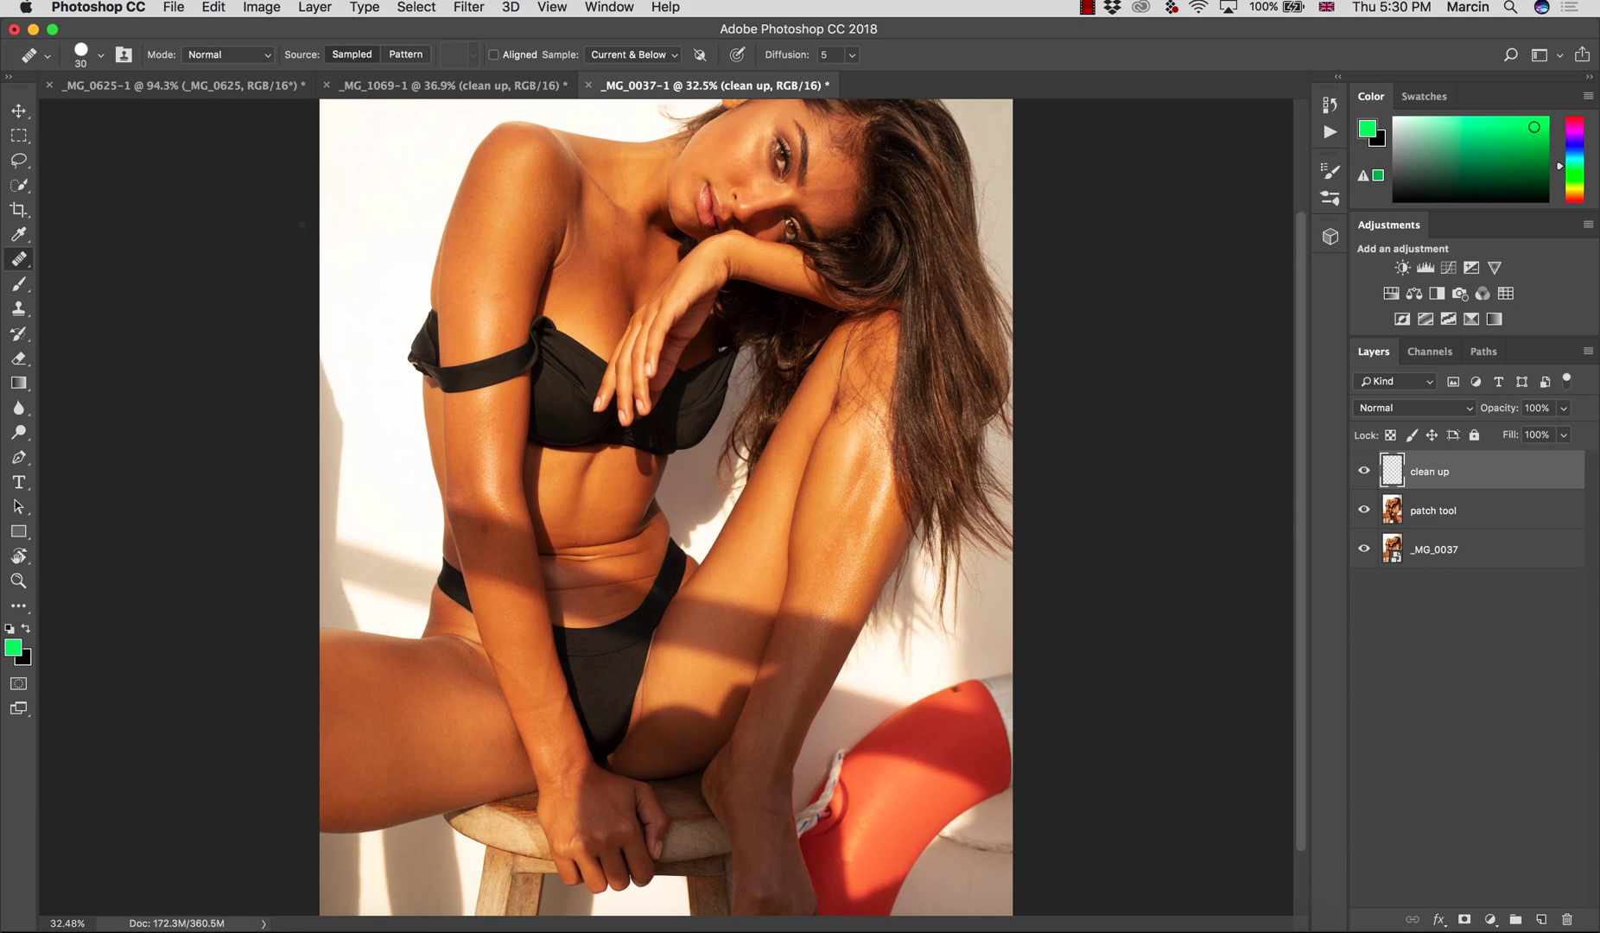
Step: In the _MG_0625 document, add a new layer named "clean up" above the photo
{"action": "left_click", "coordinate": [216, 91]}
{"action": "key", "text": "z"}
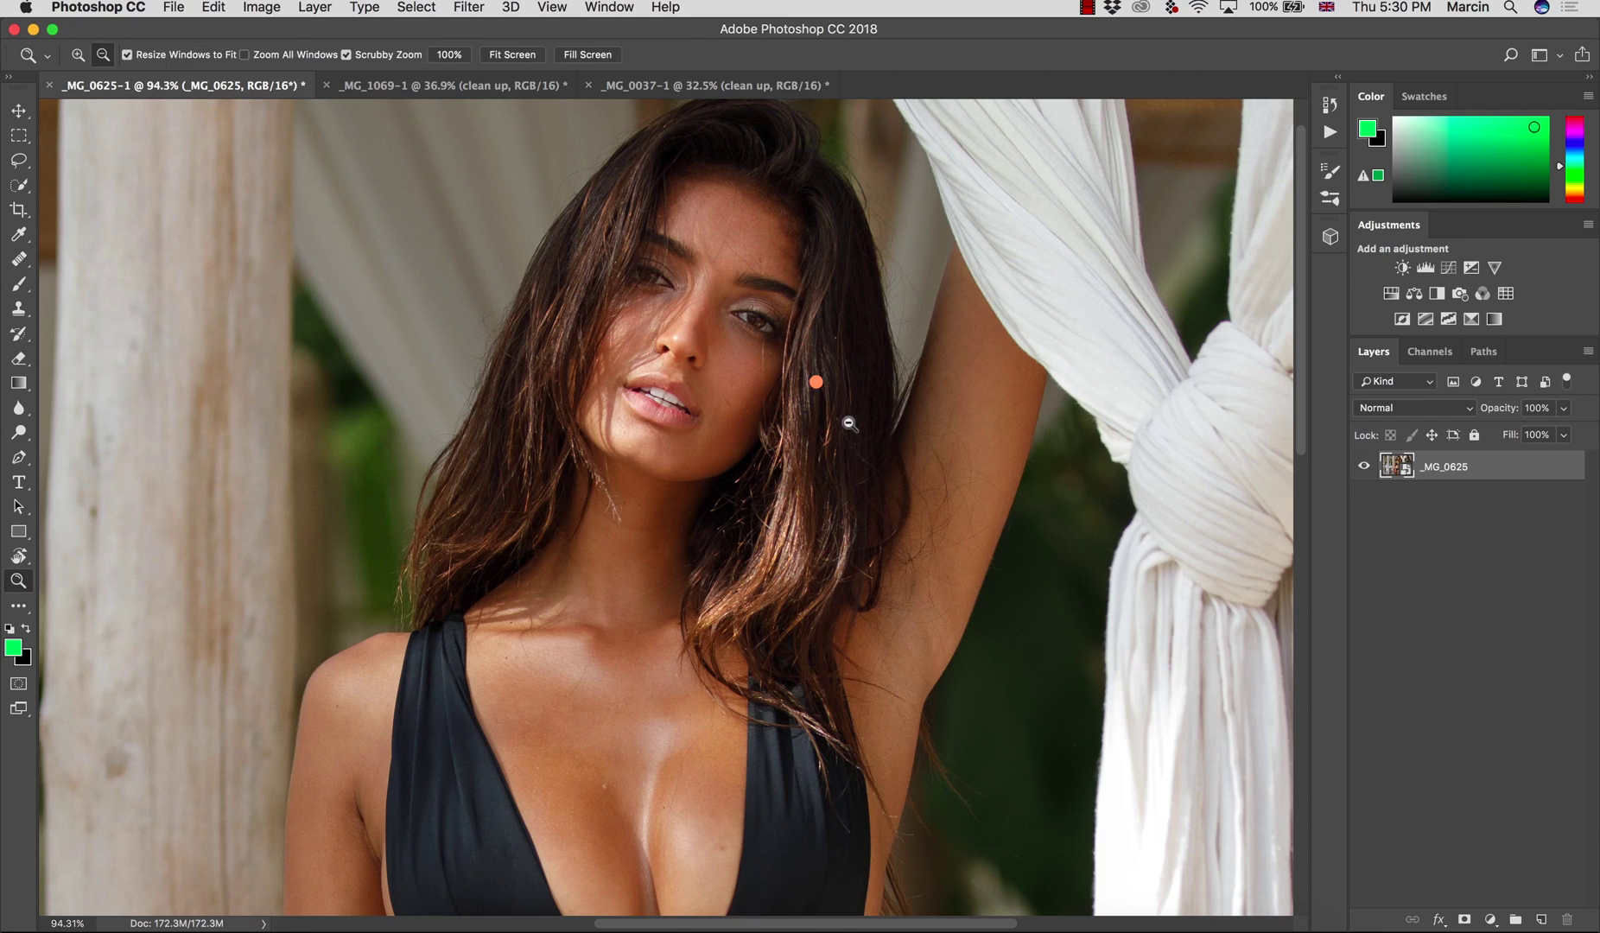
{"action": "left_click_drag", "start_coordinate": [850, 423], "coordinate": [778, 424]}
{"action": "scroll", "coordinate": [793, 644], "scroll_direction": "down", "scroll_amount": 3}
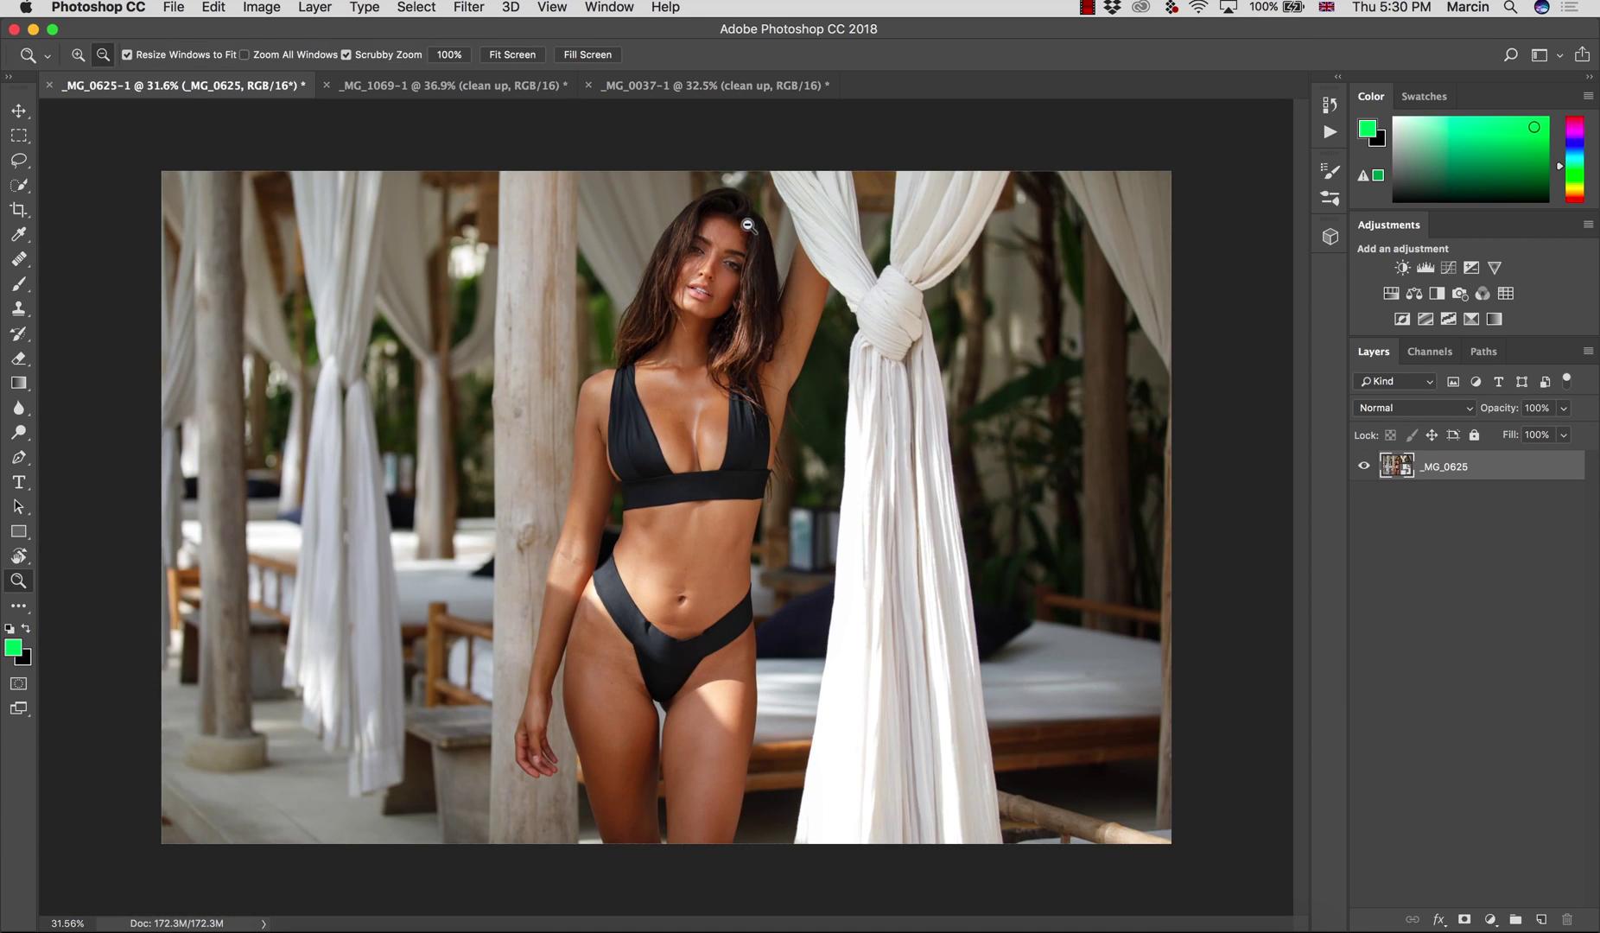
{"action": "scroll", "coordinate": [743, 241], "scroll_direction": "up", "scroll_amount": 4}
{"action": "scroll", "coordinate": [865, 281], "scroll_direction": "up", "scroll_amount": 3}
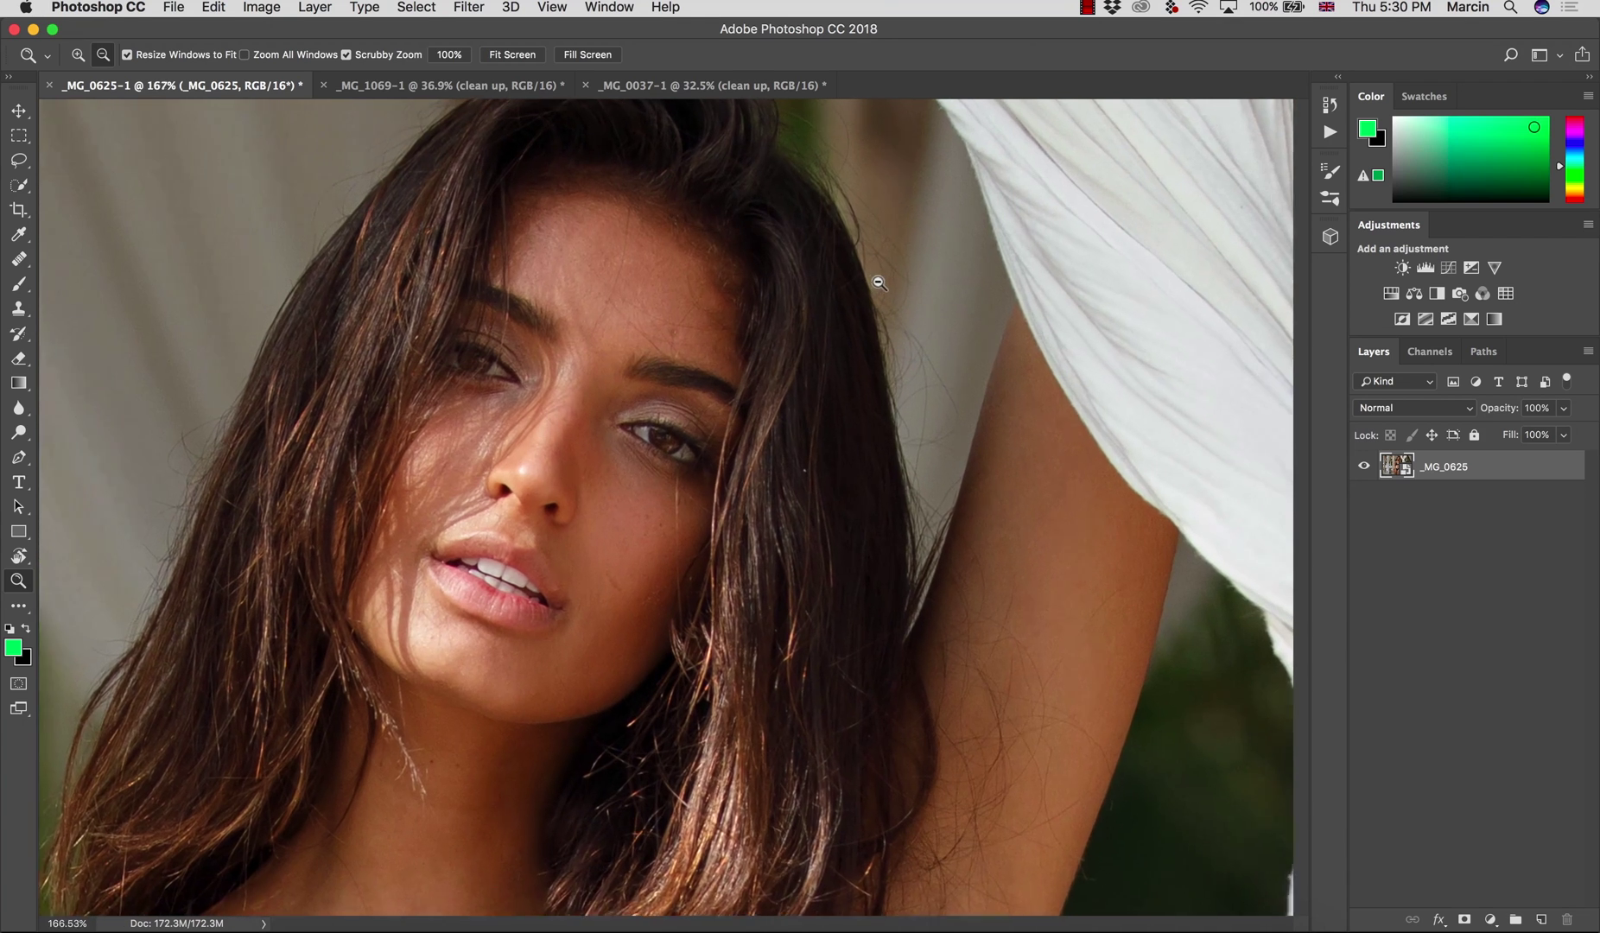
{"action": "key", "text": "j"}
{"action": "left_click", "coordinate": [1539, 919]}
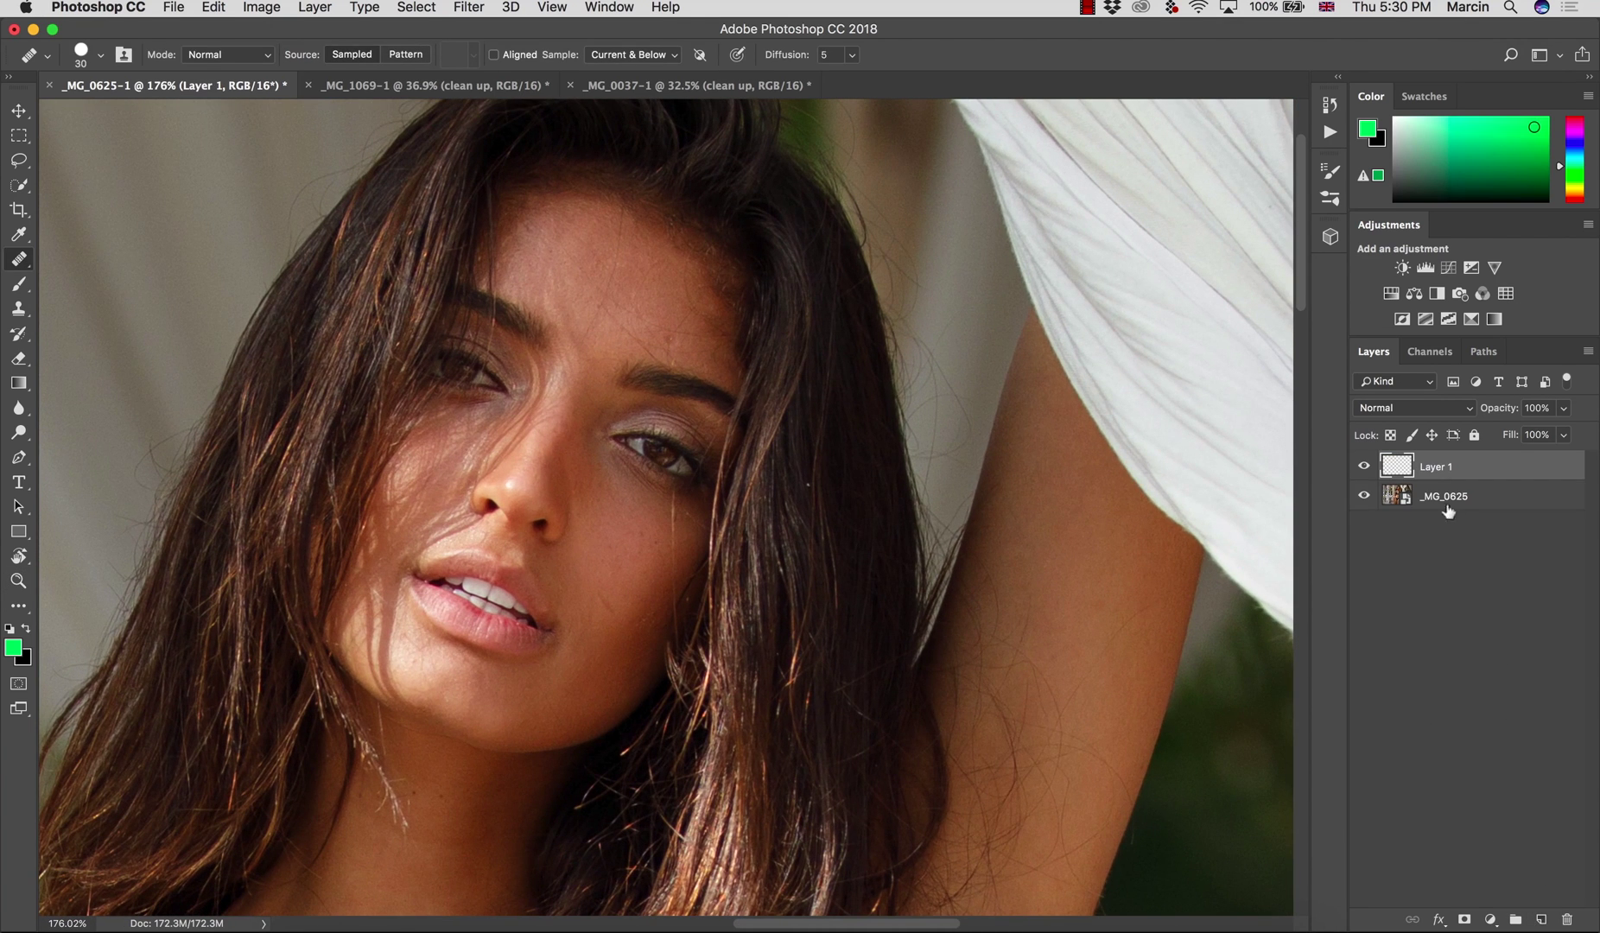
{"action": "double_click", "coordinate": [1440, 466]}
{"action": "type", "text": "clean up"}
{"action": "key", "text": "Return"}
Step: With the Healing Brush at size 15, heal the blemishes and fine hairs on the forehead above the eyebrows
{"action": "key", "text": "z"}
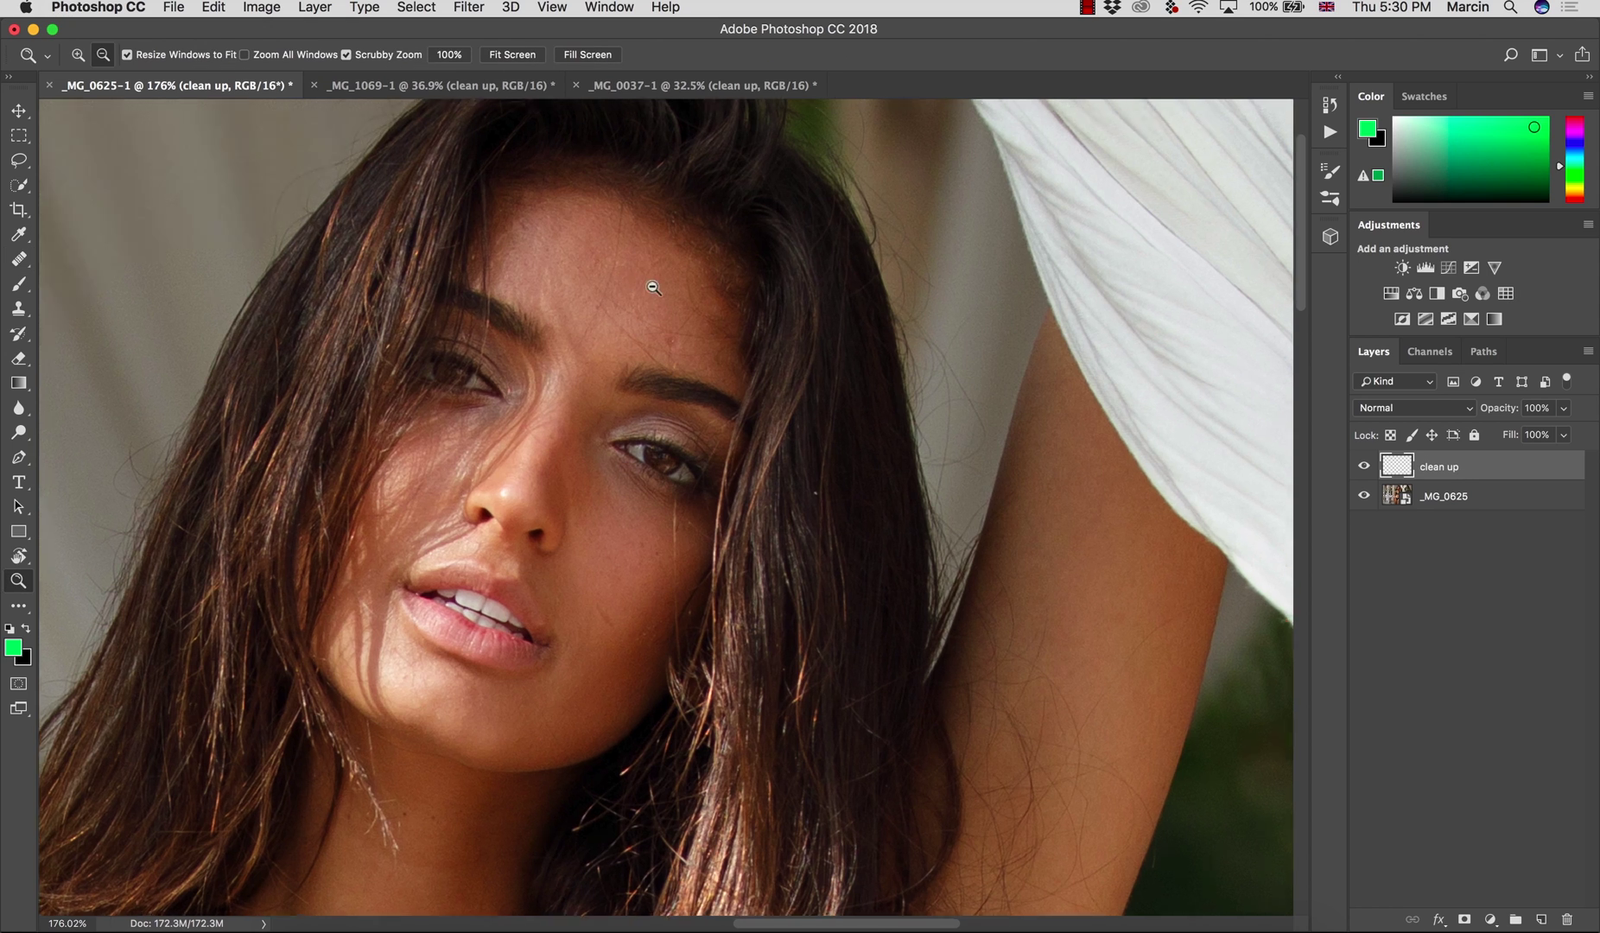
{"action": "left_click_drag", "start_coordinate": [640, 280], "coordinate": [702, 297]}
{"action": "key", "text": "j"}
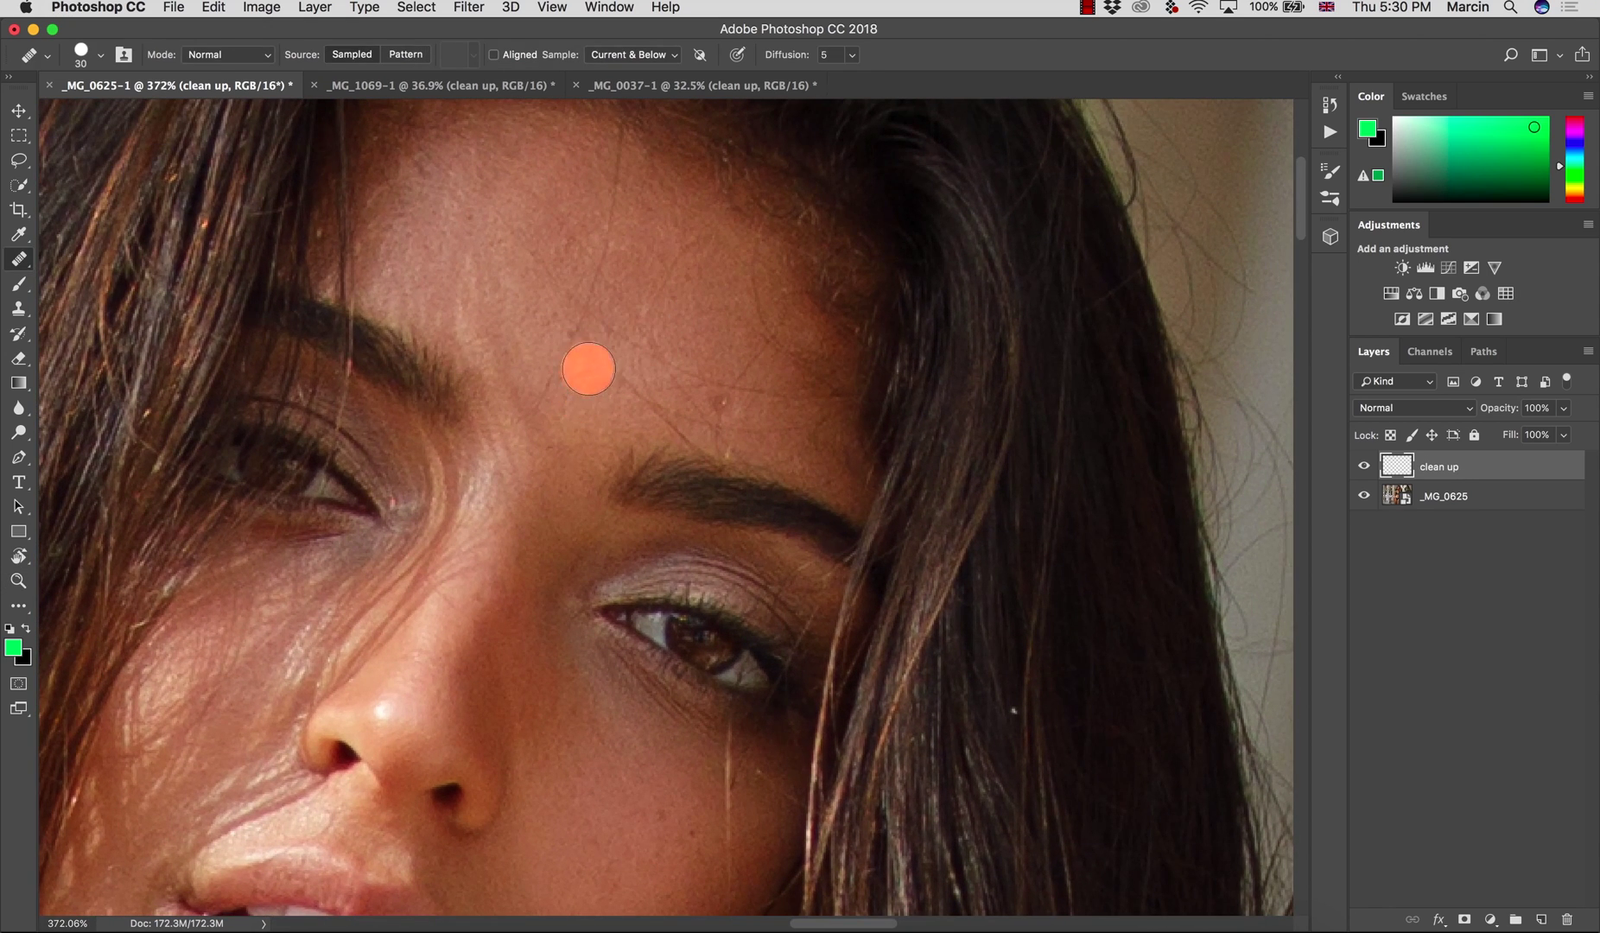
{"action": "key", "text": "bracketleft"}
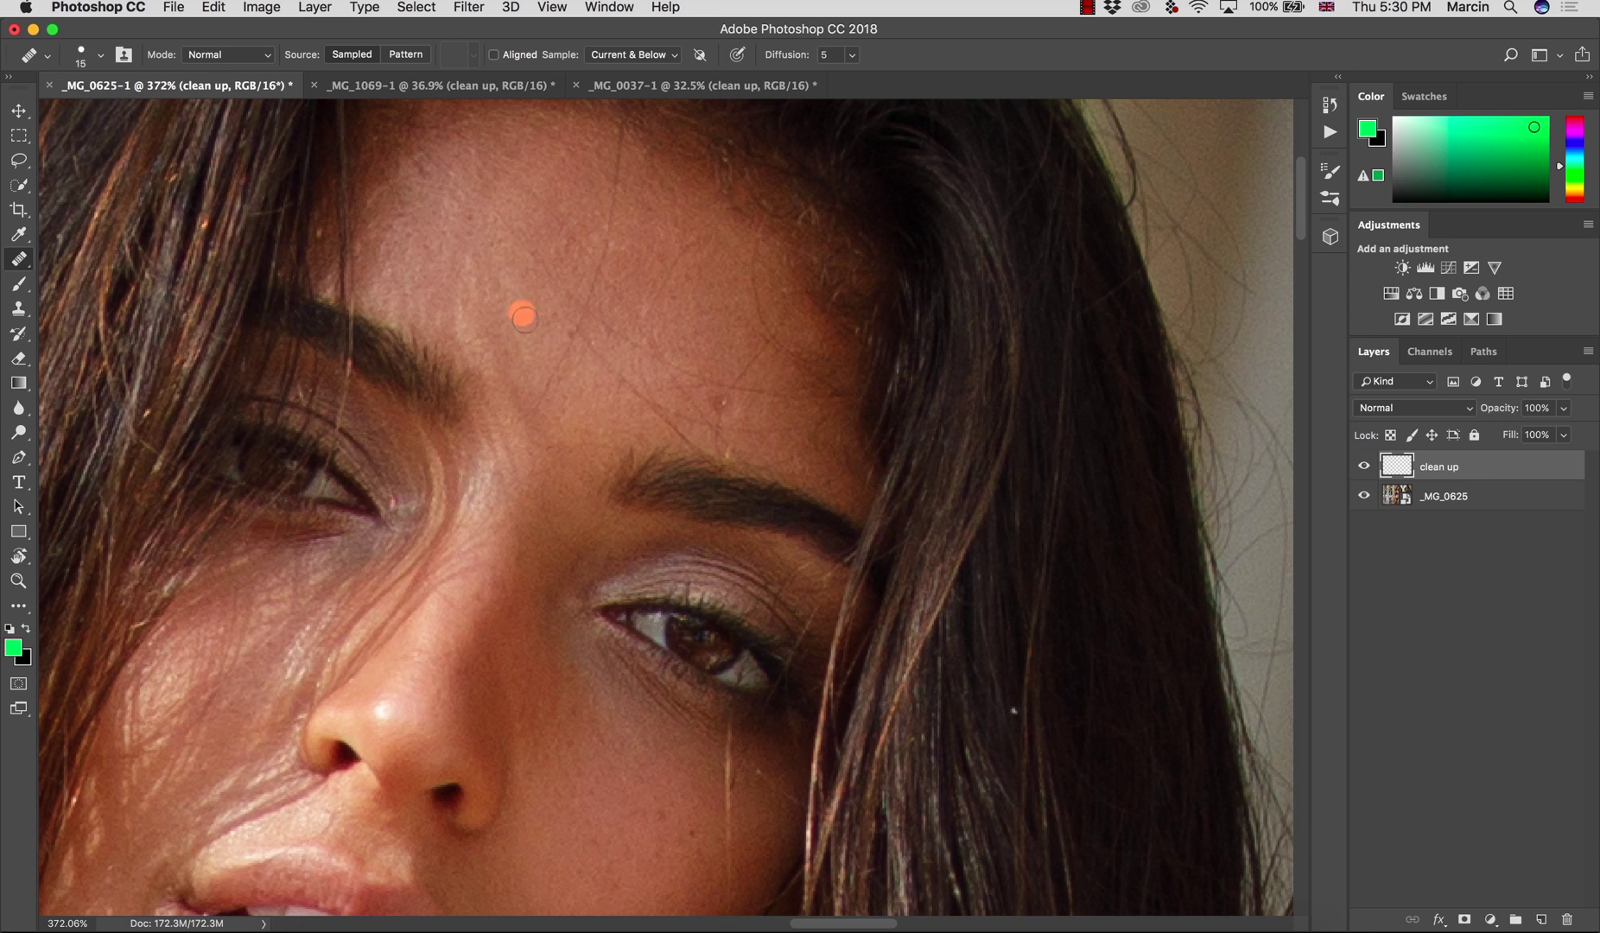
{"action": "left_click", "coordinate": [535, 357], "text": "alt"}
{"action": "scroll", "coordinate": [529, 661], "scroll_direction": "down", "scroll_amount": 5}
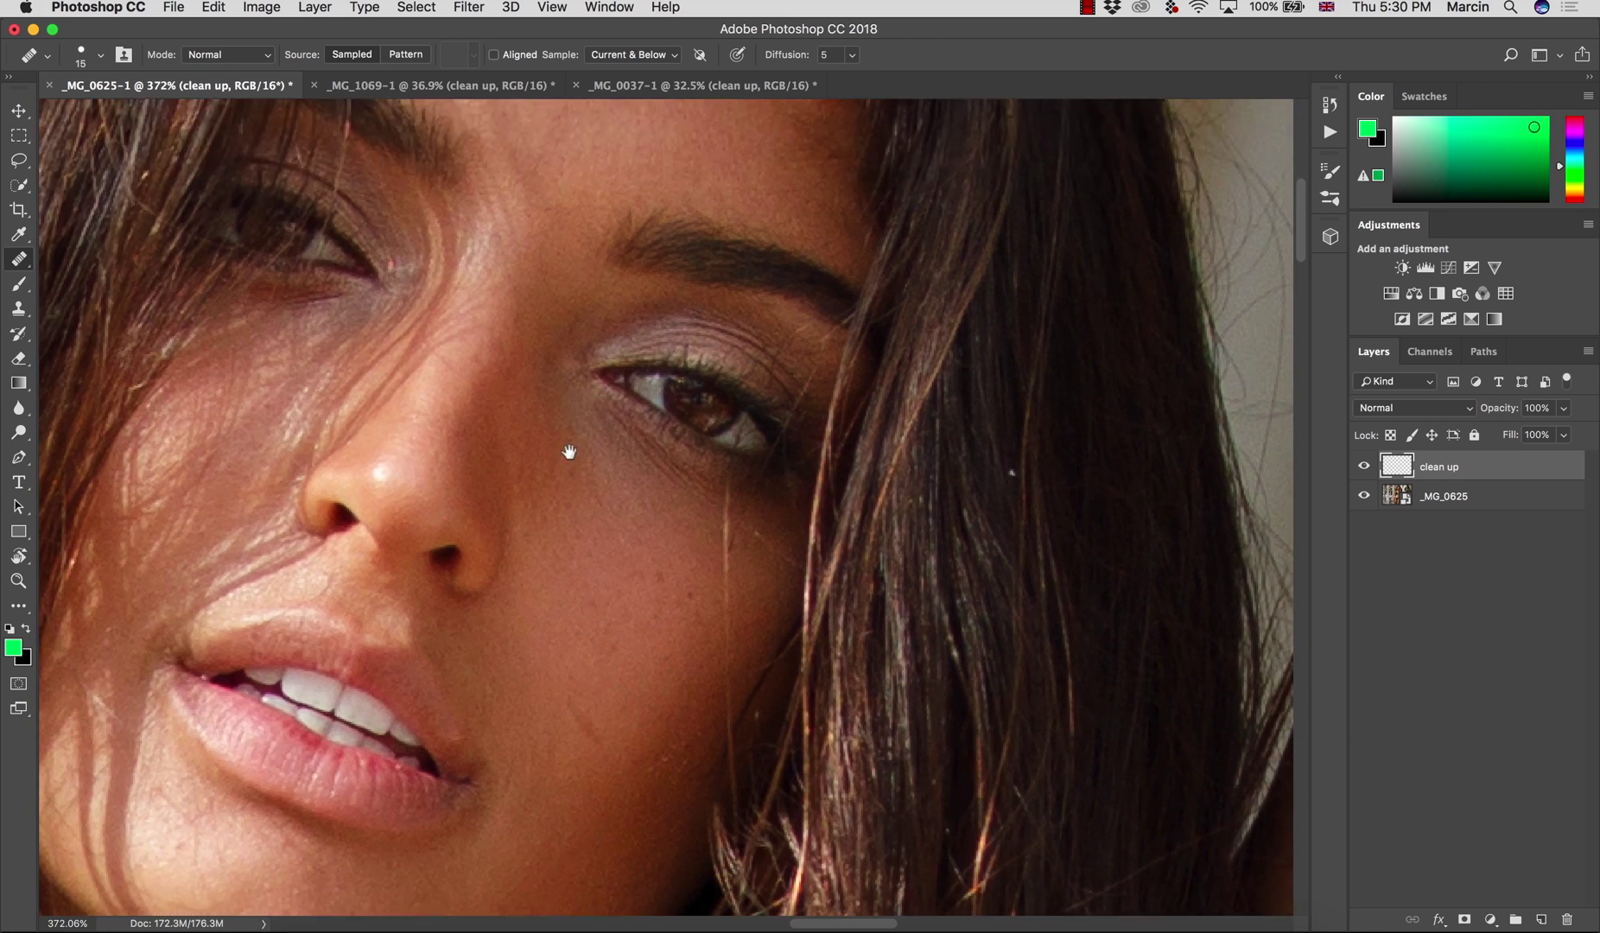
Step: Heal the thin mark on the lower cheek and the small spots beside the lower lip
{"action": "mouse_move", "coordinate": [726, 396]}
{"action": "left_mouse_down"}
{"action": "mouse_move", "coordinate": [729, 515]}
{"action": "mouse_move", "coordinate": [697, 587]}
{"action": "left_mouse_up"}
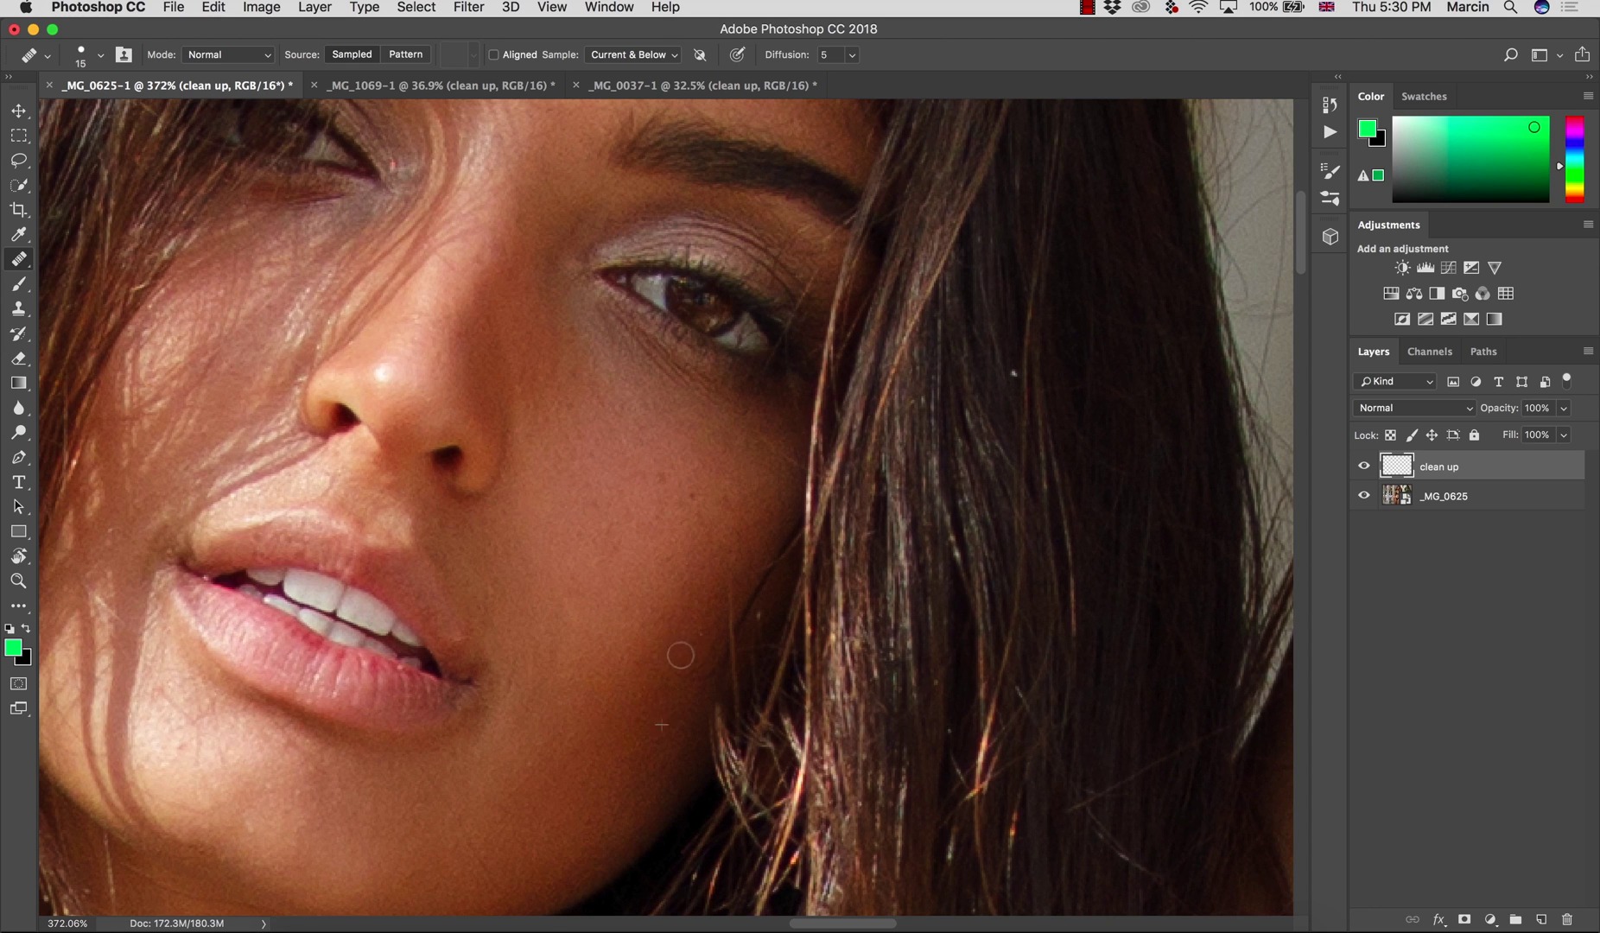
{"action": "left_click_drag", "start_coordinate": [560, 617], "coordinate": [687, 419]}
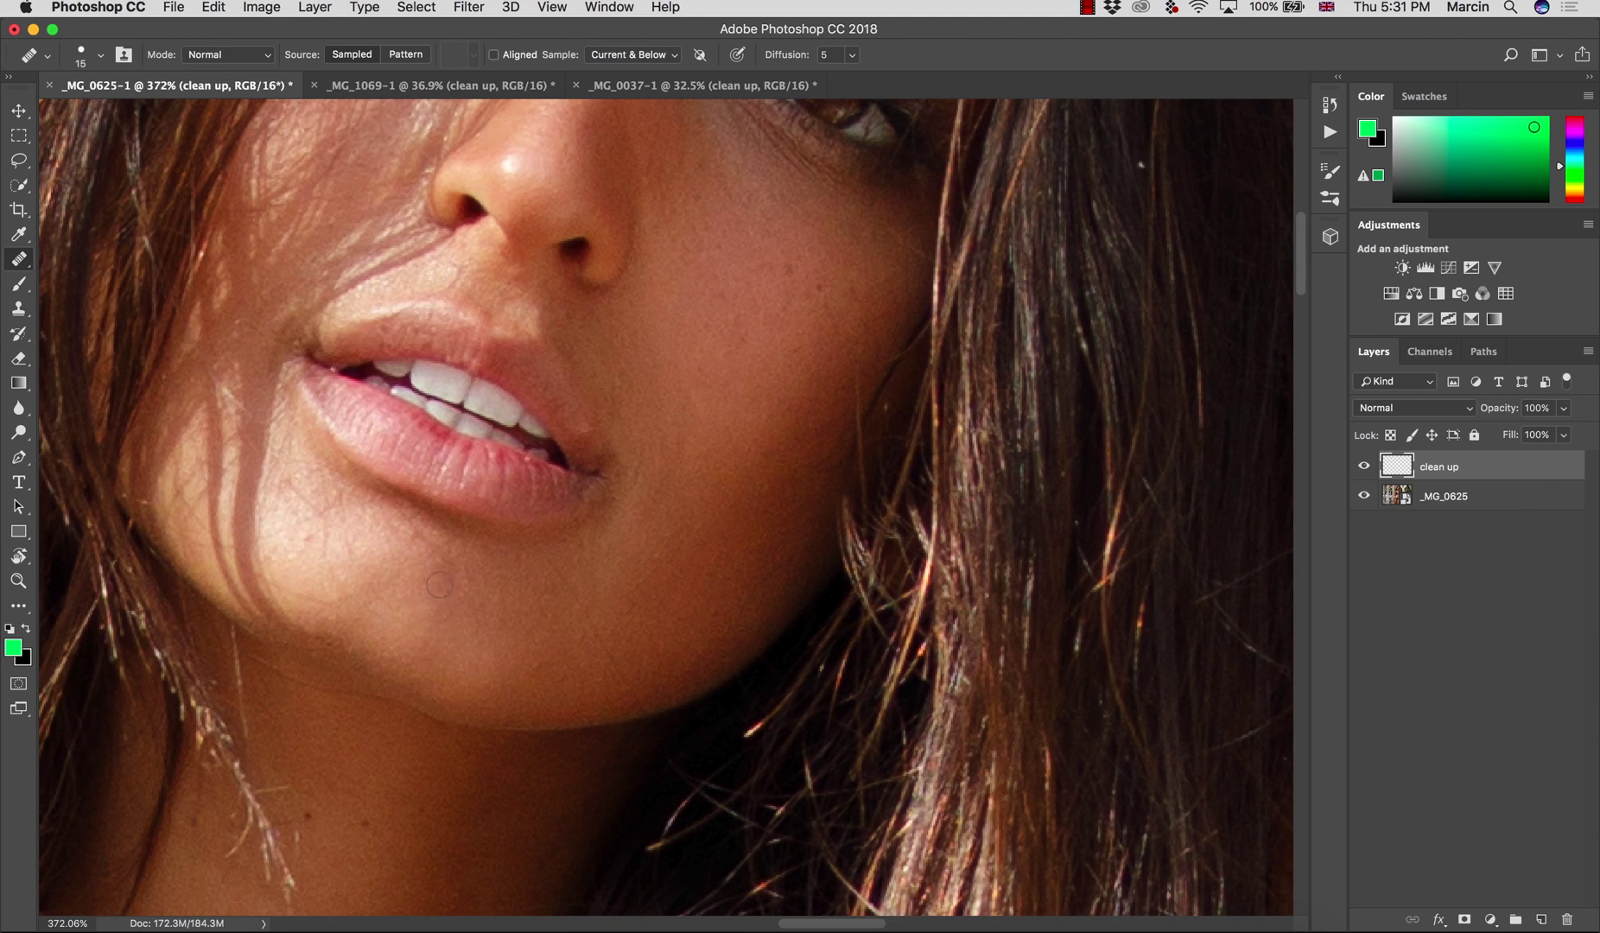
{"action": "left_click", "coordinate": [304, 532], "text": "alt"}
{"action": "left_click", "coordinate": [325, 544]}
{"action": "left_click", "coordinate": [315, 531], "text": "alt"}
{"action": "left_click_drag", "start_coordinate": [321, 501], "coordinate": [323, 511]}
Step: Check the healed face and hair up close and at about 133% magnification
{"action": "key", "text": "alt+space"}
{"action": "left_click_drag", "start_coordinate": [560, 526], "coordinate": [696, 448]}
{"action": "key", "text": "alt+space"}
{"action": "mouse_move", "coordinate": [628, 324]}
{"action": "left_mouse_down"}
{"action": "mouse_move", "coordinate": [686, 314]}
{"action": "mouse_move", "coordinate": [765, 497]}
{"action": "mouse_move", "coordinate": [687, 492]}
{"action": "mouse_move", "coordinate": [605, 447]}
{"action": "left_mouse_up"}
{"action": "key", "text": "space"}
{"action": "key", "text": "super+space"}
{"action": "mouse_move", "coordinate": [711, 443]}
{"action": "left_mouse_down"}
{"action": "mouse_move", "coordinate": [753, 444]}
{"action": "mouse_move", "coordinate": [697, 492]}
{"action": "left_mouse_up"}
{"action": "key", "text": "alt+space"}
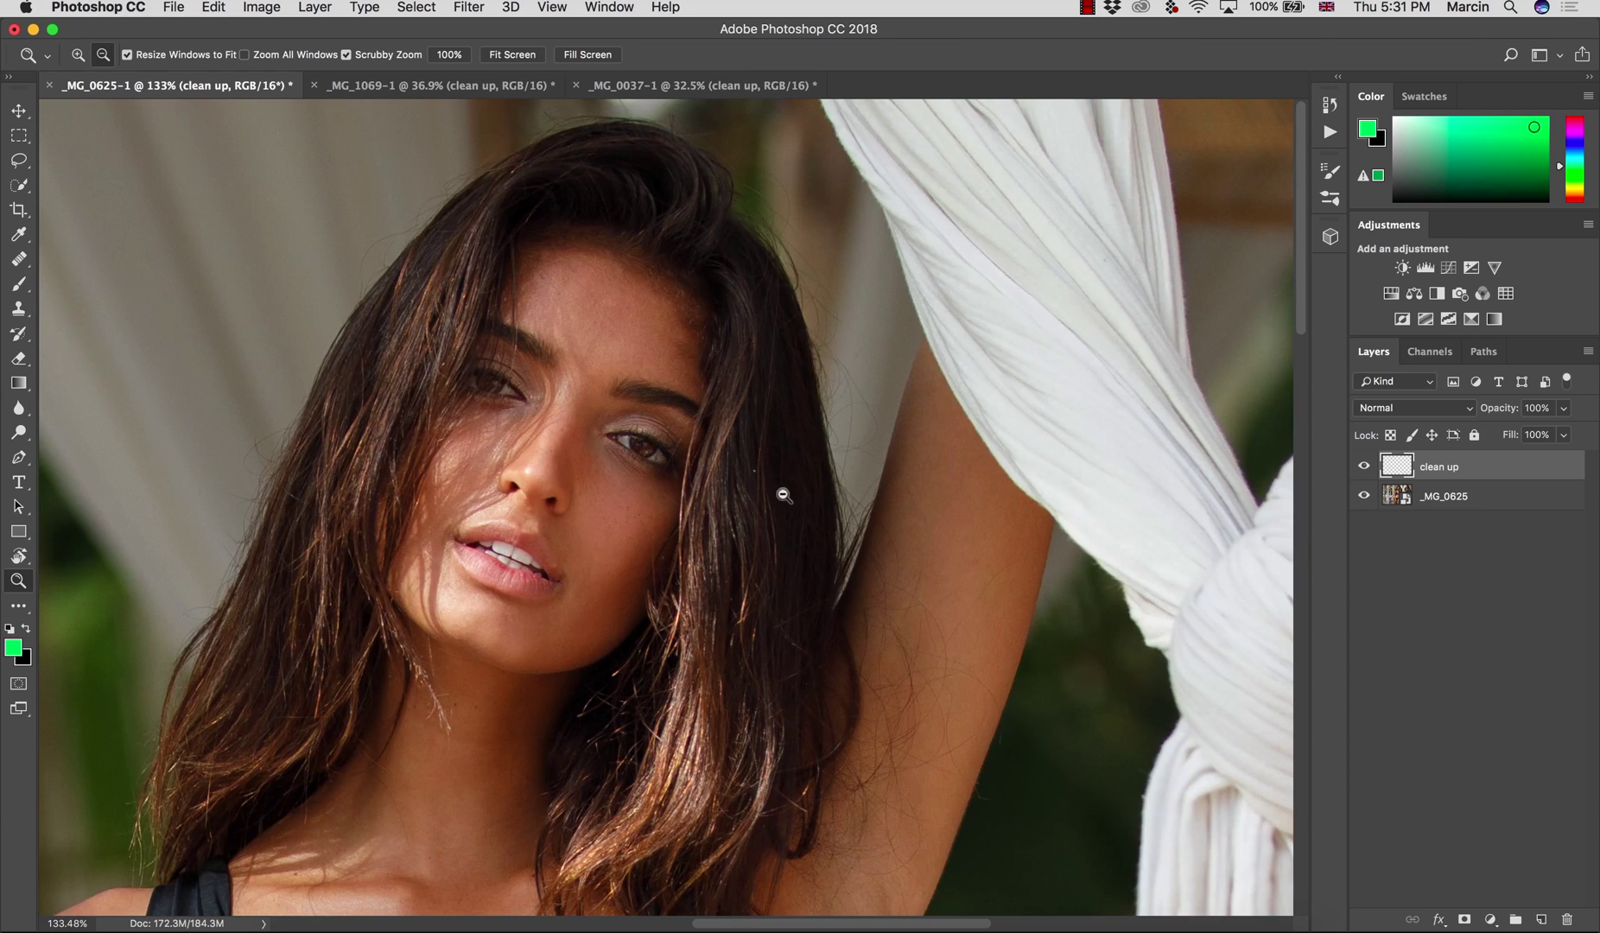
Step: With the Clone Stamp at size 10, remove the light specks in the dark hair beside the face
{"action": "scroll", "coordinate": [782, 493], "scroll_direction": "up", "scroll_amount": 6}
{"action": "key", "text": "j"}
{"action": "key", "text": "s"}
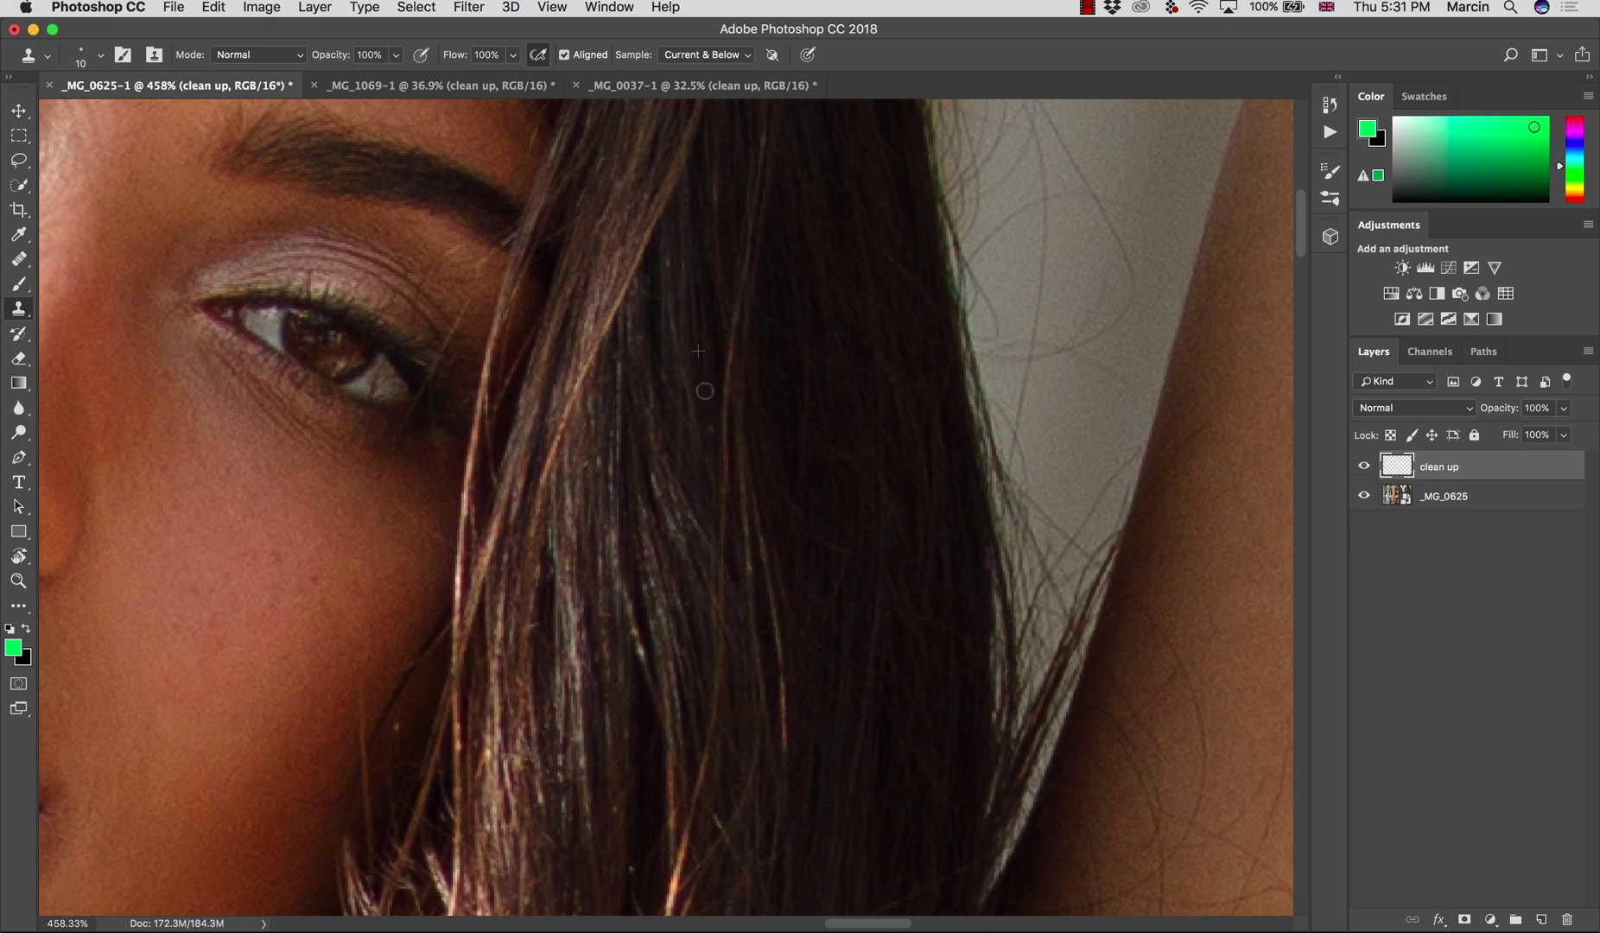
{"action": "key", "text": "z"}
{"action": "left_click_drag", "start_coordinate": [705, 542], "coordinate": [649, 623]}
{"action": "left_click_drag", "start_coordinate": [725, 685], "coordinate": [691, 542]}
{"action": "key", "text": "z"}
{"action": "left_click_drag", "start_coordinate": [691, 462], "coordinate": [765, 436]}
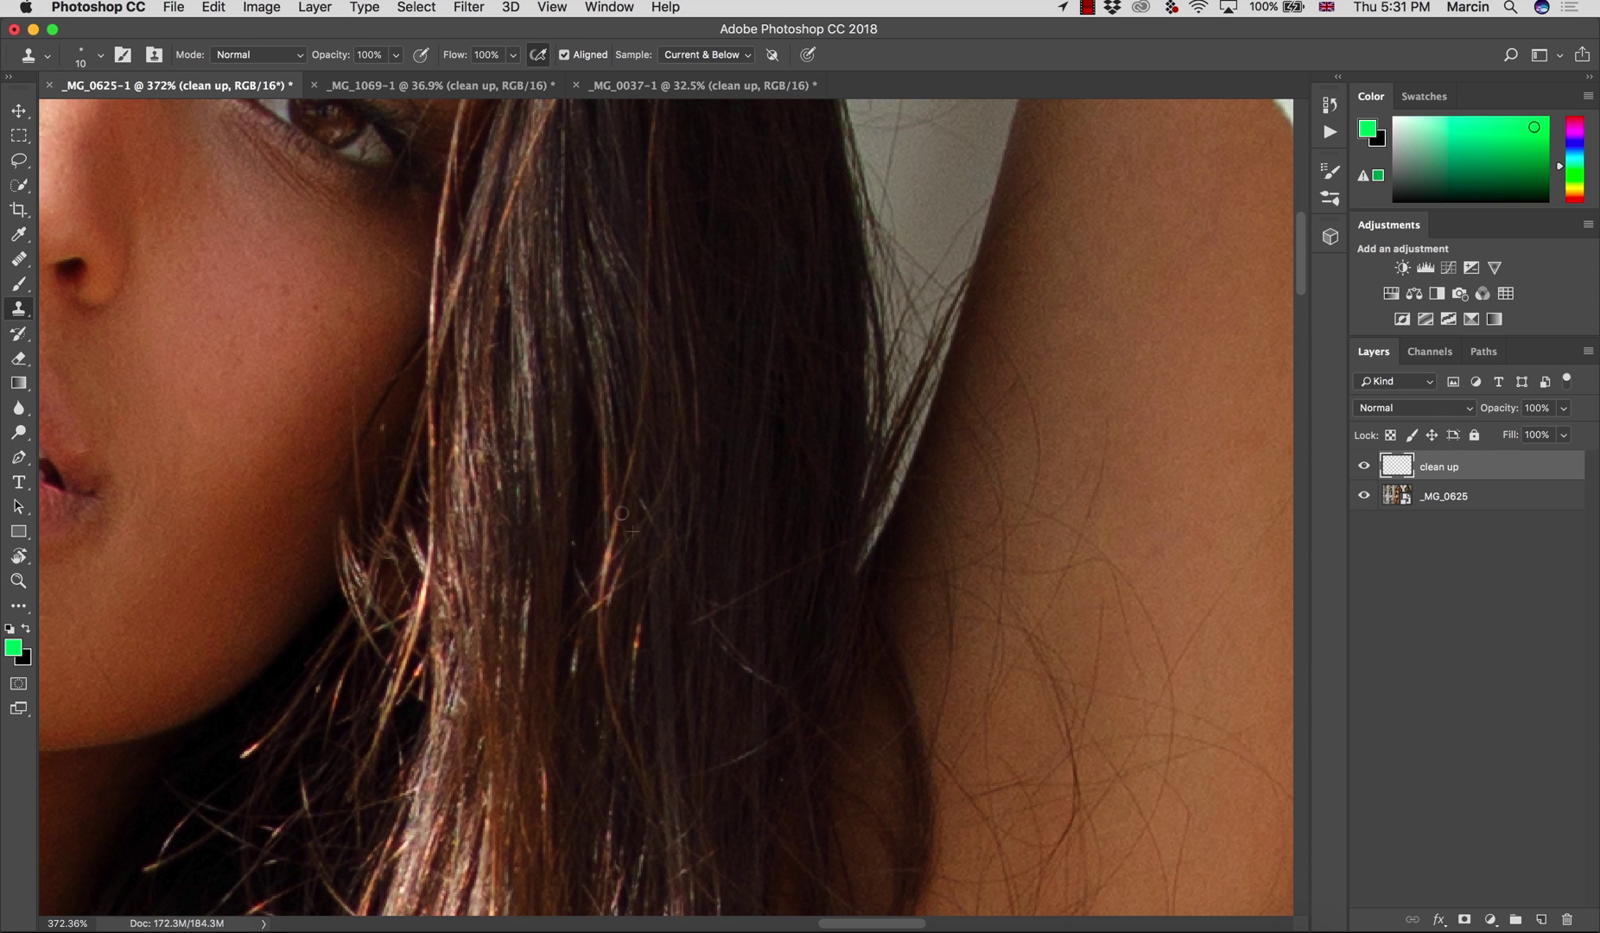
Step: With the Clone Stamp at size 10, remove the bright stray hair ends in the dark gap beside the neck
{"action": "key", "text": "z"}
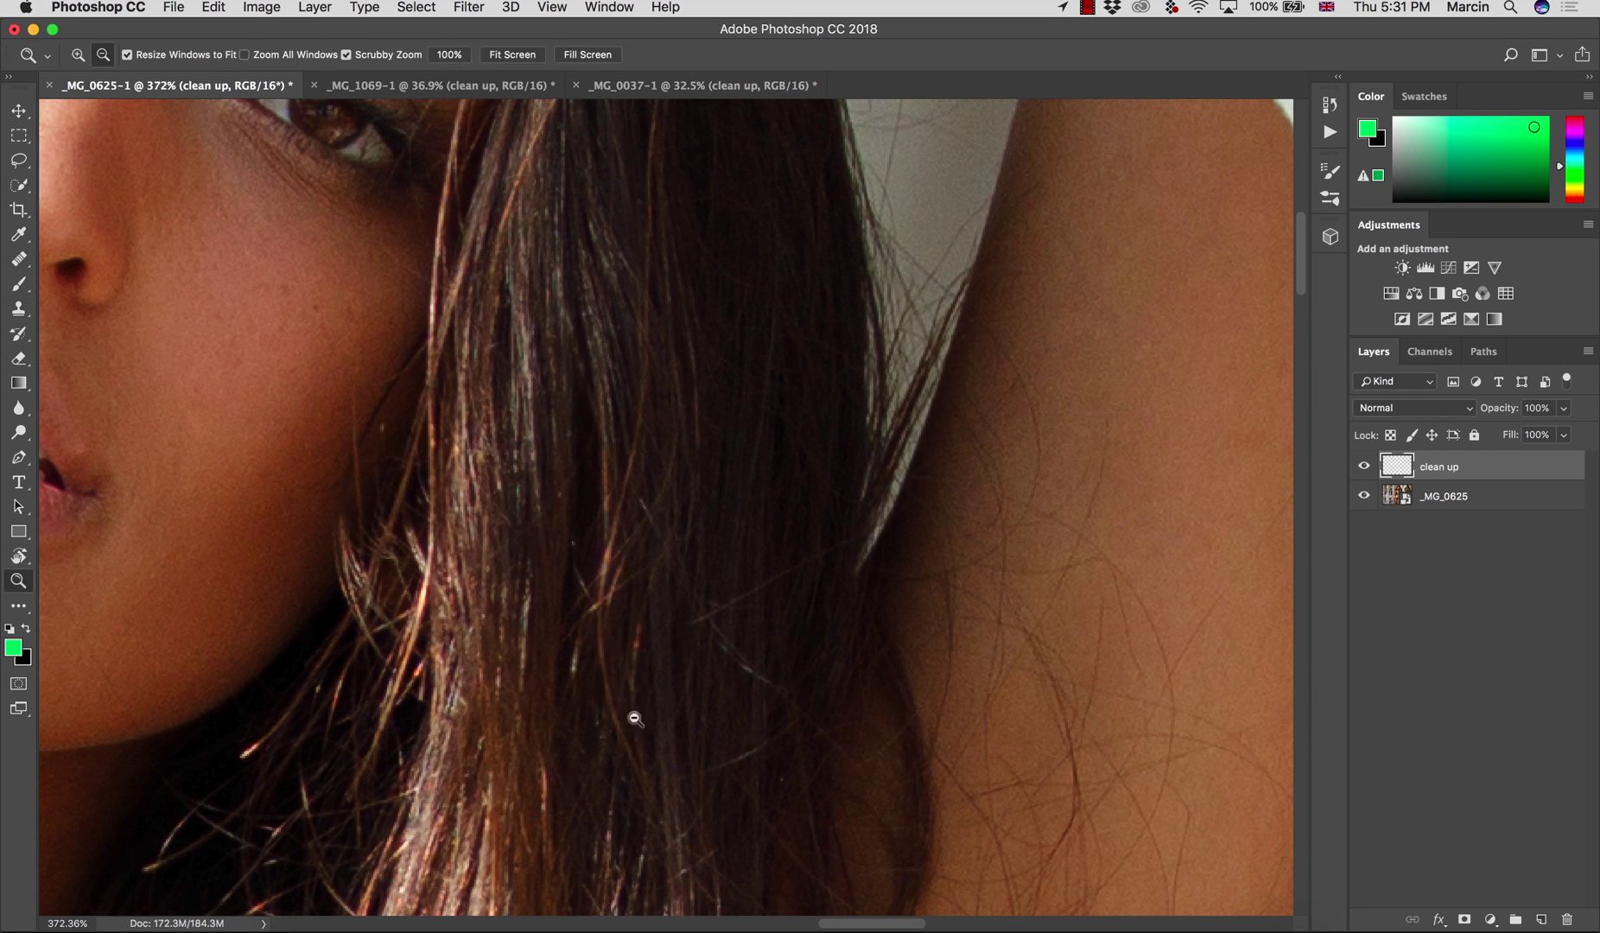
{"action": "left_click_drag", "start_coordinate": [632, 684], "coordinate": [527, 709]}
{"action": "key", "text": "z"}
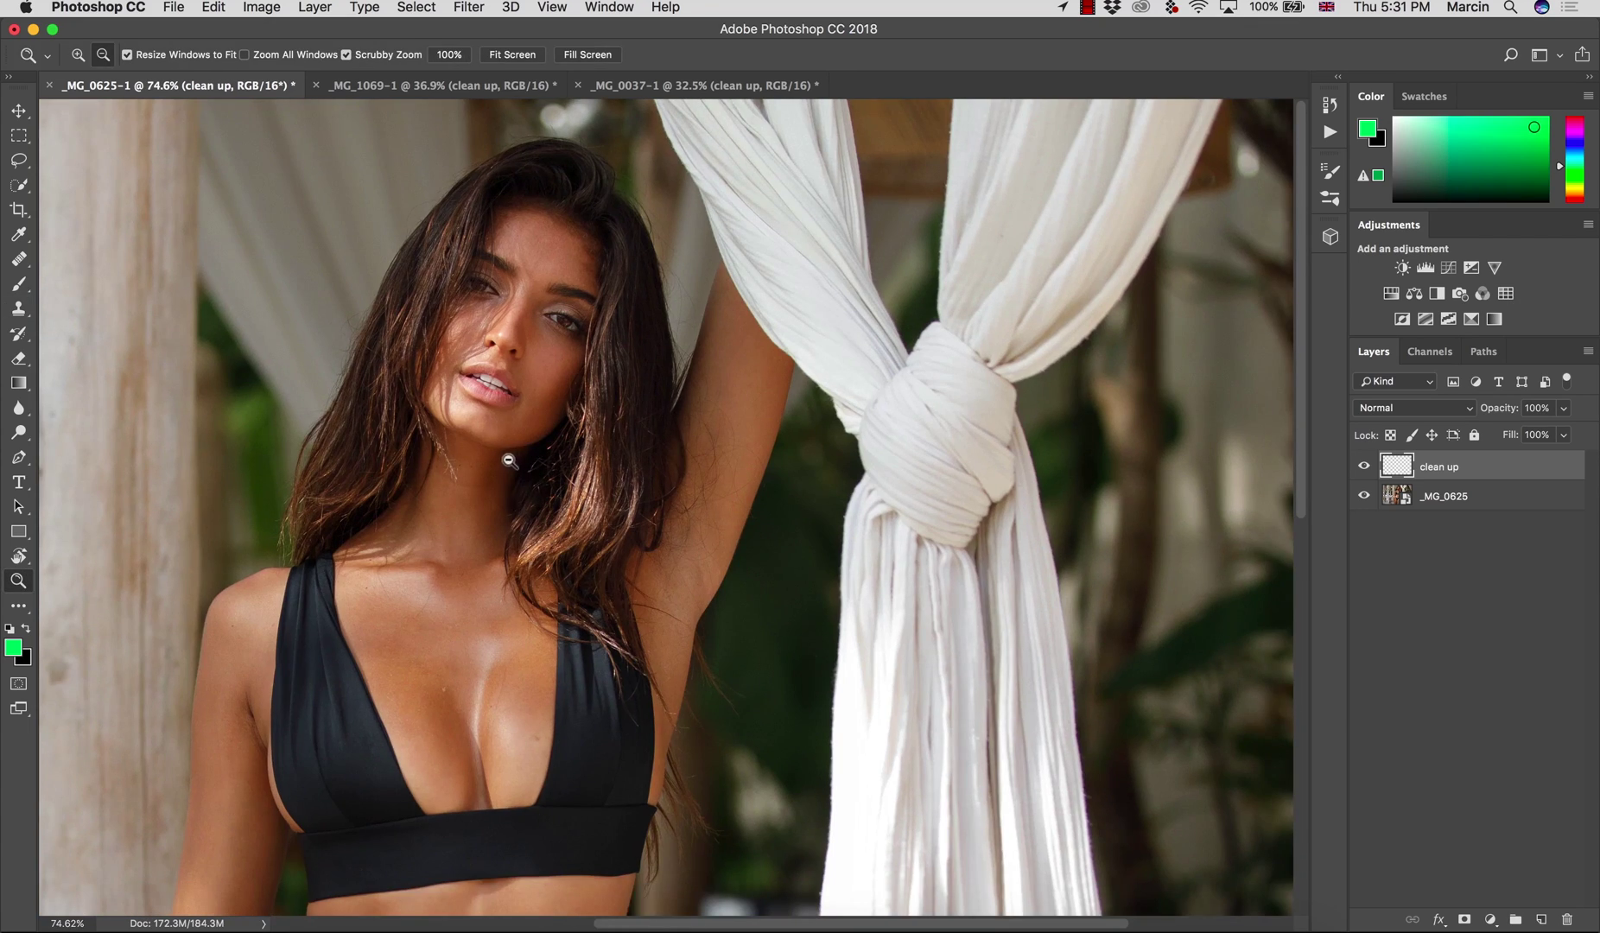
{"action": "mouse_move", "coordinate": [510, 460]}
{"action": "left_mouse_down"}
{"action": "mouse_move", "coordinate": [629, 454]}
{"action": "mouse_move", "coordinate": [690, 372]}
{"action": "left_mouse_up"}
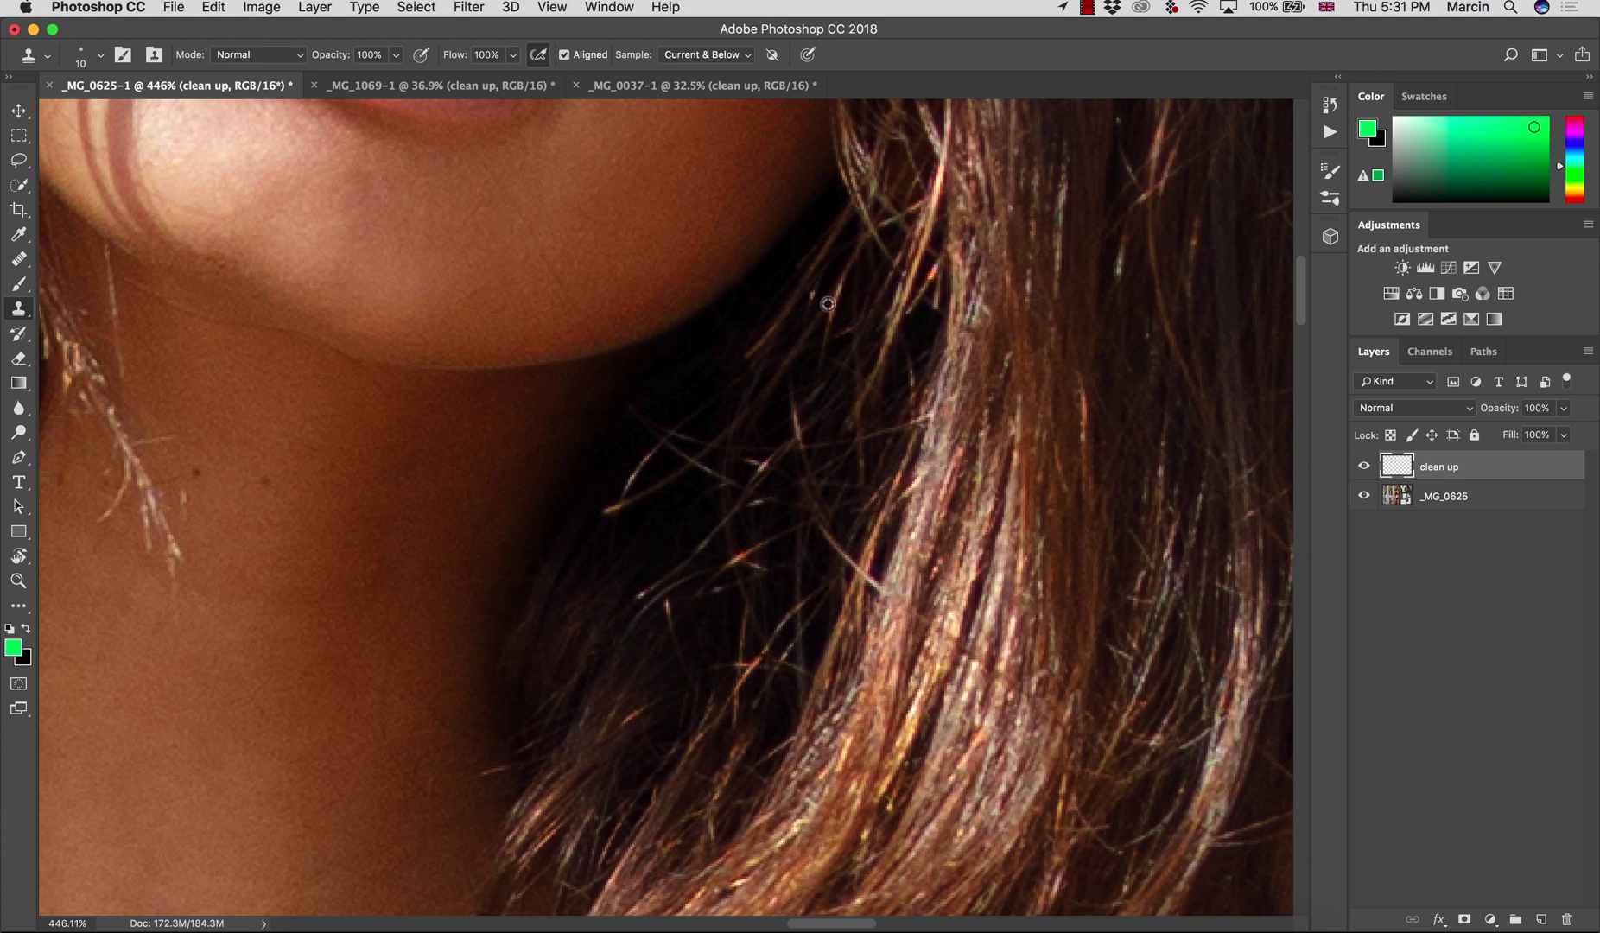
{"action": "left_click", "coordinate": [631, 445], "text": "alt"}
{"action": "mouse_move", "coordinate": [653, 447]}
{"action": "left_mouse_down"}
{"action": "mouse_move", "coordinate": [617, 487]}
{"action": "mouse_move", "coordinate": [626, 499]}
{"action": "left_mouse_up"}
{"action": "left_click", "coordinate": [642, 481], "text": "alt"}
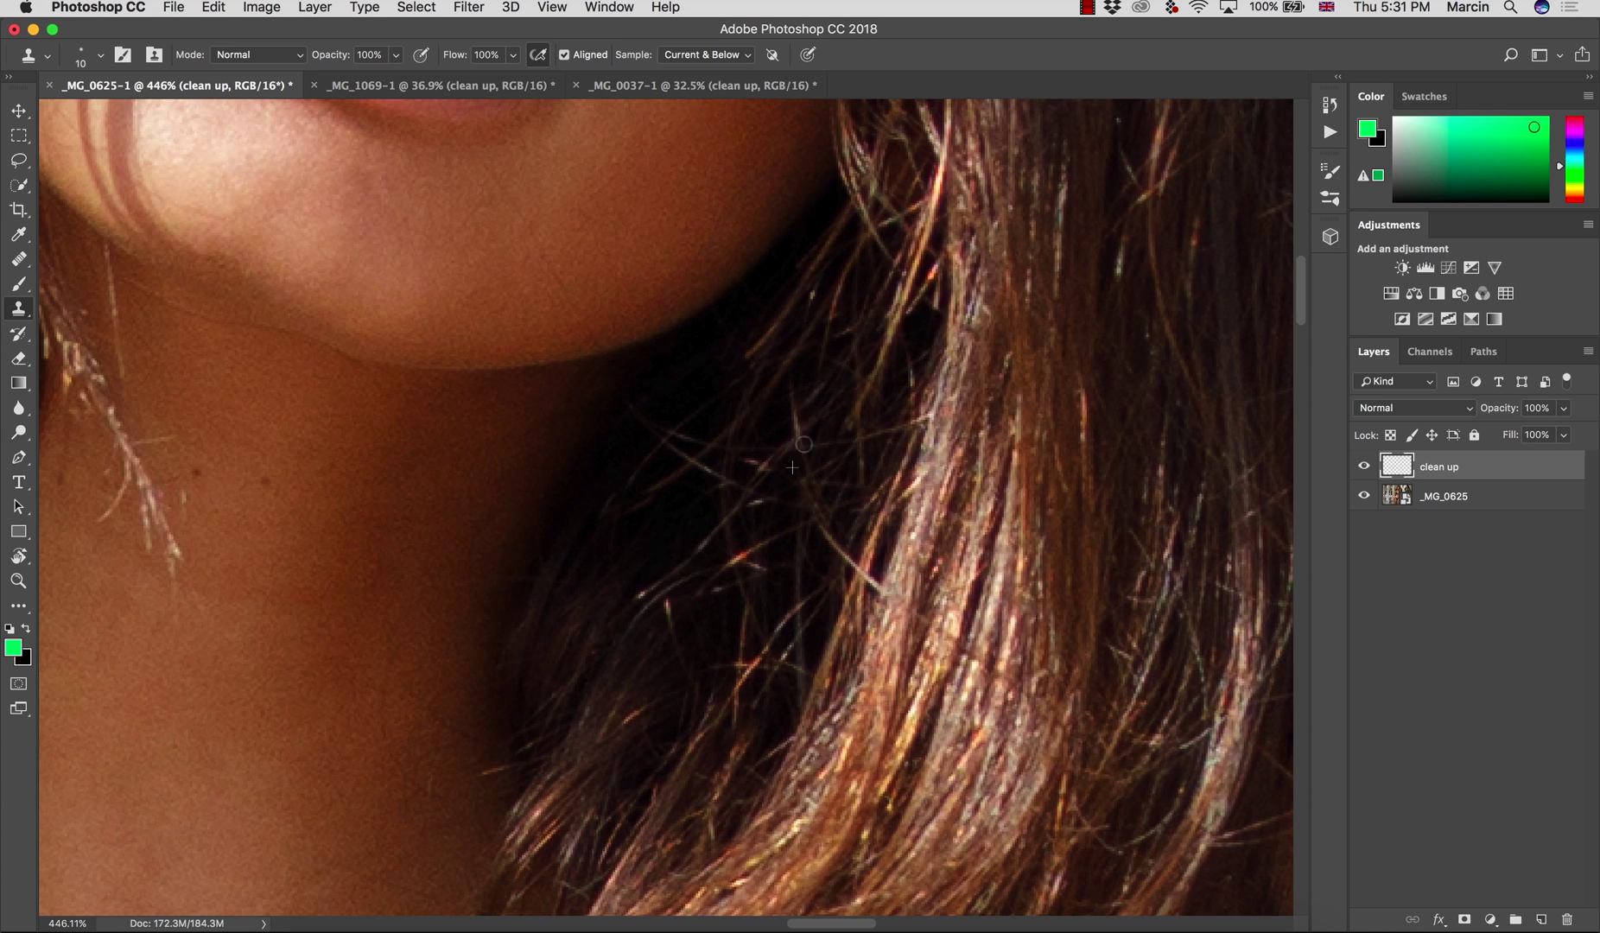
Step: Clone out the bright flecks on the hair strands beside the jaw
{"action": "mouse_move", "coordinate": [856, 331]}
{"action": "left_mouse_down"}
{"action": "mouse_move", "coordinate": [797, 339]}
{"action": "mouse_move", "coordinate": [762, 467]}
{"action": "left_mouse_up"}
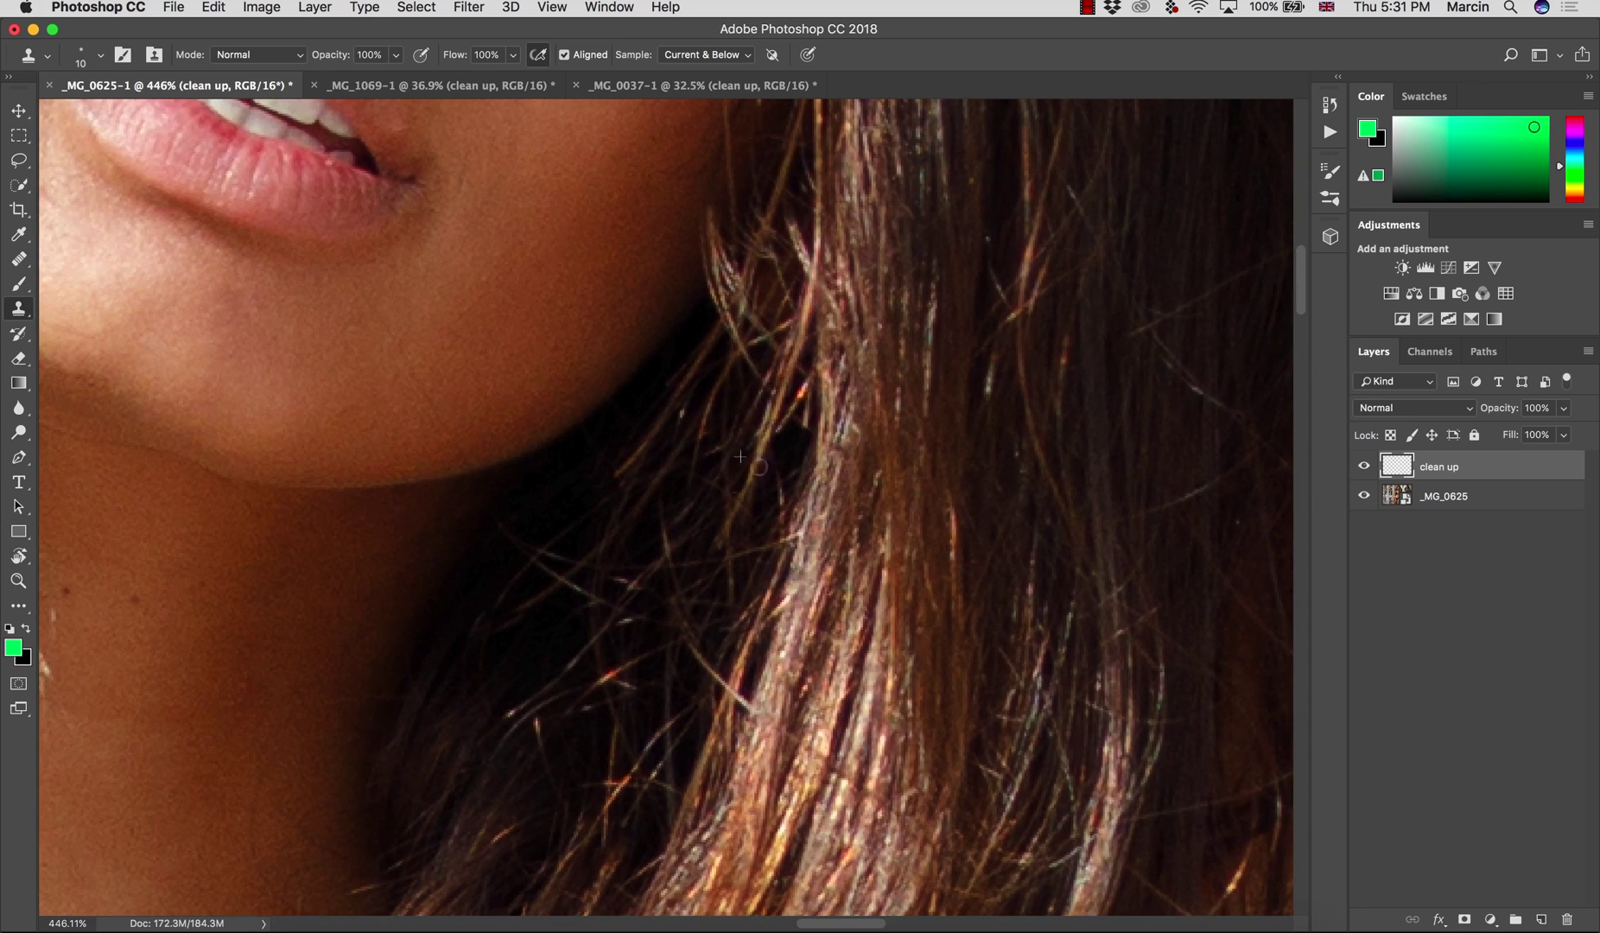
{"action": "mouse_move", "coordinate": [782, 382]}
{"action": "left_mouse_down"}
{"action": "mouse_move", "coordinate": [745, 484]}
{"action": "mouse_move", "coordinate": [798, 400]}
{"action": "left_mouse_up"}
{"action": "left_click", "coordinate": [805, 427], "text": "alt"}
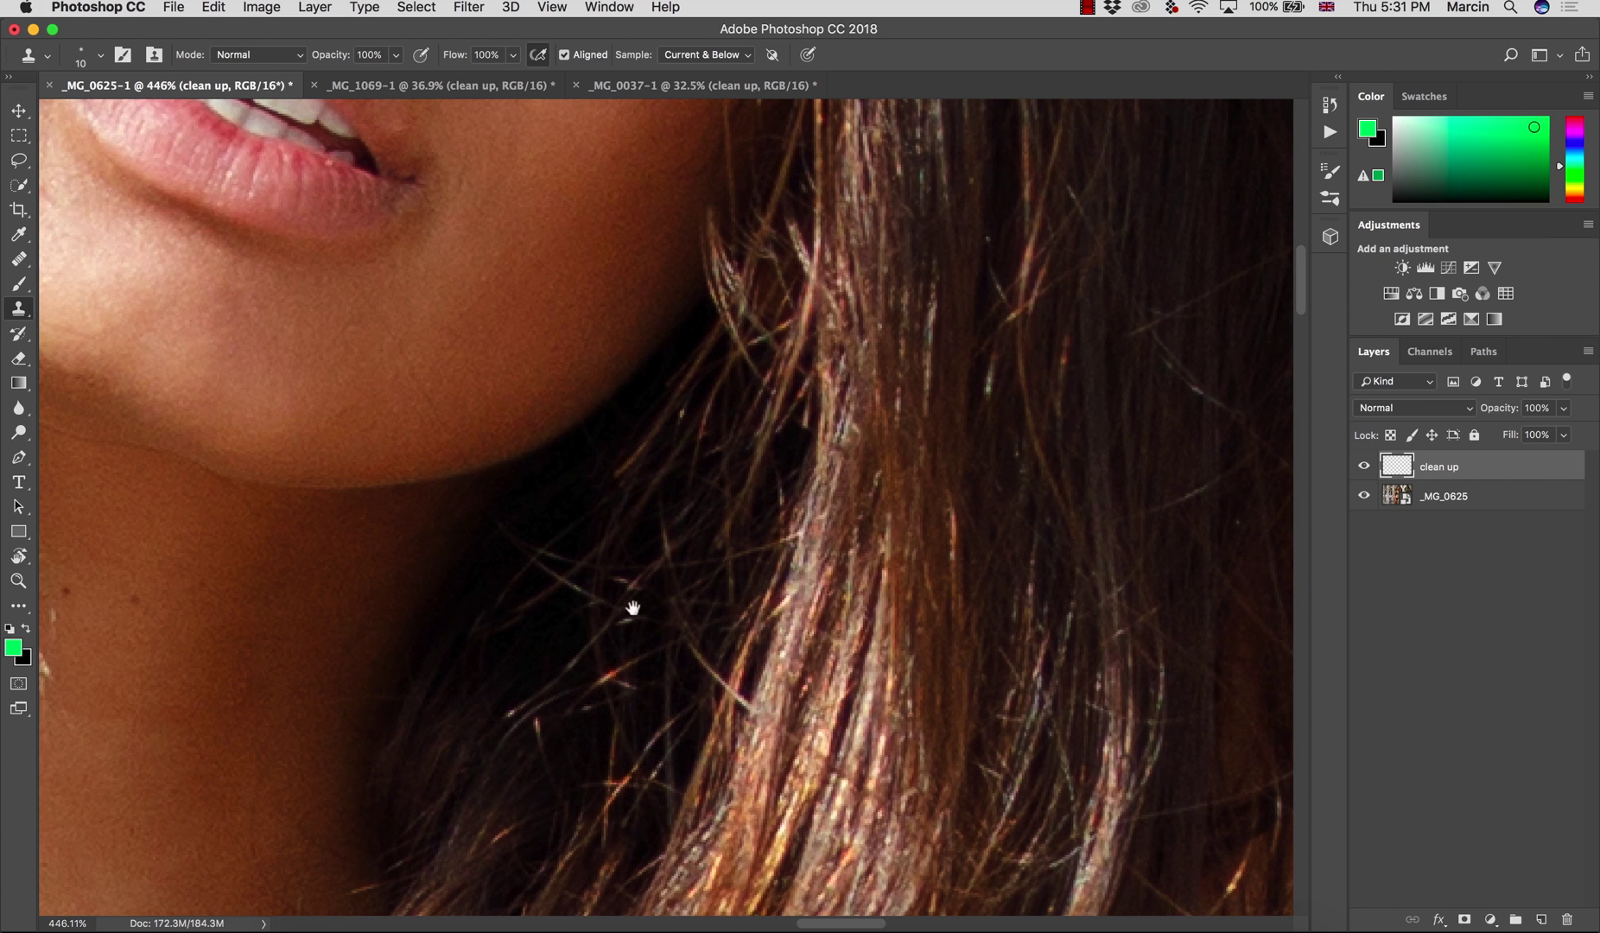
Step: Clone out the light and orange hair ends in the dark shadow below the jaw, next to the thick bright strands
{"action": "left_click_drag", "start_coordinate": [632, 608], "coordinate": [661, 431]}
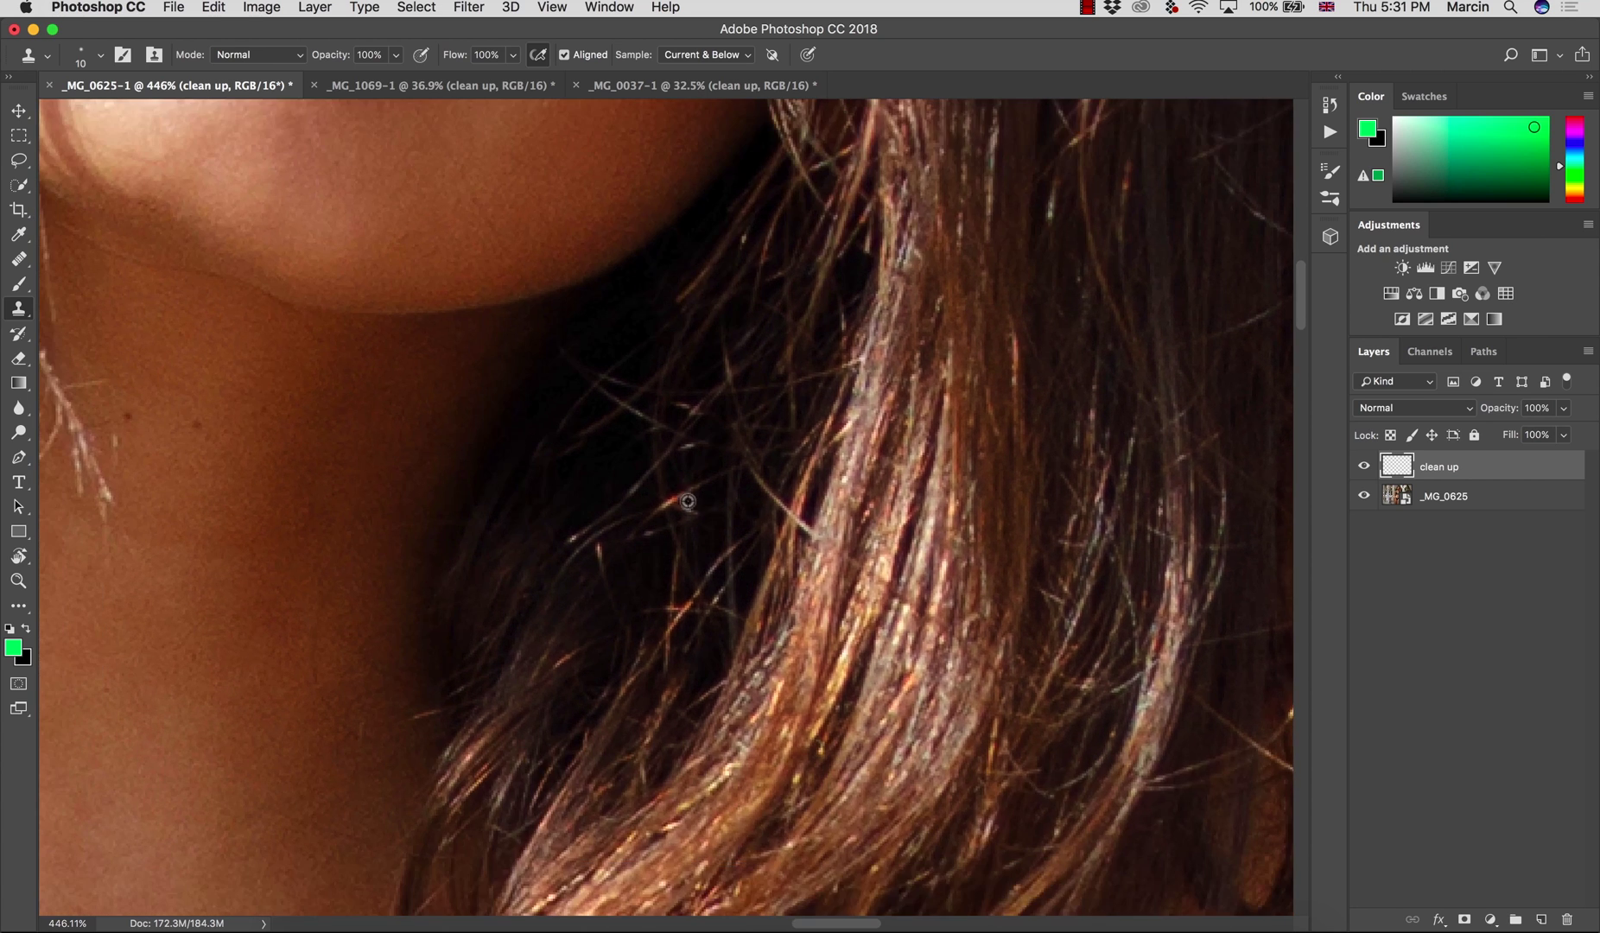
{"action": "left_click", "coordinate": [617, 564], "text": "alt"}
{"action": "mouse_move", "coordinate": [603, 557]}
{"action": "left_mouse_down"}
{"action": "mouse_move", "coordinate": [592, 502]}
{"action": "mouse_move", "coordinate": [568, 542]}
{"action": "left_mouse_up"}
{"action": "left_click", "coordinate": [592, 502], "text": "alt"}
{"action": "left_click", "coordinate": [656, 593], "text": "alt"}
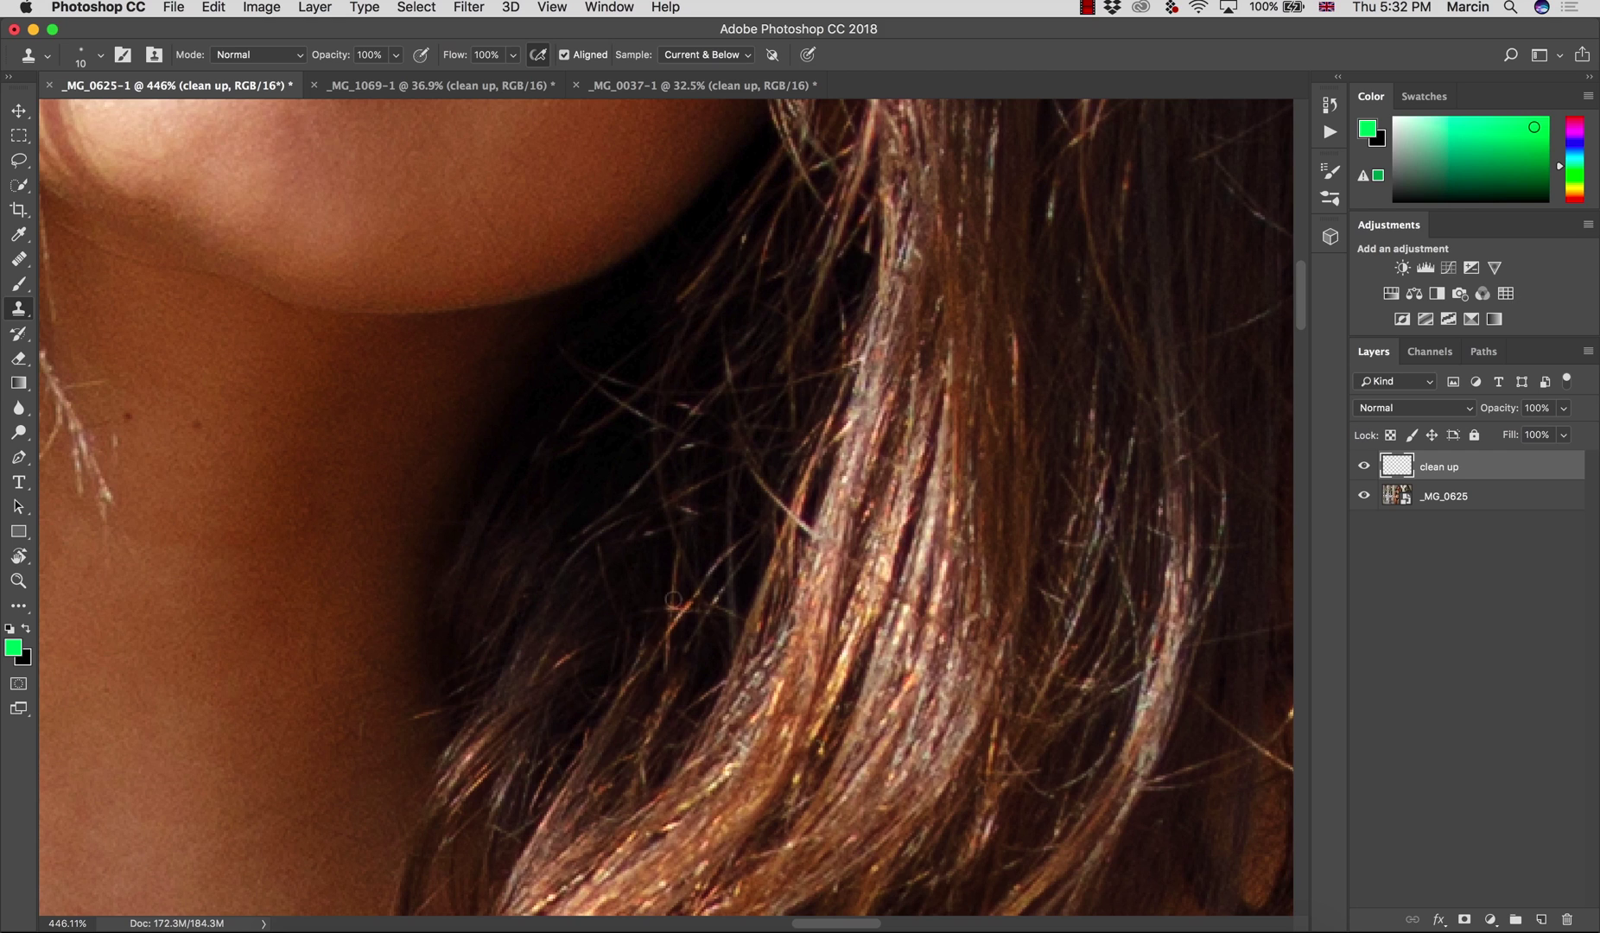
{"action": "mouse_move", "coordinate": [673, 599]}
{"action": "left_mouse_down"}
{"action": "mouse_move", "coordinate": [667, 643]}
{"action": "mouse_move", "coordinate": [543, 650]}
{"action": "mouse_move", "coordinate": [445, 575]}
{"action": "mouse_move", "coordinate": [387, 562]}
{"action": "mouse_move", "coordinate": [605, 549]}
{"action": "left_mouse_up"}
Step: With the Healing Brush at size 25, remove the light tip of the hair strand hanging over the neck
{"action": "key", "text": "z"}
{"action": "key", "text": "space"}
{"action": "key", "text": "z"}
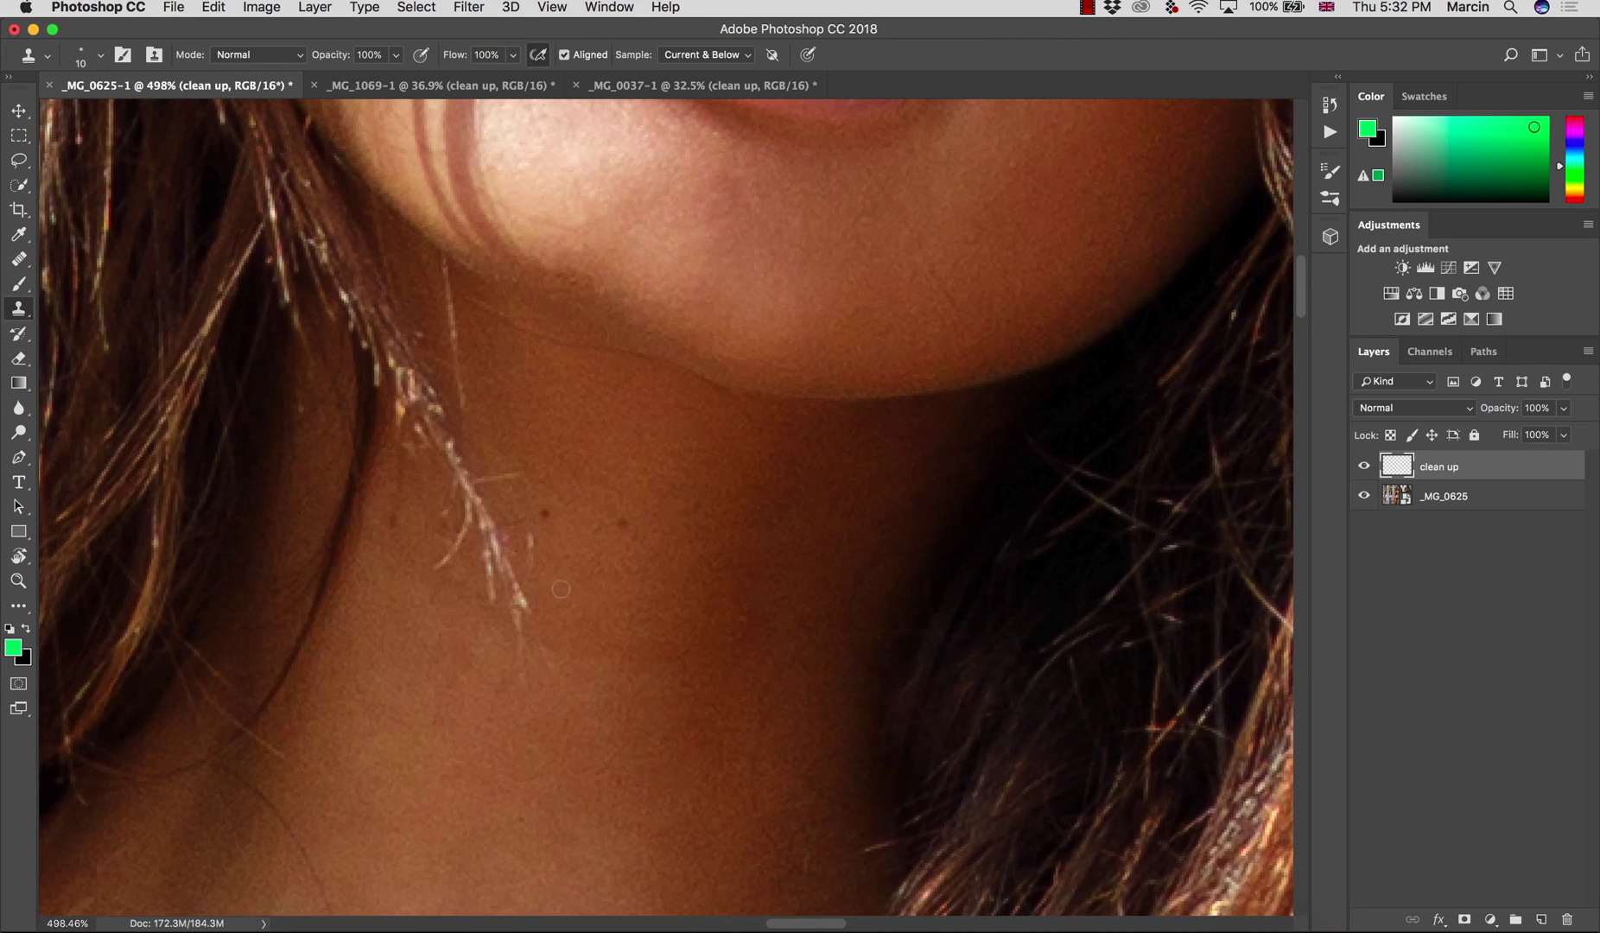
{"action": "key", "text": "j"}
{"action": "key", "text": "]"}
{"action": "key", "text": "]"}
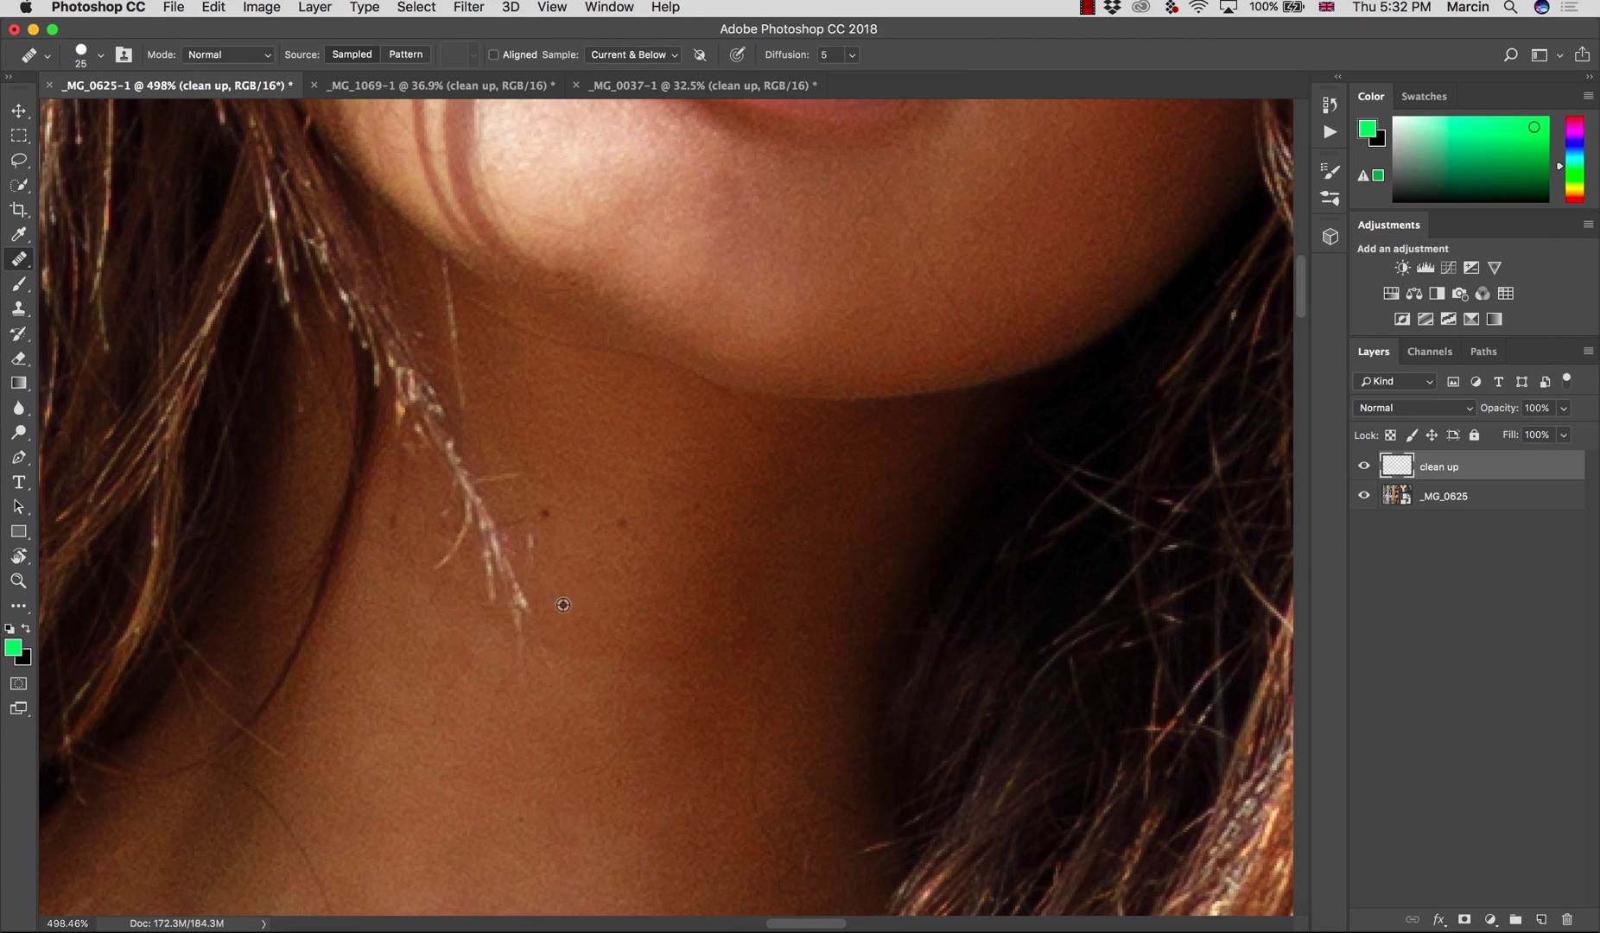
{"action": "mouse_move", "coordinate": [520, 616]}
{"action": "left_mouse_down"}
{"action": "mouse_move", "coordinate": [505, 536]}
{"action": "mouse_move", "coordinate": [496, 569]}
{"action": "mouse_move", "coordinate": [473, 499]}
{"action": "mouse_move", "coordinate": [497, 478]}
{"action": "left_mouse_up"}
{"action": "left_click", "coordinate": [498, 487]}
{"action": "left_click", "coordinate": [499, 510]}
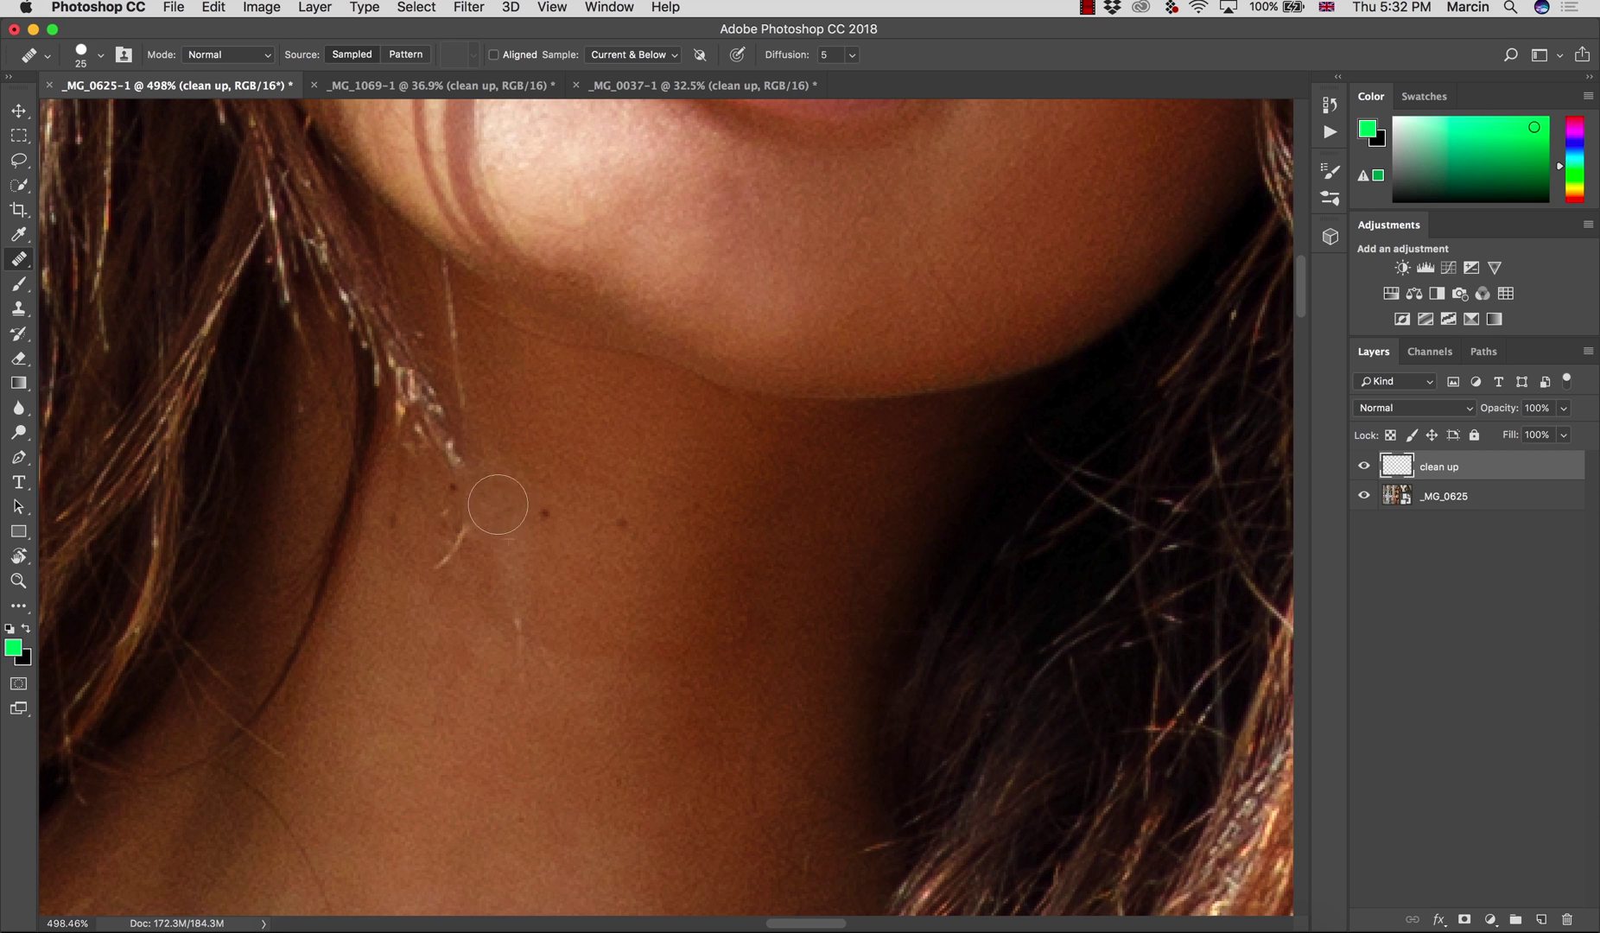
Step: Heal the small dark spots on the neck and the faint remains of the removed strand
{"action": "left_click", "coordinate": [543, 515]}
{"action": "left_click", "coordinate": [609, 557], "text": "alt"}
{"action": "left_click", "coordinate": [622, 525]}
{"action": "left_click", "coordinate": [554, 604], "text": "alt"}
{"action": "left_click", "coordinate": [517, 628]}
{"action": "mouse_move", "coordinate": [513, 539]}
{"action": "left_mouse_down"}
{"action": "mouse_move", "coordinate": [449, 541]}
{"action": "mouse_move", "coordinate": [442, 508]}
{"action": "mouse_move", "coordinate": [436, 559]}
{"action": "mouse_move", "coordinate": [427, 506]}
{"action": "mouse_move", "coordinate": [455, 528]}
{"action": "mouse_move", "coordinate": [440, 486]}
{"action": "mouse_move", "coordinate": [461, 462]}
{"action": "left_mouse_up"}
{"action": "left_click", "coordinate": [462, 523], "text": "alt"}
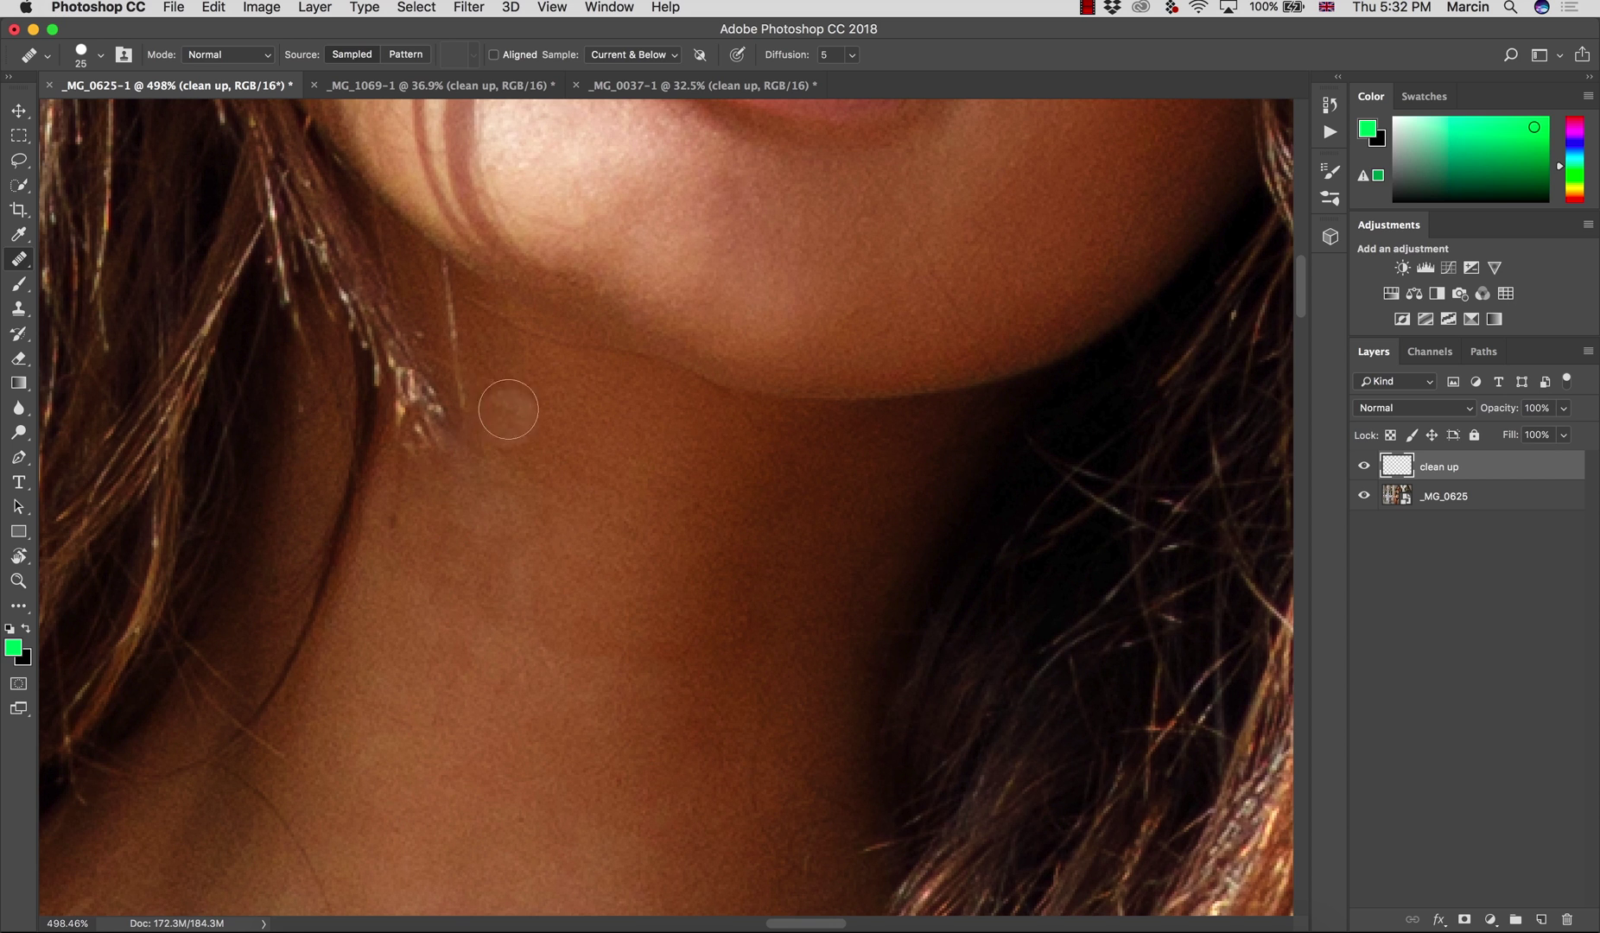
Step: With the Healing Brush at size 10, remove the thin vertical hair on the neck just below the jawline
{"action": "key", "text": "bracketleft"}
{"action": "key", "text": "bracketleft"}
{"action": "left_click", "coordinate": [466, 286], "text": "alt"}
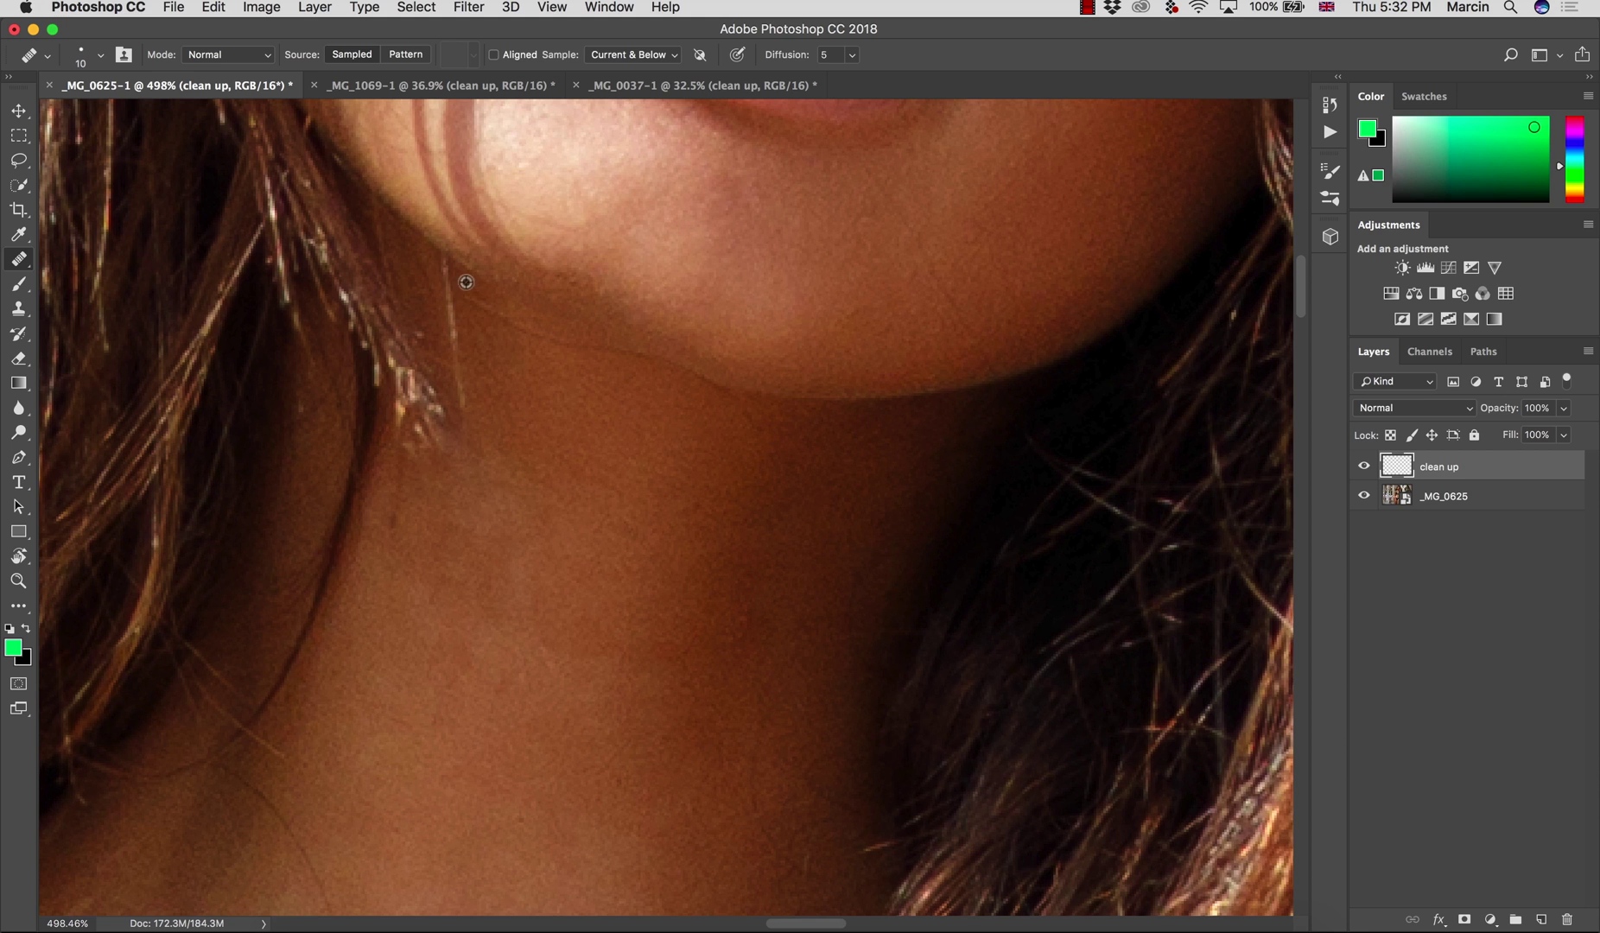
{"action": "left_click_drag", "start_coordinate": [445, 263], "coordinate": [469, 406]}
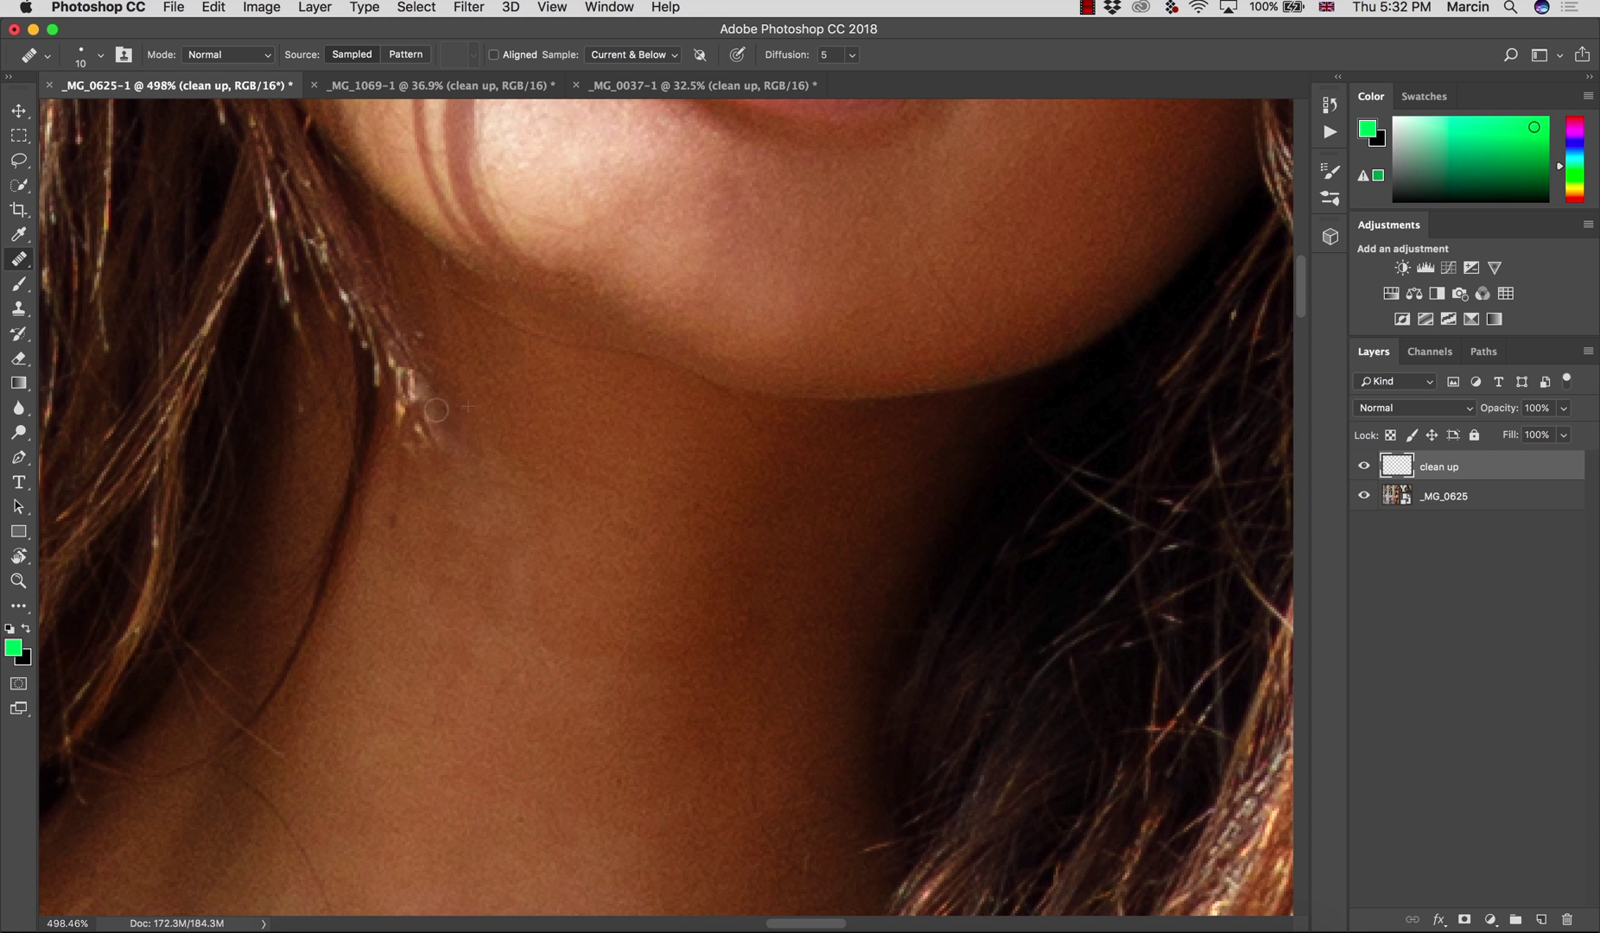
Step: Remove the remaining light hair ends beside the neck with the Clone Stamp at size 25 and the Healing Brush at size 10
{"action": "key", "text": "s"}
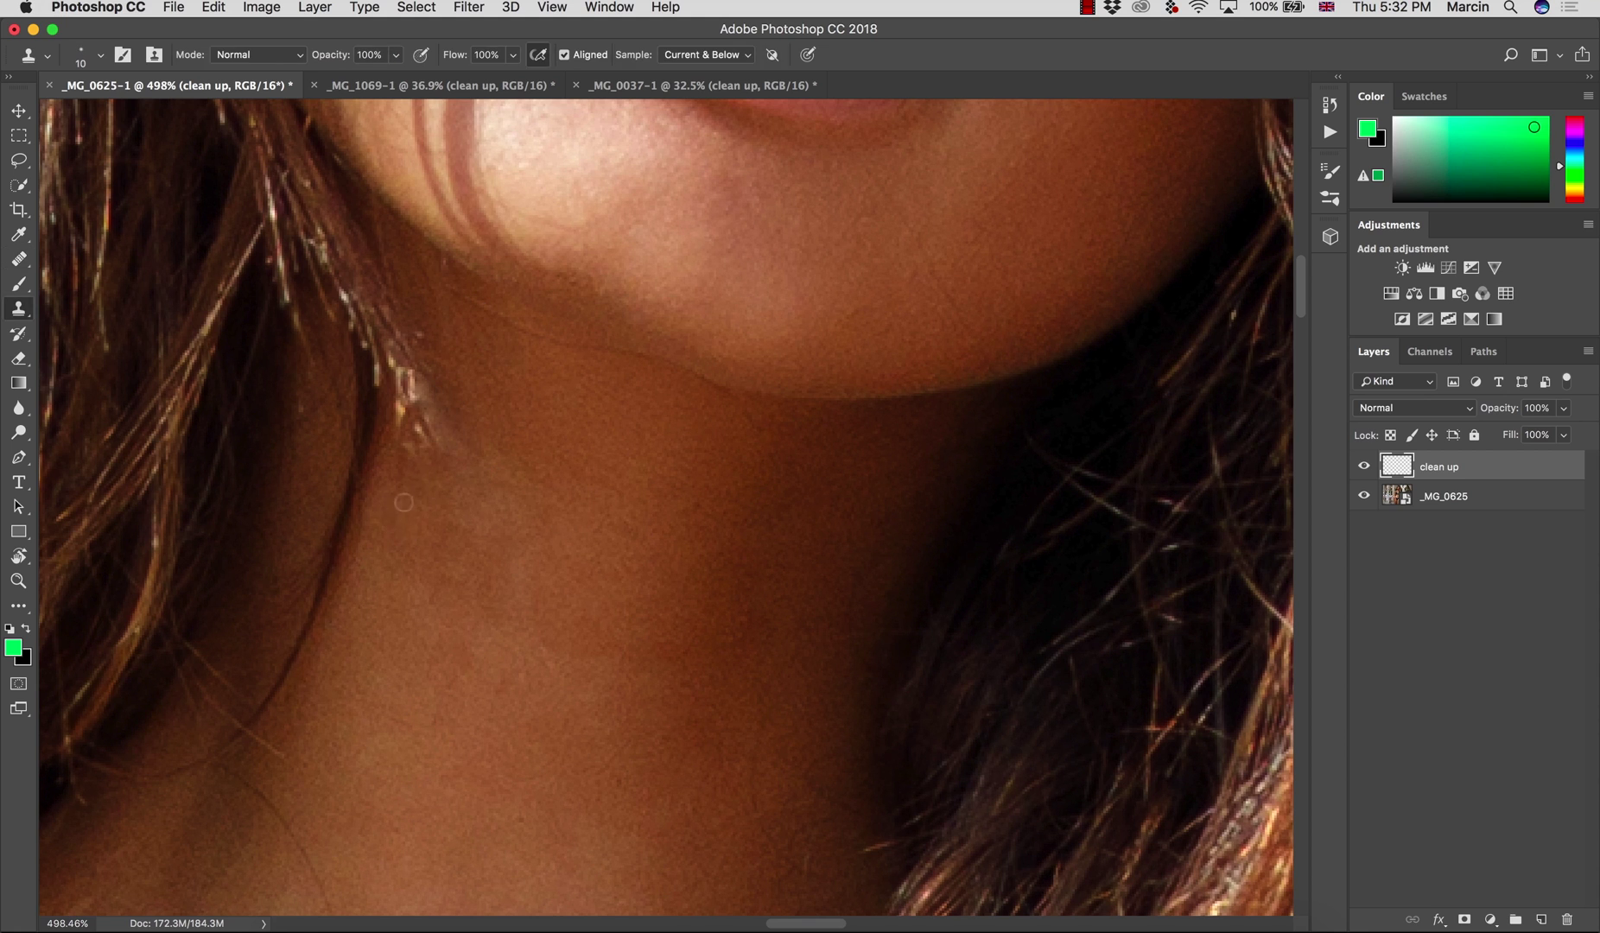
{"action": "key", "text": "bracketright"}
{"action": "key", "text": "bracketright"}
{"action": "left_click", "coordinate": [397, 484], "text": "alt"}
{"action": "mouse_move", "coordinate": [403, 384]}
{"action": "left_mouse_down"}
{"action": "mouse_move", "coordinate": [409, 433]}
{"action": "mouse_move", "coordinate": [411, 395]}
{"action": "left_mouse_up"}
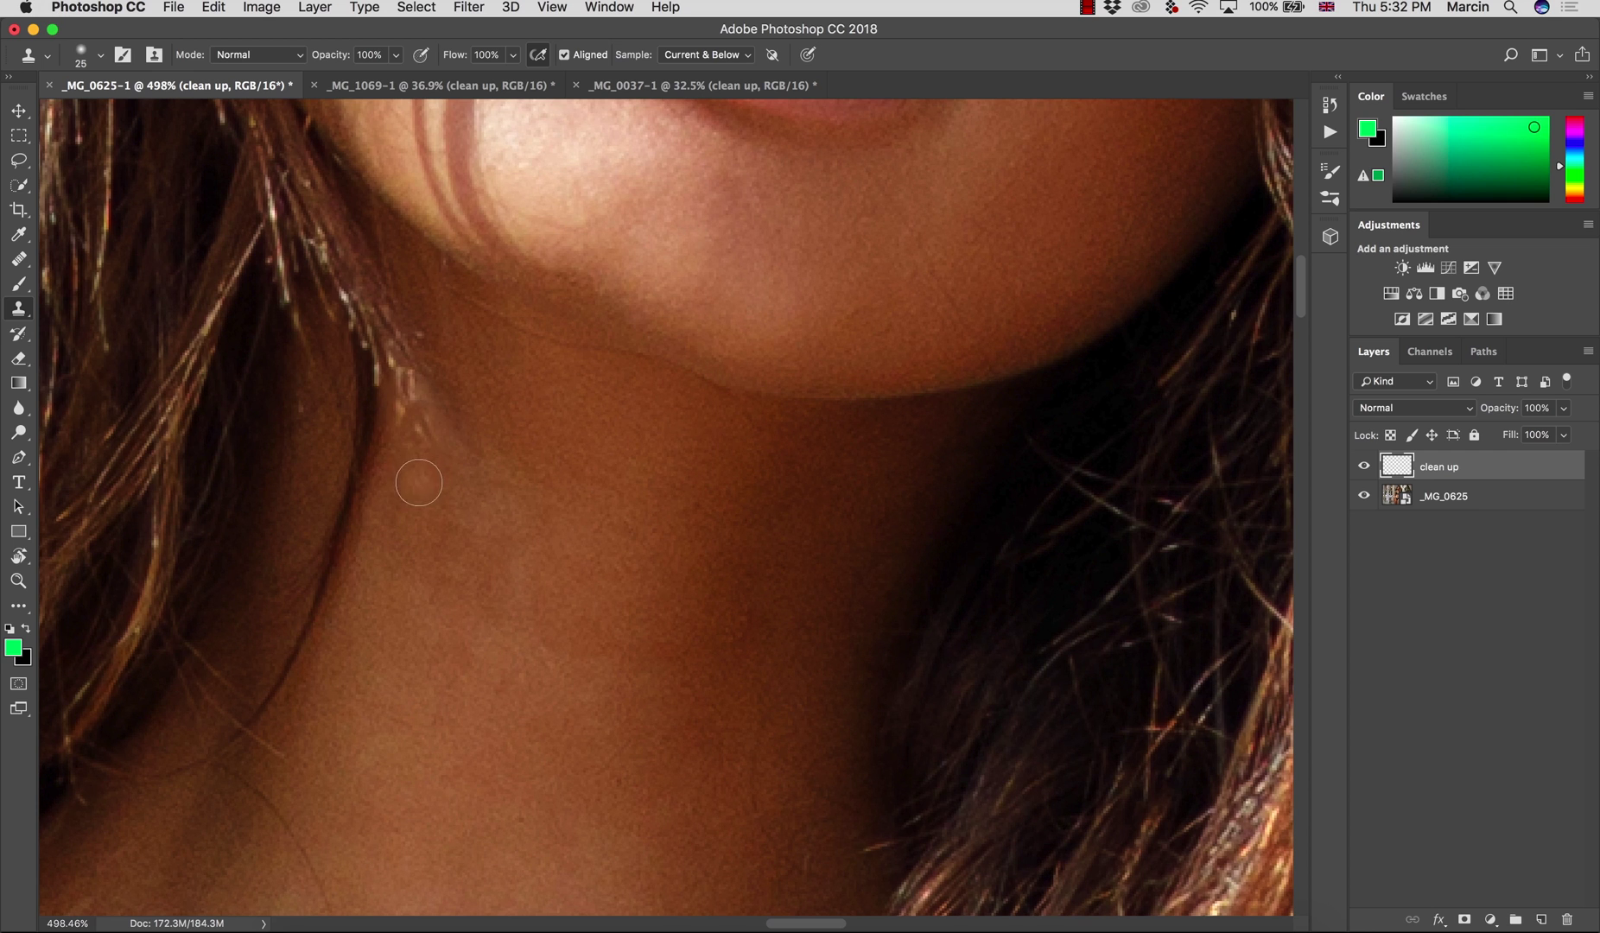
{"action": "key", "text": "j"}
{"action": "left_click_drag", "start_coordinate": [393, 398], "coordinate": [415, 442]}
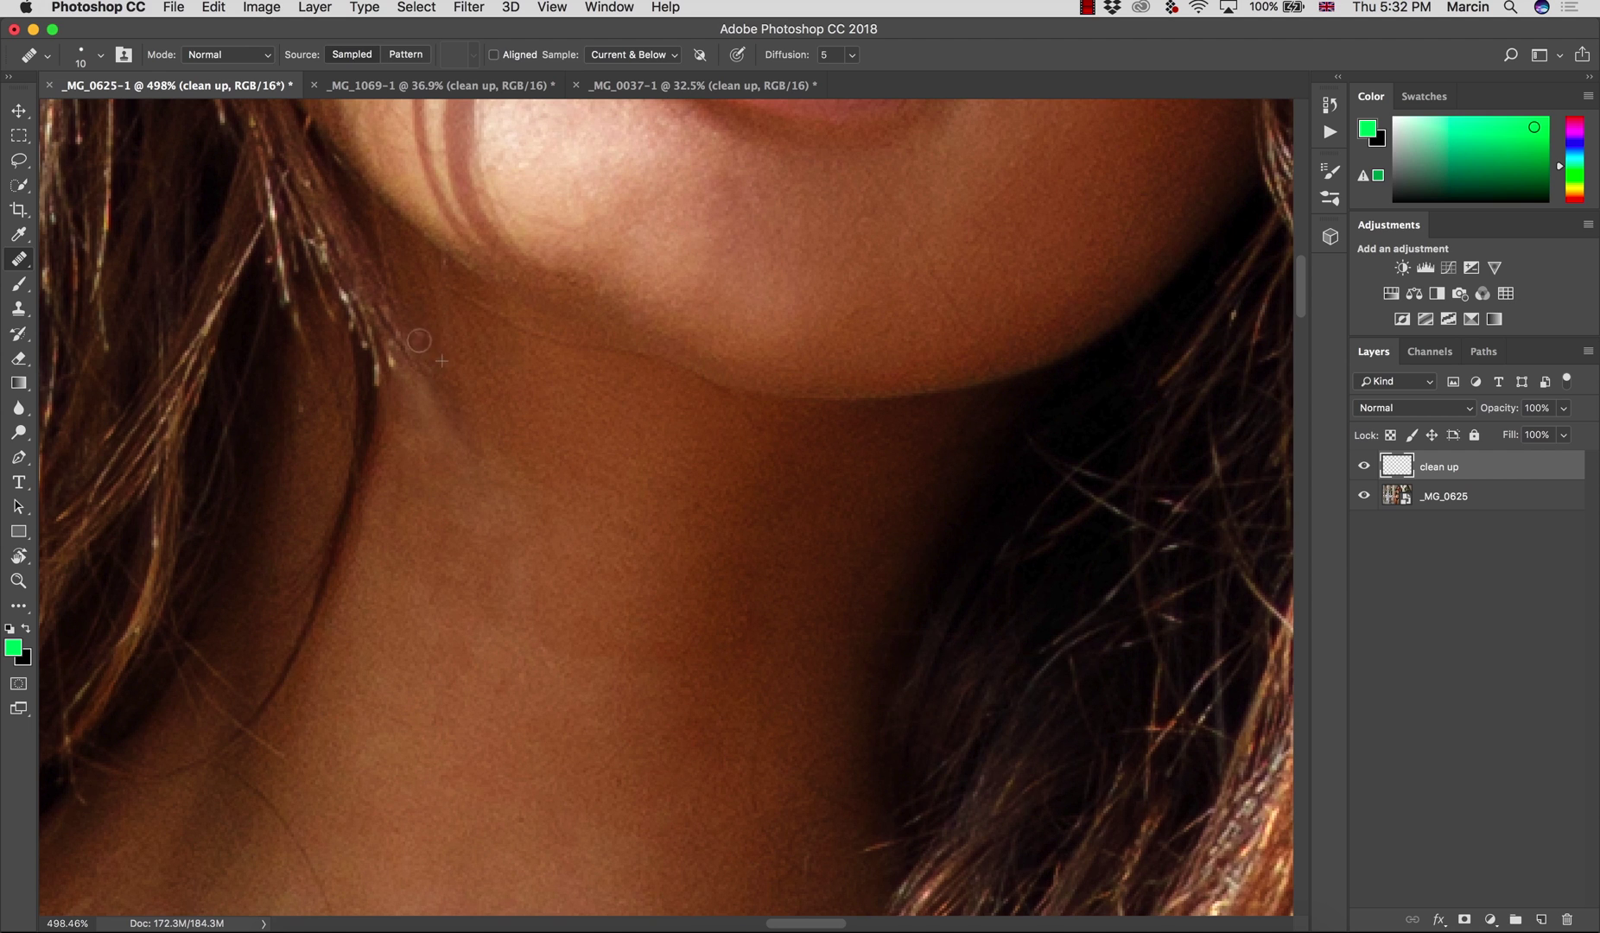
{"action": "left_click_drag", "start_coordinate": [419, 340], "coordinate": [454, 376]}
Step: With the Clone Stamp at size 35, even out the smudged skin on the neck beside the hair
{"action": "key", "text": "s"}
{"action": "scroll", "coordinate": [472, 443], "scroll_direction": "down", "scroll_amount": 5}
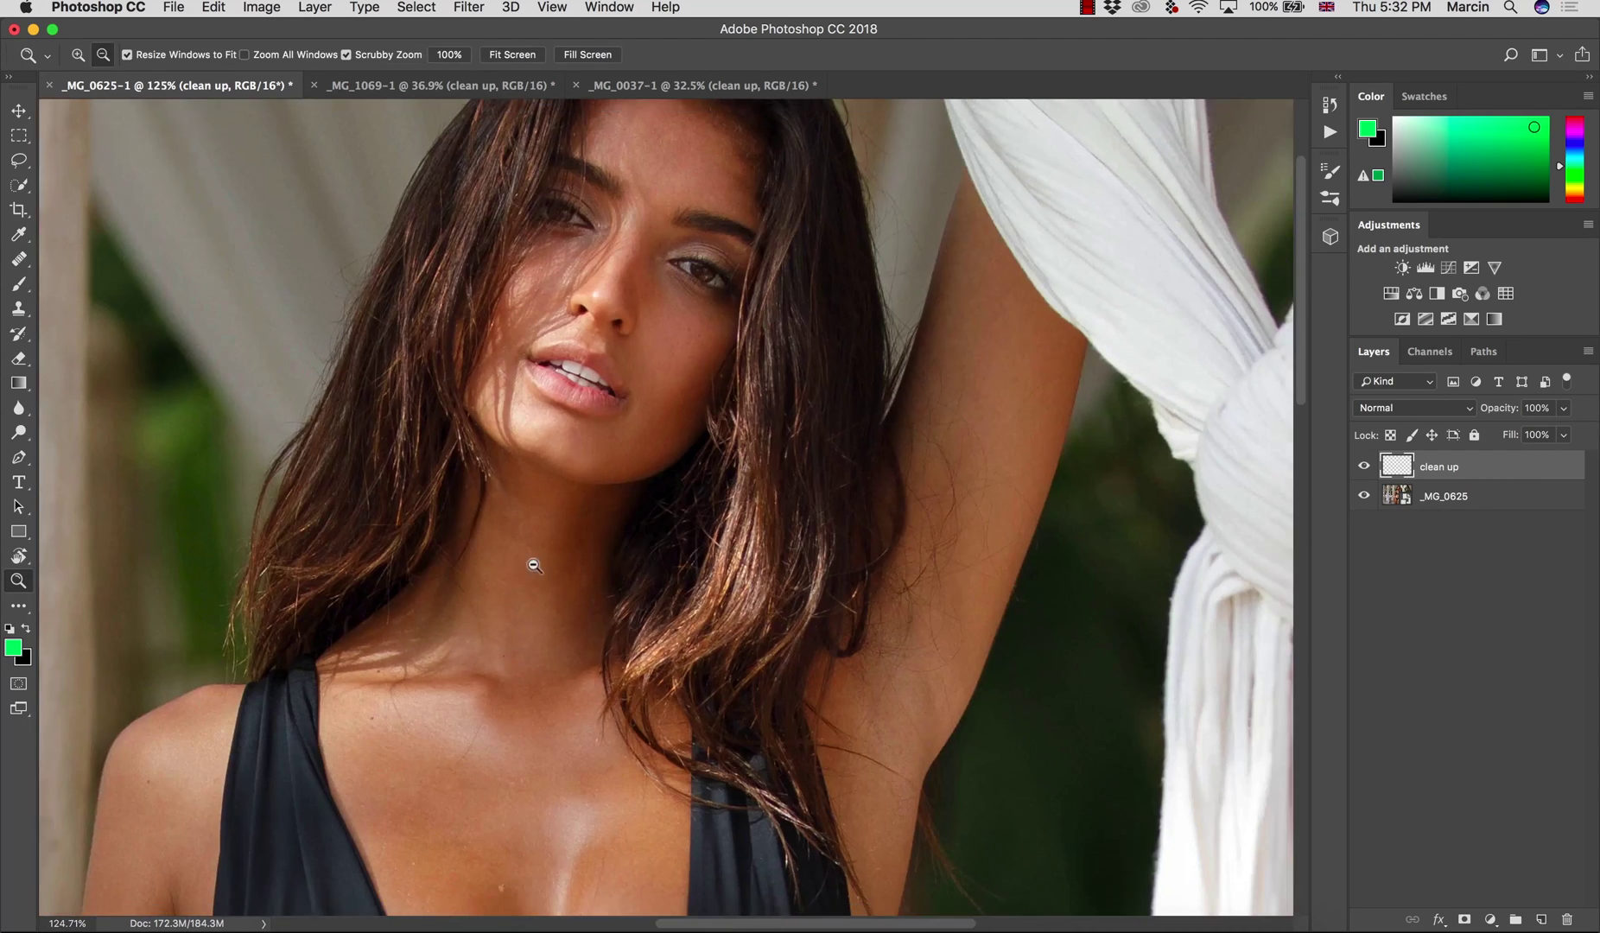
{"action": "scroll", "coordinate": [529, 562], "scroll_direction": "up", "scroll_amount": 5}
{"action": "key", "text": "]"}
{"action": "key", "text": "]"}
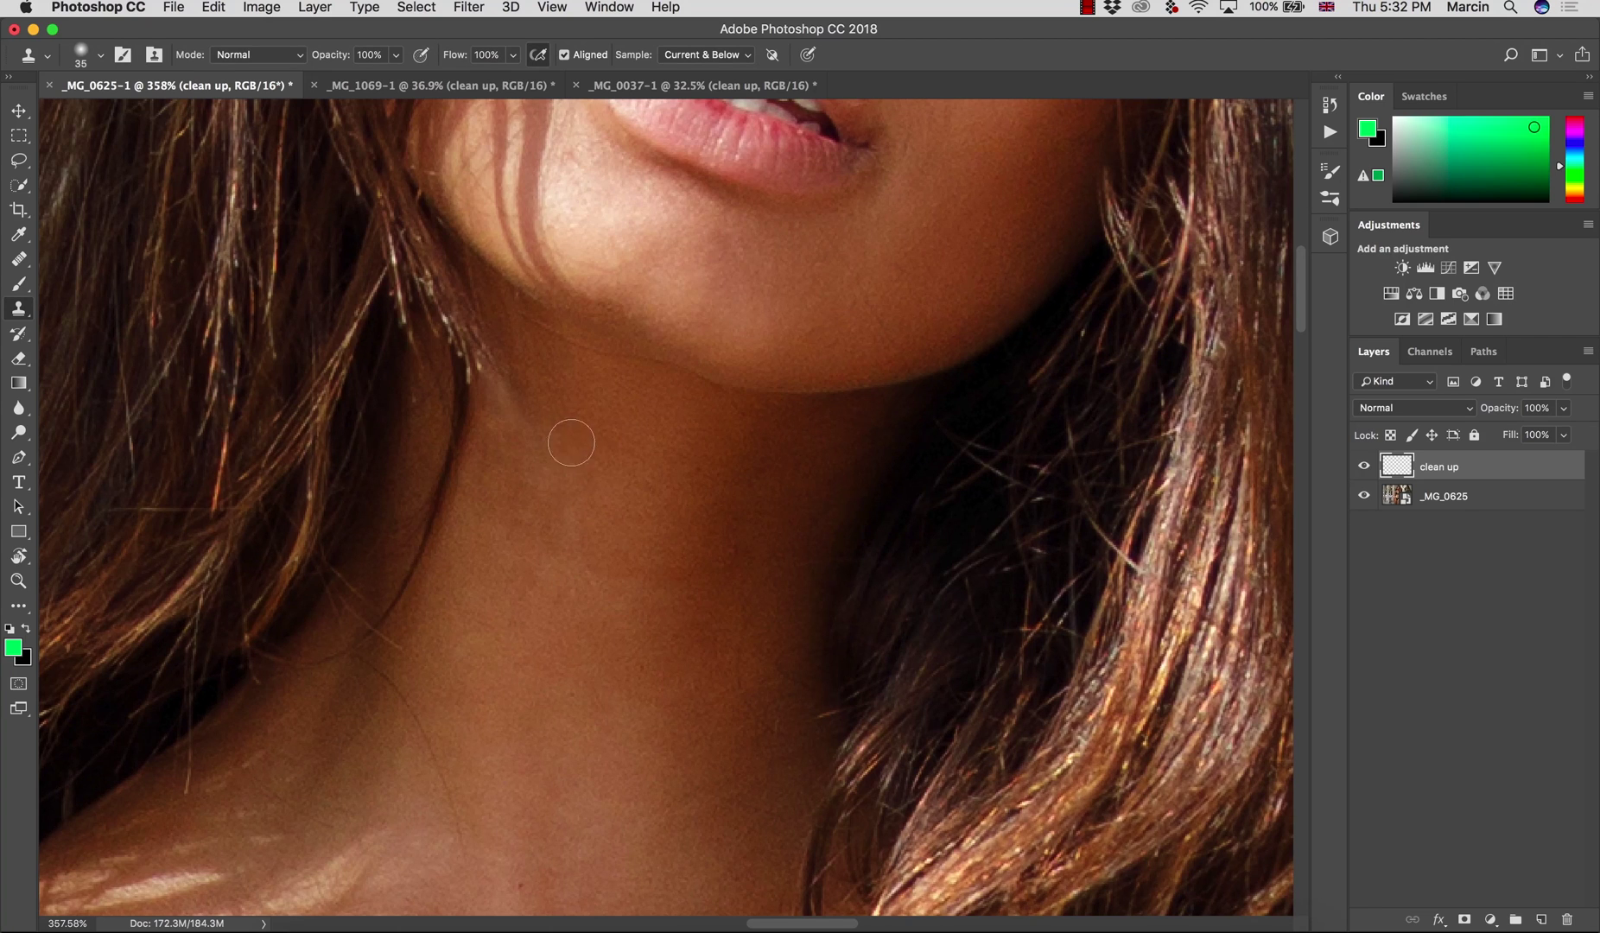
{"action": "left_click", "coordinate": [577, 406], "text": "alt"}
{"action": "mouse_move", "coordinate": [534, 402]}
{"action": "left_mouse_down"}
{"action": "mouse_move", "coordinate": [560, 525]}
{"action": "mouse_move", "coordinate": [500, 401]}
{"action": "mouse_move", "coordinate": [501, 479]}
{"action": "mouse_move", "coordinate": [489, 439]}
{"action": "mouse_move", "coordinate": [574, 530]}
{"action": "mouse_move", "coordinate": [484, 548]}
{"action": "left_mouse_up"}
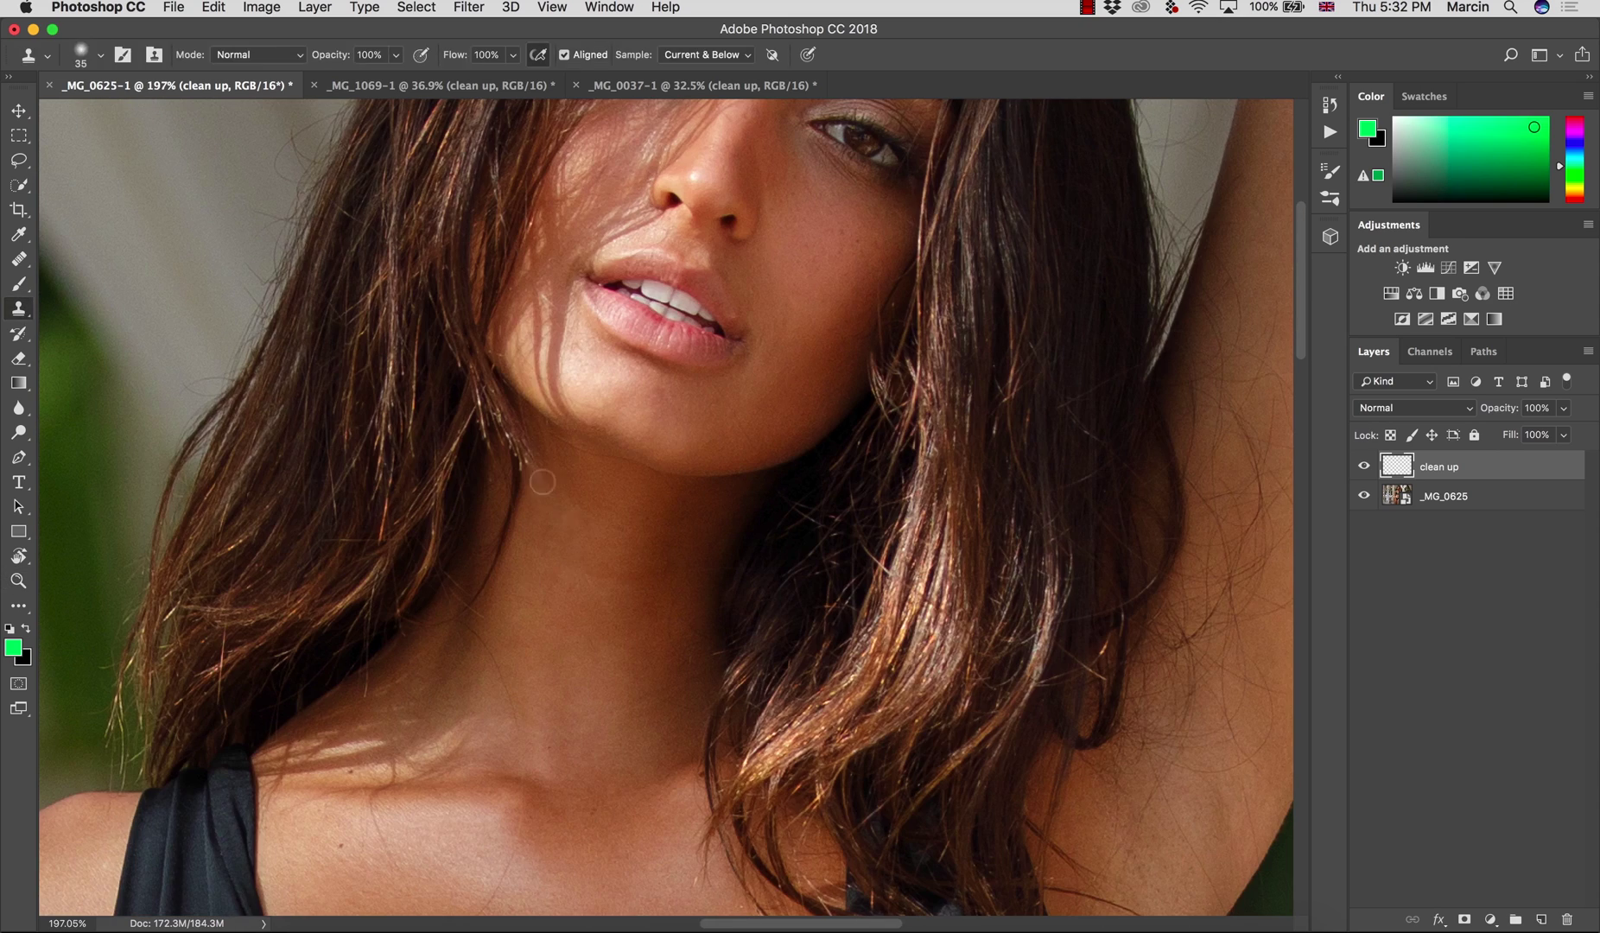
Step: With the Clone Stamp at size 20, cover the reddish strand in the outer hair beside the forehead with darker hair
{"action": "mouse_move", "coordinate": [619, 584]}
{"action": "left_mouse_down"}
{"action": "mouse_move", "coordinate": [501, 577]}
{"action": "mouse_move", "coordinate": [511, 600]}
{"action": "left_mouse_up"}
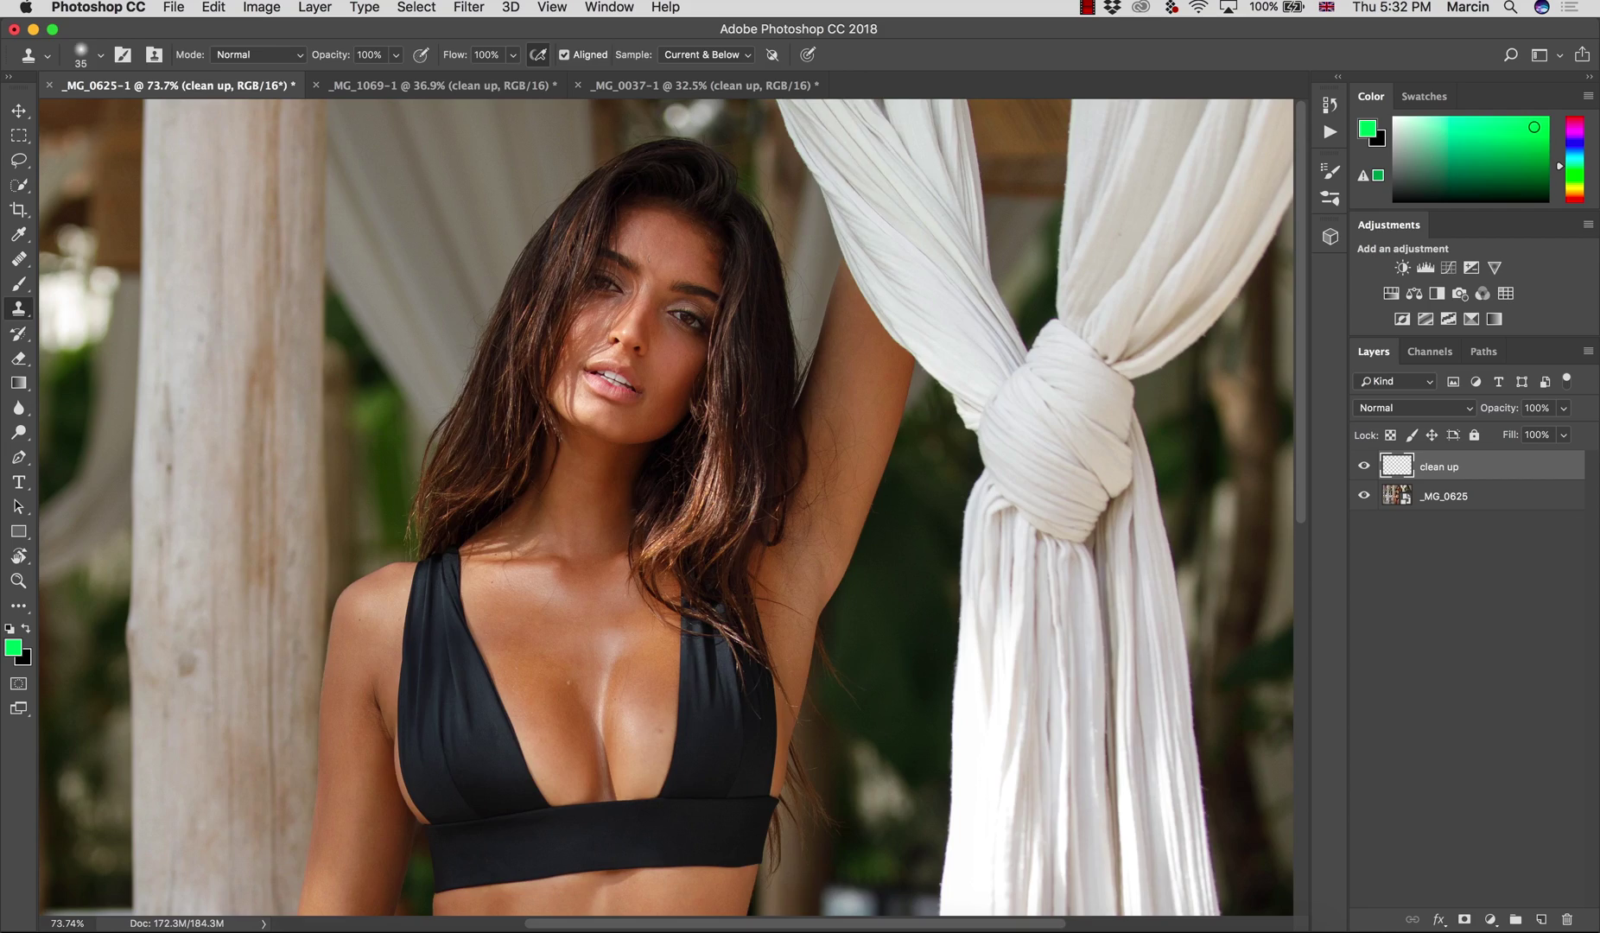
{"action": "mouse_move", "coordinate": [638, 198]}
{"action": "left_mouse_down"}
{"action": "mouse_move", "coordinate": [747, 236]}
{"action": "mouse_move", "coordinate": [851, 236]}
{"action": "left_mouse_up"}
{"action": "key", "text": "j"}
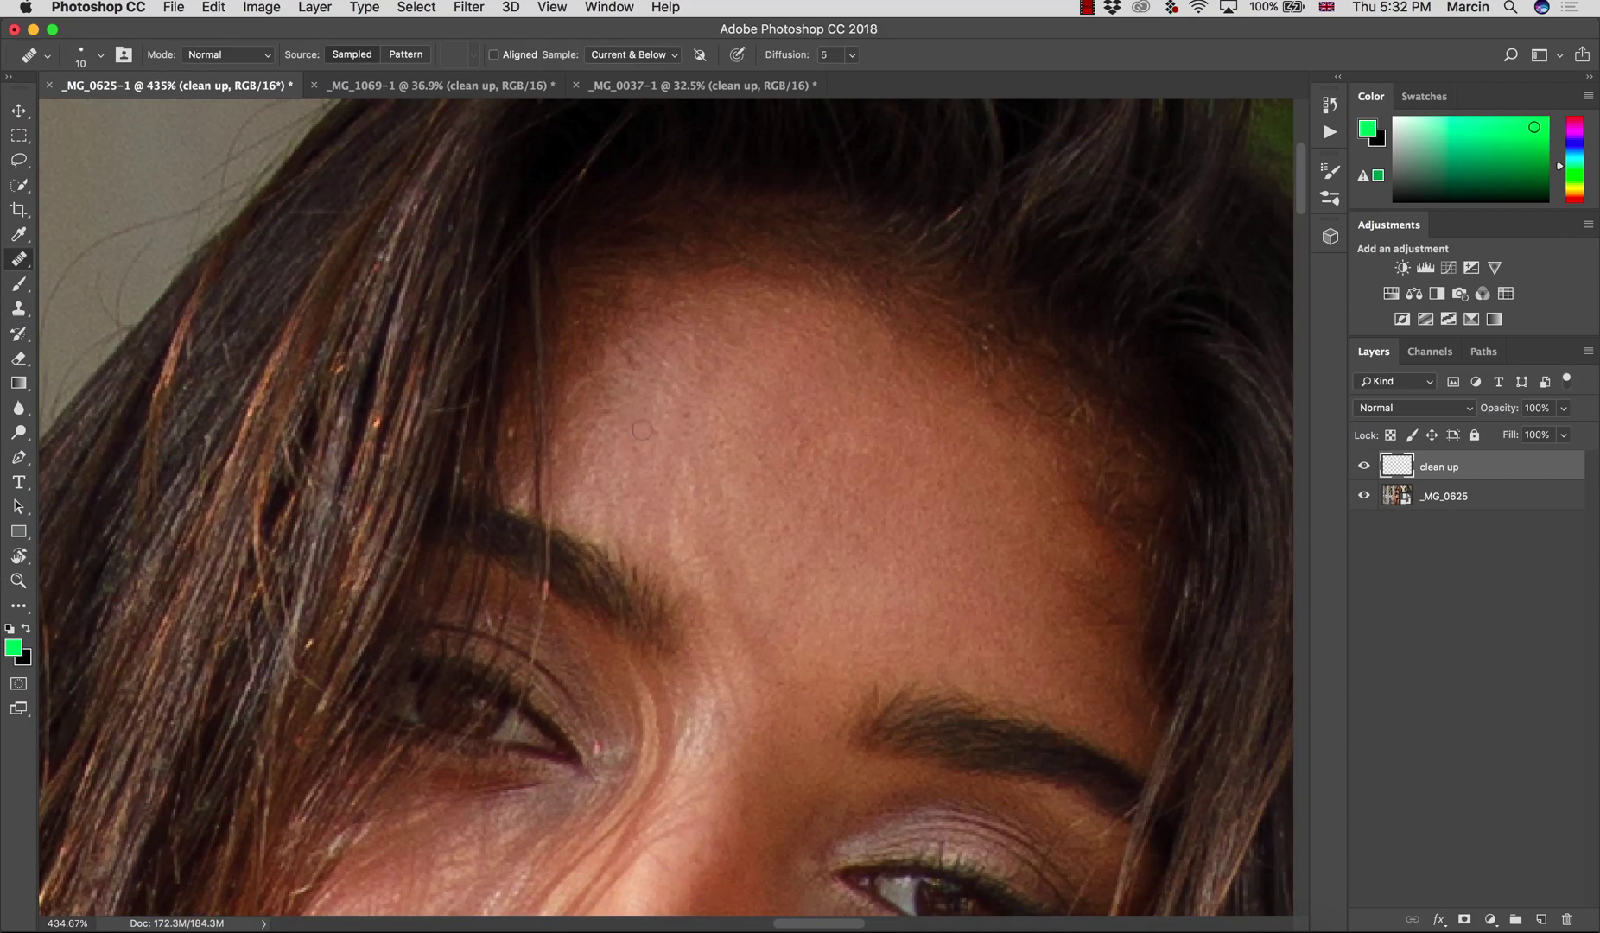
{"action": "key", "text": "z"}
{"action": "mouse_move", "coordinate": [684, 422]}
{"action": "left_mouse_down"}
{"action": "mouse_move", "coordinate": [627, 514]}
{"action": "mouse_move", "coordinate": [561, 383]}
{"action": "left_mouse_up"}
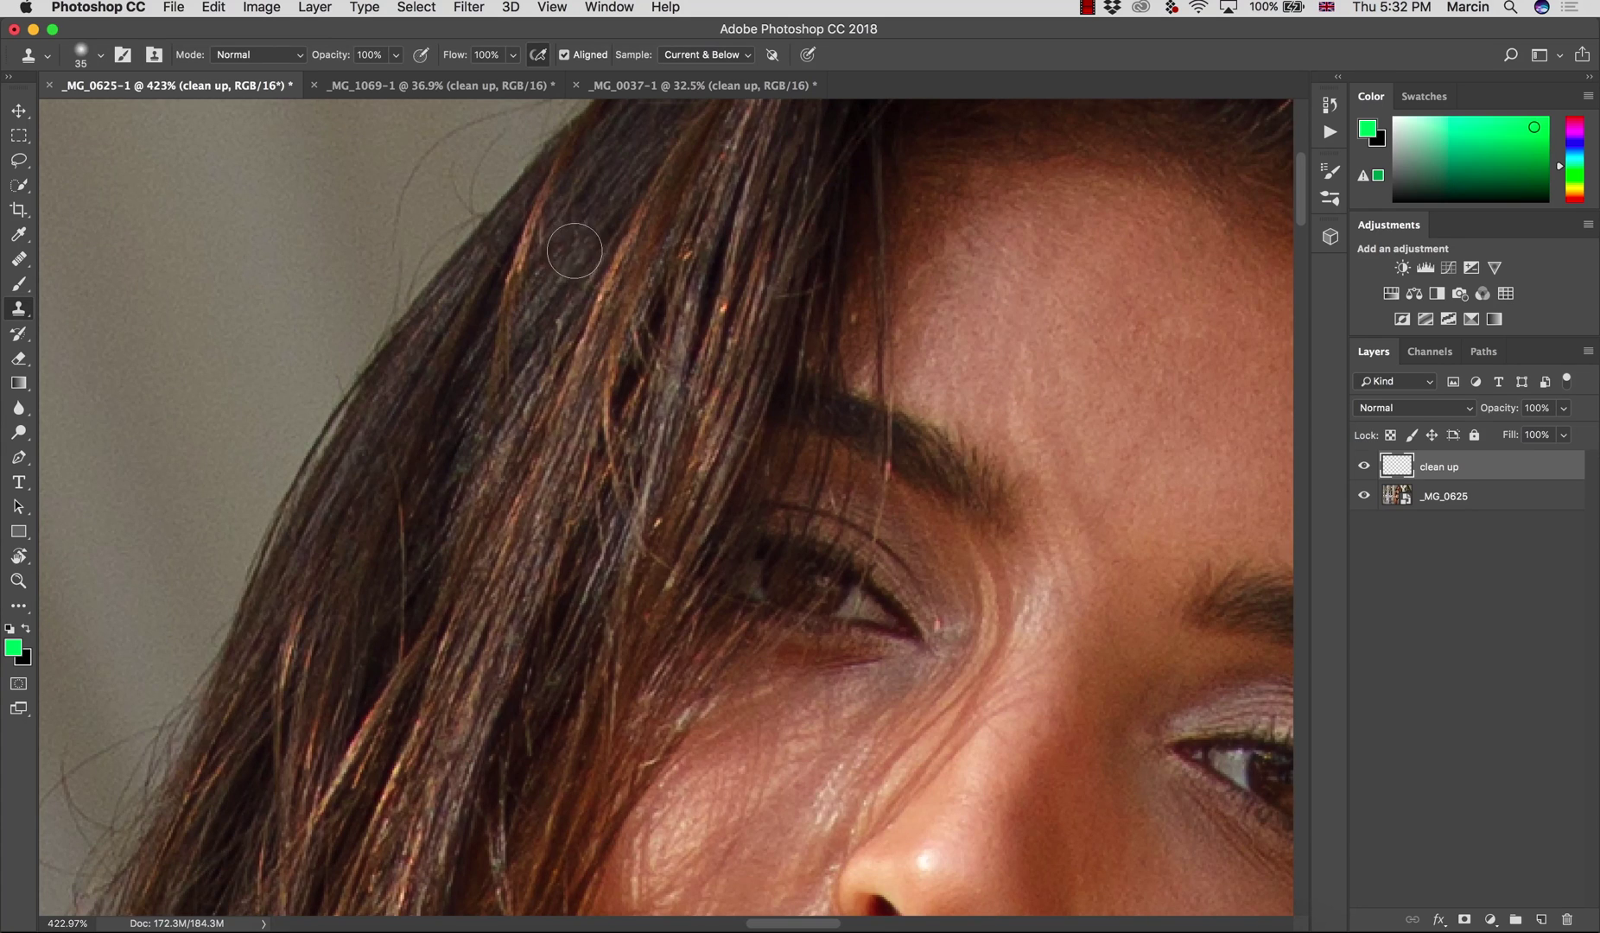
{"action": "key", "text": "bracketleft"}
{"action": "key", "text": "bracketleft"}
{"action": "key", "text": "bracketleft"}
{"action": "left_click", "coordinate": [563, 208], "text": "alt"}
{"action": "left_click_drag", "start_coordinate": [547, 195], "coordinate": [519, 269]}
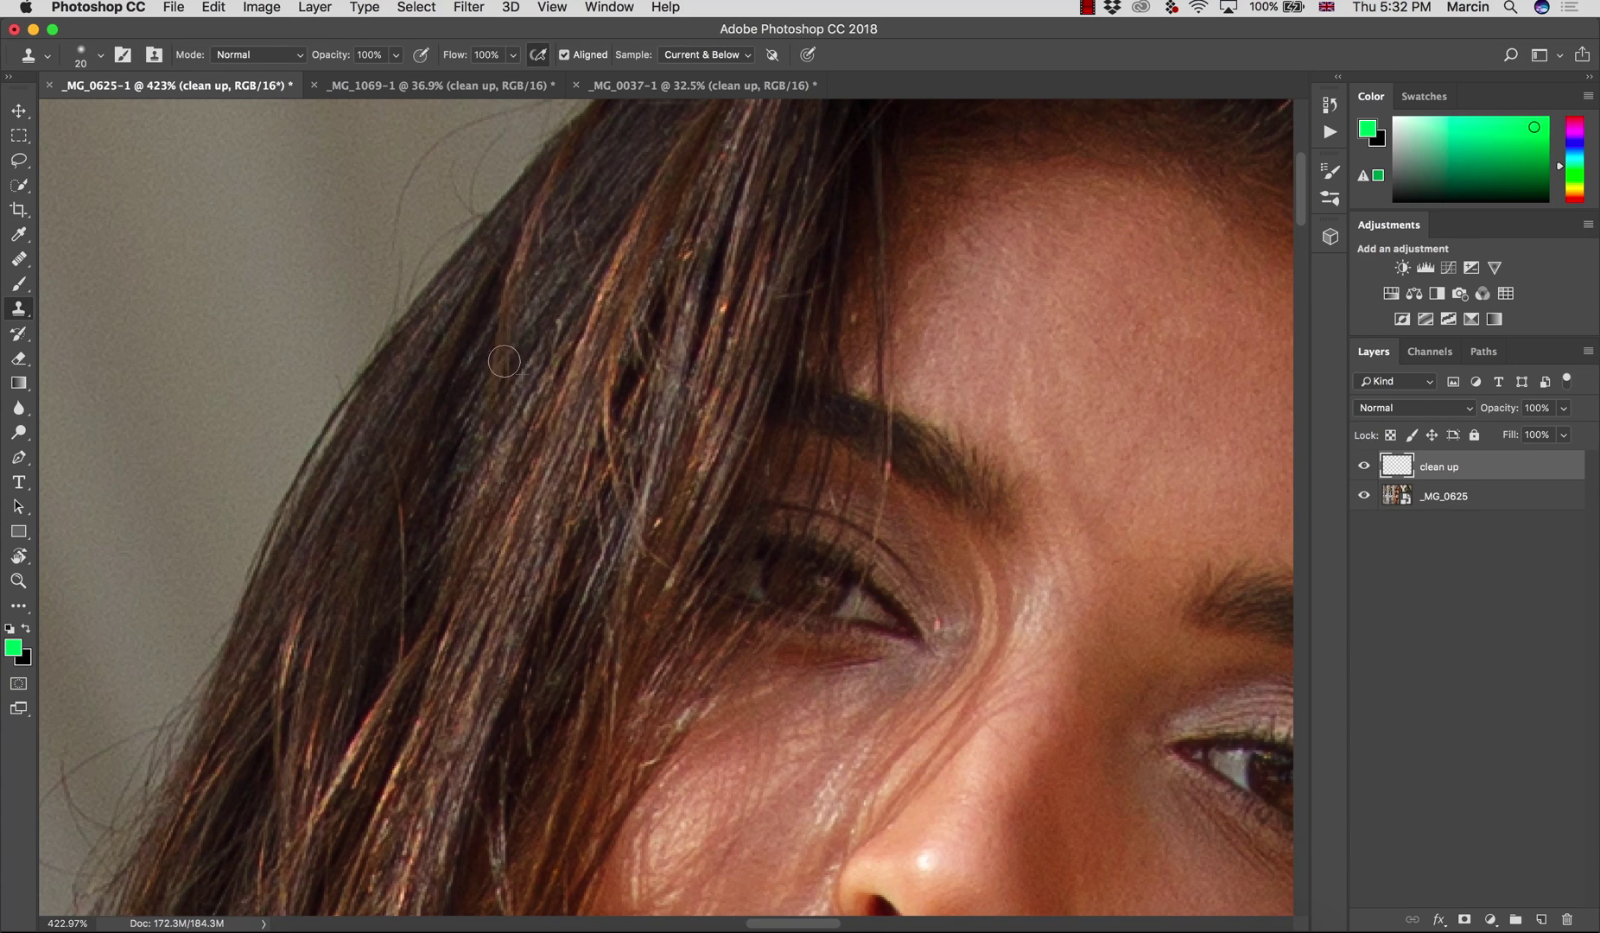
Step: With the Healing Brush at size 25, heal the light specks and small blemishes on the chest
{"action": "key", "text": "super+space"}
{"action": "mouse_move", "coordinate": [585, 363]}
{"action": "left_mouse_down"}
{"action": "mouse_move", "coordinate": [557, 418]}
{"action": "mouse_move", "coordinate": [557, 630]}
{"action": "left_mouse_up"}
{"action": "left_click_drag", "start_coordinate": [616, 735], "coordinate": [630, 498]}
{"action": "key", "text": "super+space"}
{"action": "key", "text": "j"}
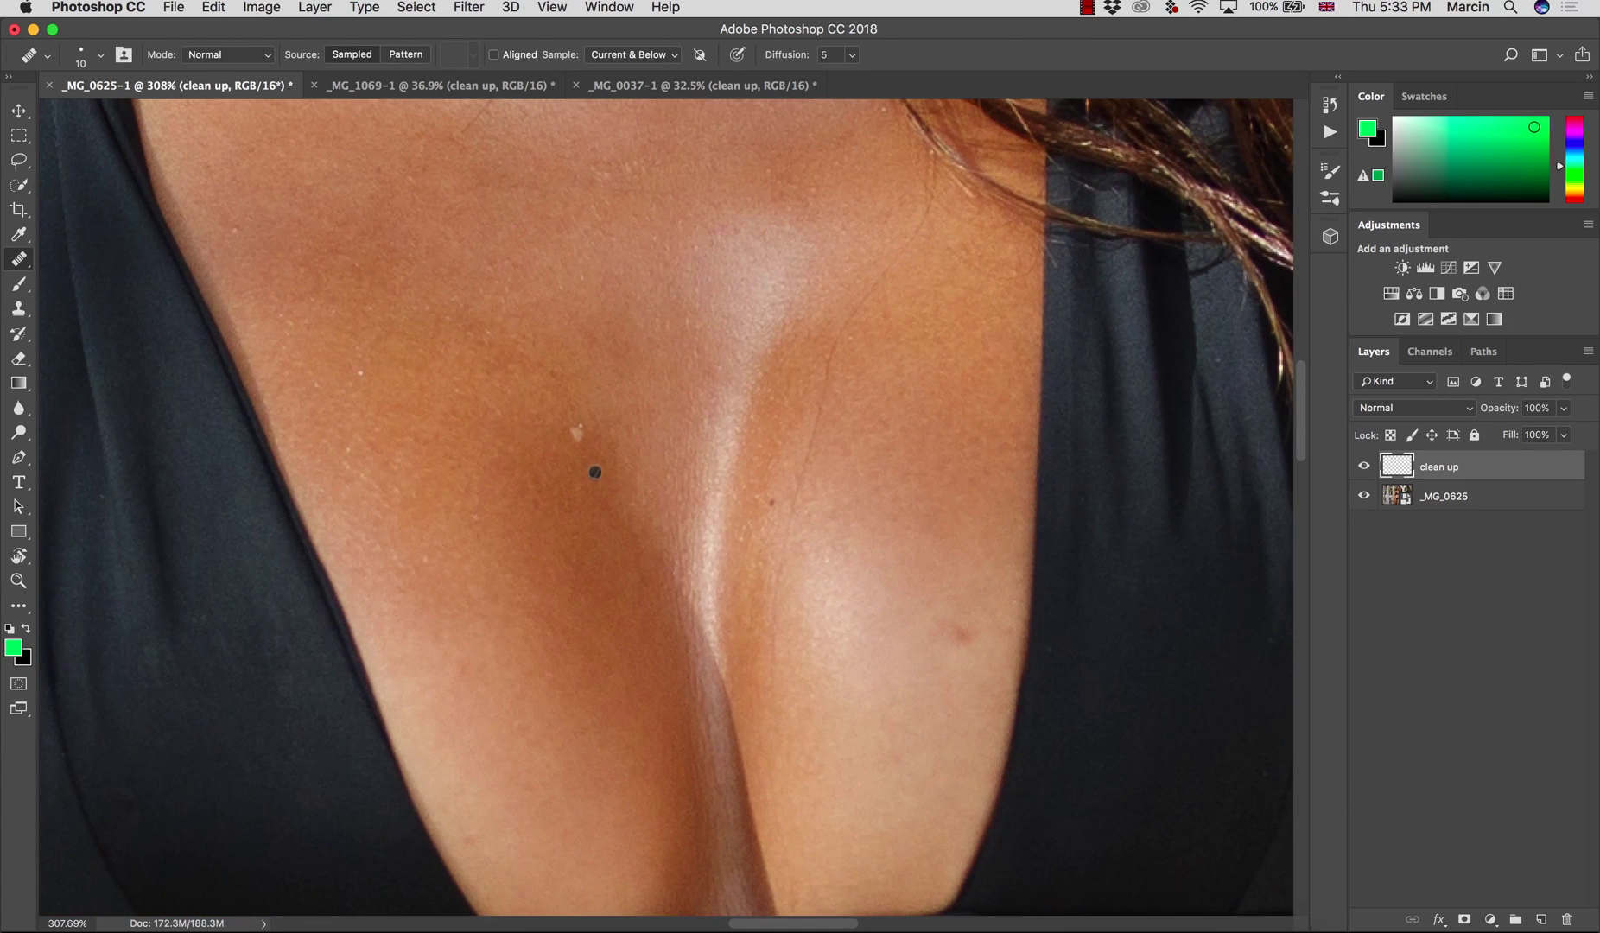
{"action": "key", "text": "bracketright"}
{"action": "left_click_drag", "start_coordinate": [819, 372], "coordinate": [784, 761]}
{"action": "left_click_drag", "start_coordinate": [885, 277], "coordinate": [834, 358]}
{"action": "left_click_drag", "start_coordinate": [892, 439], "coordinate": [854, 529]}
{"action": "mouse_move", "coordinate": [834, 687]}
{"action": "left_mouse_down"}
{"action": "mouse_move", "coordinate": [784, 621]}
{"action": "mouse_move", "coordinate": [778, 636]}
{"action": "mouse_move", "coordinate": [811, 653]}
{"action": "mouse_move", "coordinate": [768, 432]}
{"action": "left_mouse_up"}
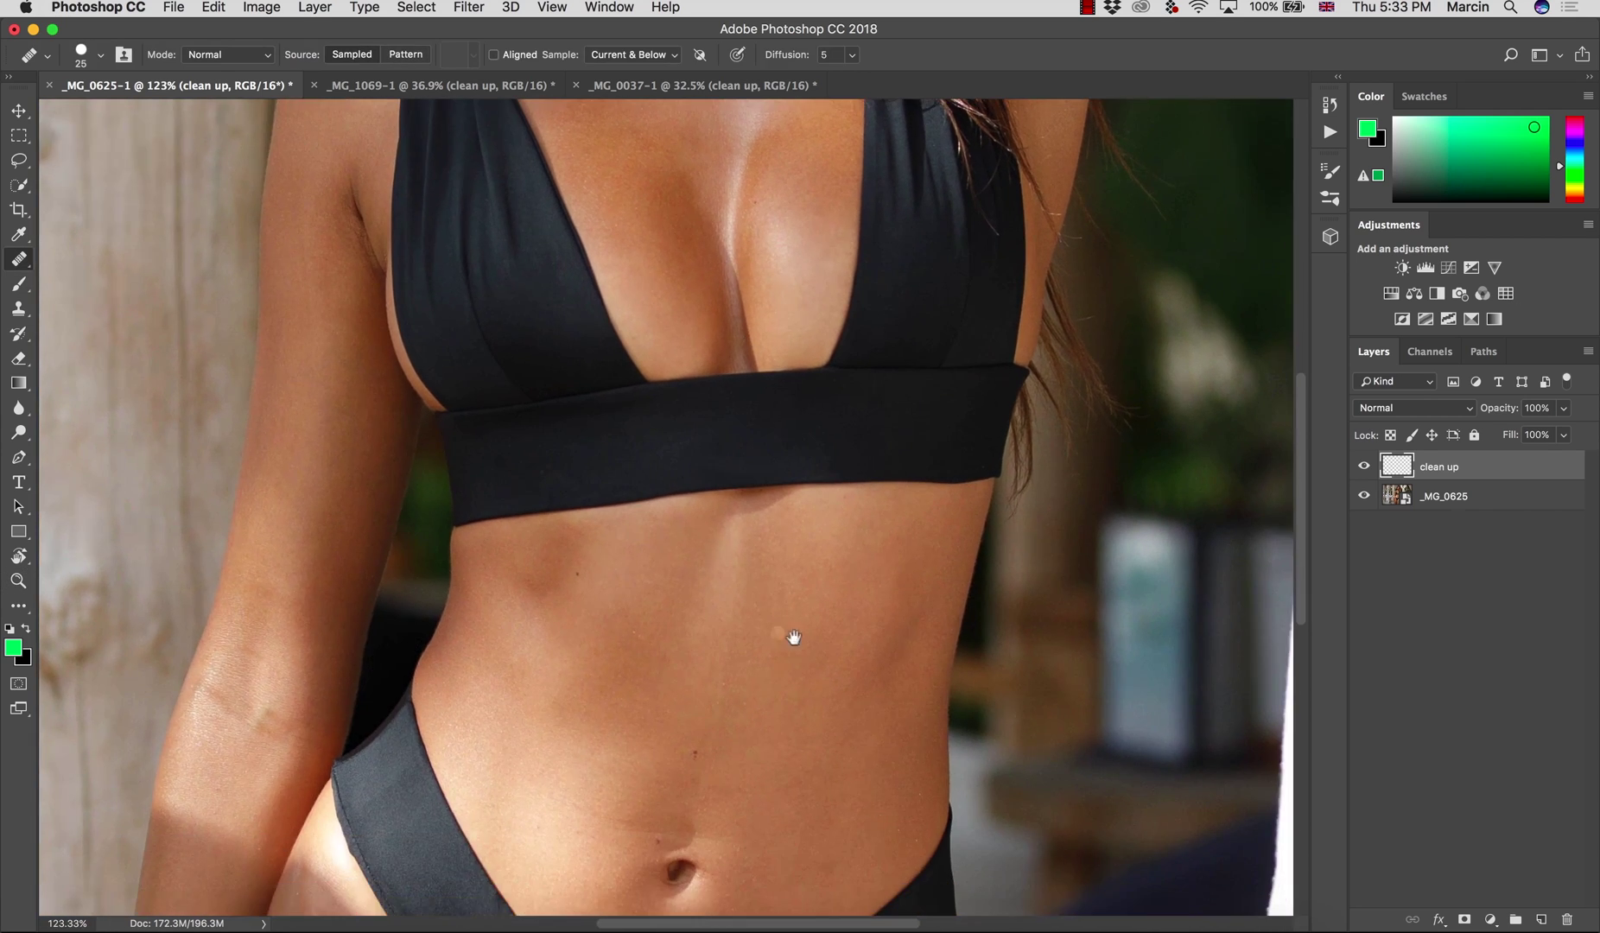
Step: Heal the light specks on the lower abdomen just above the black waistband
{"action": "scroll", "coordinate": [794, 637], "scroll_direction": "down", "scroll_amount": 10}
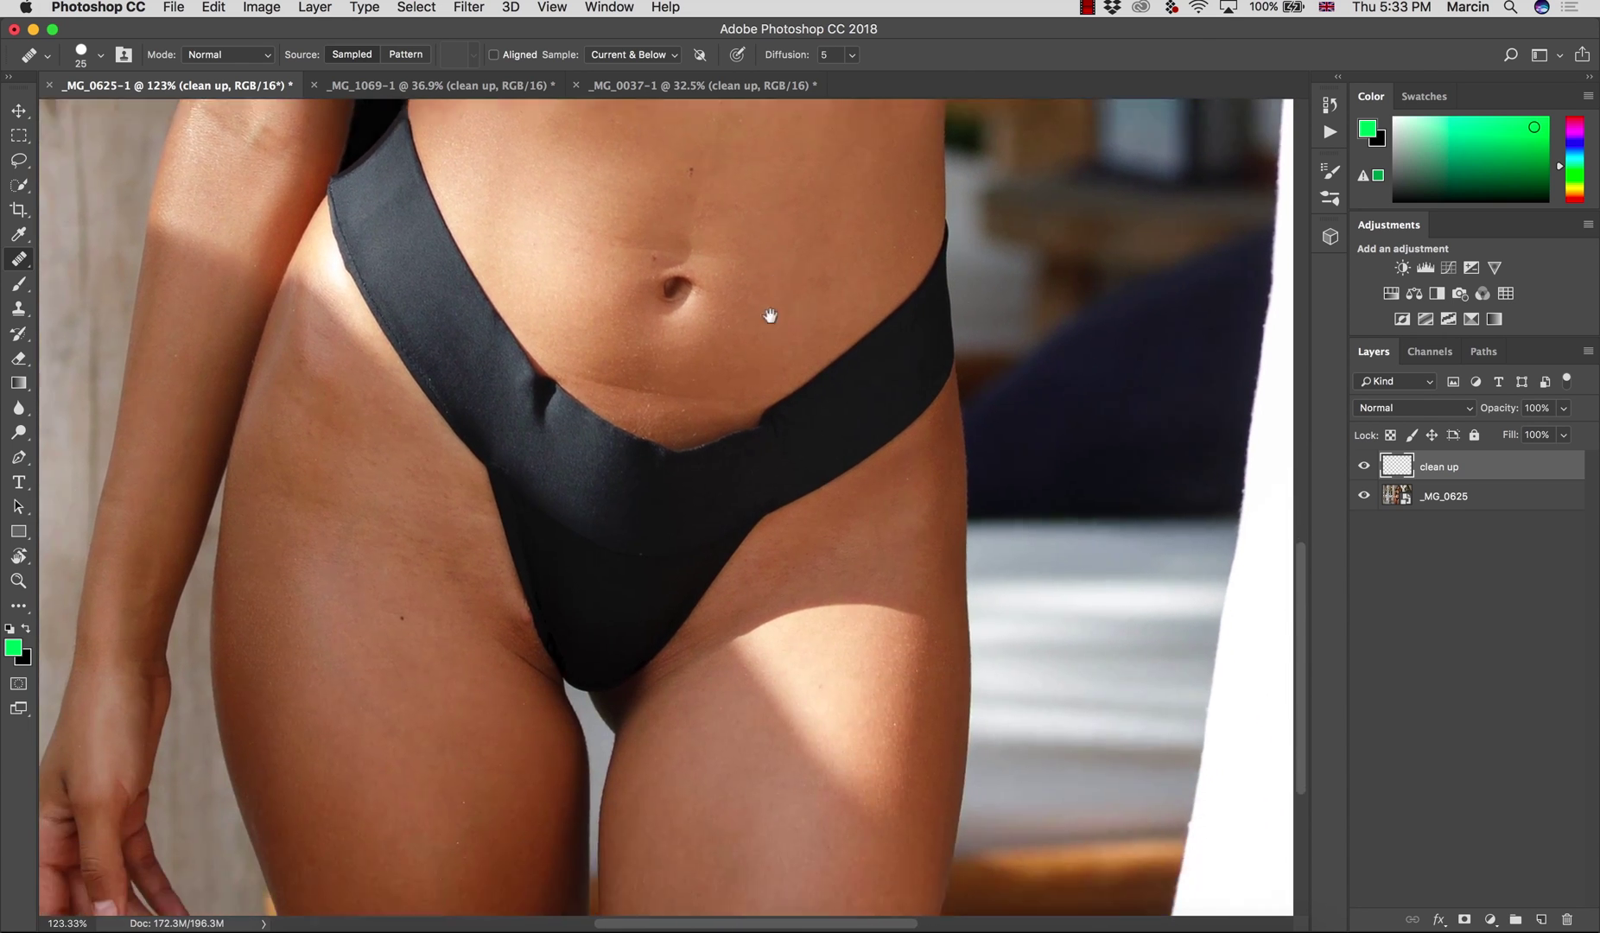
{"action": "scroll", "coordinate": [770, 317], "scroll_direction": "down", "scroll_amount": 3}
{"action": "left_click_drag", "start_coordinate": [675, 321], "coordinate": [760, 322]}
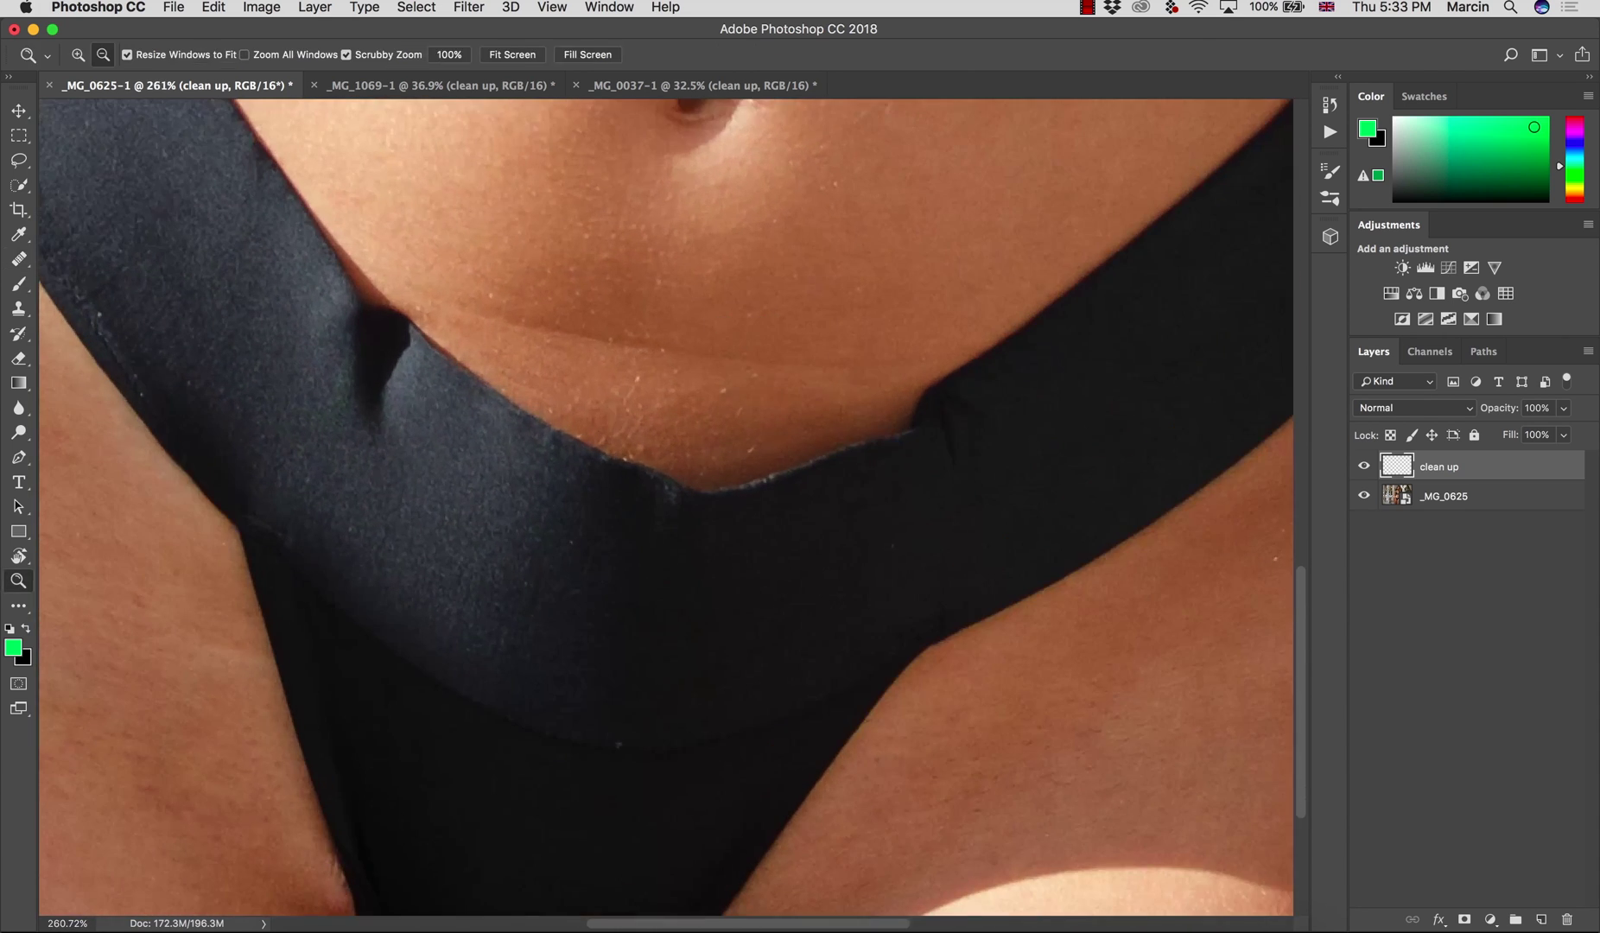
{"action": "key", "text": "j"}
{"action": "left_click", "coordinate": [750, 396], "text": "alt"}
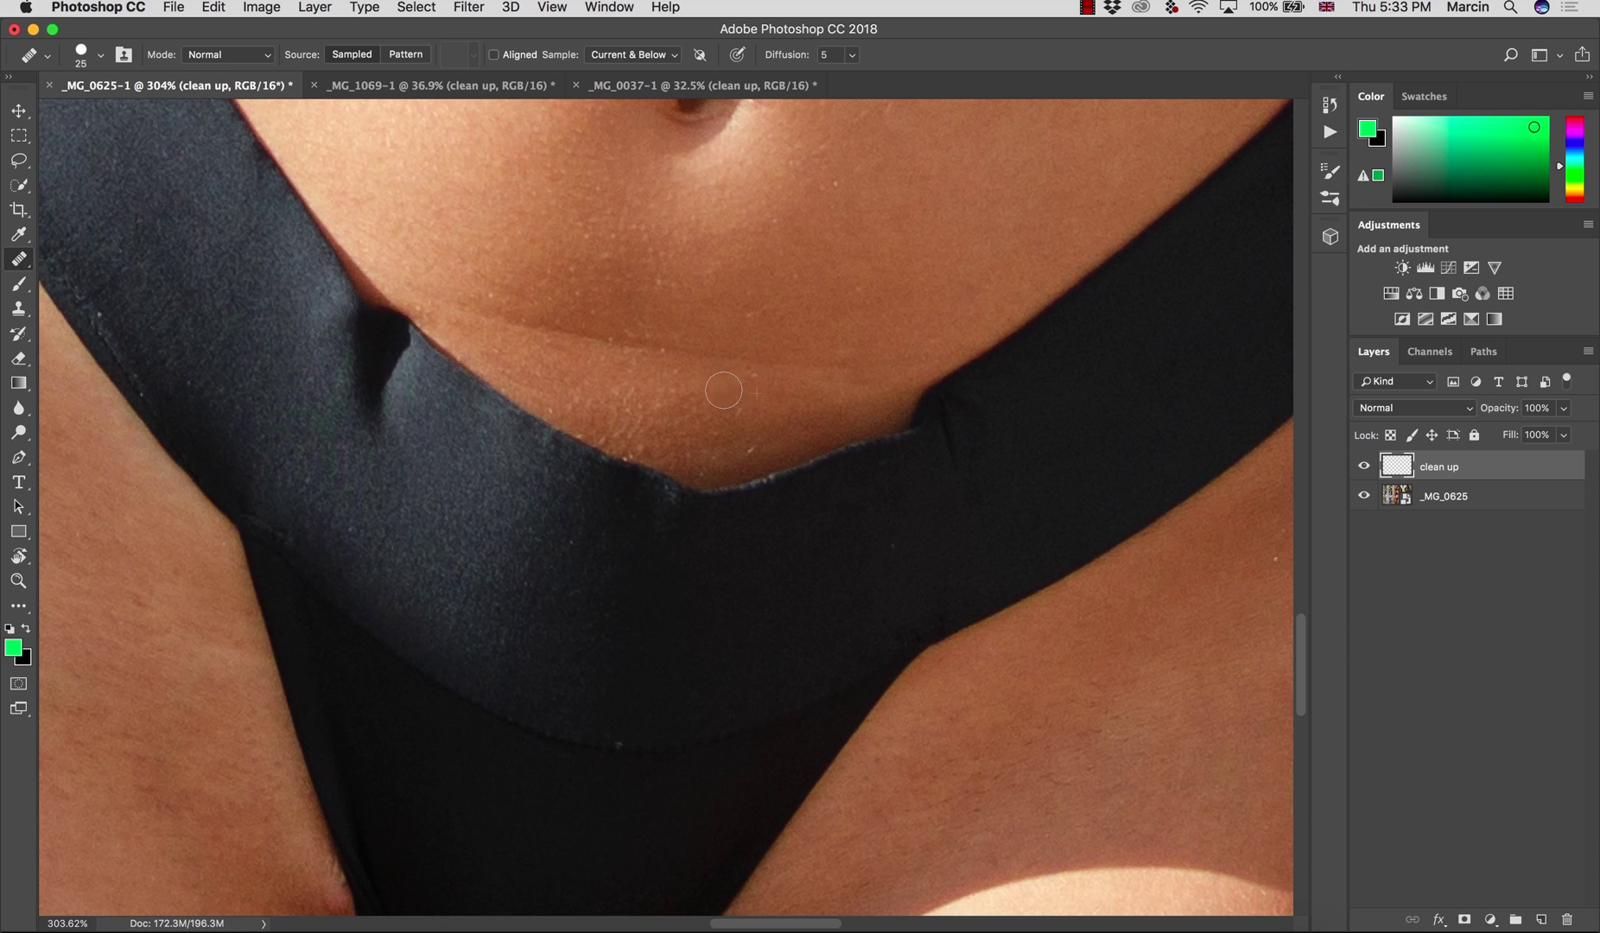
{"action": "left_click", "coordinate": [723, 391]}
{"action": "left_click", "coordinate": [751, 446]}
Step: Heal the light speck on the black fabric's seam and the small marks on the upper thighs
{"action": "scroll", "coordinate": [782, 286], "scroll_direction": "down", "scroll_amount": 10}
{"action": "left_click", "coordinate": [934, 362]}
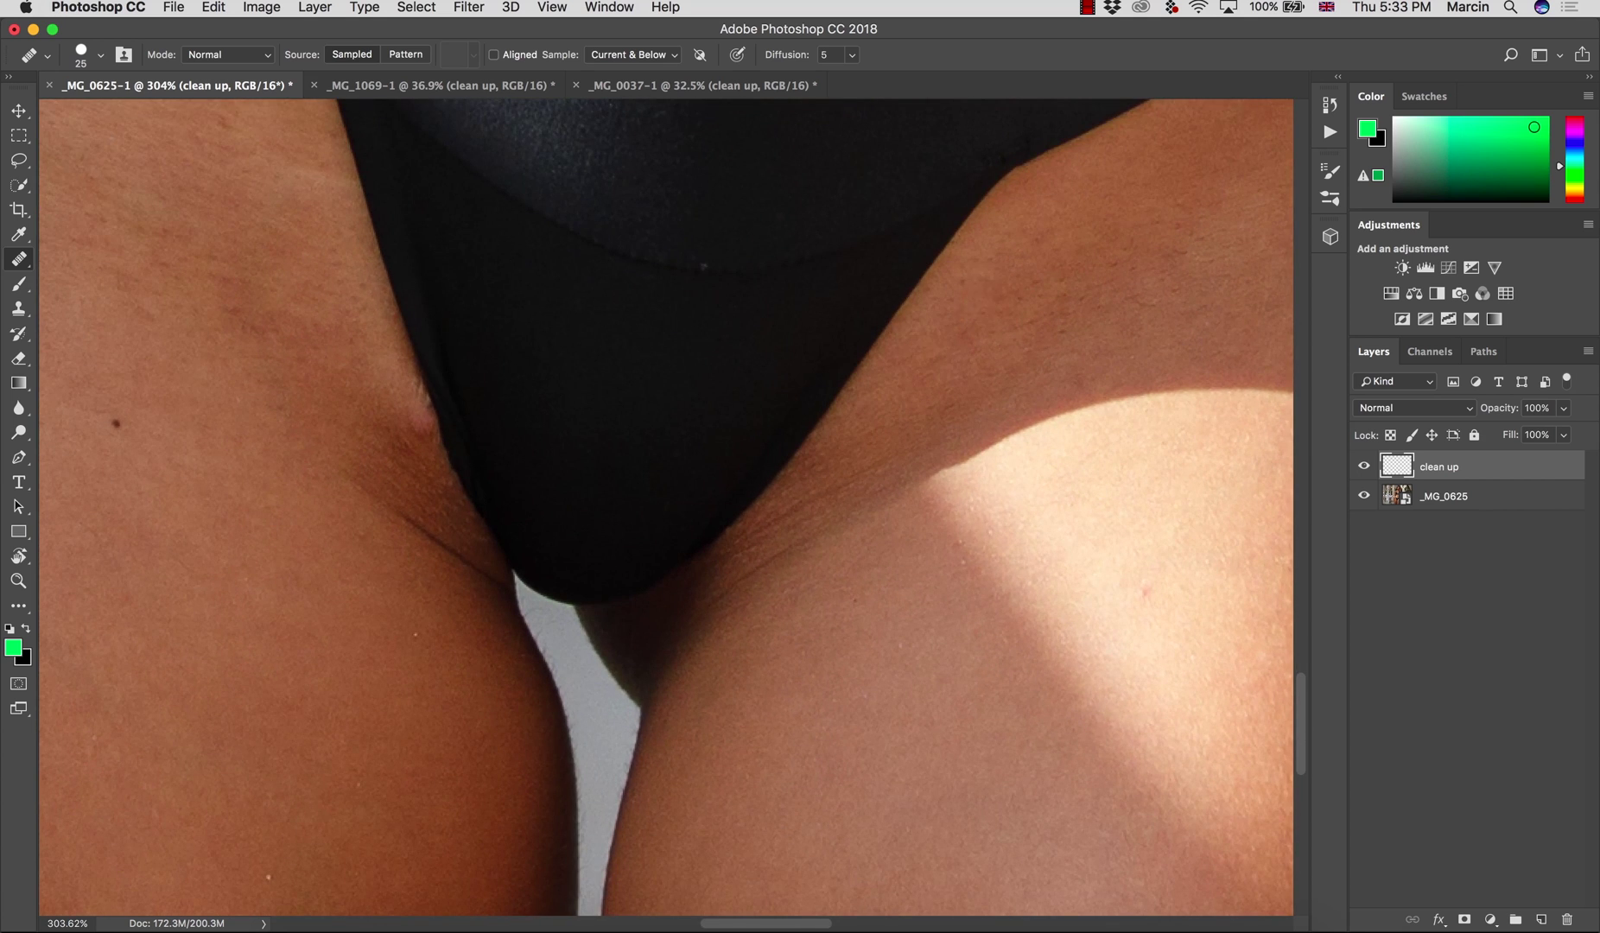
{"action": "left_click", "coordinate": [703, 267]}
{"action": "left_click", "coordinate": [238, 328]}
{"action": "scroll", "coordinate": [298, 361], "scroll_direction": "up", "scroll_amount": 5}
{"action": "scroll", "coordinate": [298, 361], "scroll_direction": "left", "scroll_amount": 4}
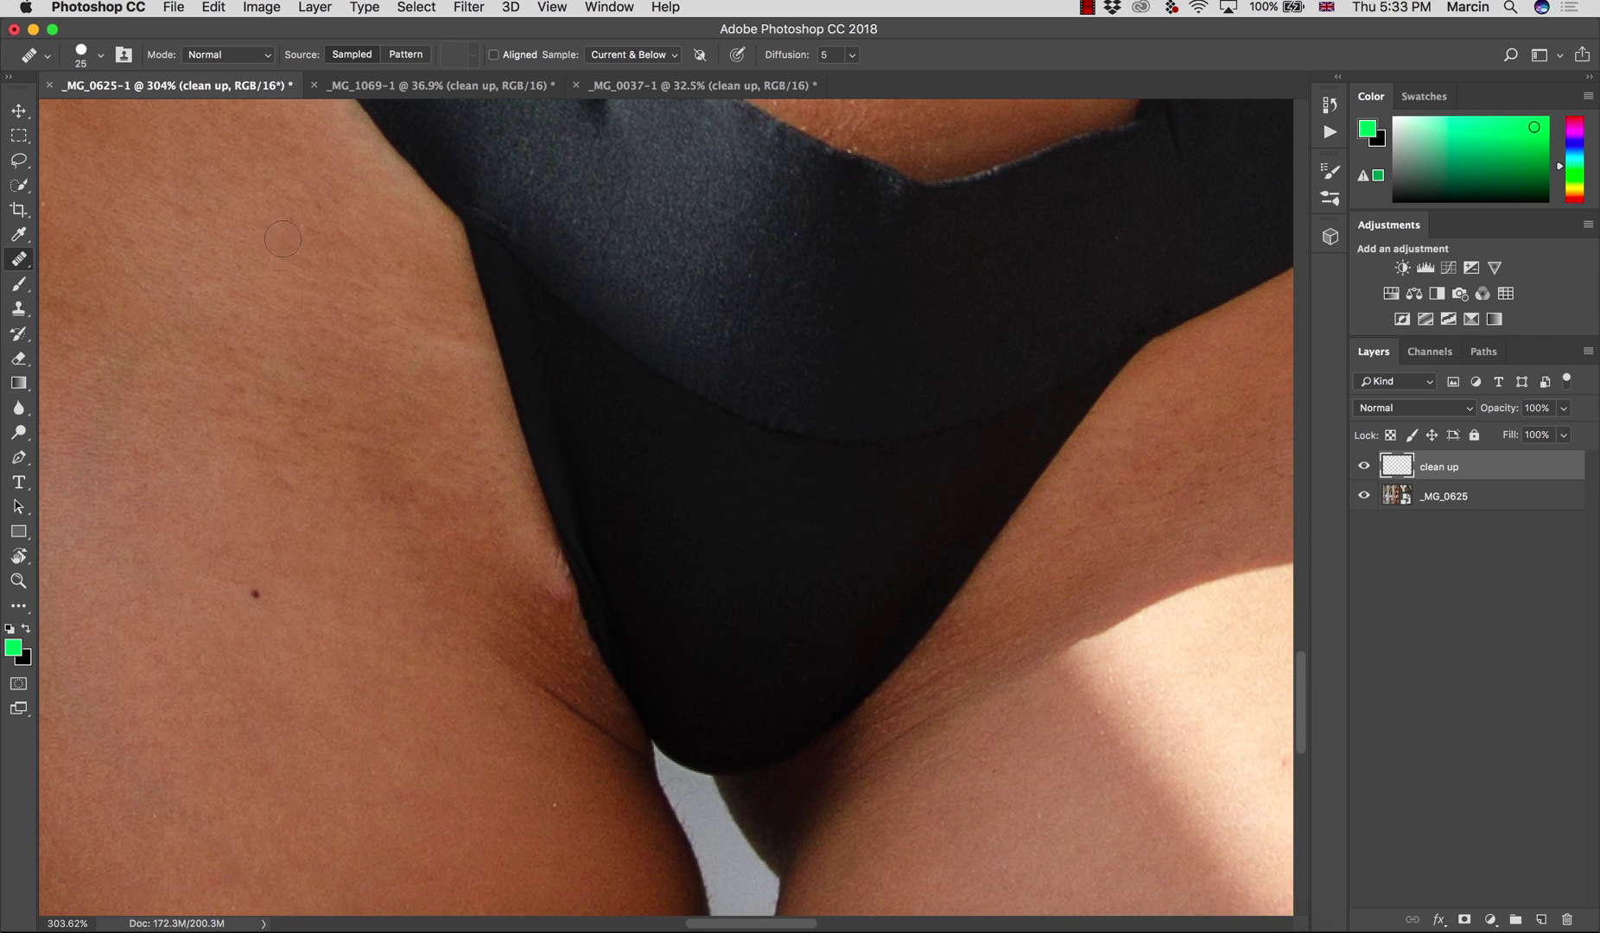
{"action": "left_click_drag", "start_coordinate": [522, 333], "coordinate": [460, 314]}
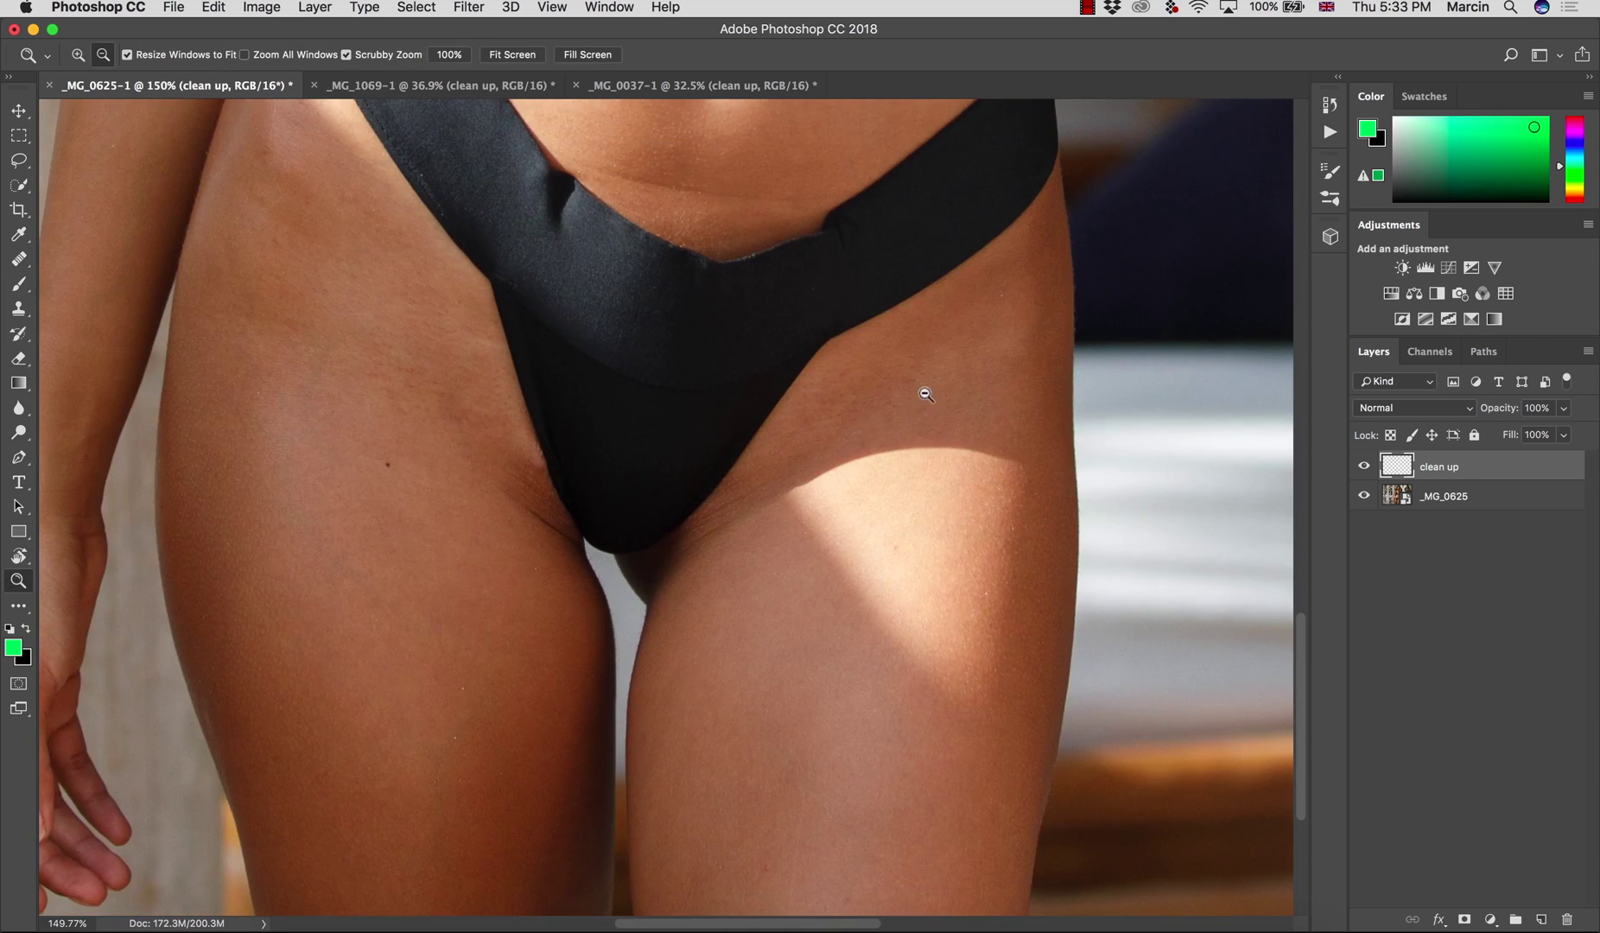
{"action": "left_click_drag", "start_coordinate": [924, 391], "coordinate": [955, 364]}
{"action": "key", "text": "j"}
{"action": "scroll", "coordinate": [859, 413], "scroll_direction": "down", "scroll_amount": 8}
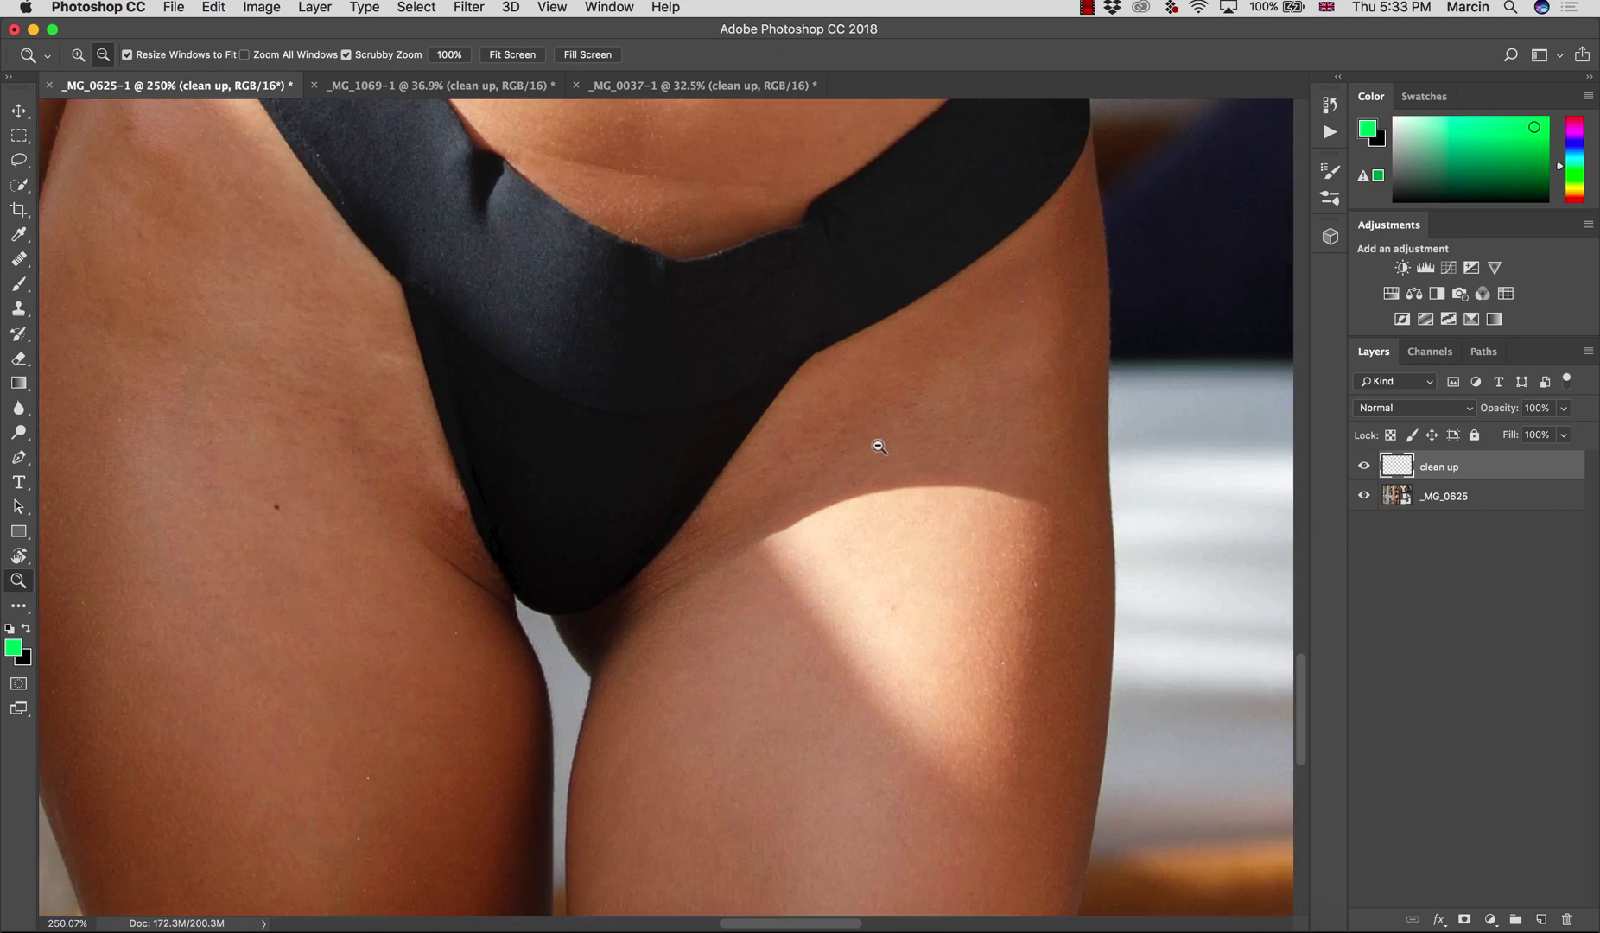
{"action": "key", "text": "super+0"}
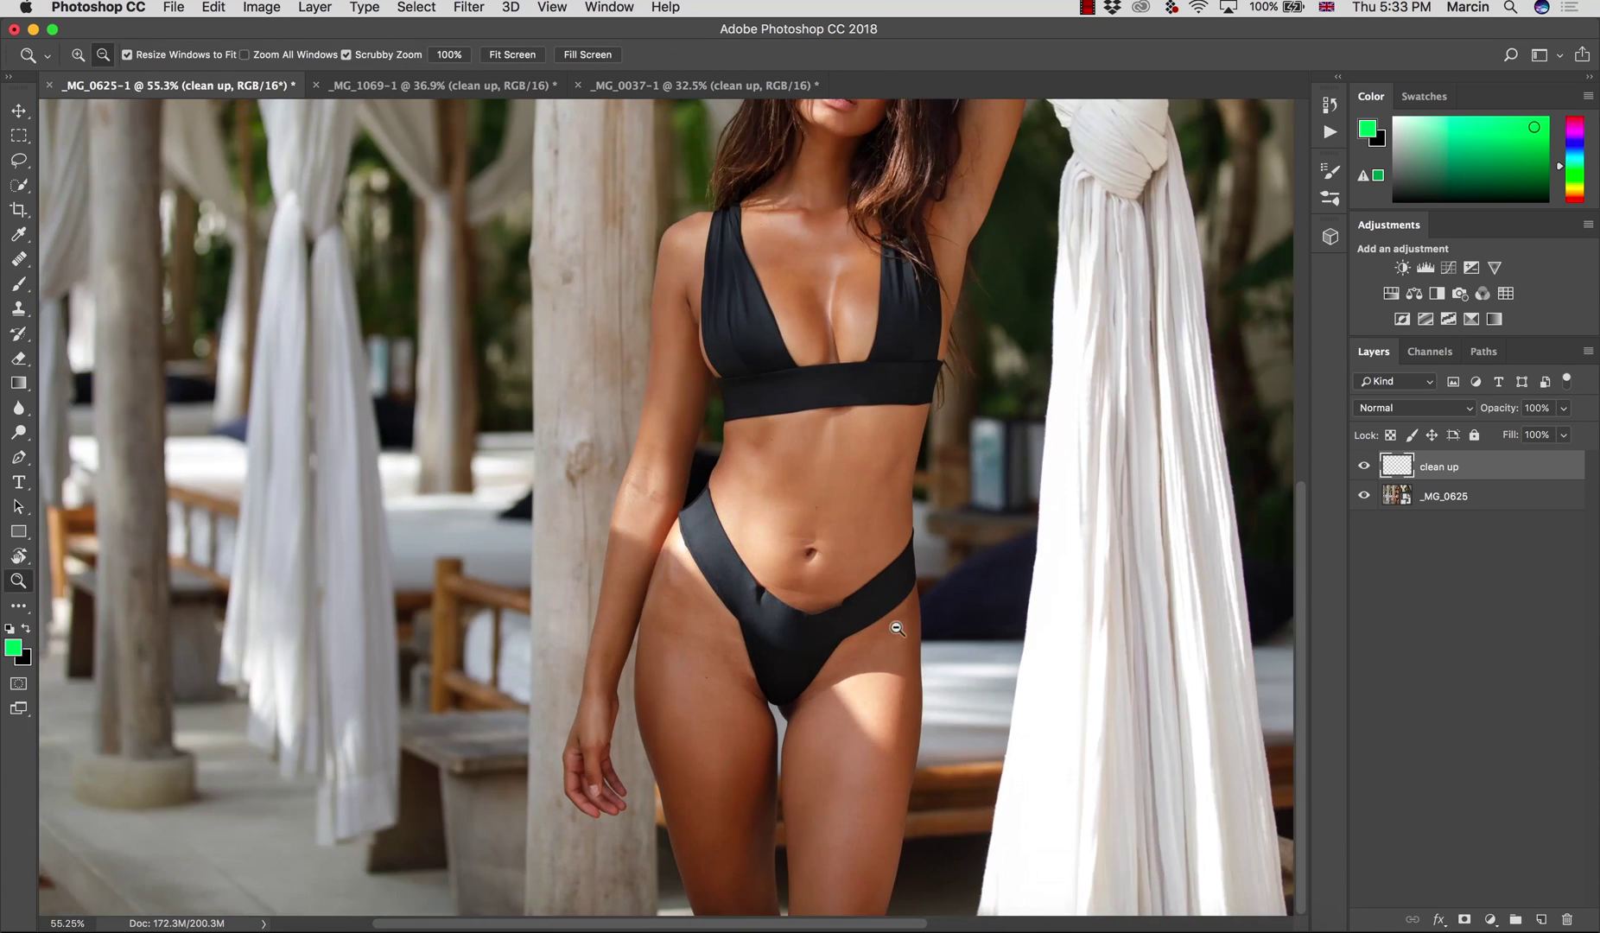